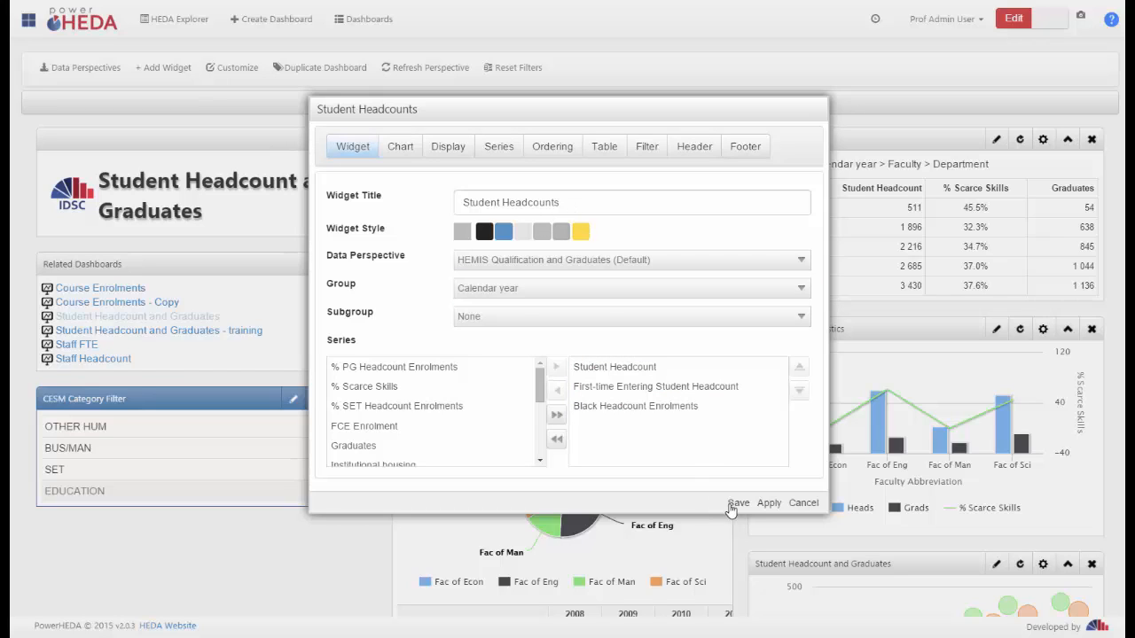
Try the blue widget style on the Student Headcounts widget, check its data perspective choices, and discard the changes
click(795, 506)
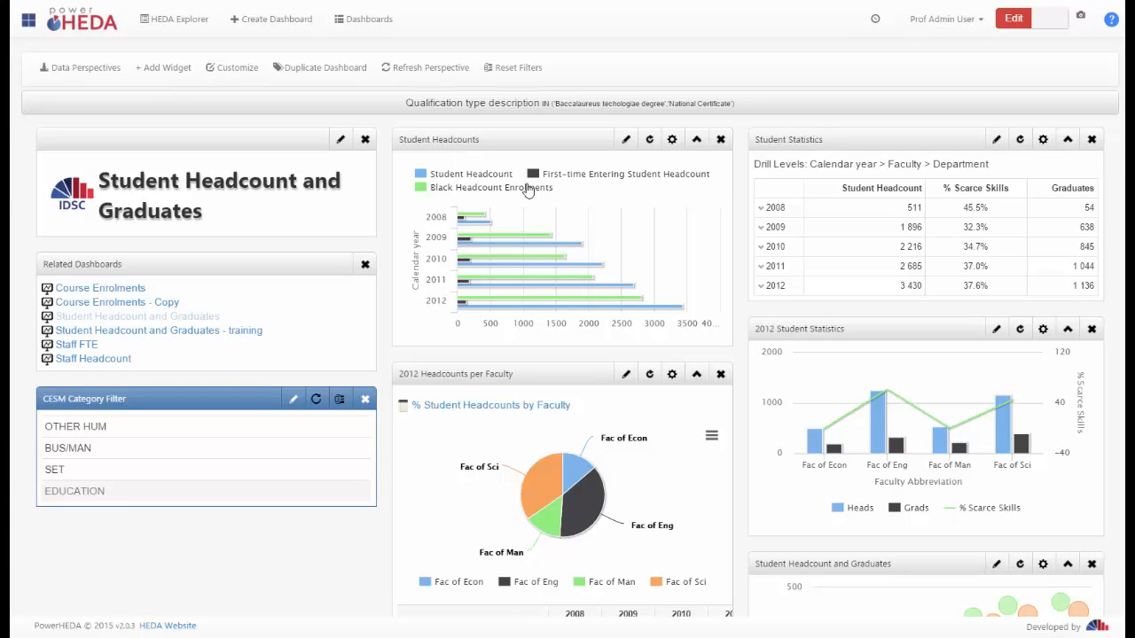
click(626, 139)
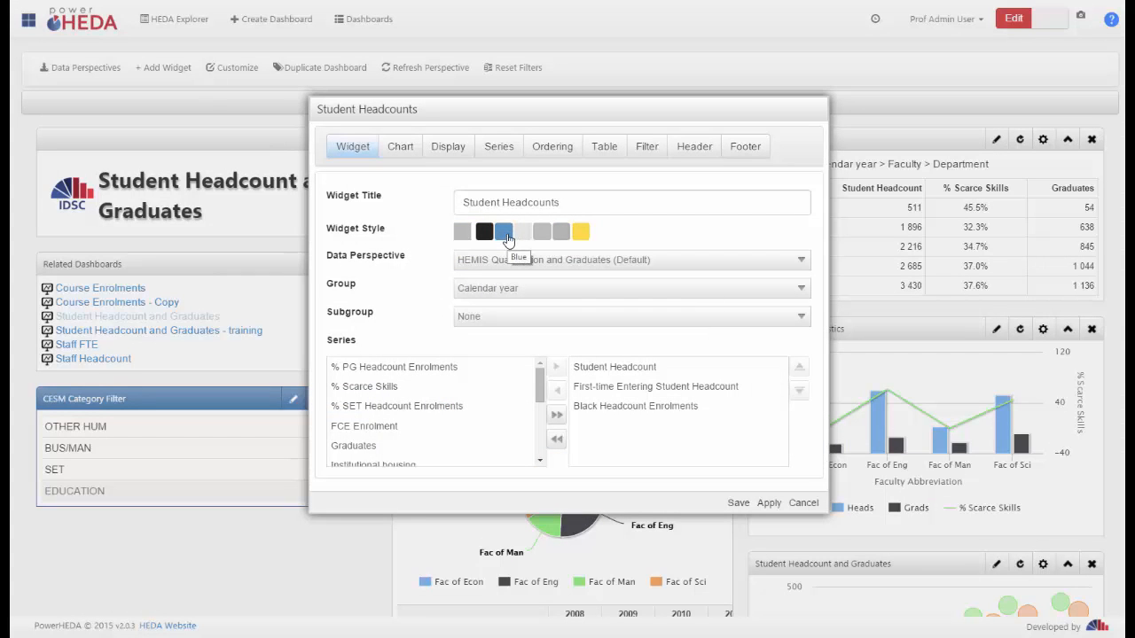
click(505, 234)
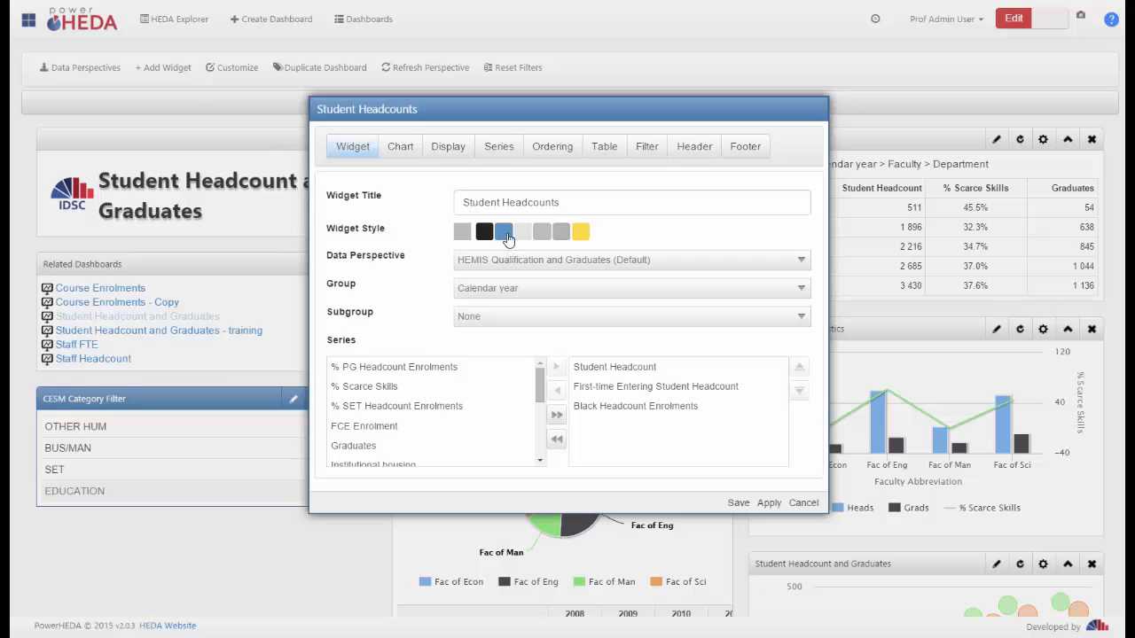
click(567, 262)
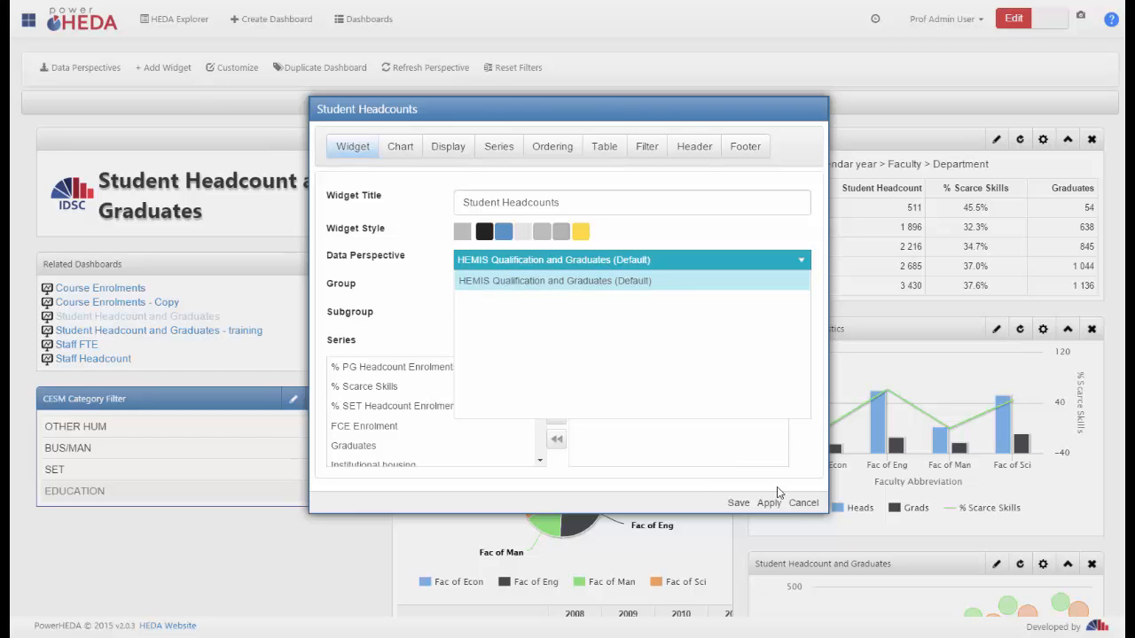
click(802, 503)
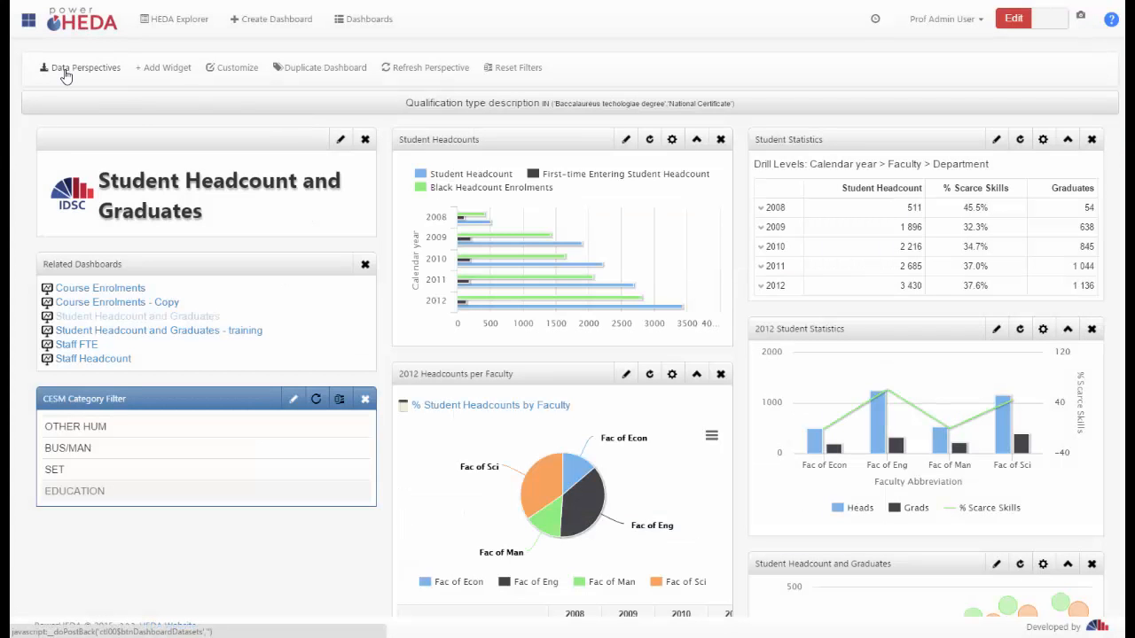
Review the data perspectives that can be added to the dashboard, leaving the selection as it is
click(70, 69)
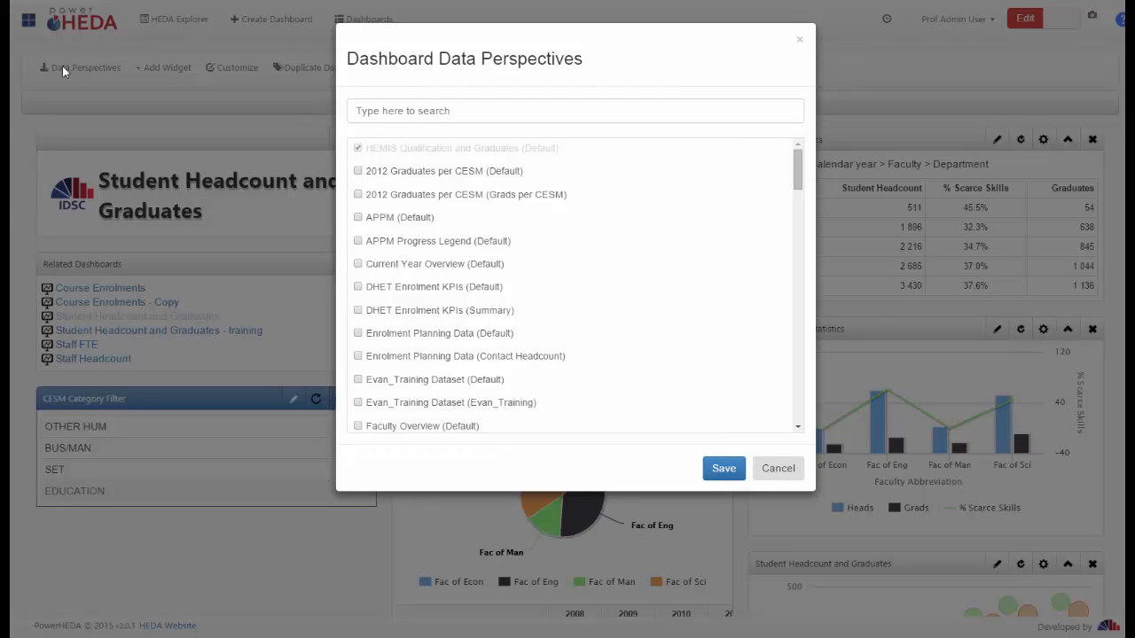
click(783, 476)
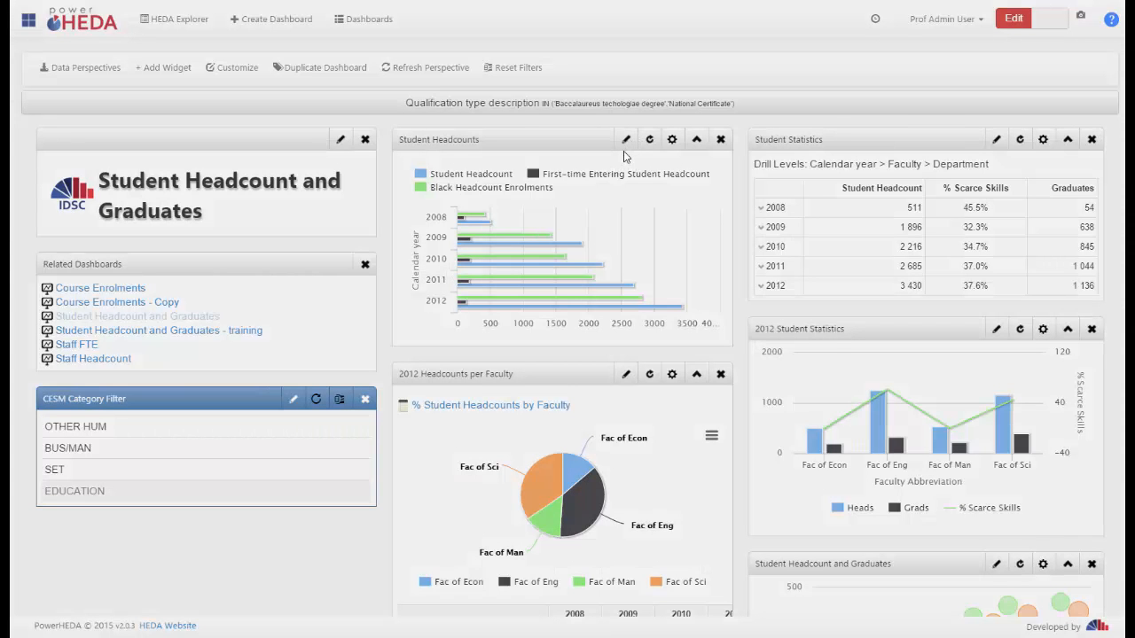
Try a subgroup of Department grouping for the Student Headcounts widget after checking its data perspective choices
click(626, 142)
click(780, 261)
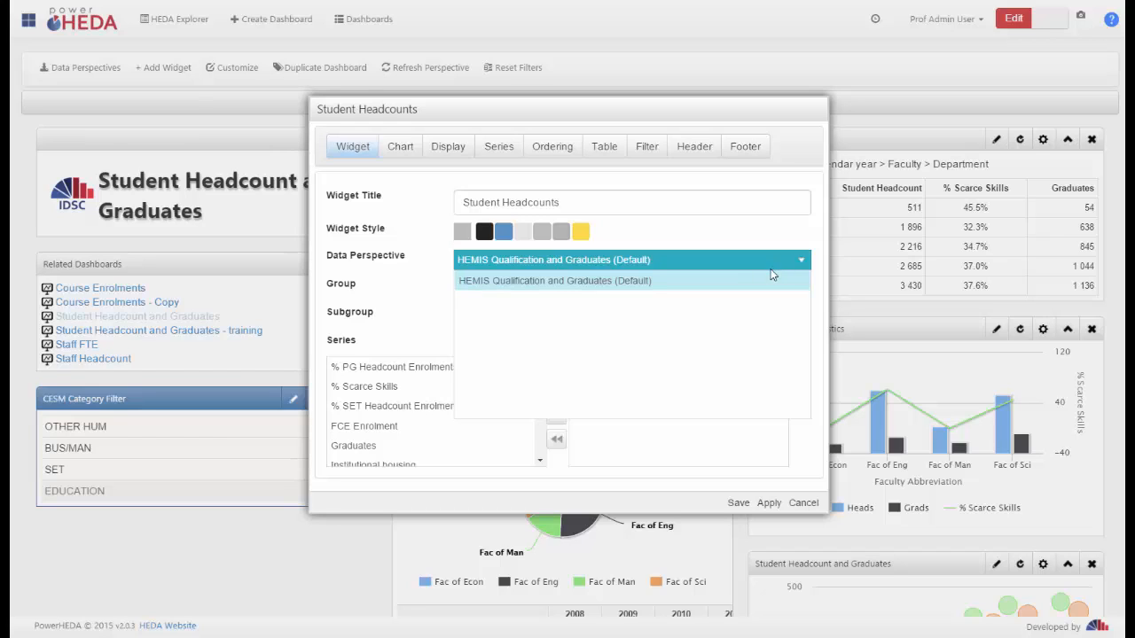
click(766, 255)
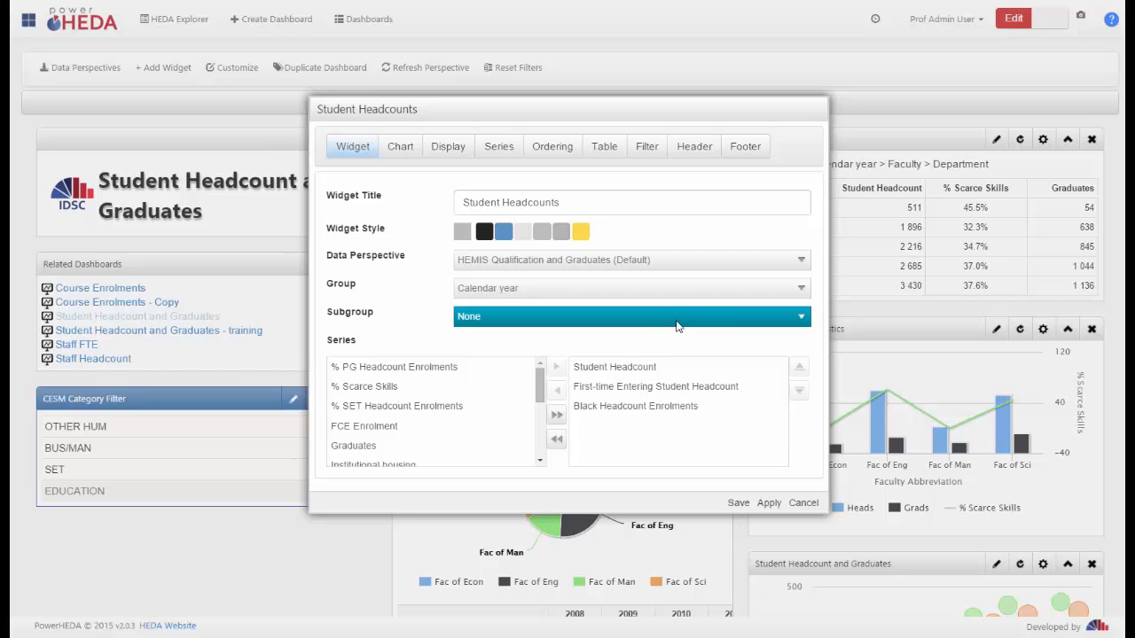
click(748, 322)
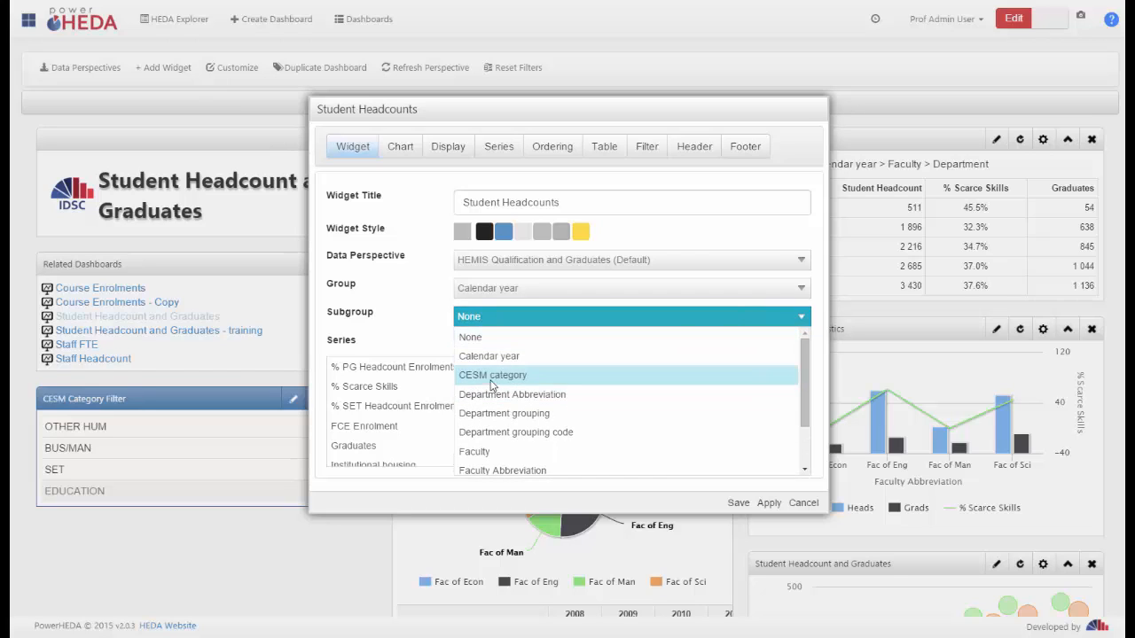
click(501, 414)
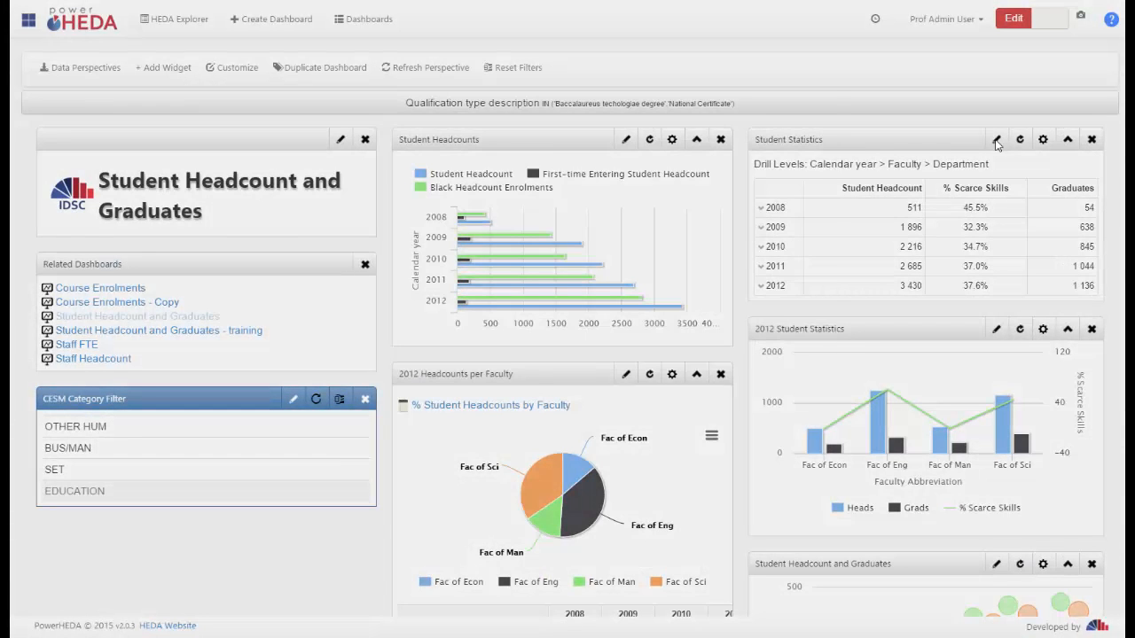
Set the Student Statistics widget to use its first group, Calendar year, for columns
click(995, 140)
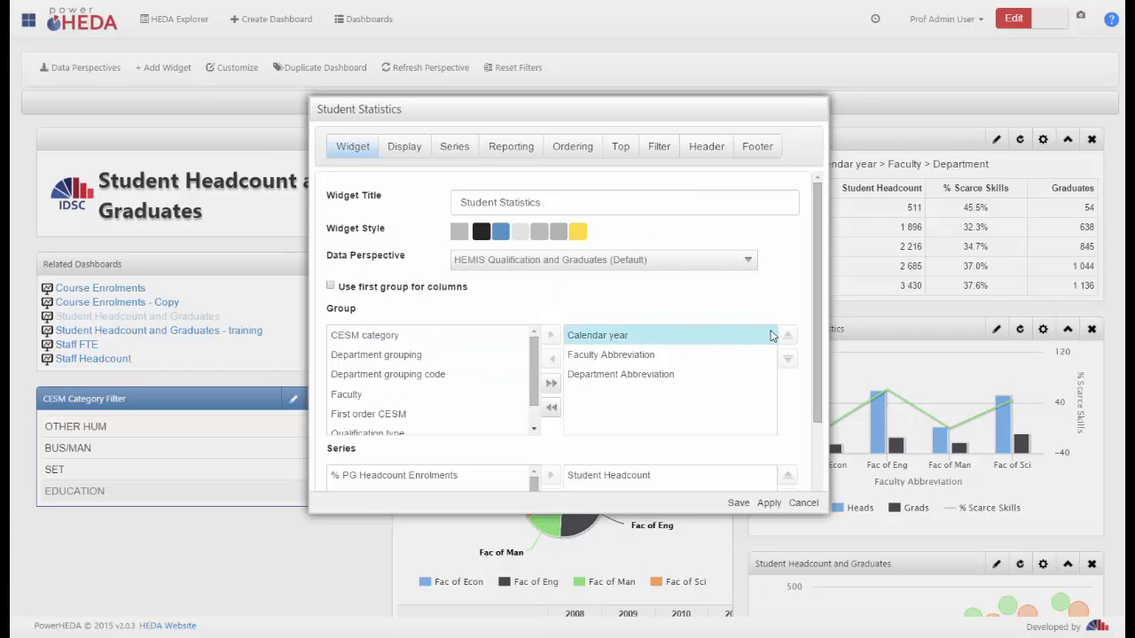
scroll(816, 305, down, 2)
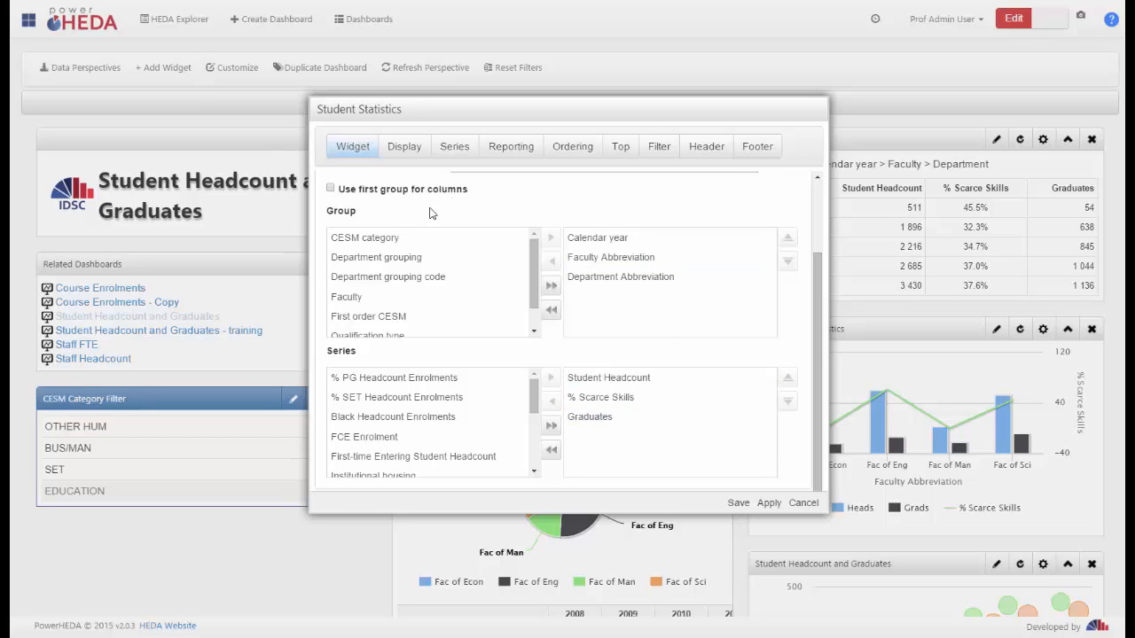
scroll(428, 214, up, 1)
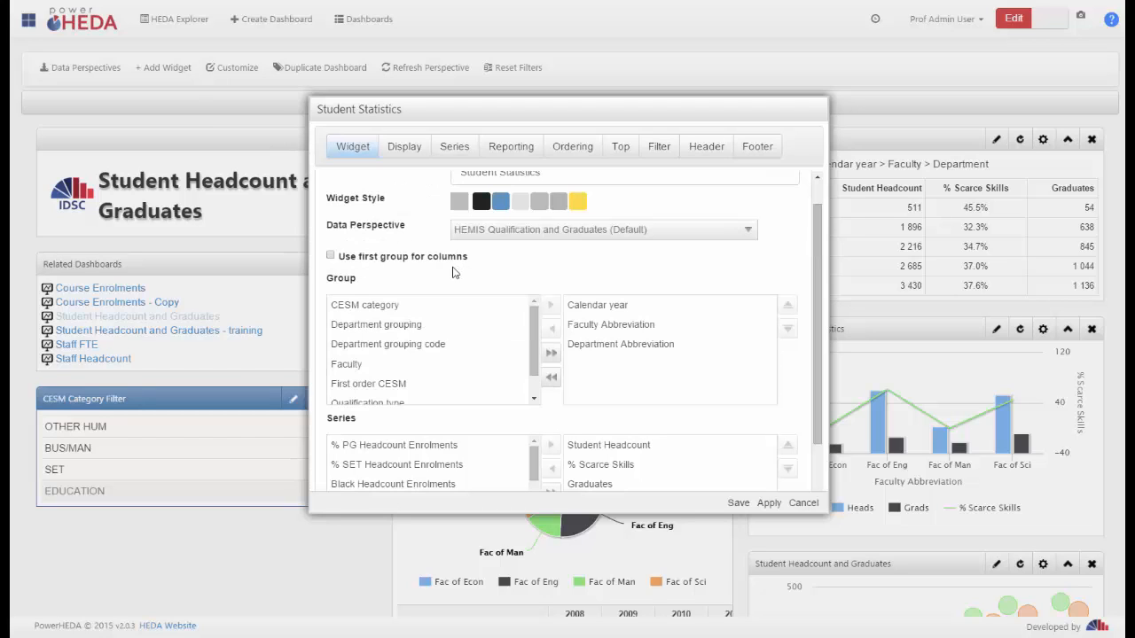
click(331, 257)
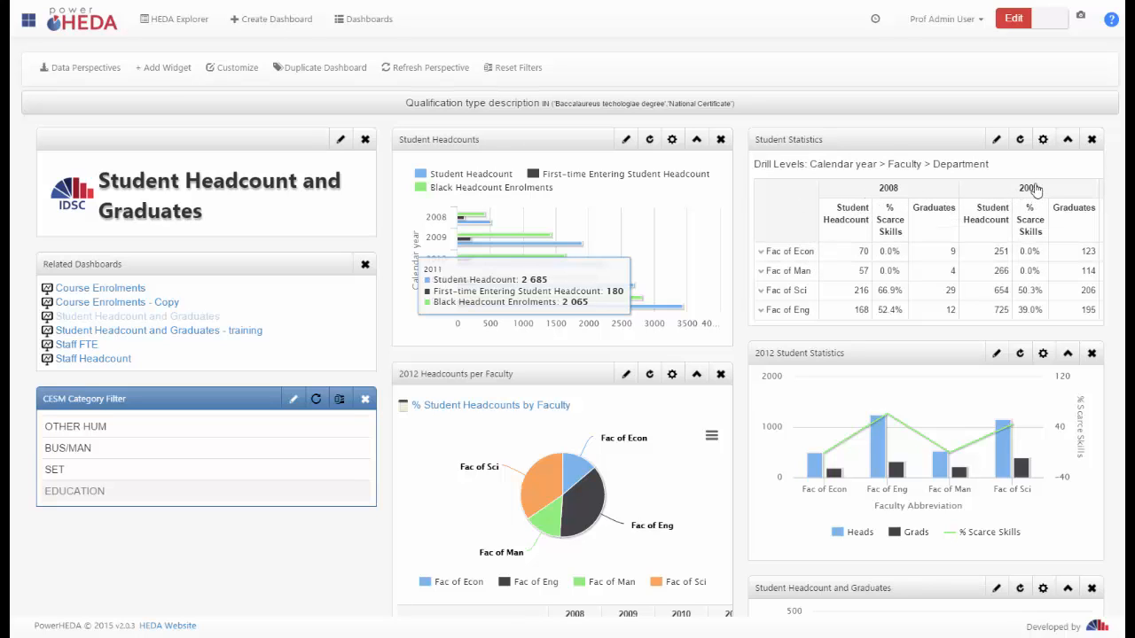
Turn off using the first group for columns in the Student Statistics widget and save it
click(997, 141)
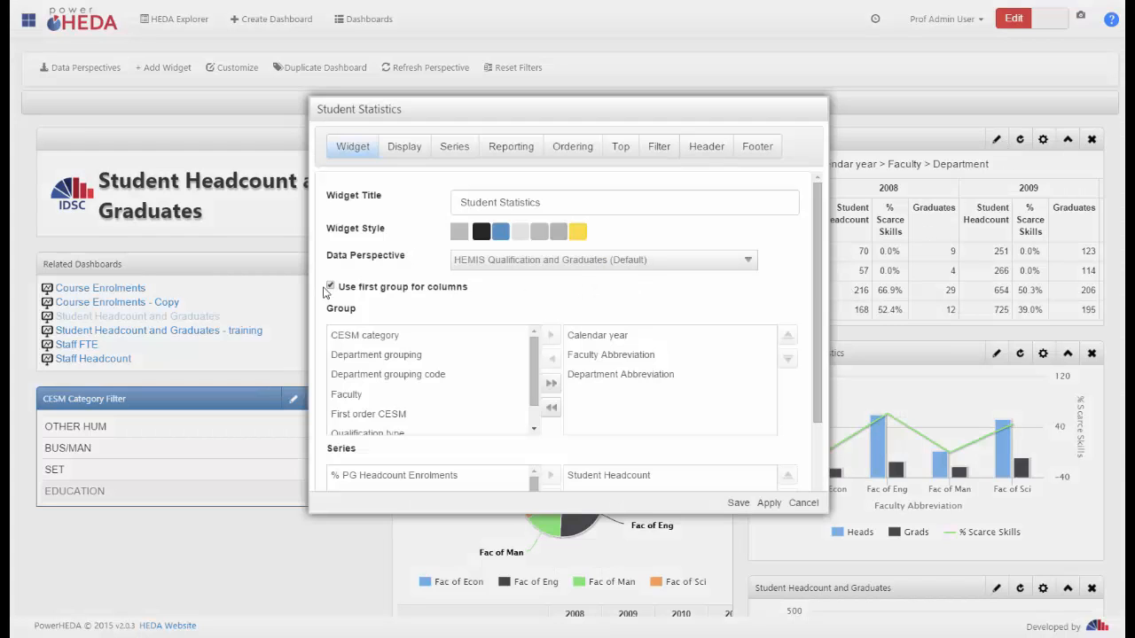
click(330, 288)
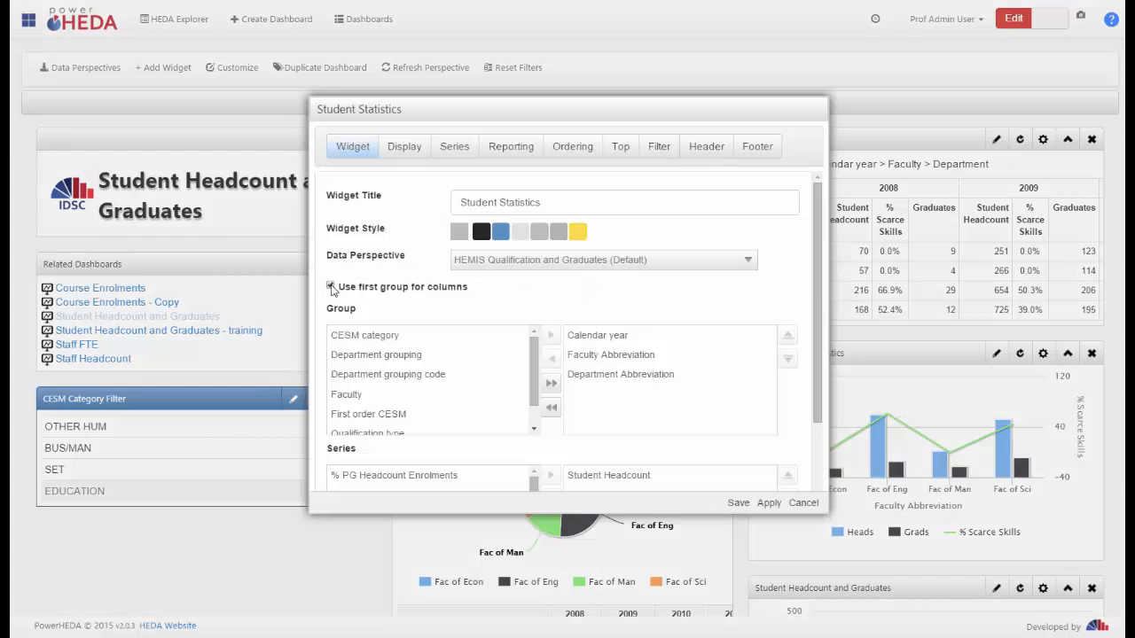
click(739, 504)
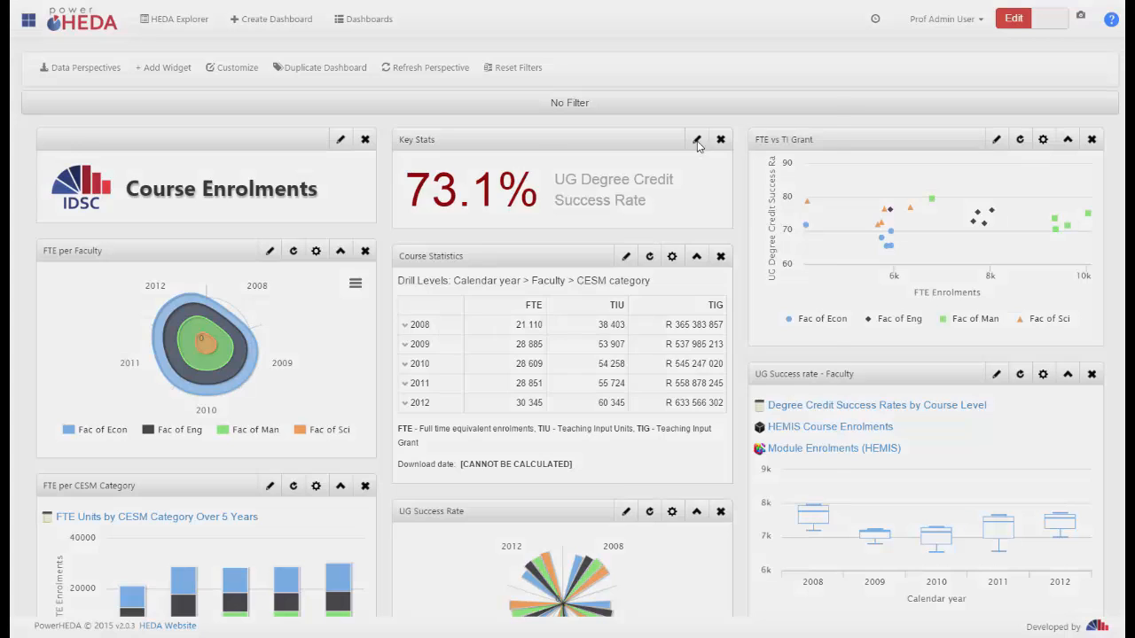
Review the Key Stats widget's ratio selection on the Course Enrolments dashboard and leave its settings unchanged
click(696, 142)
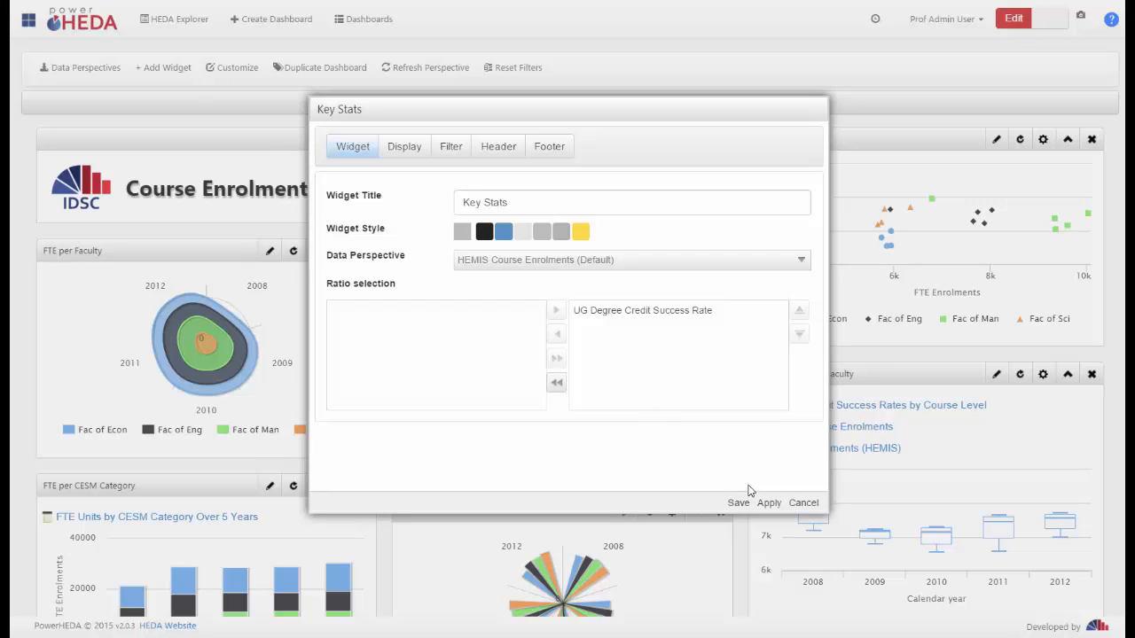
click(801, 504)
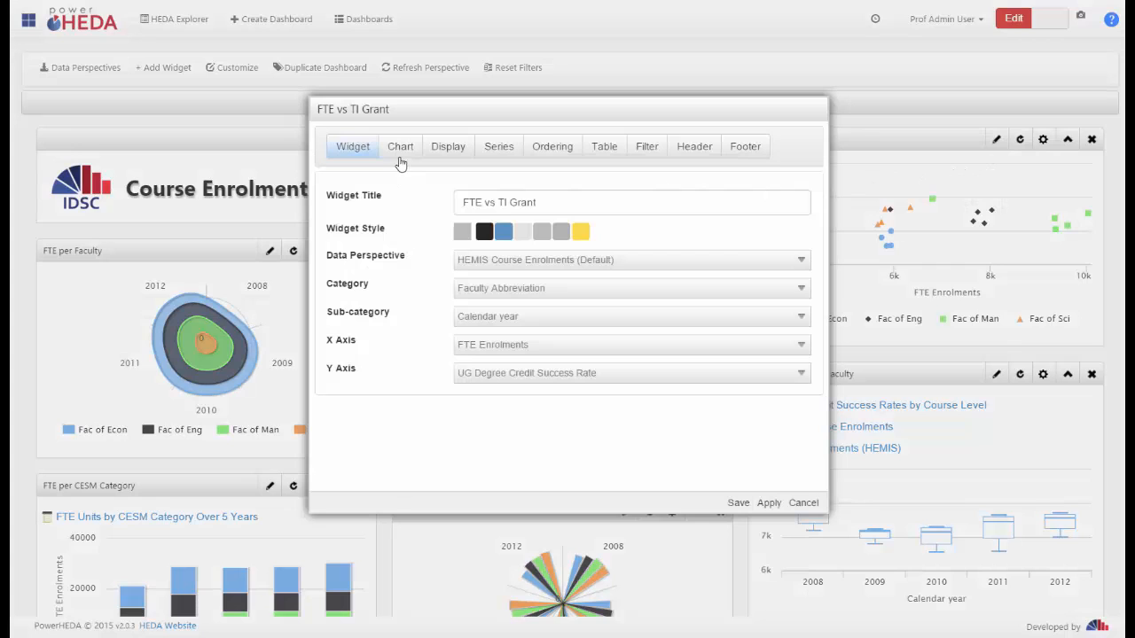
Give the FTE vs TI Grant chart the title "title" and the subtitle "subtitle", and save the widget
click(399, 158)
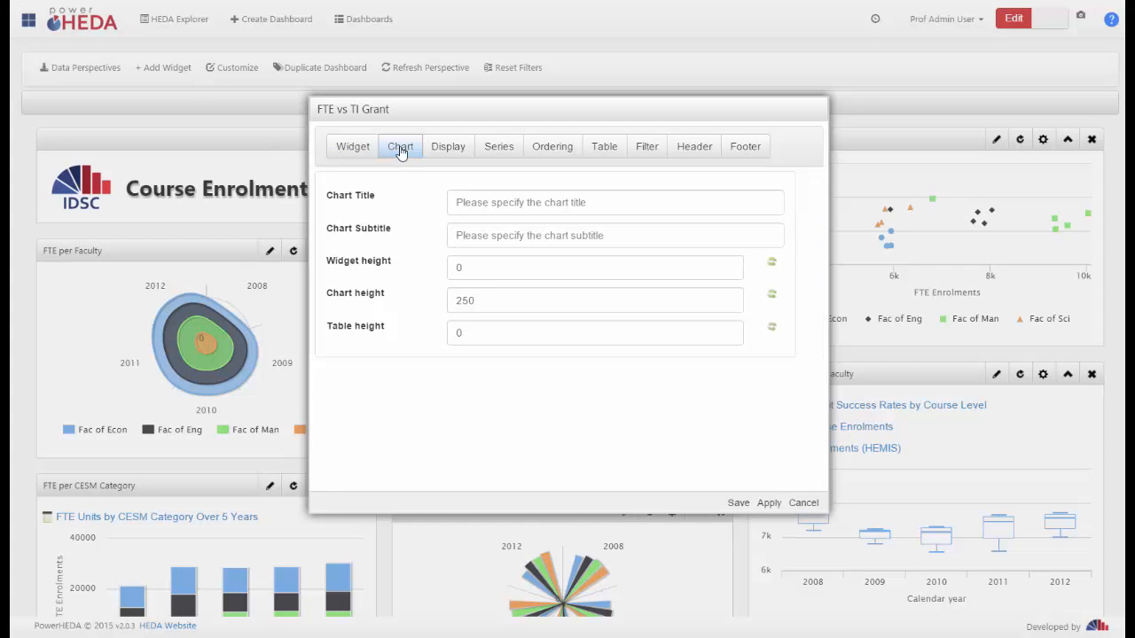
click(399, 152)
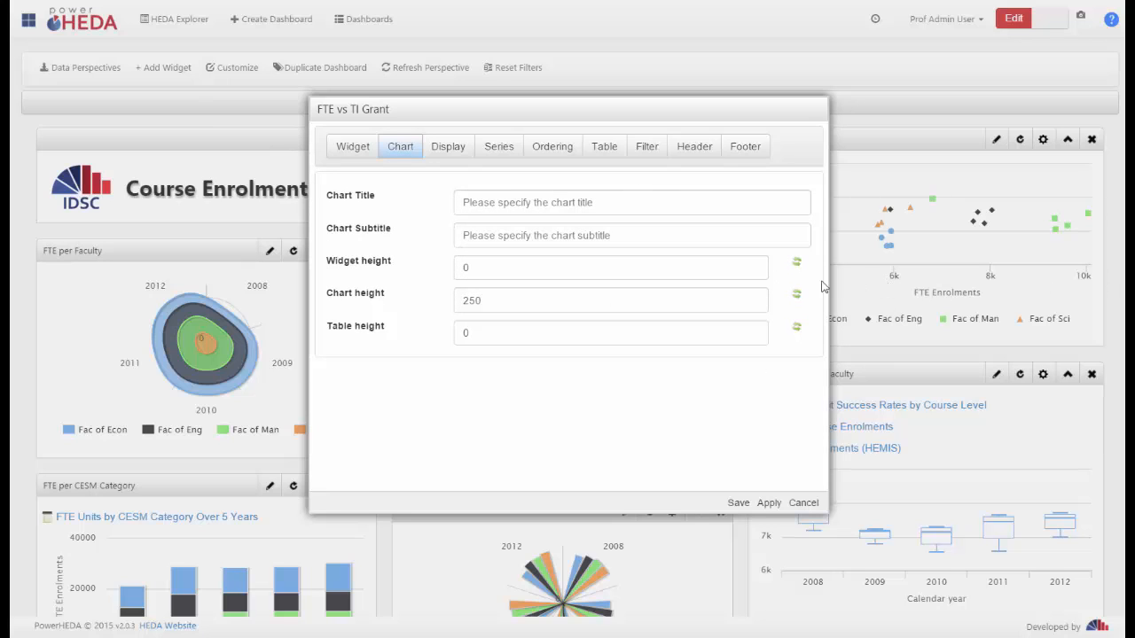
click(588, 202)
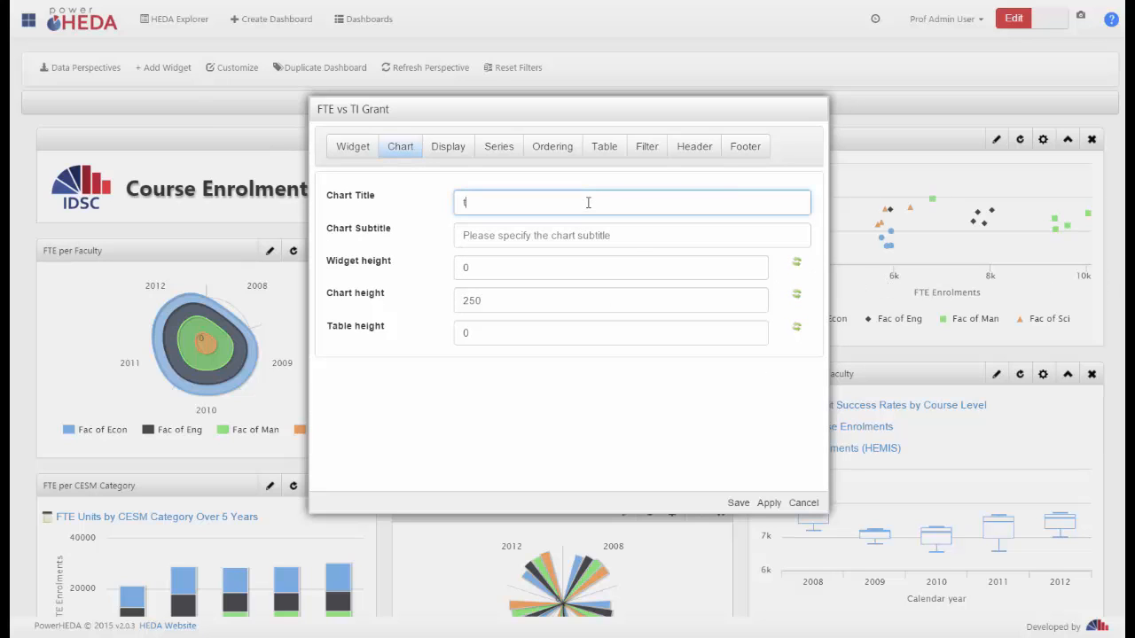
click(639, 235)
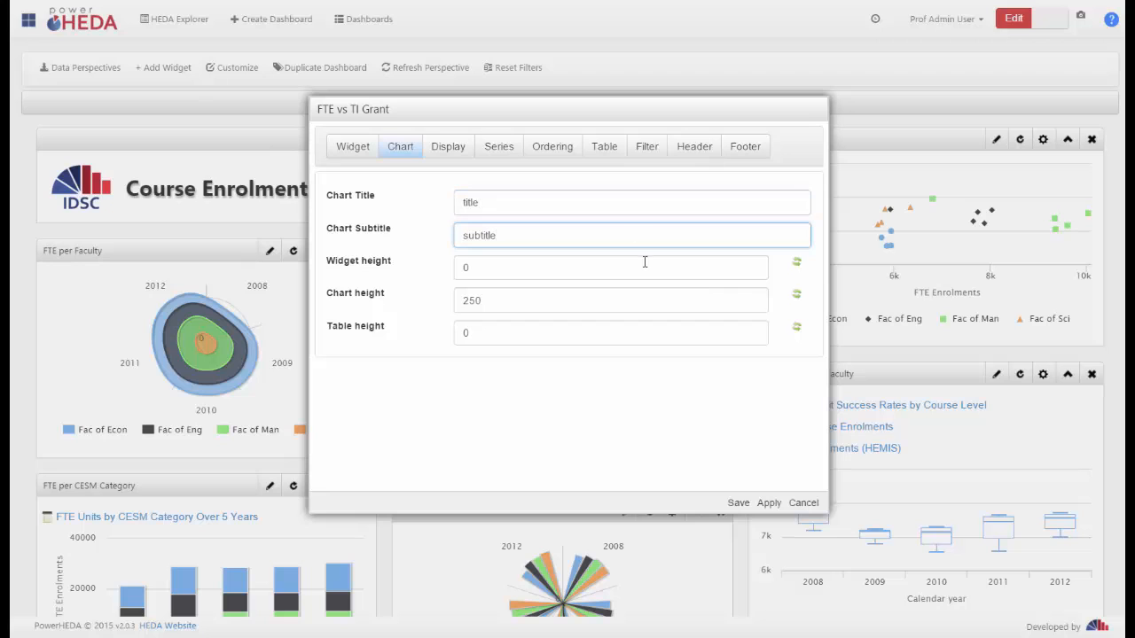
click(739, 505)
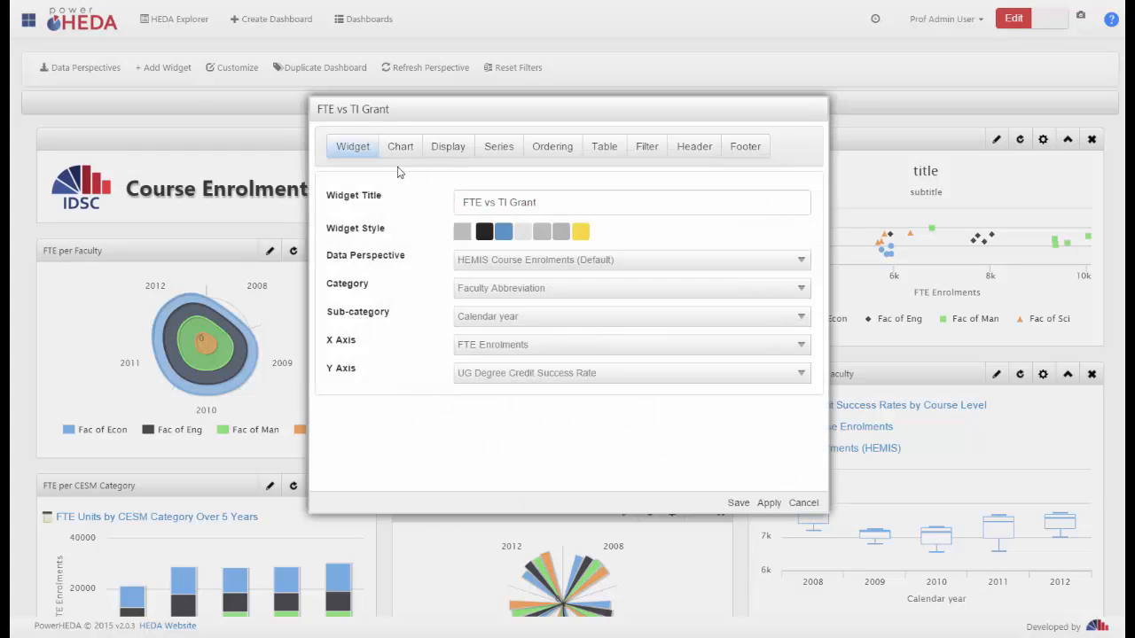
Clear the chart title and subtitle in the FTE vs TI Grant widget's chart settings
click(404, 155)
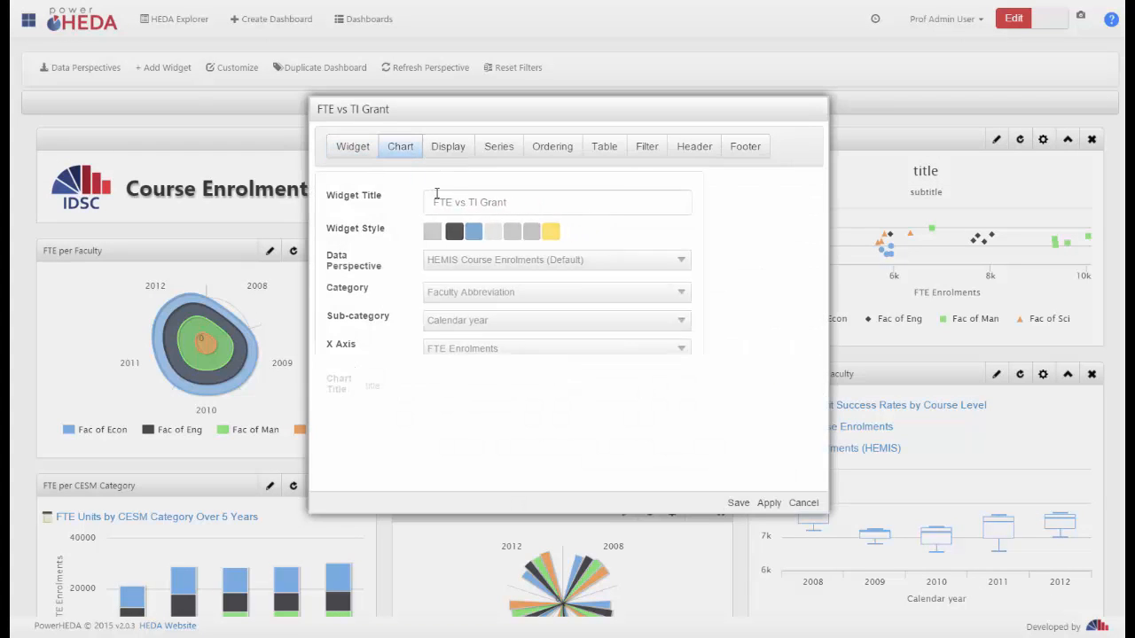
drag(499, 203, 385, 195)
key(BackSpace)
key(Tab)
key(BackSpace)
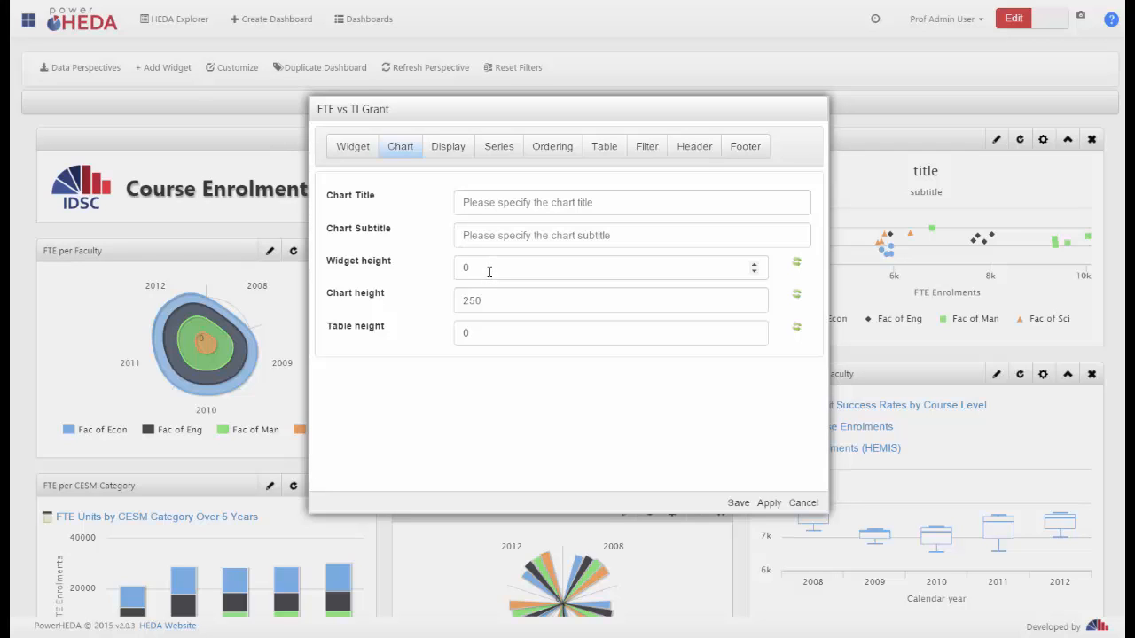
Set the FTE vs TI Grant widget height to 200, save it, and check how the widget displays on the dashboard
click(413, 268)
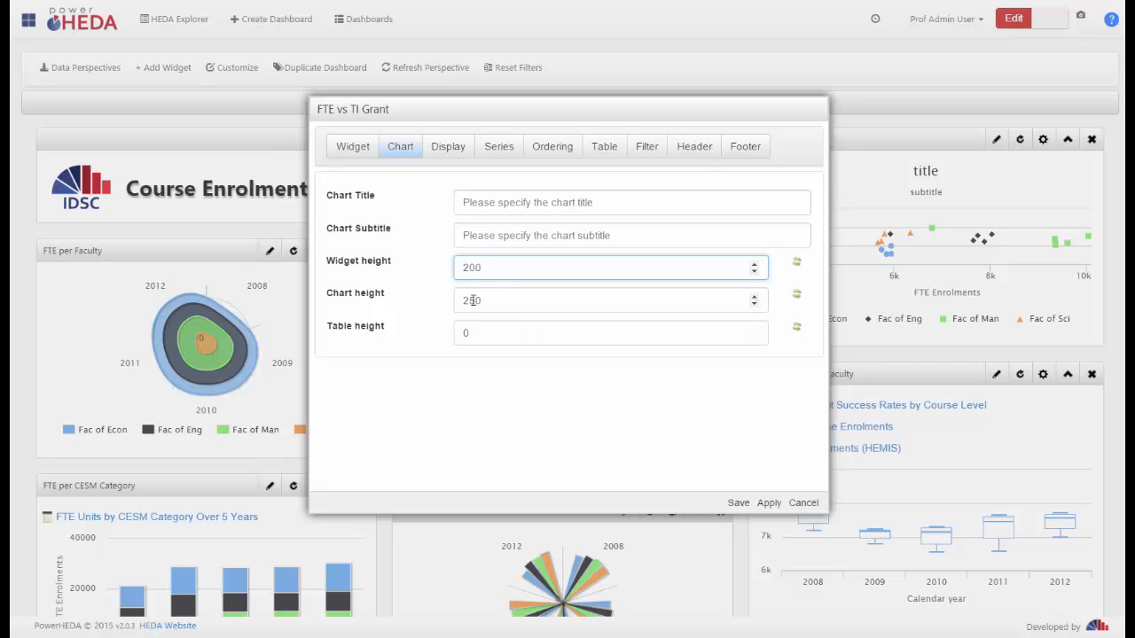
click(741, 504)
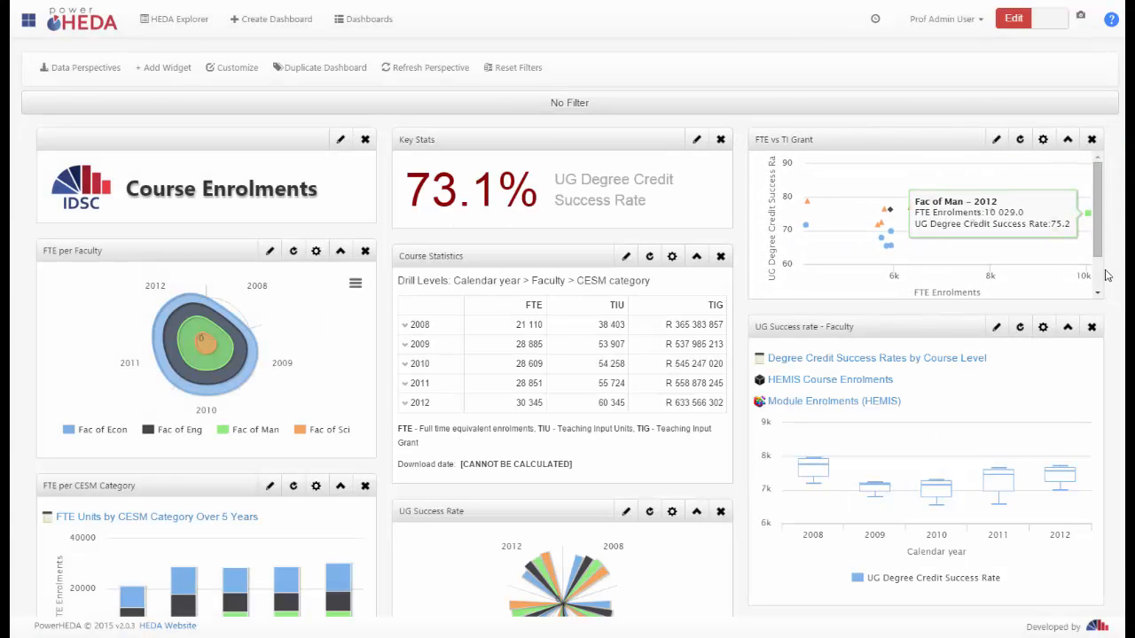
scroll(1099, 277, down, 2)
scroll(1100, 250, up, 2)
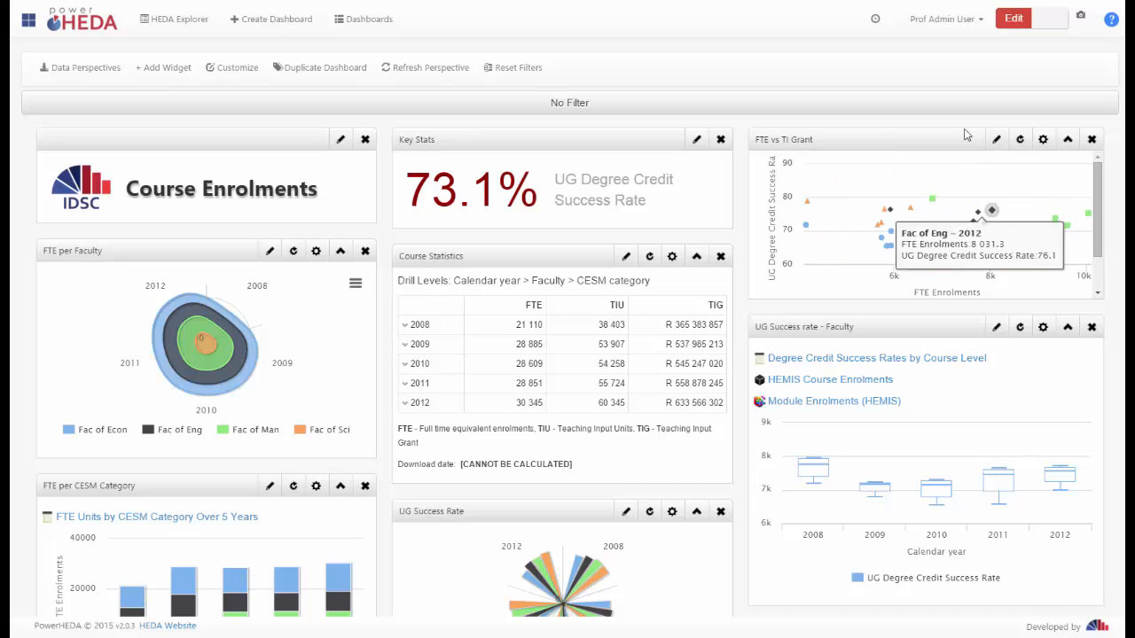
Set the FTE vs TI Grant widget height to 0 and its chart height to 400, and save the widget
click(996, 141)
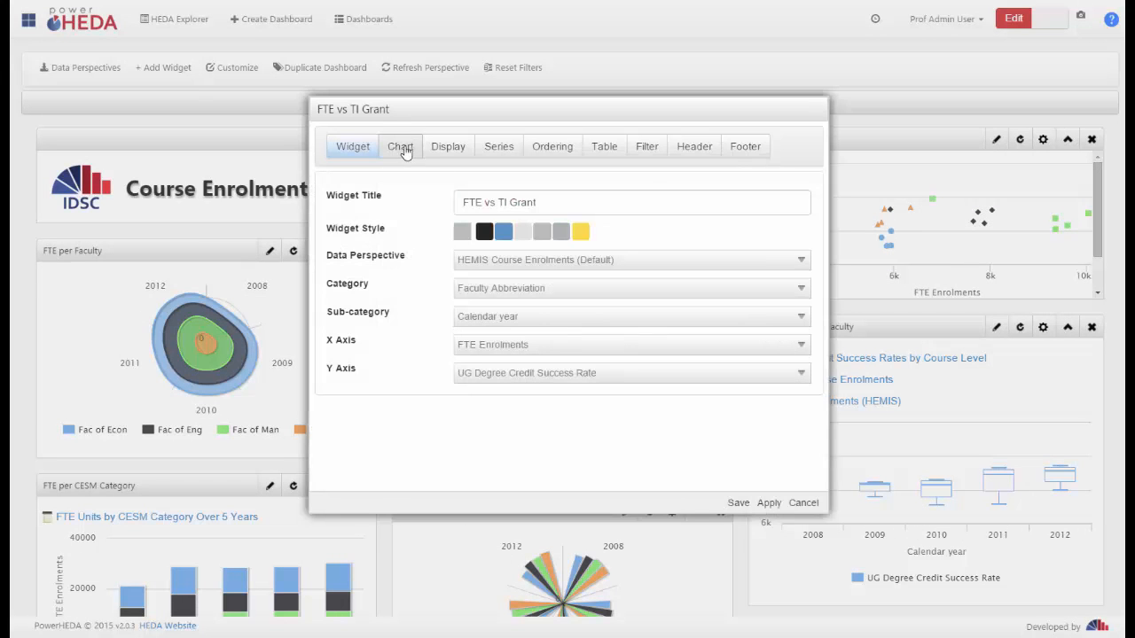
click(400, 146)
drag(489, 267, 411, 299)
text(0)
text(4)
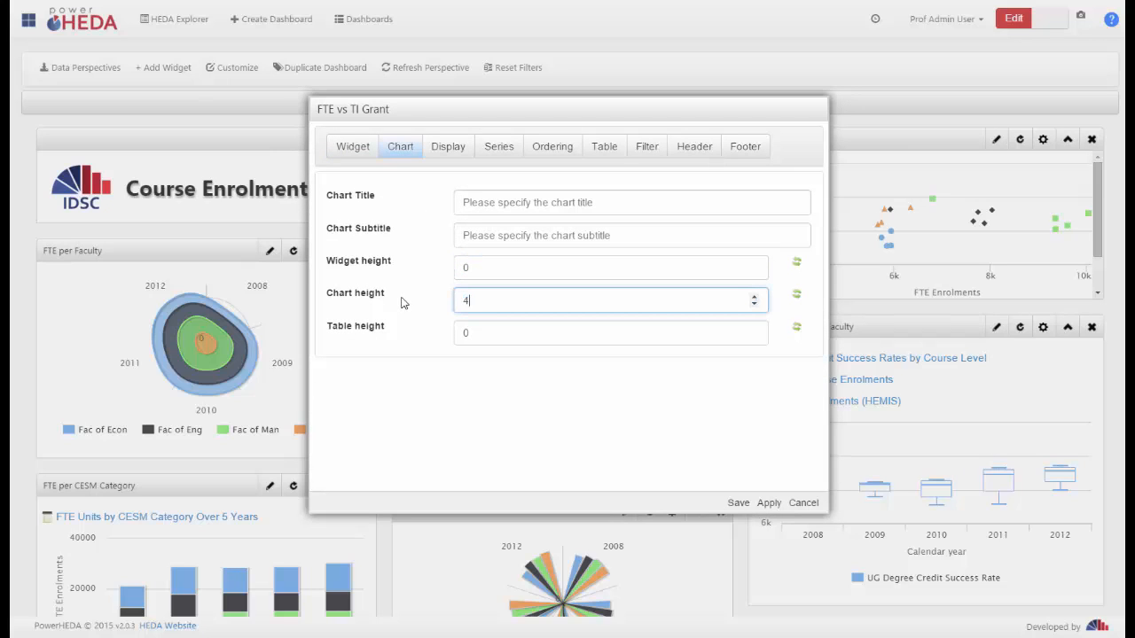
click(738, 502)
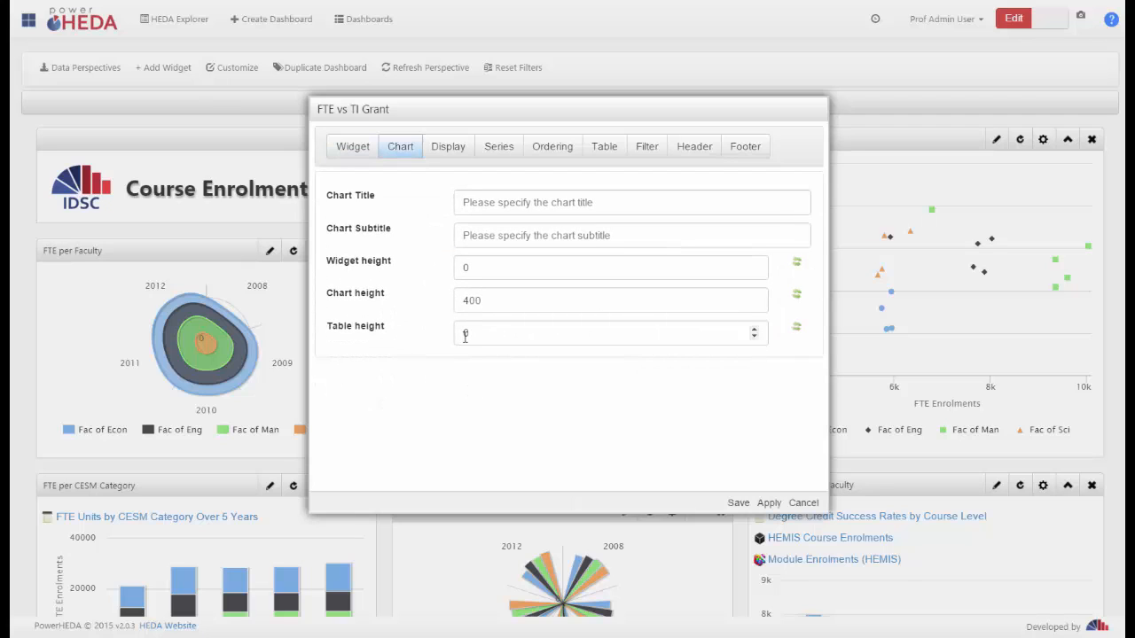
Review the table height and table options of the FTE vs TI Grant widget, and compare its settings sections with the Course Statistics widget's
double_click(472, 332)
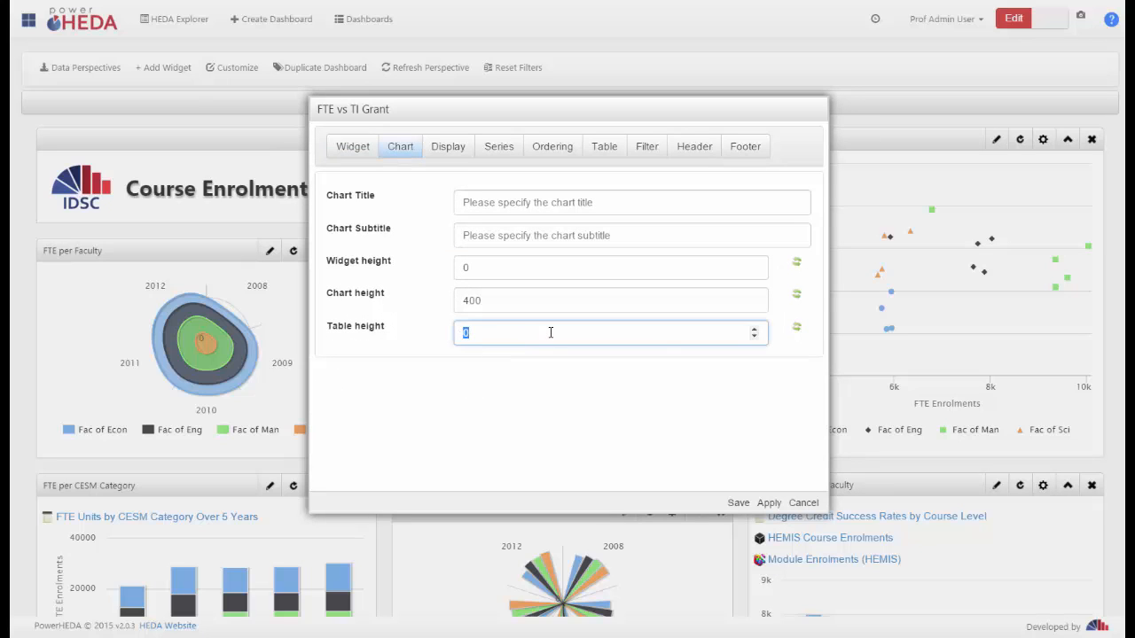
click(604, 149)
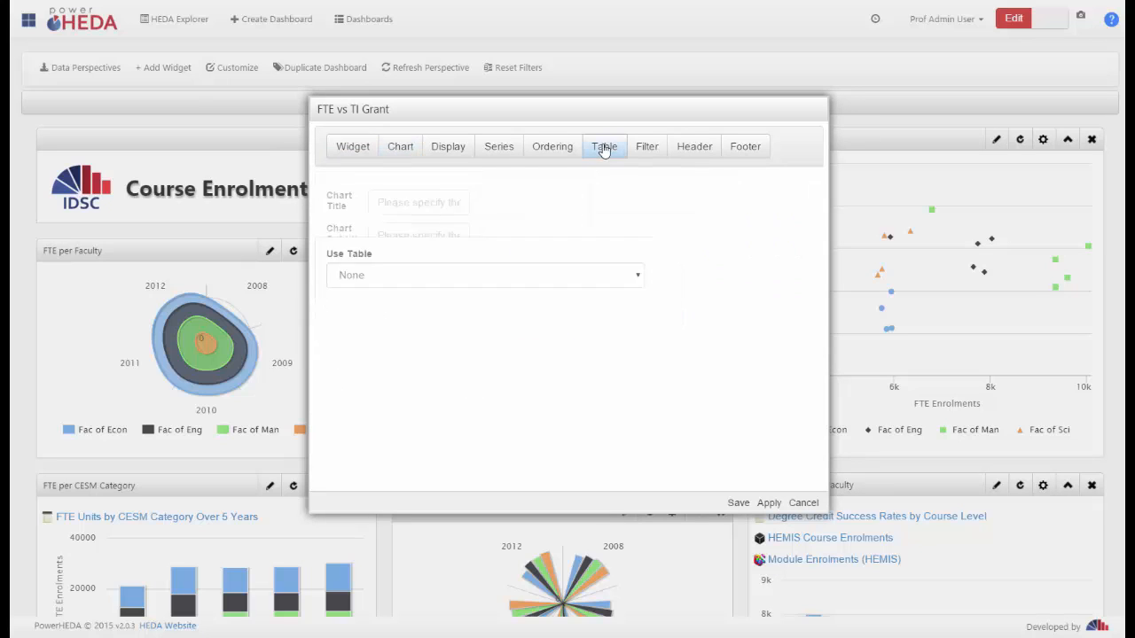
click(803, 213)
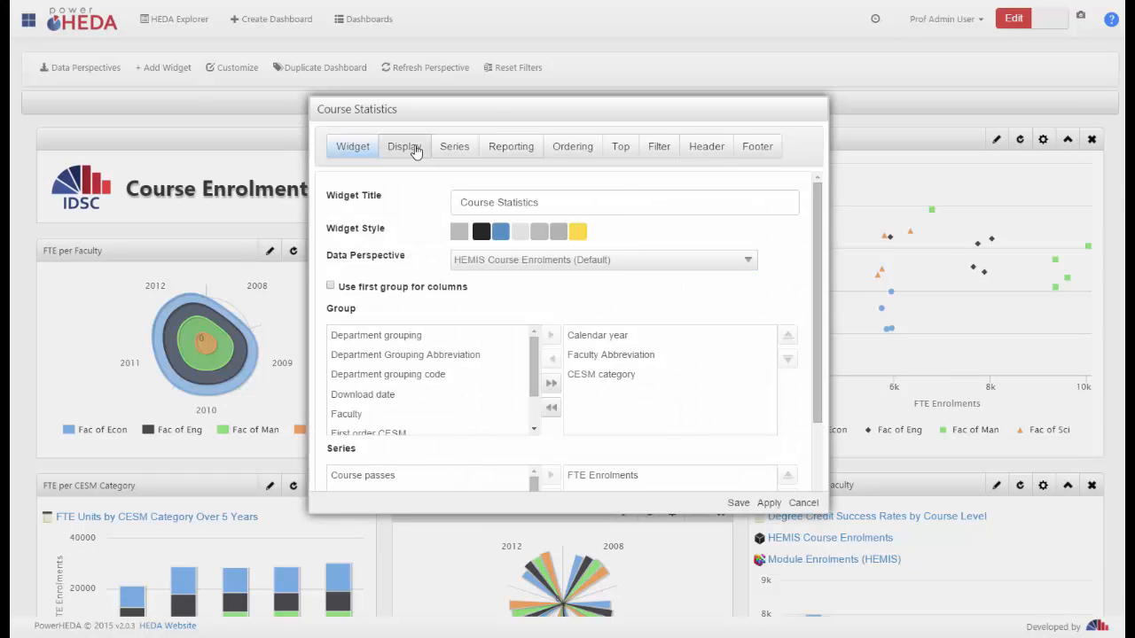
click(413, 149)
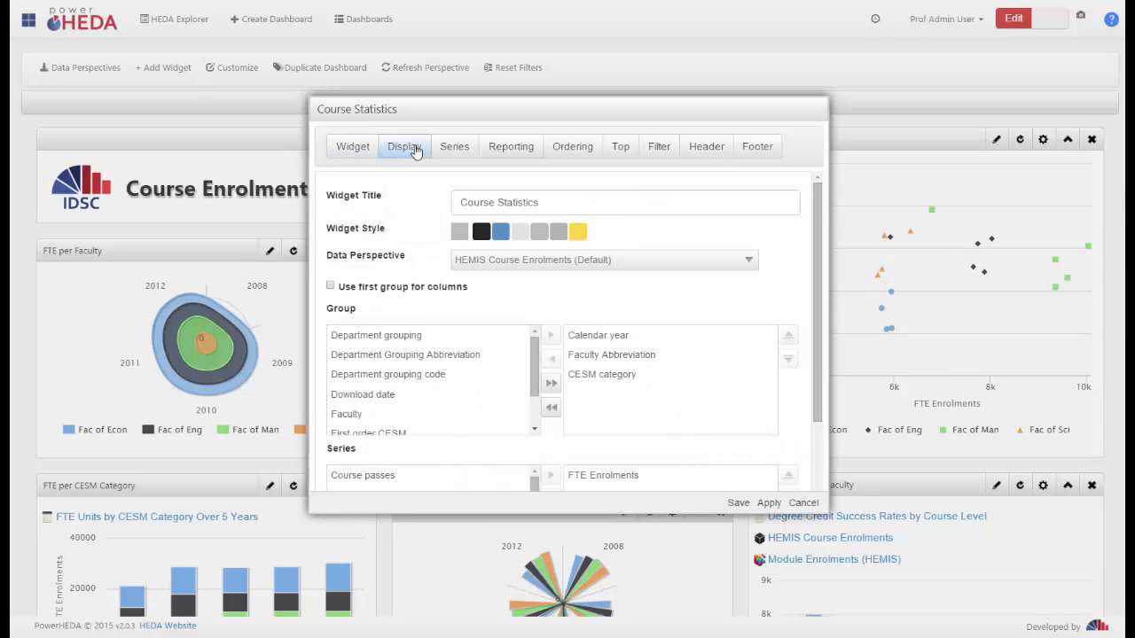
click(798, 503)
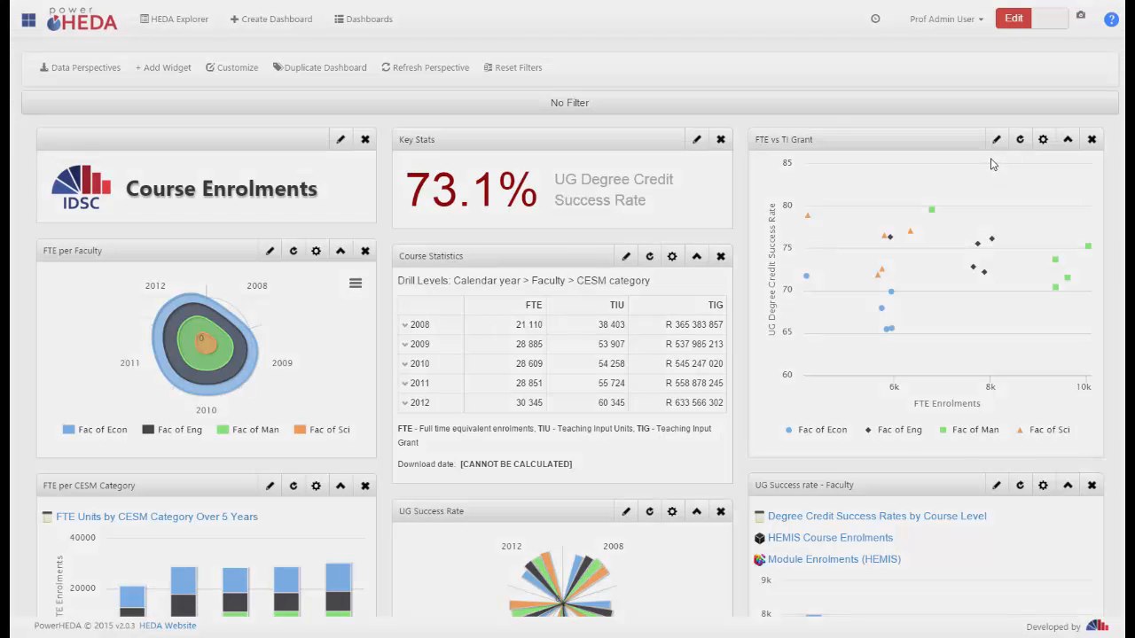
click(996, 140)
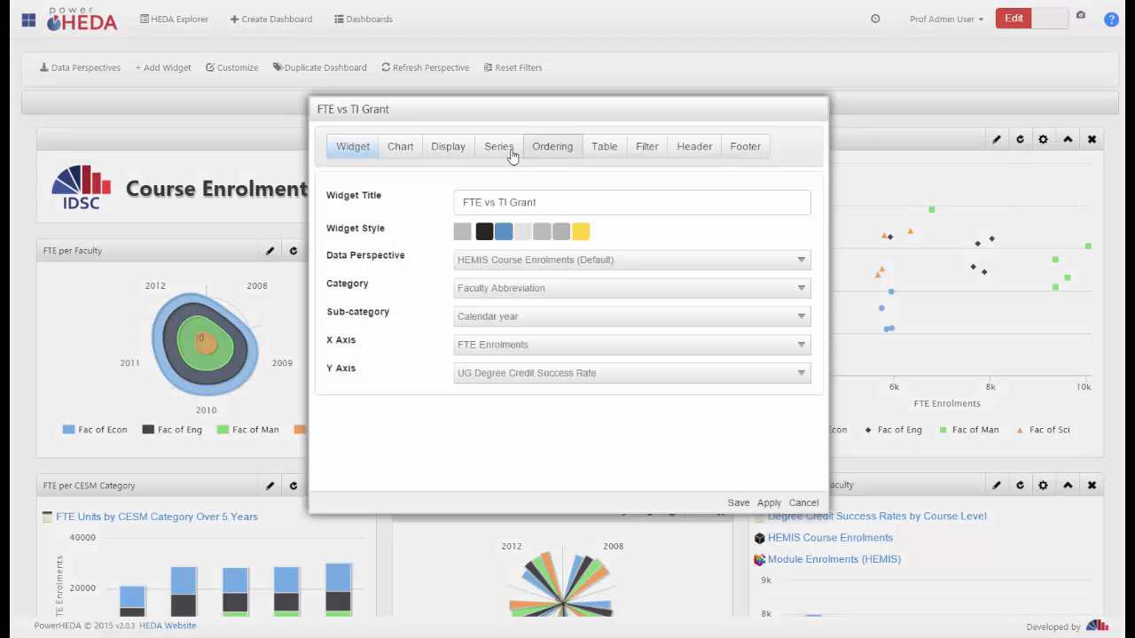
click(802, 503)
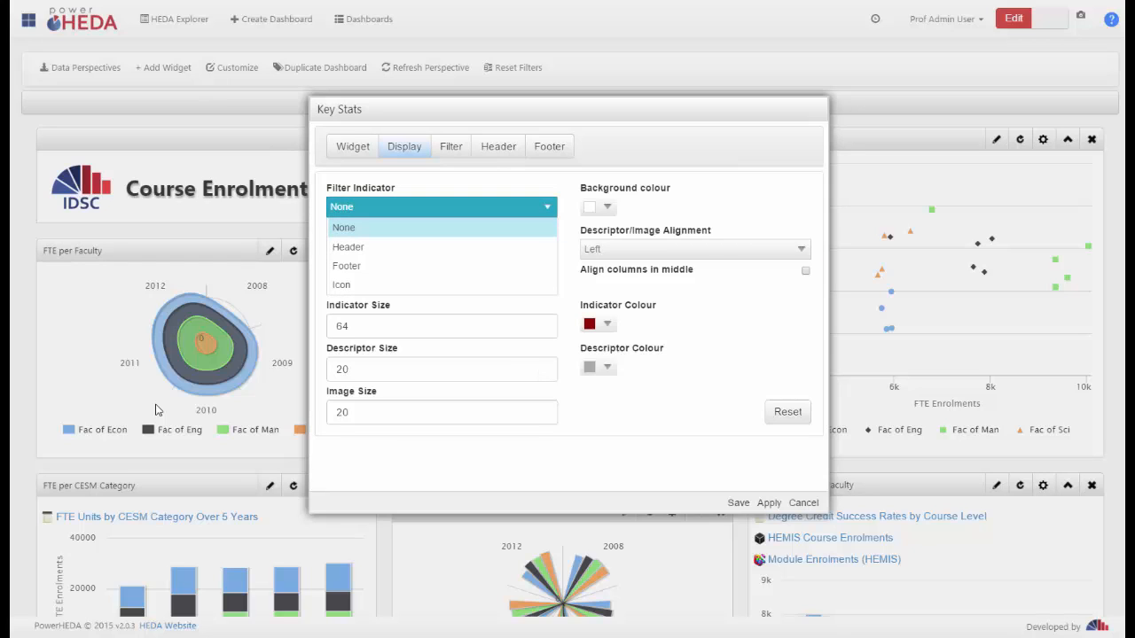
Set the Key Stats widget's filter indicator to Icon and save the widget
key(Down)
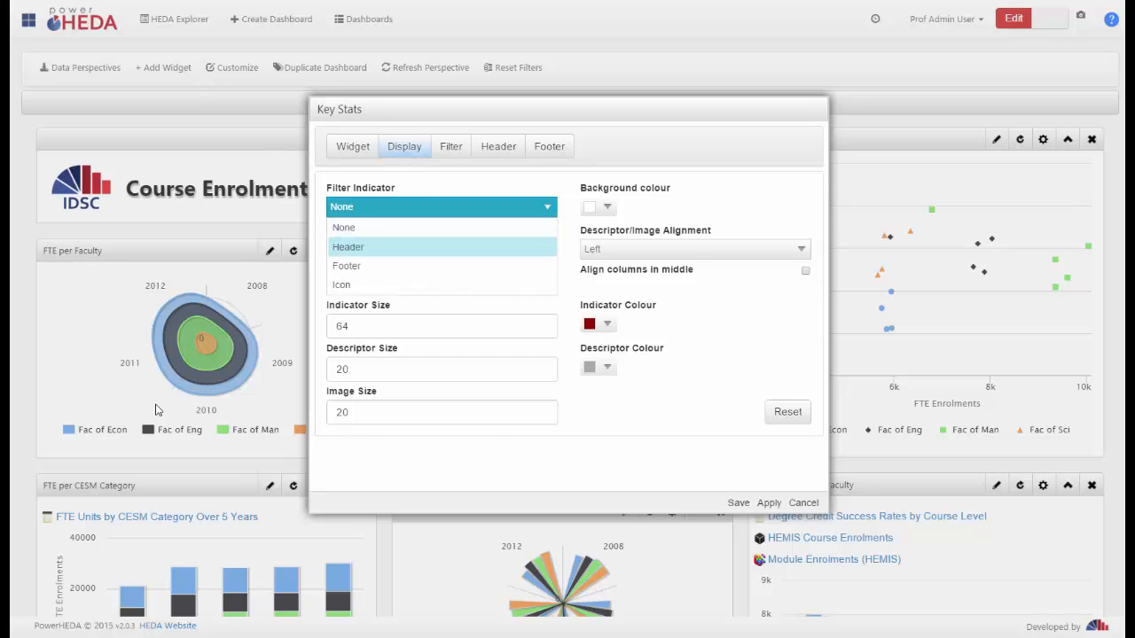
key(Down)
key(Down)
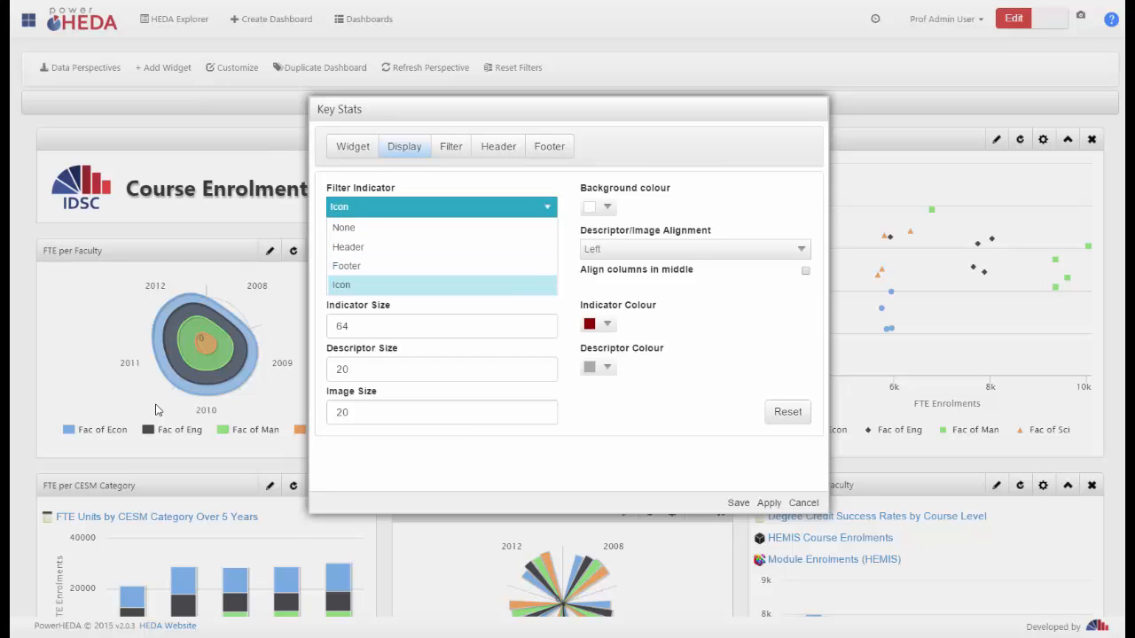
key(Return)
key(Return)
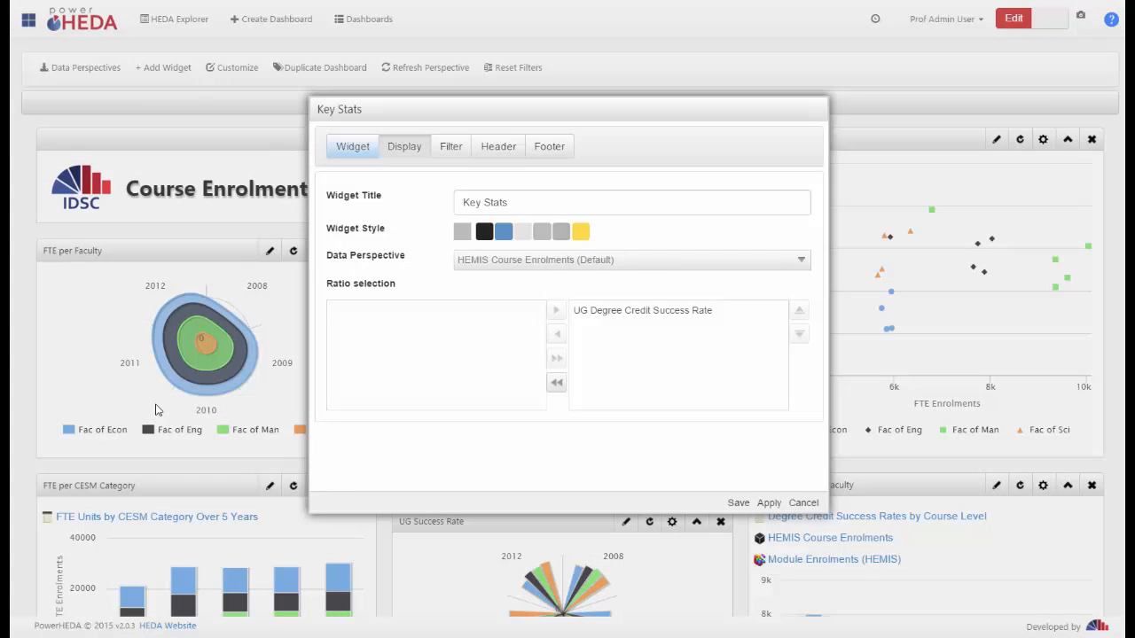
Change the Key Stats widget's filter indicator to Footer in its display settings, and save the widget
click(404, 146)
click(442, 206)
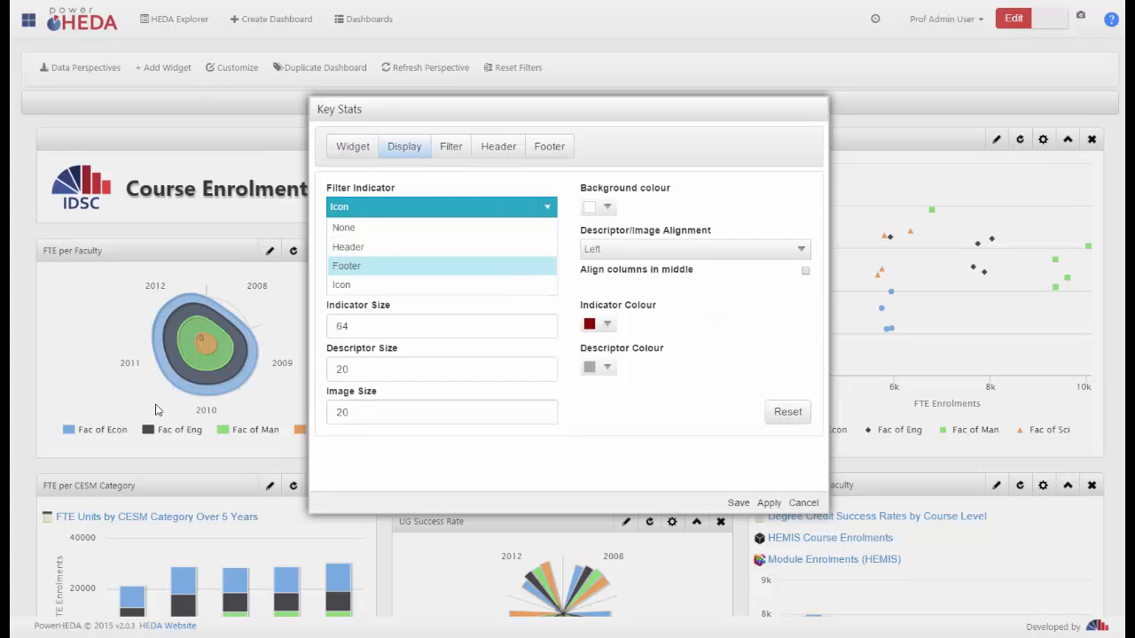
click(346, 265)
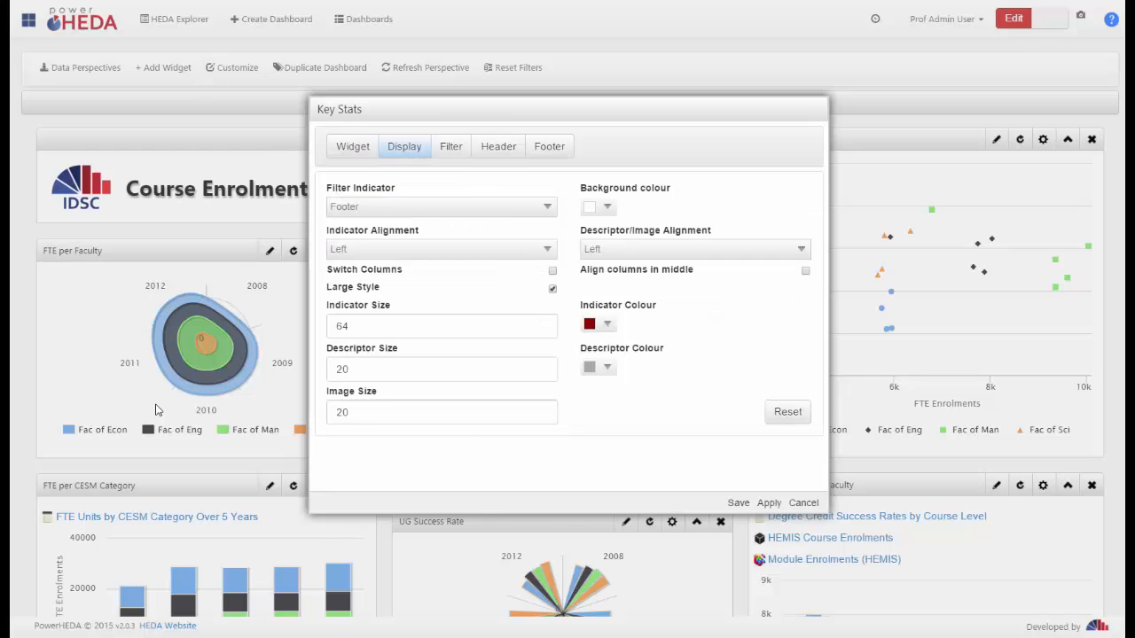
click(739, 502)
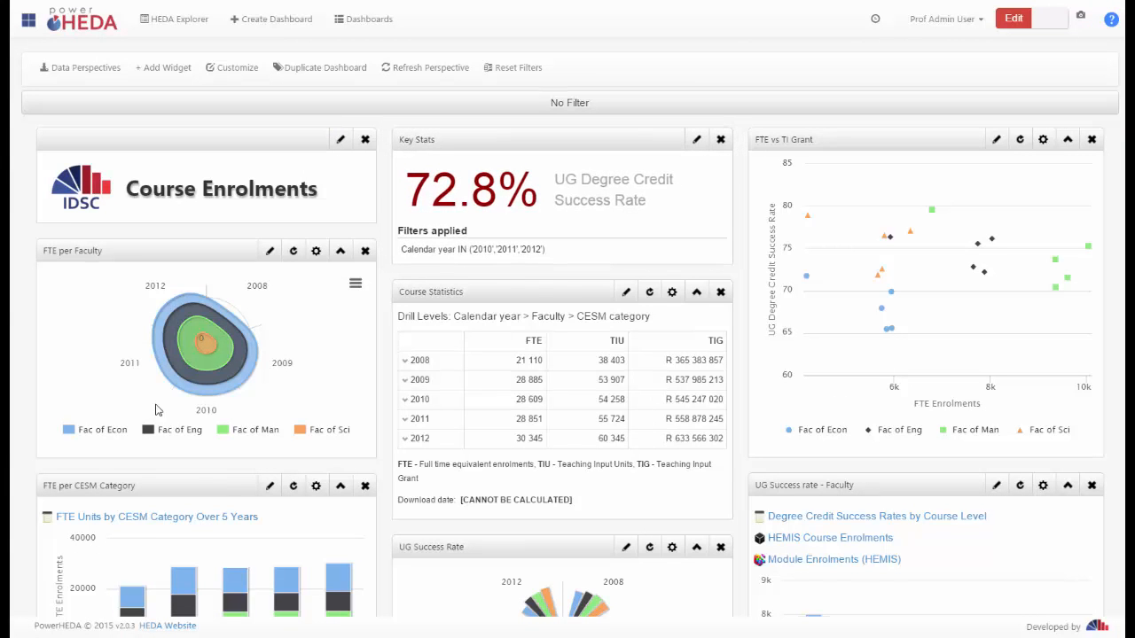
Set the Key Stats widget's background colour to orange from the web palette, after viewing the RGB sliders, and save it
click(718, 140)
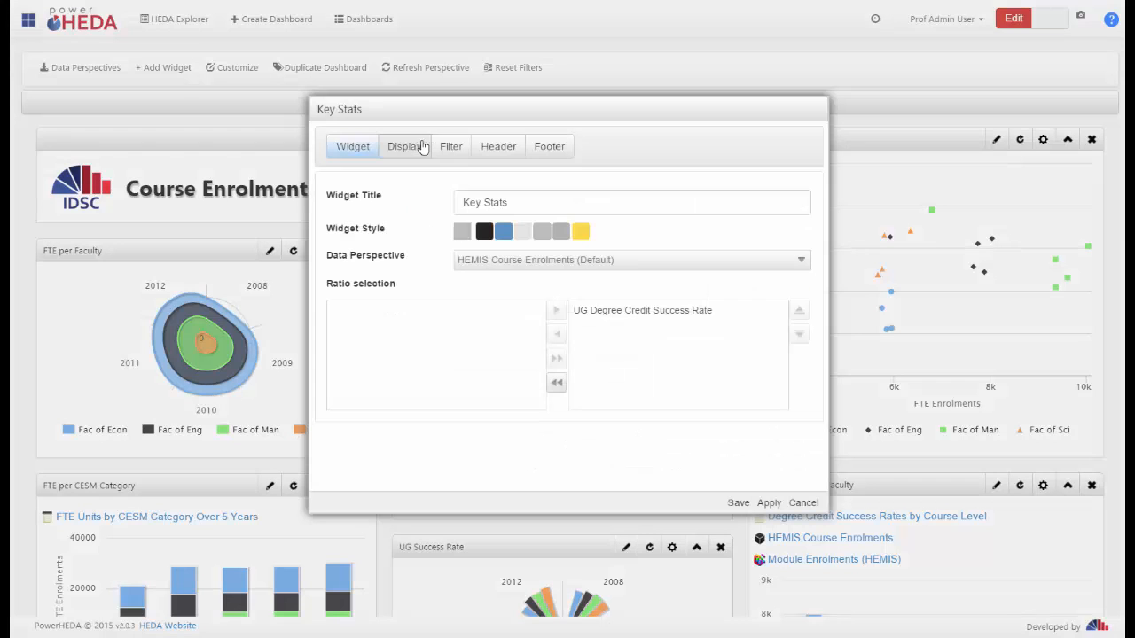
click(410, 149)
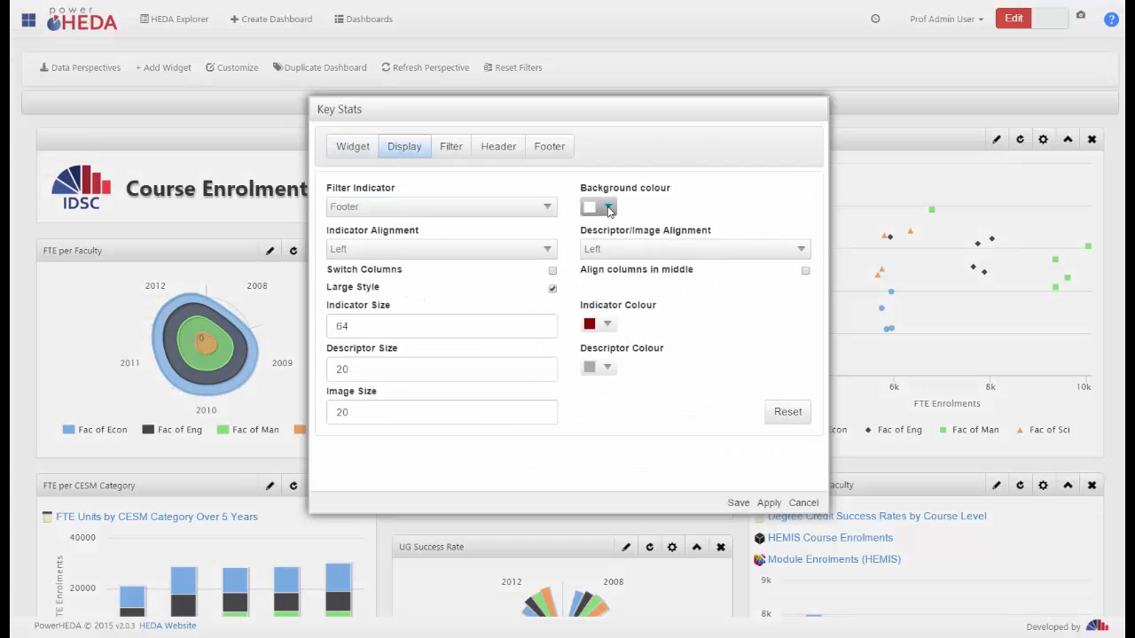
click(606, 206)
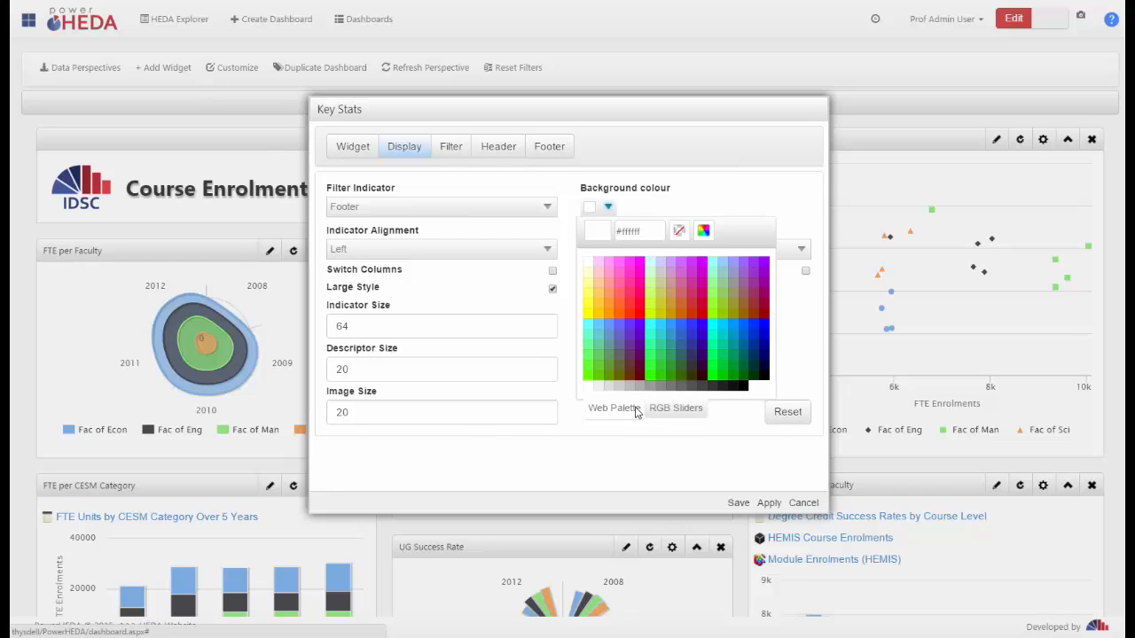
click(670, 413)
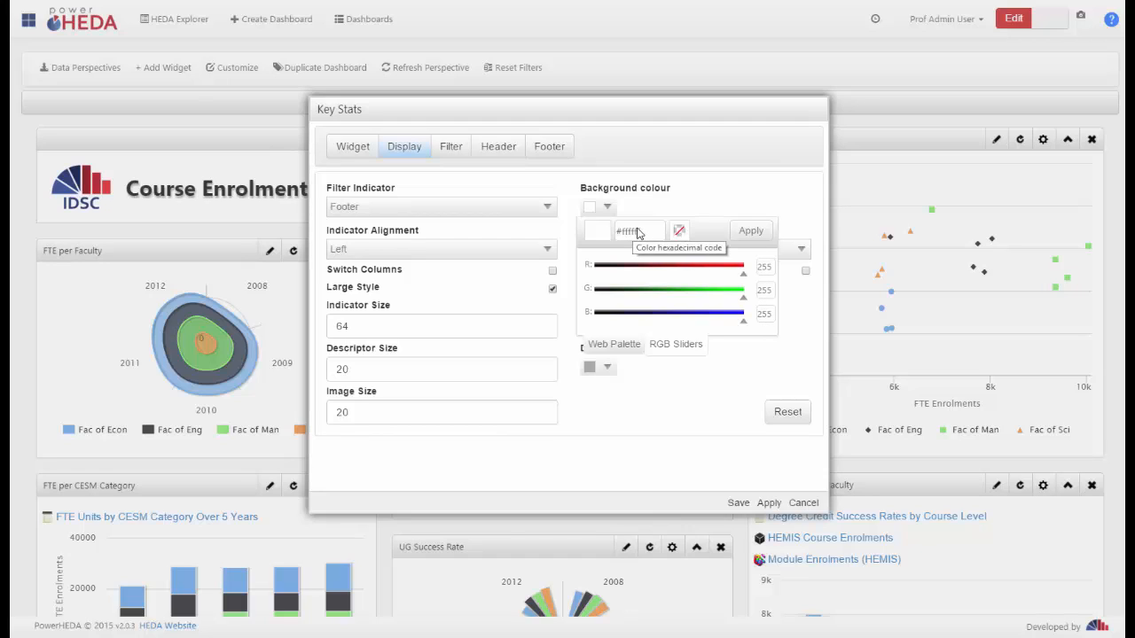
click(607, 207)
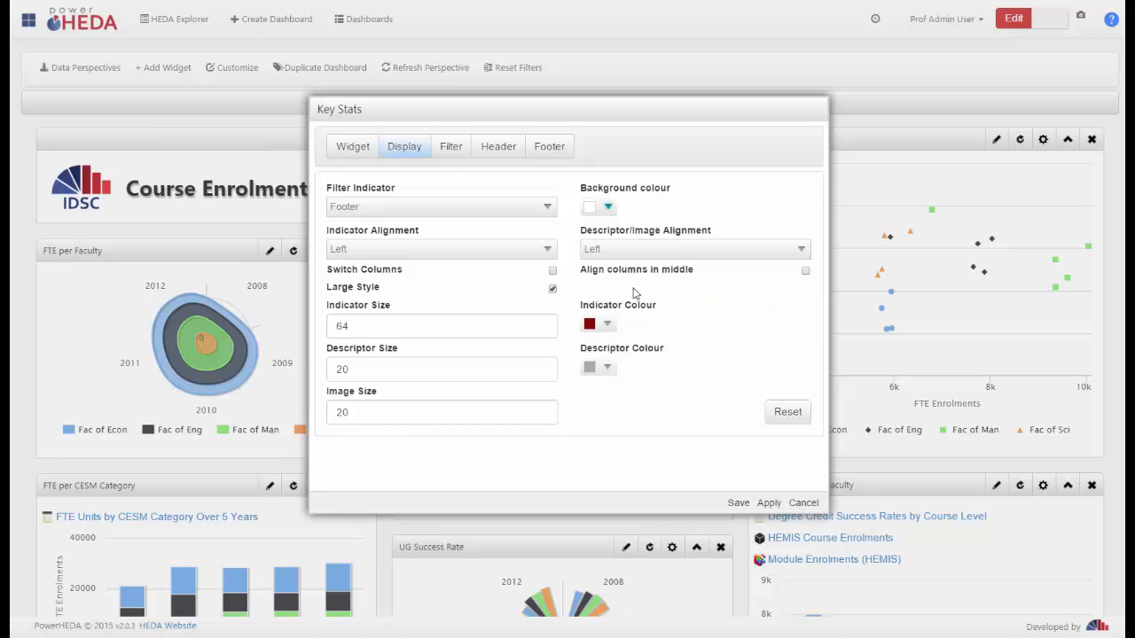
click(607, 207)
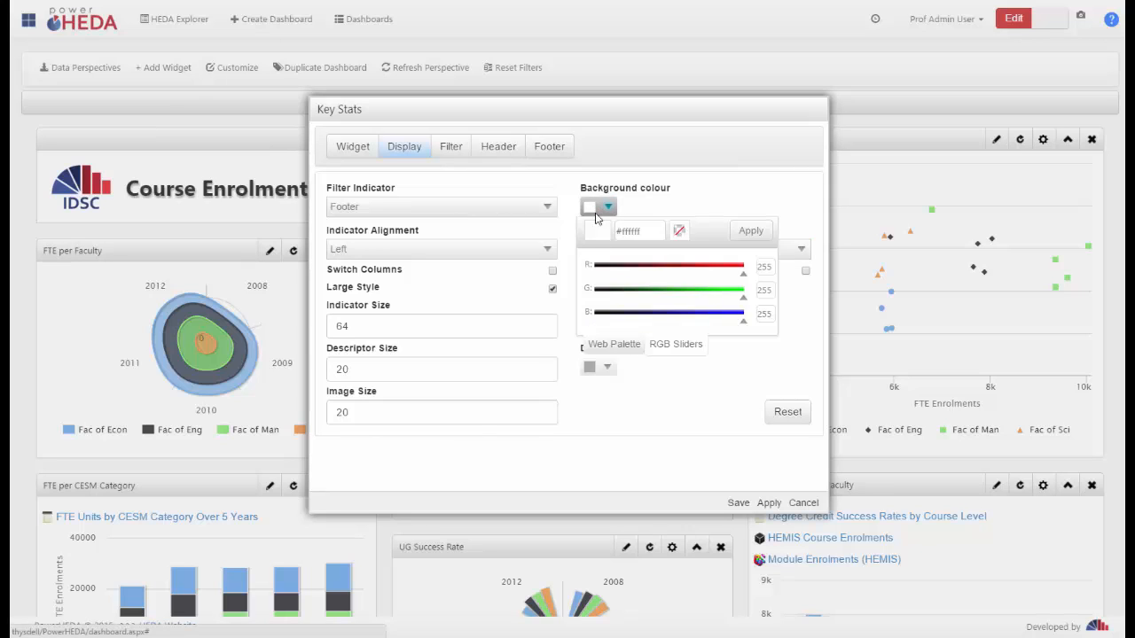
click(614, 344)
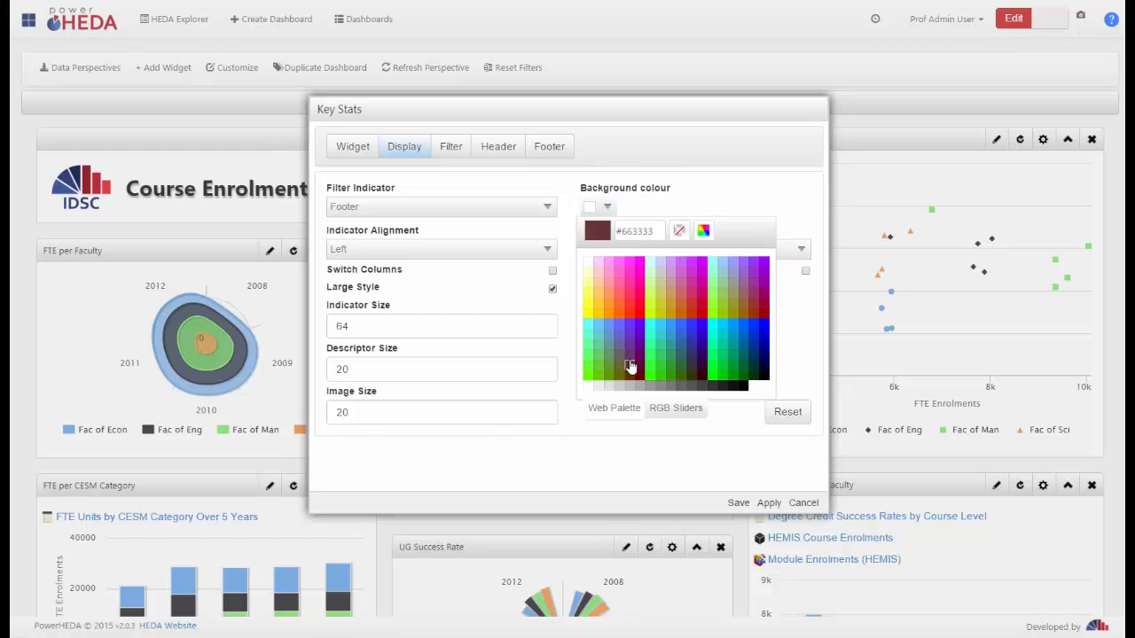
click(678, 310)
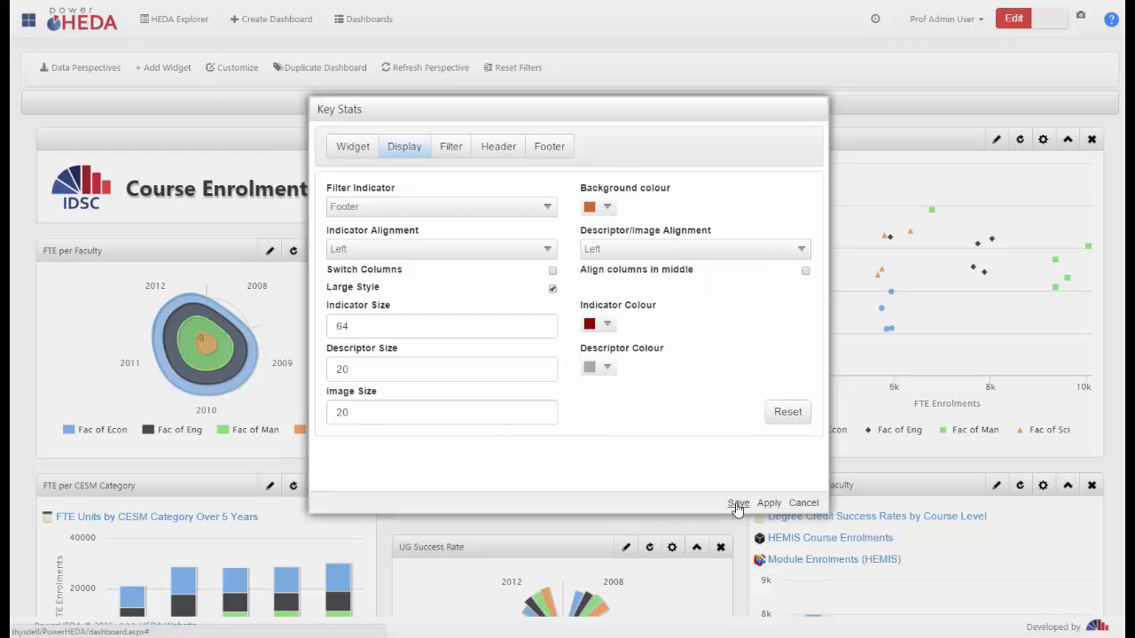
click(769, 503)
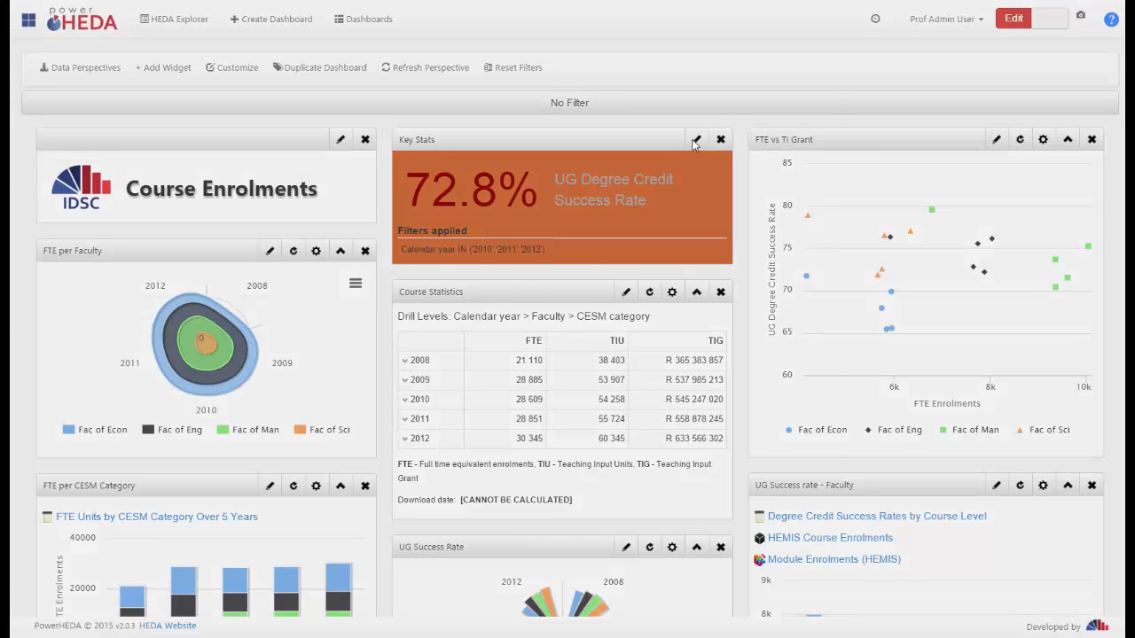
Set the Key Stats widget's indicator alignment to Right and its descriptor/image alignment to Centre, and save the widget
click(694, 145)
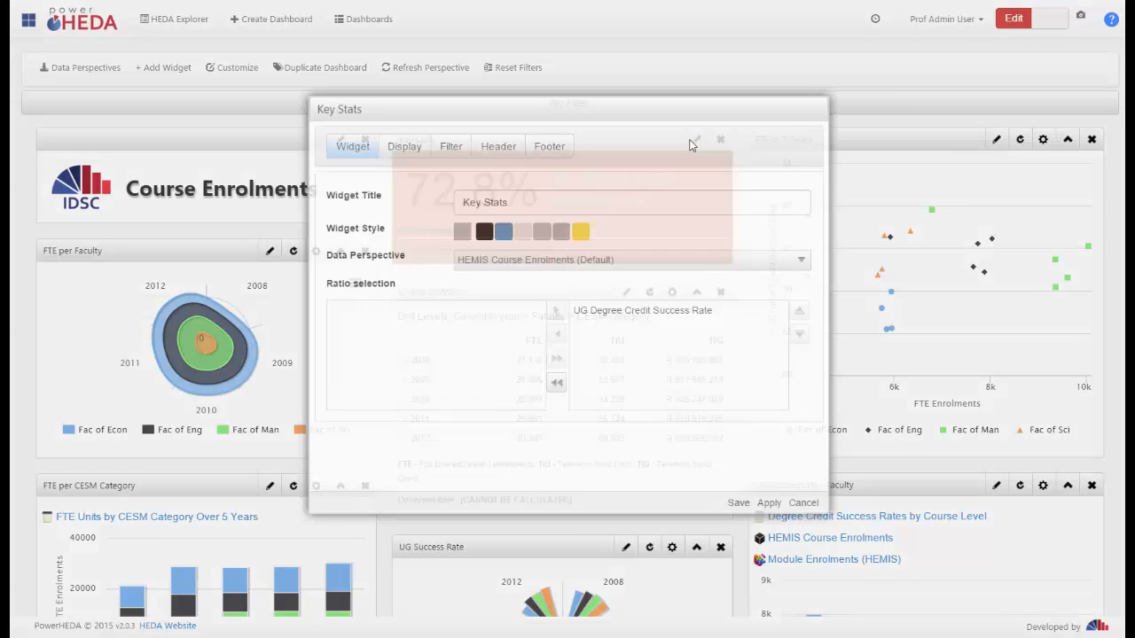
click(404, 146)
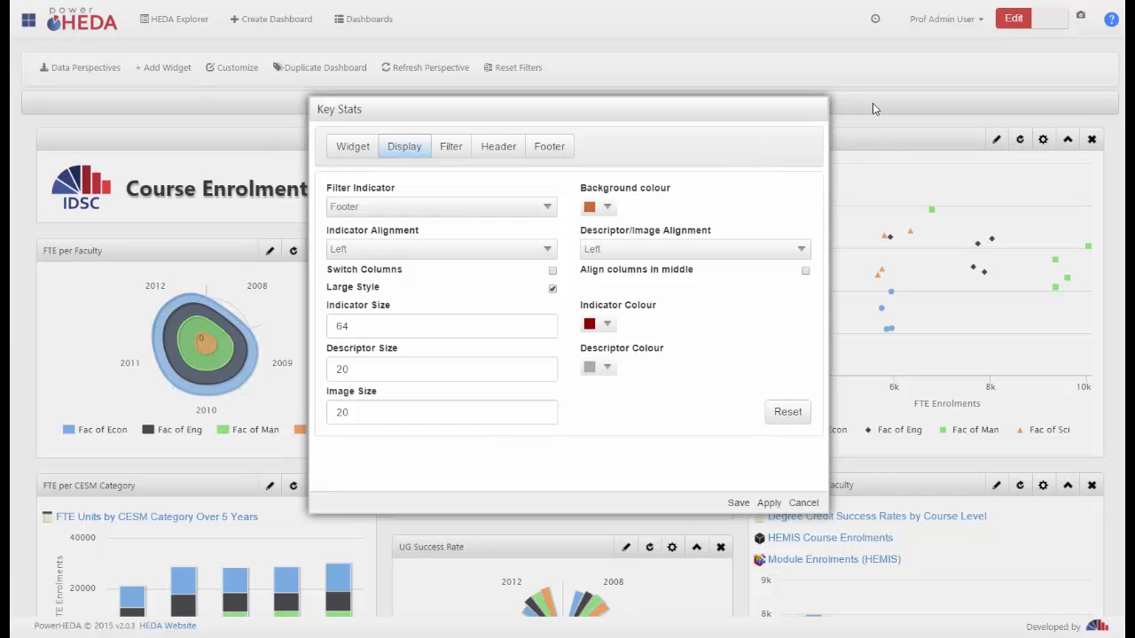
click(534, 248)
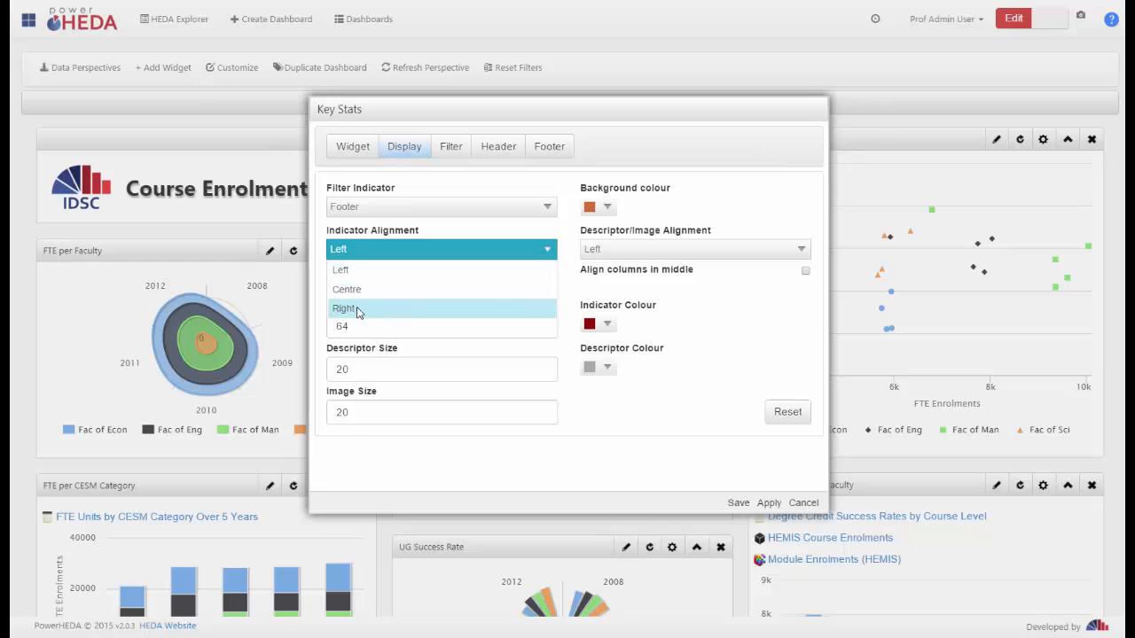
click(357, 309)
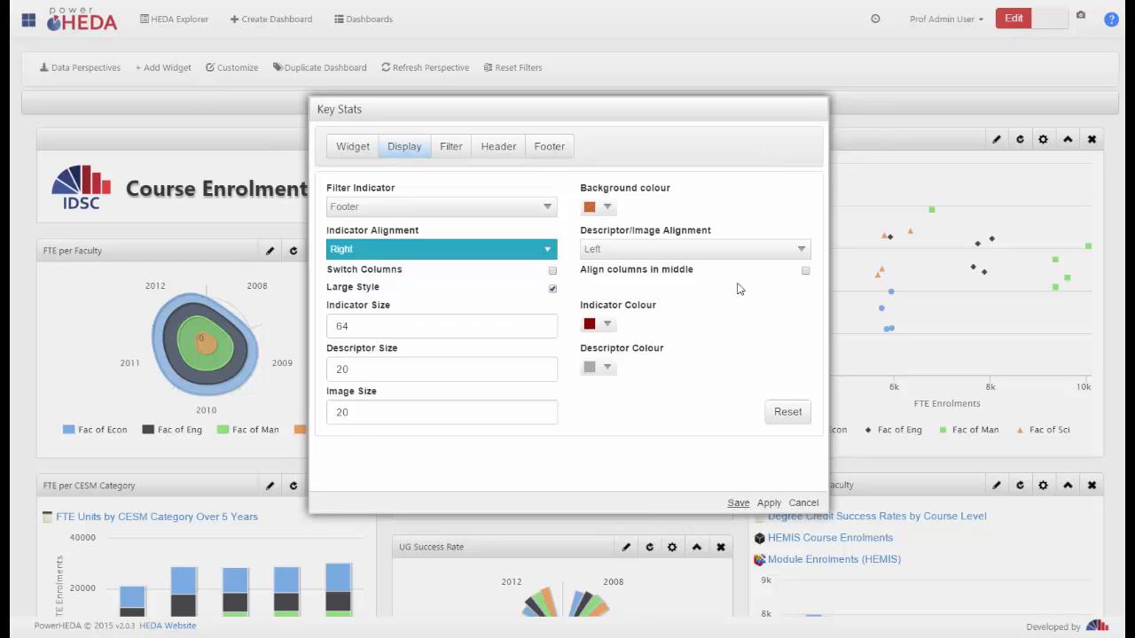
click(745, 249)
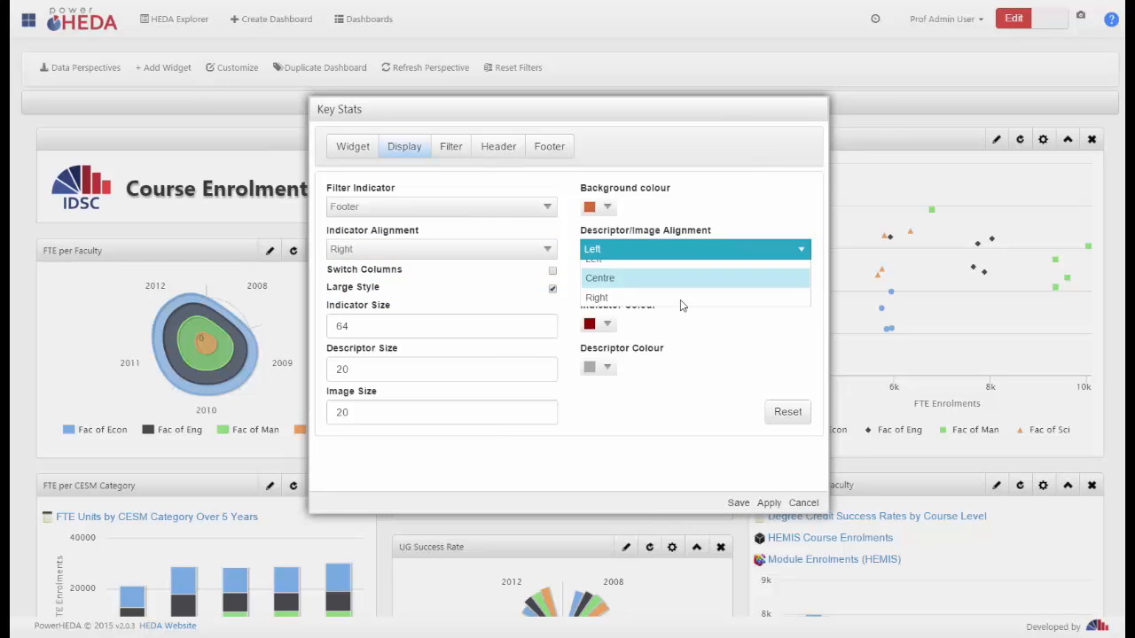
click(605, 290)
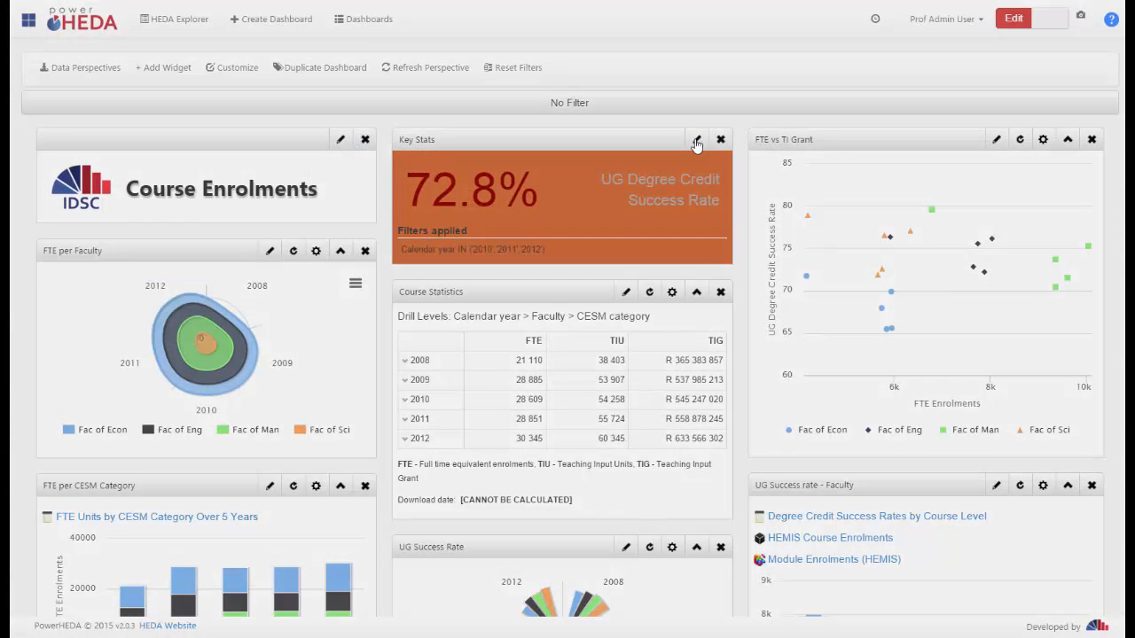
Enable Switch Columns in the Key Stats widget's display settings and save the widget
click(697, 144)
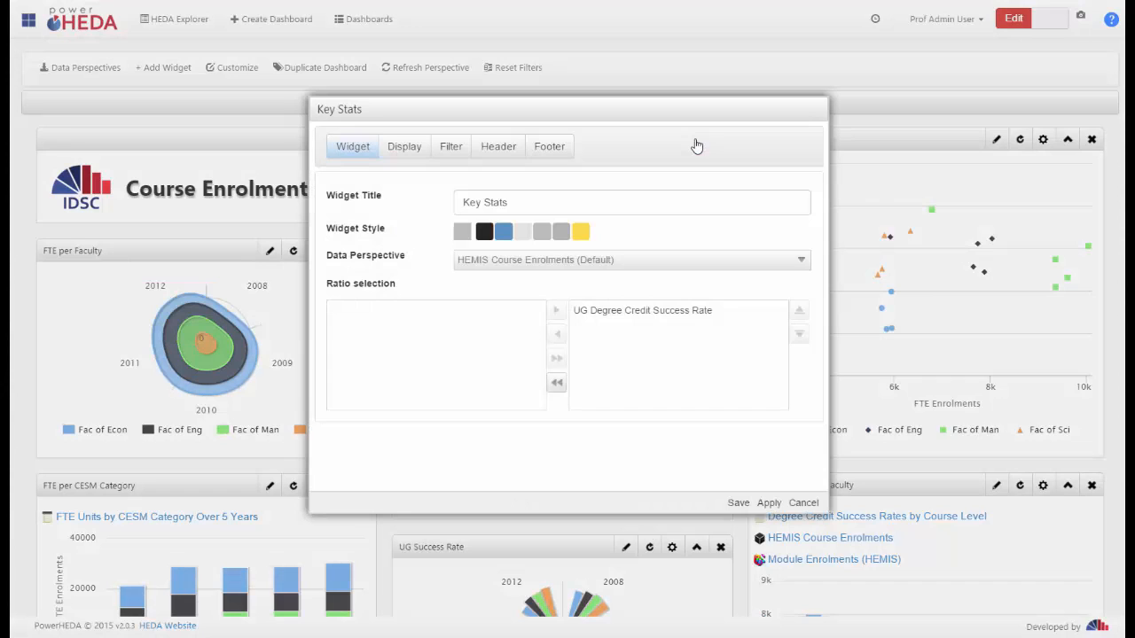
click(403, 151)
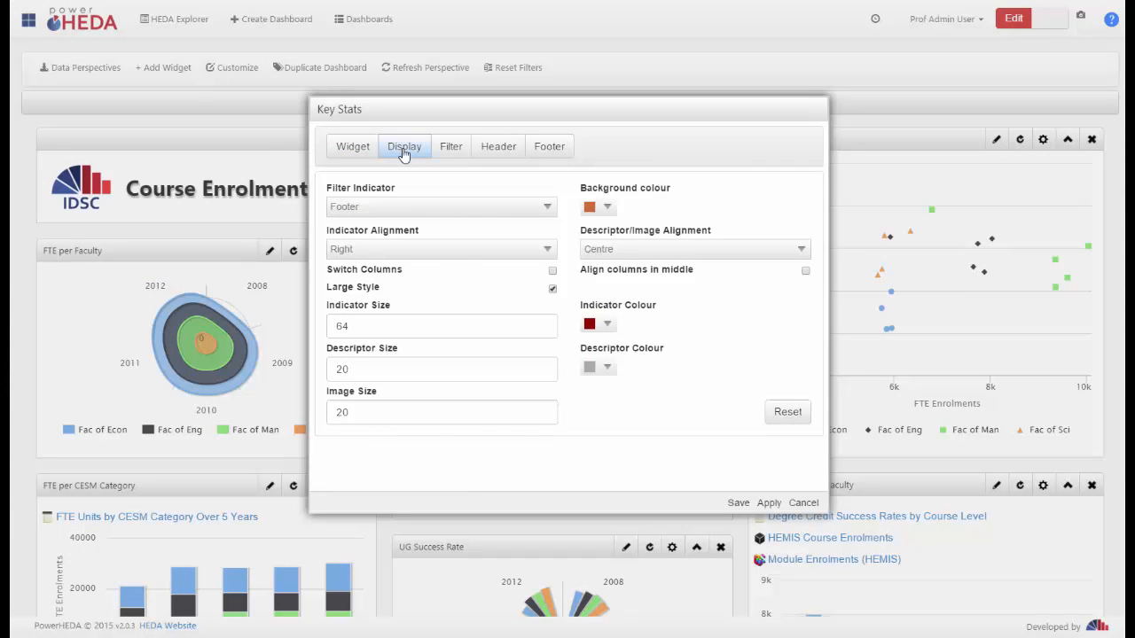
click(553, 272)
click(739, 506)
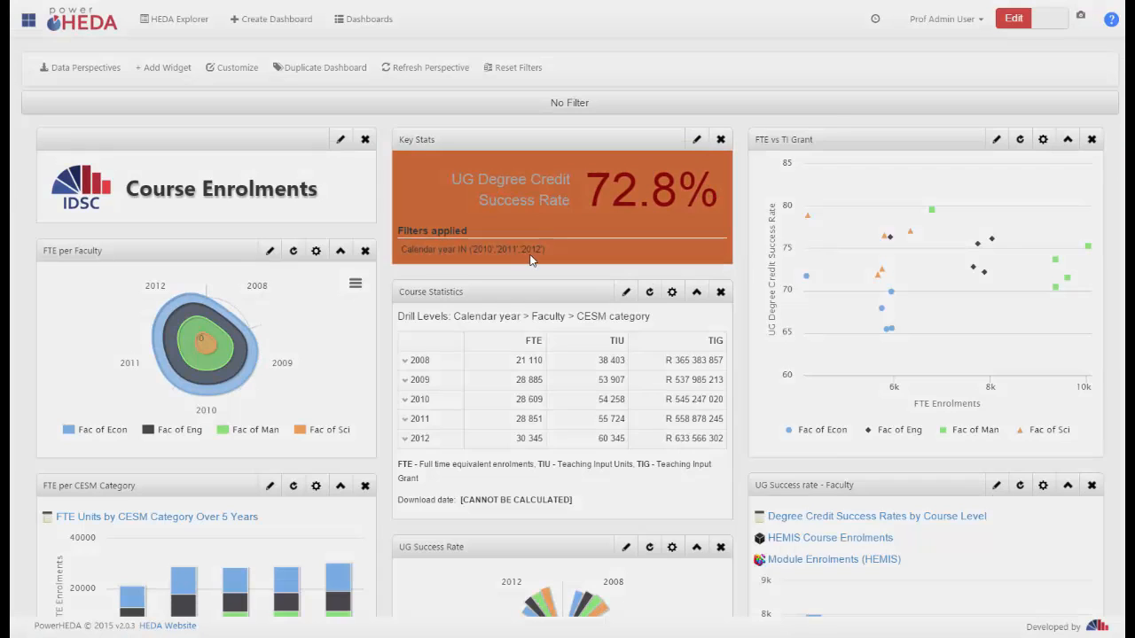
Turn off Large Style in the Key Stats widget's display settings and save the widget
click(530, 259)
click(404, 146)
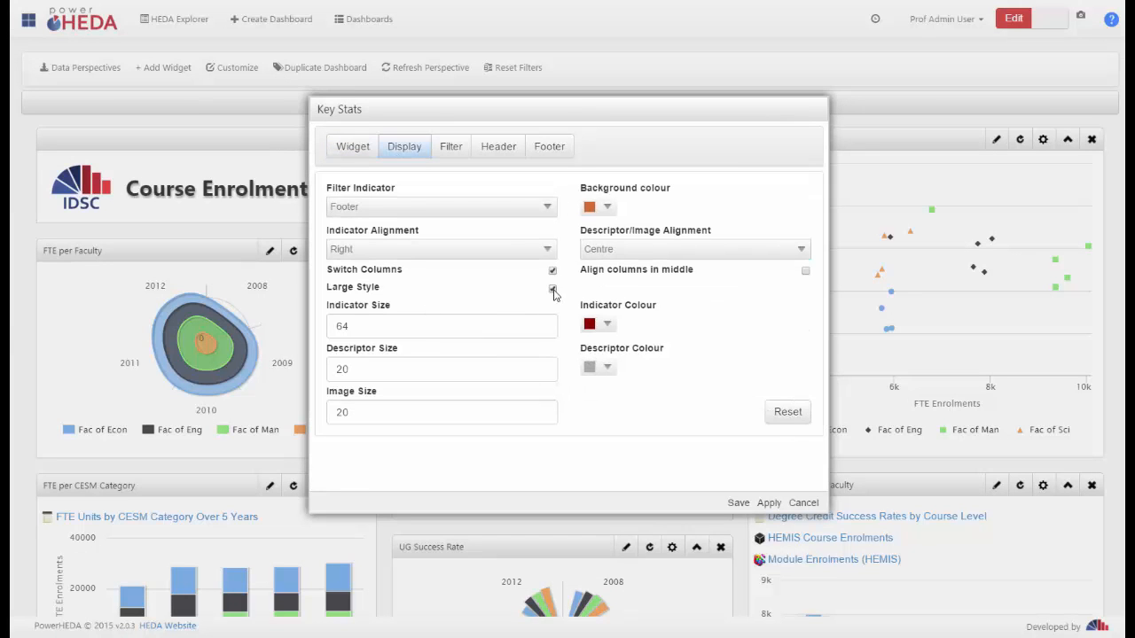
click(552, 289)
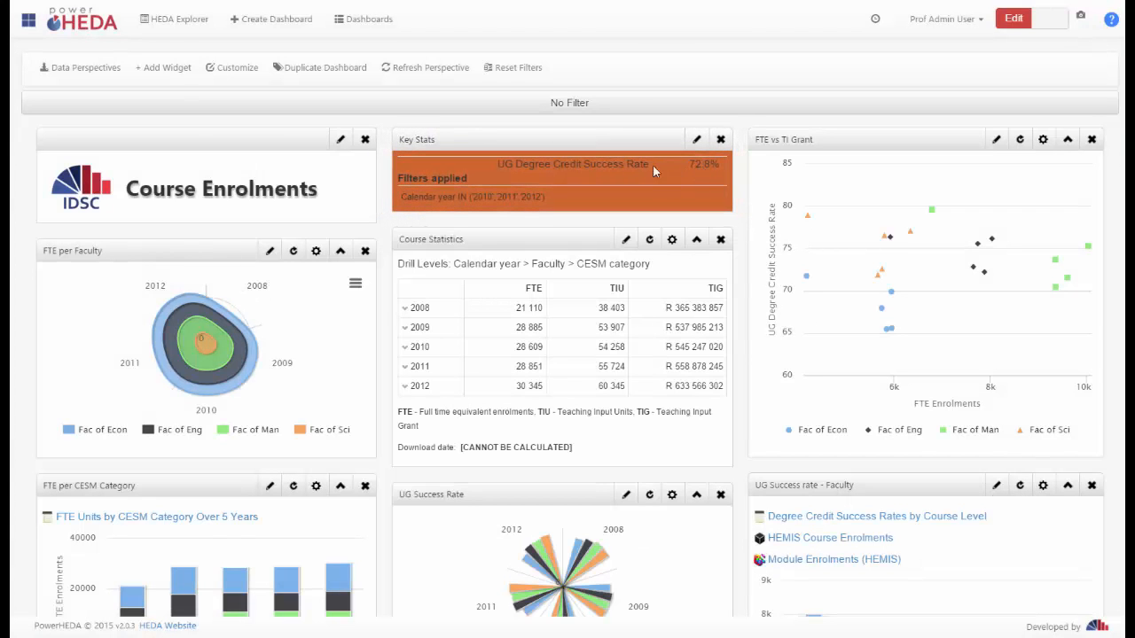
Enable Large Style for the Key Stats widget, set the indicator colour to magenta and the descriptor colour to yellow, and save
click(697, 140)
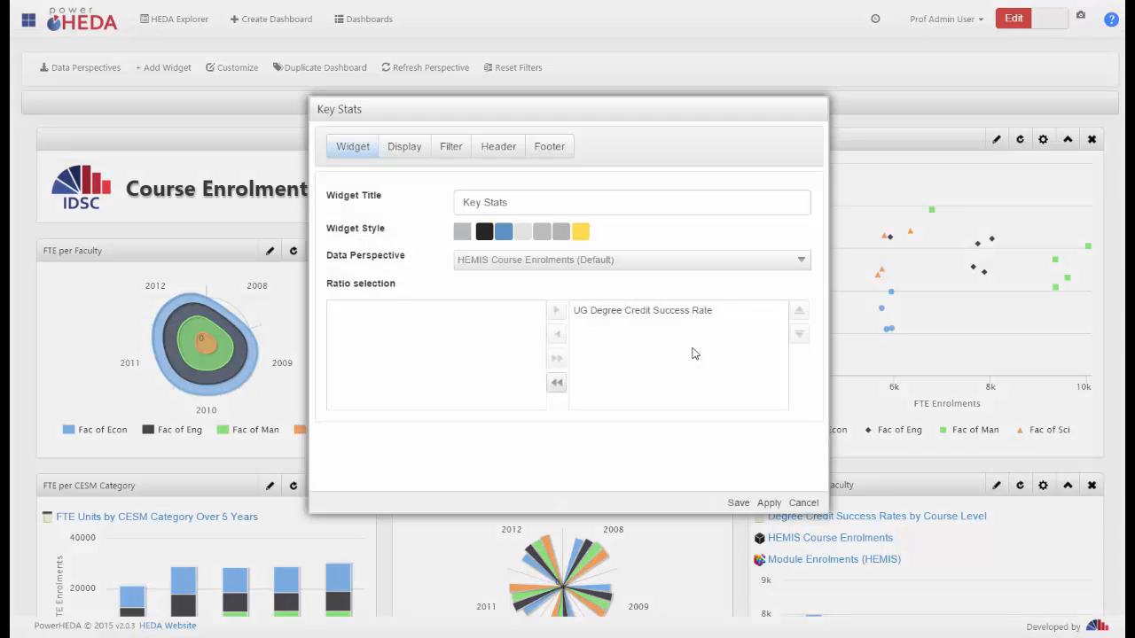
click(405, 147)
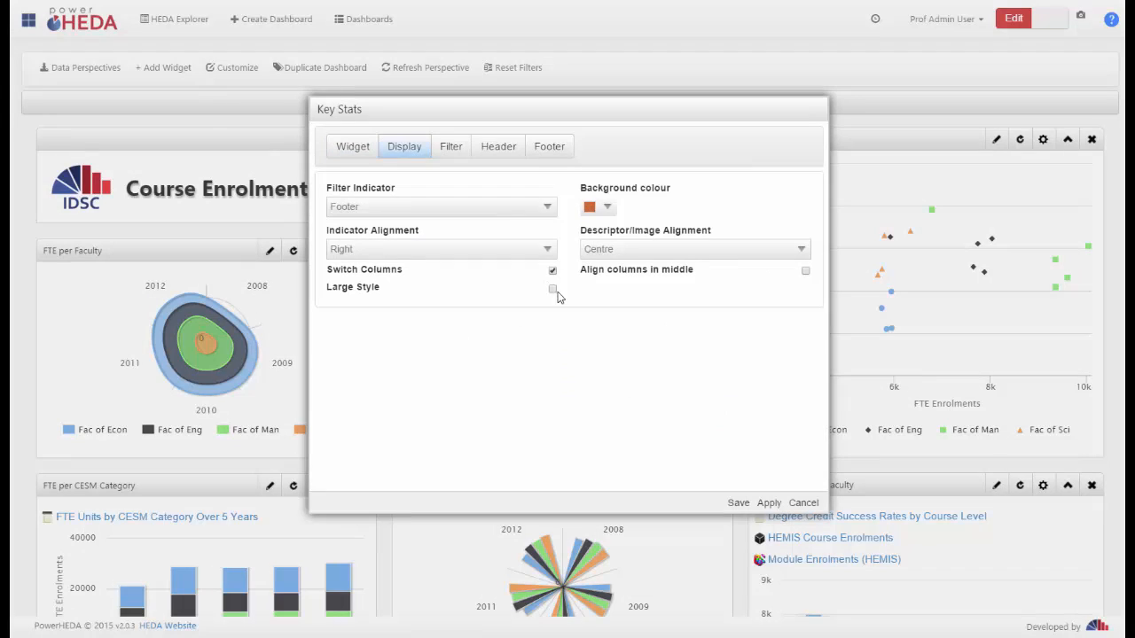
click(552, 289)
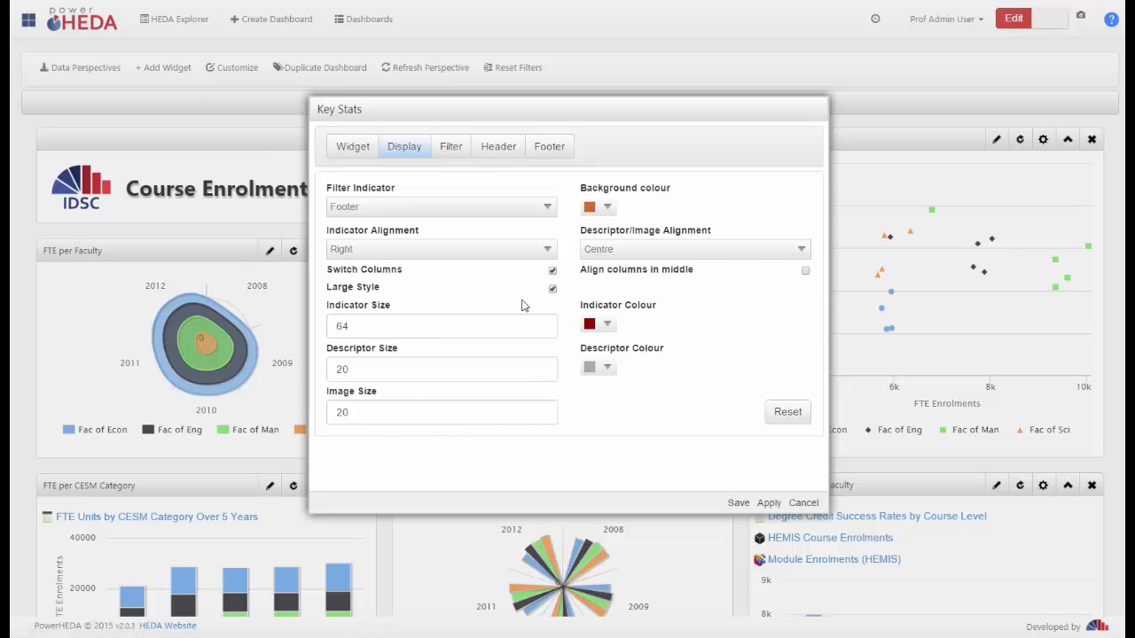
click(608, 325)
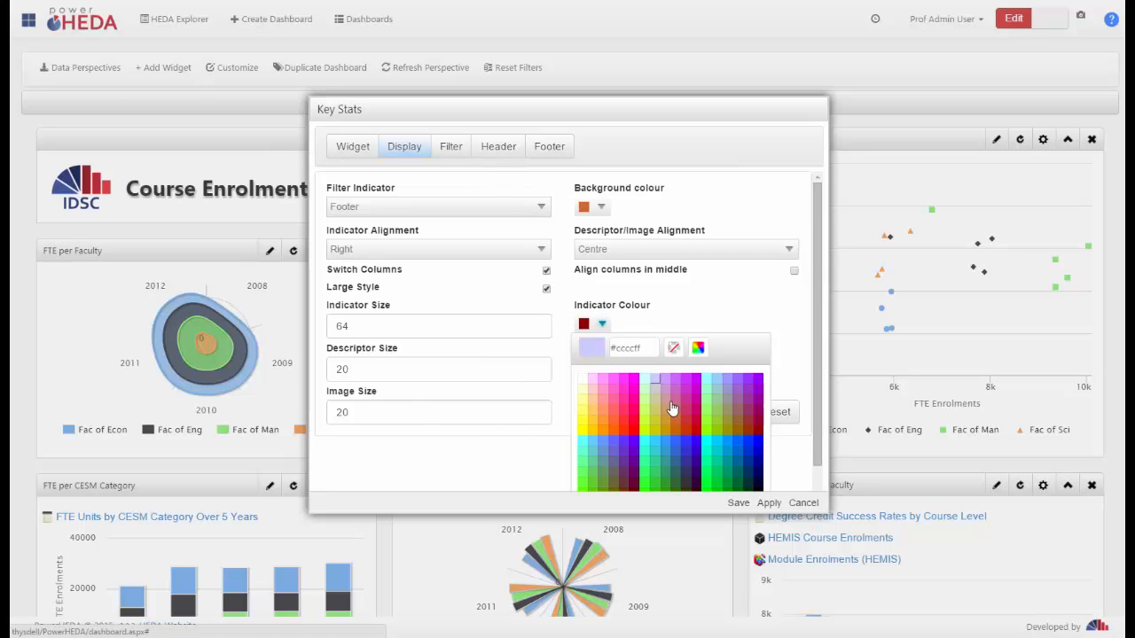
click(698, 391)
click(606, 368)
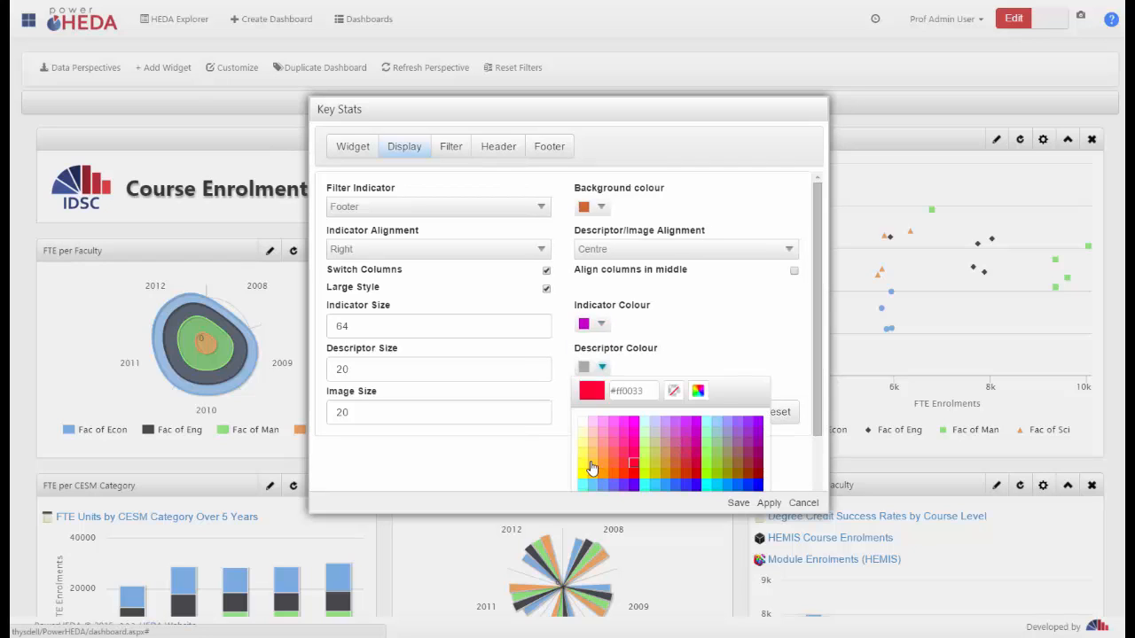
click(585, 465)
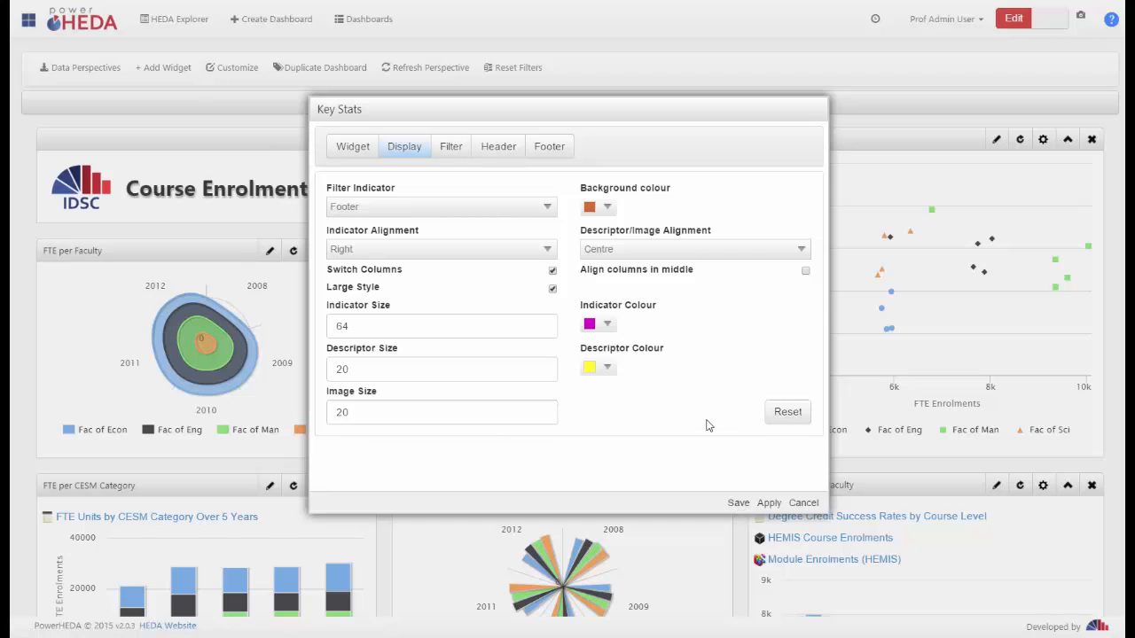
click(737, 503)
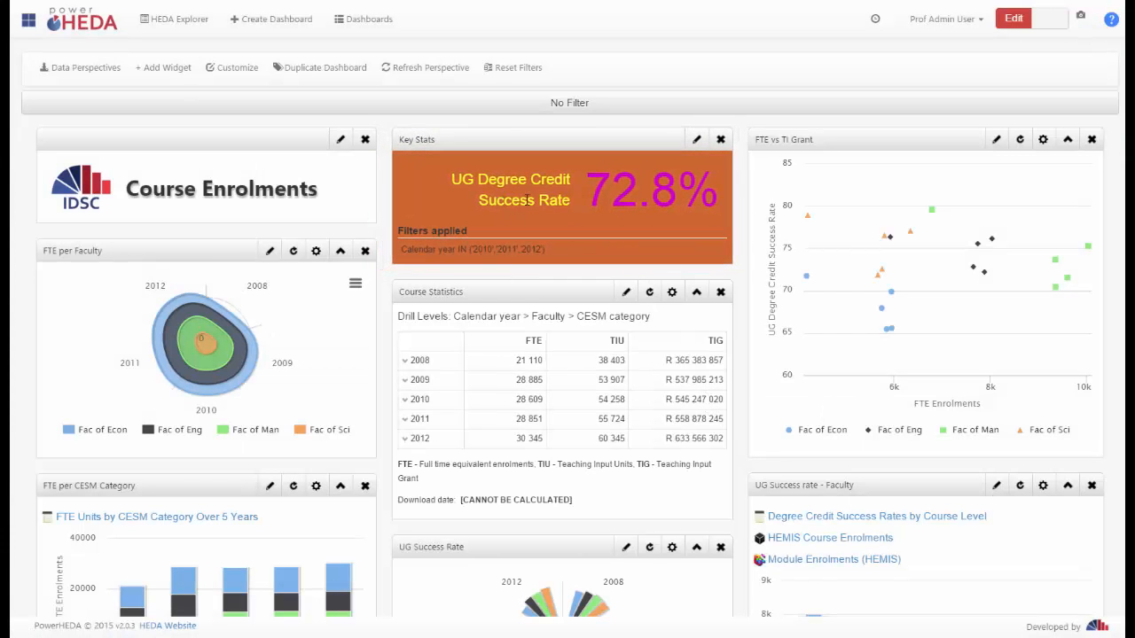
Set the Key Stats widget's descriptor size to 40 in its display settings and save the widget
click(697, 141)
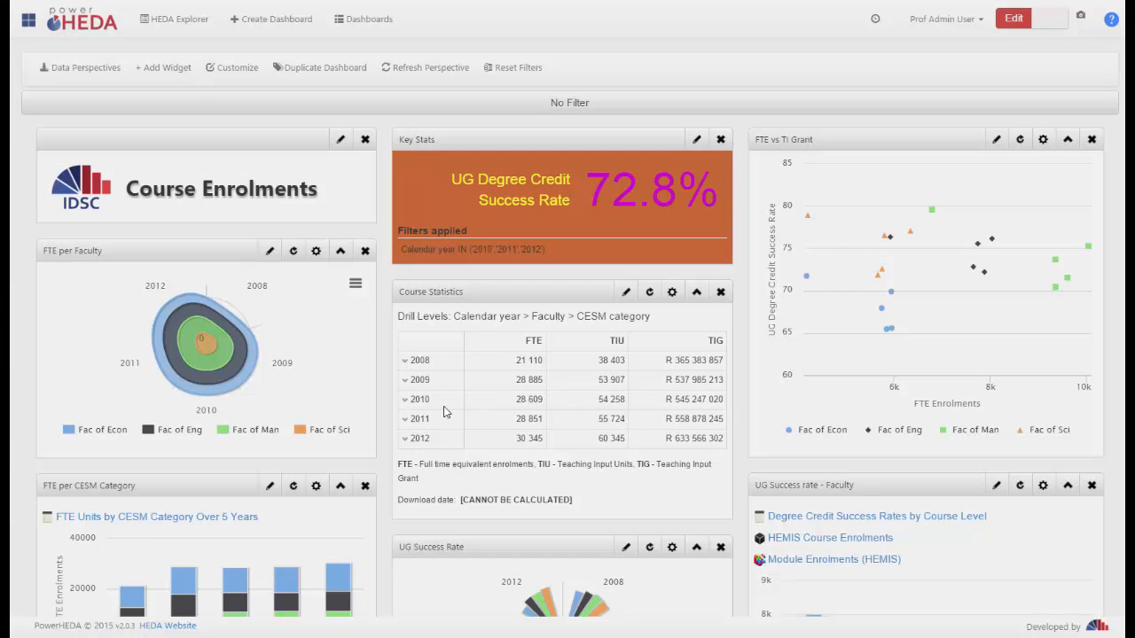
click(405, 151)
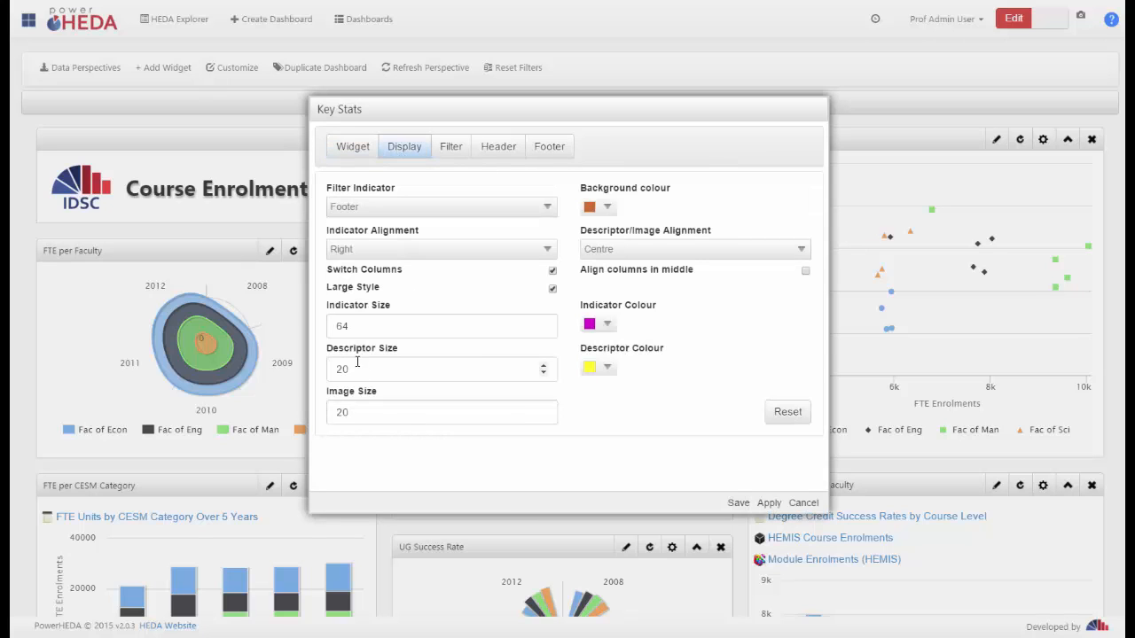
double_click(332, 367)
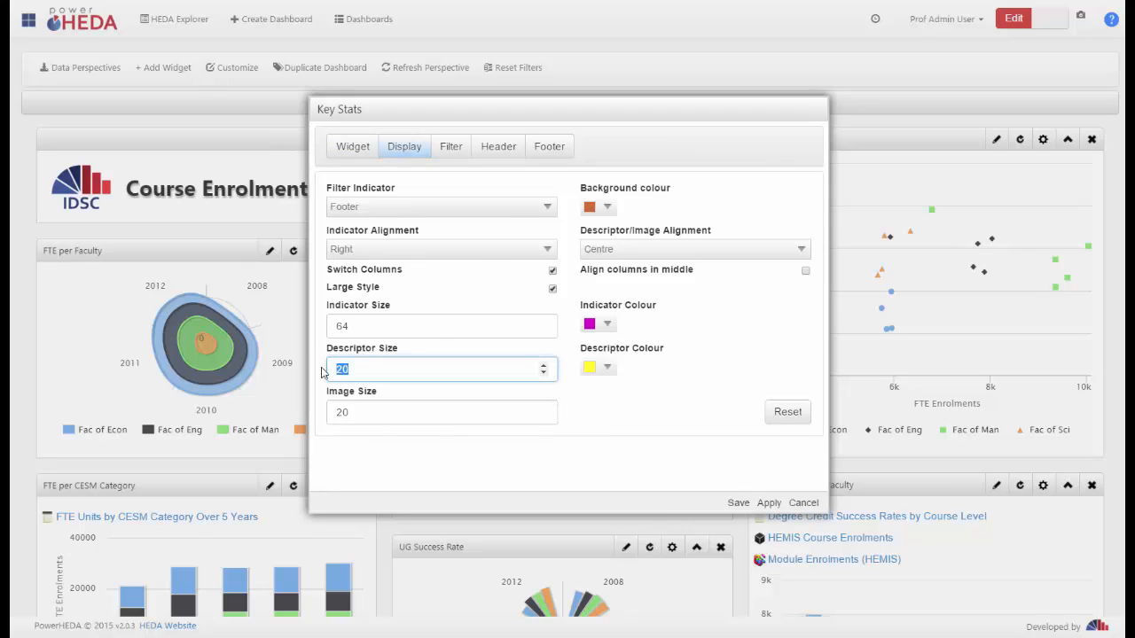
text(4)
click(358, 413)
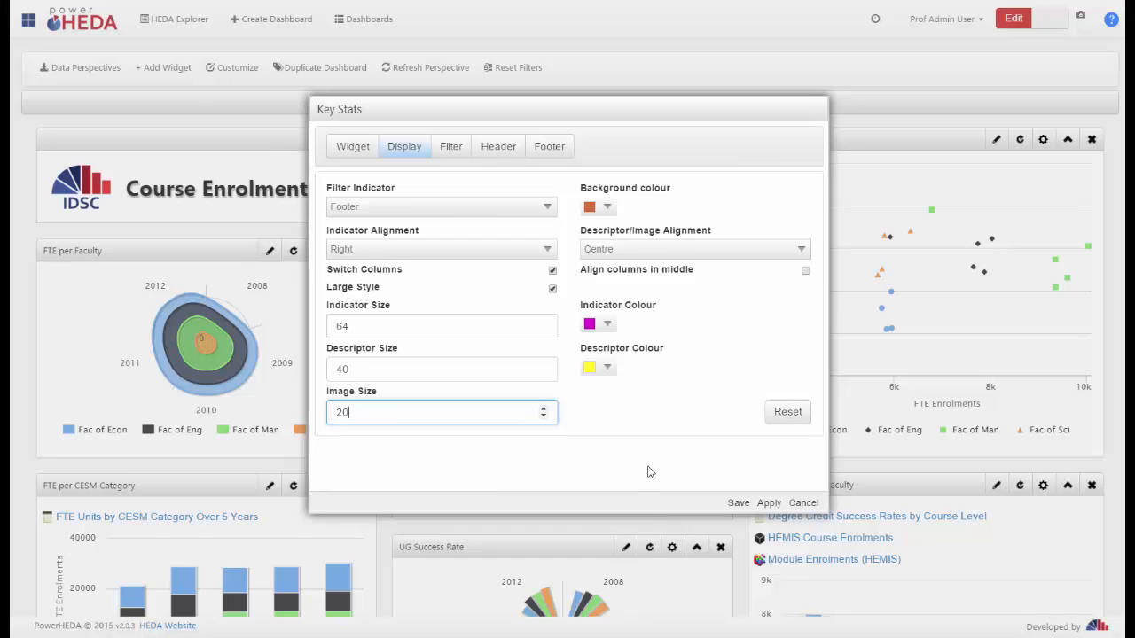
click(738, 503)
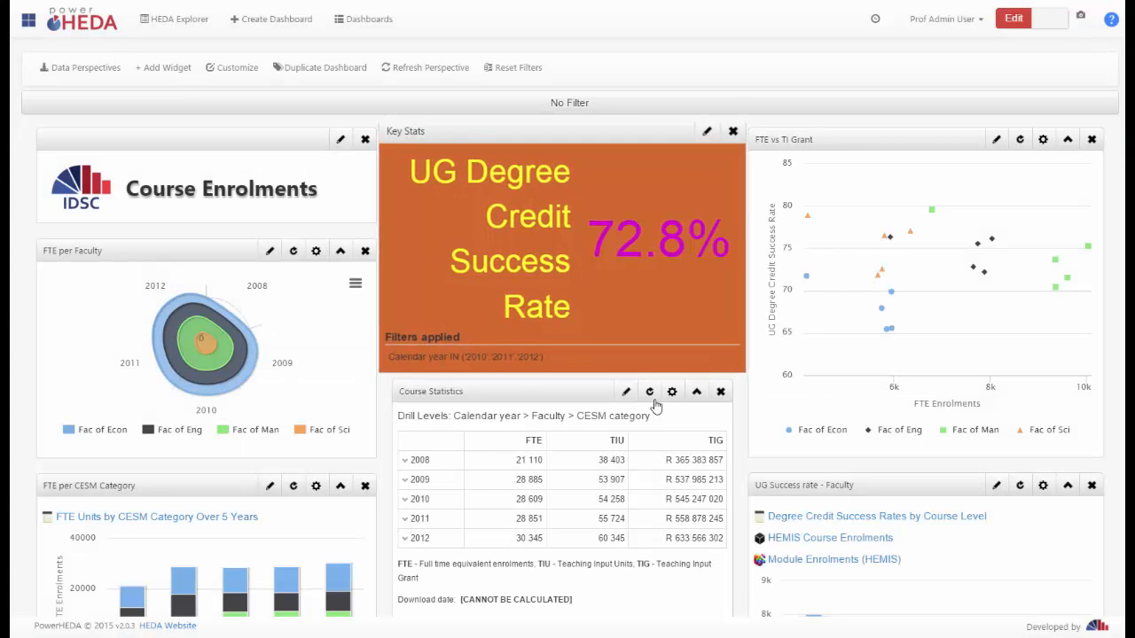
Reset the Key Stats widget's display colours and sizes to their defaults, keep Large Style enabled, and save the widget
click(696, 140)
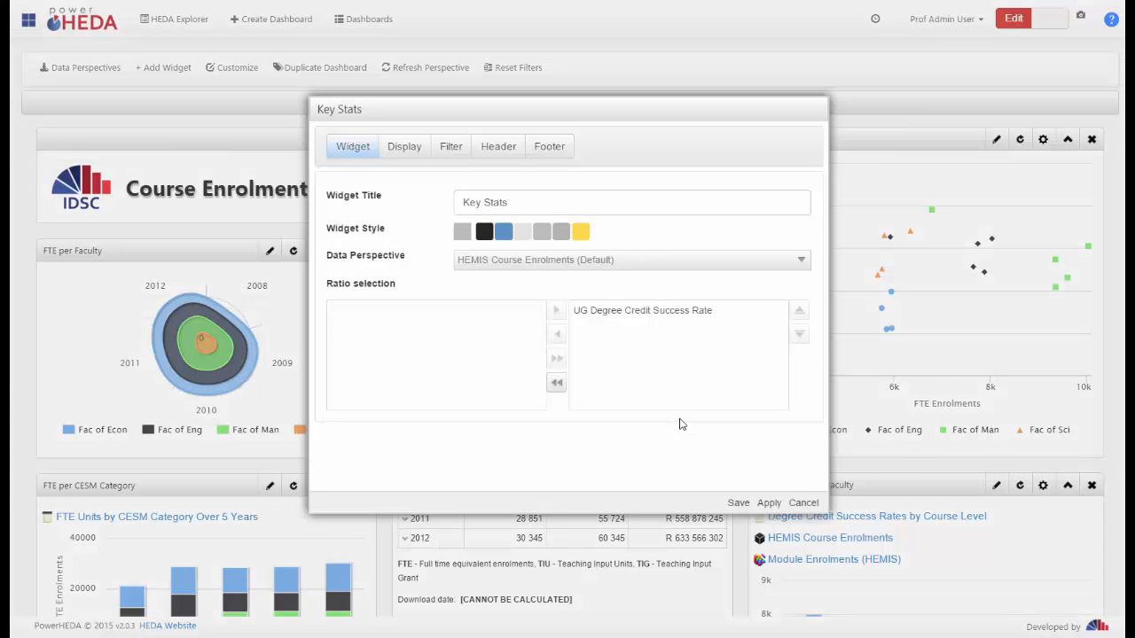
click(404, 147)
click(786, 412)
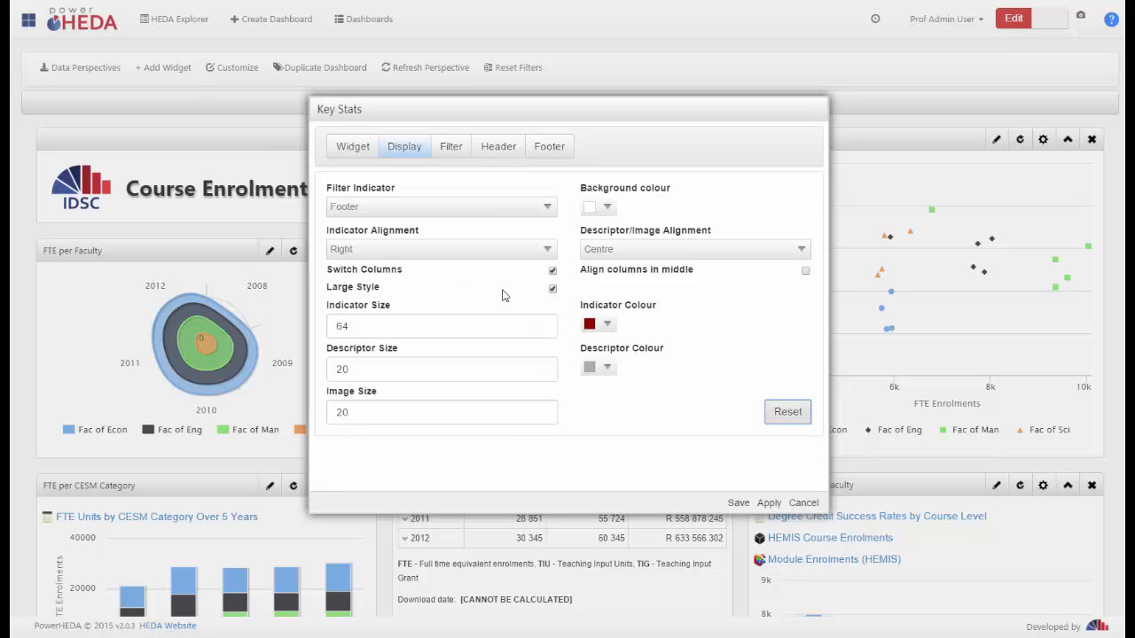
click(552, 291)
click(738, 503)
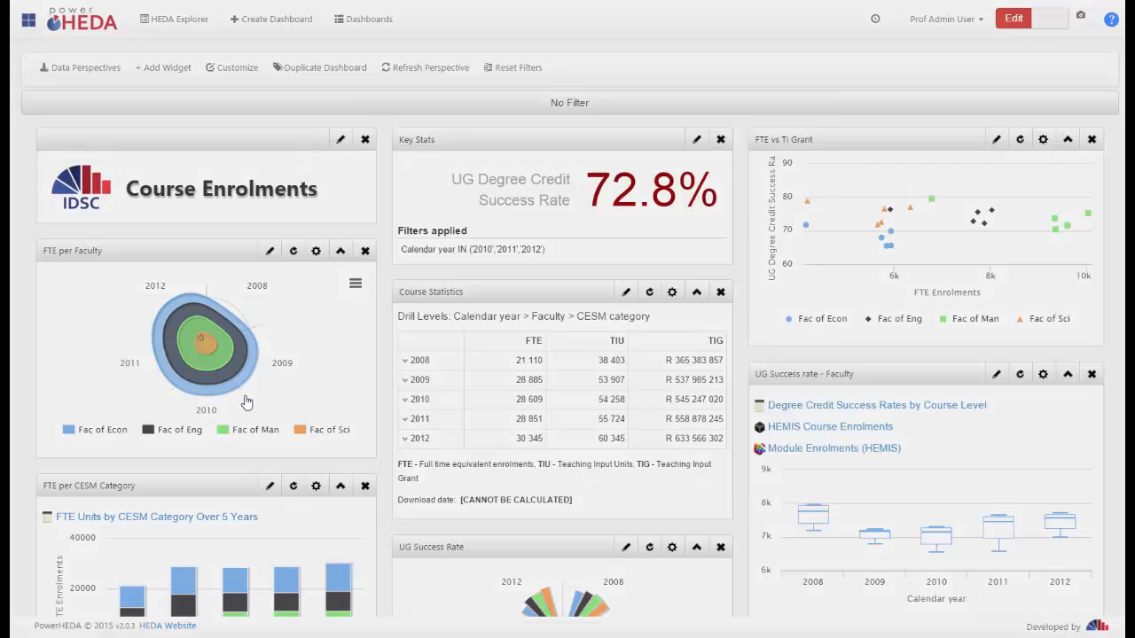
Set the Course Statistics widget height to 400 in its display settings and save the widget
click(626, 292)
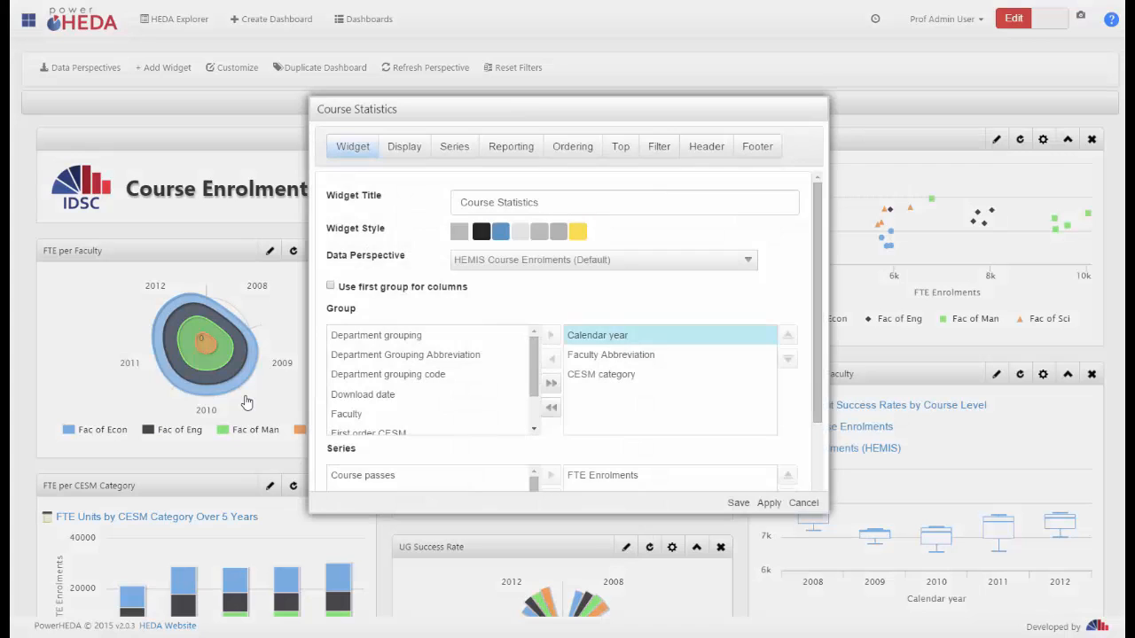
click(404, 146)
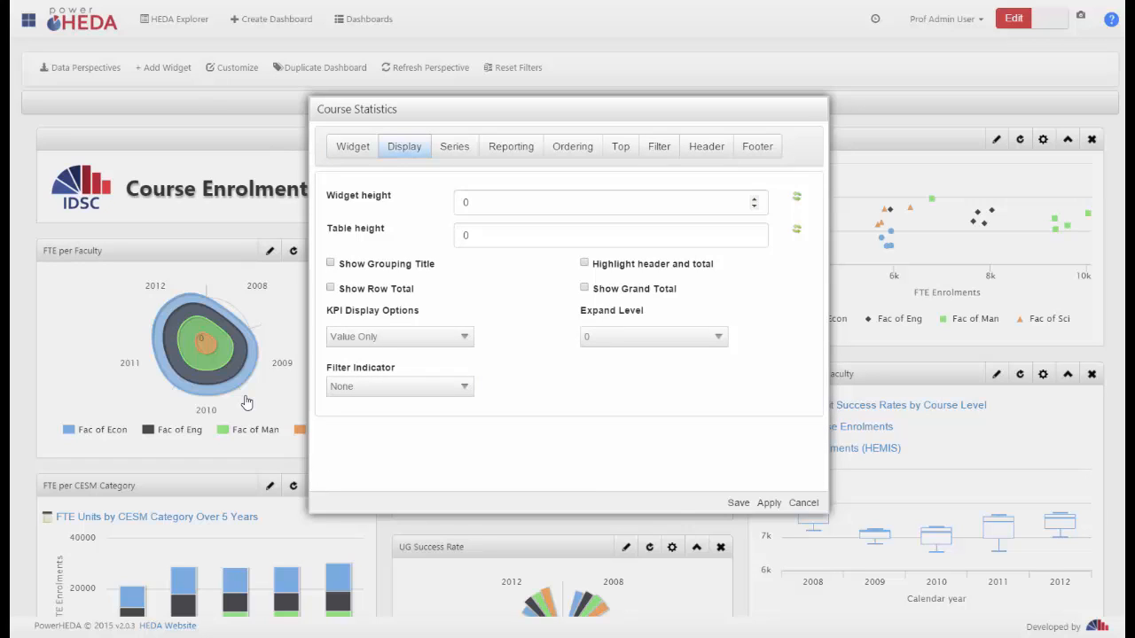
double_click(466, 203)
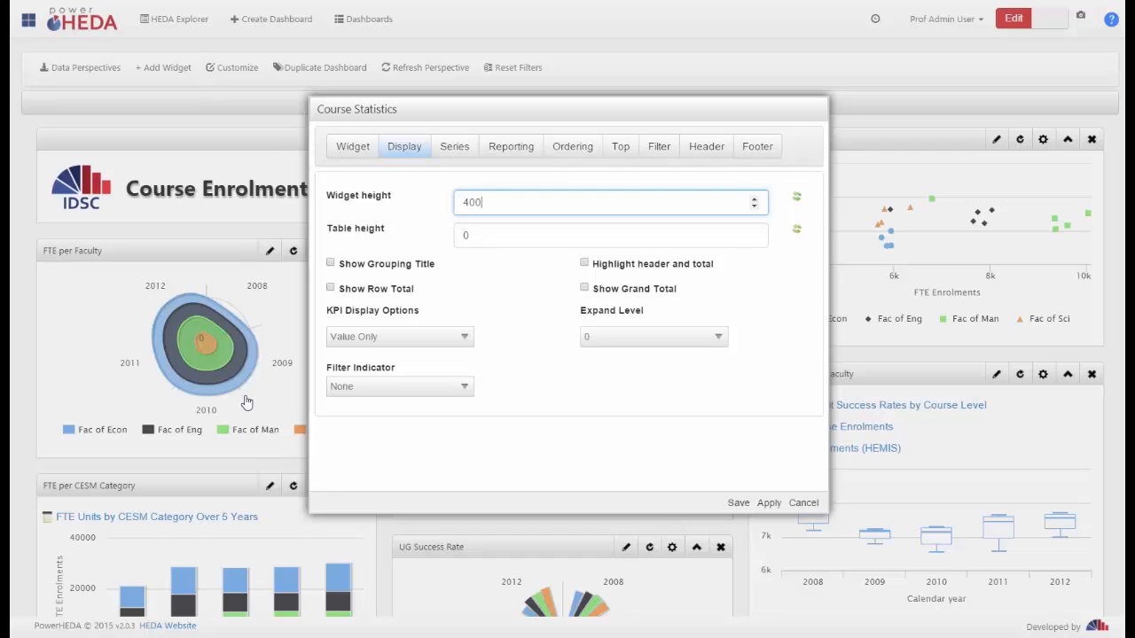
click(738, 504)
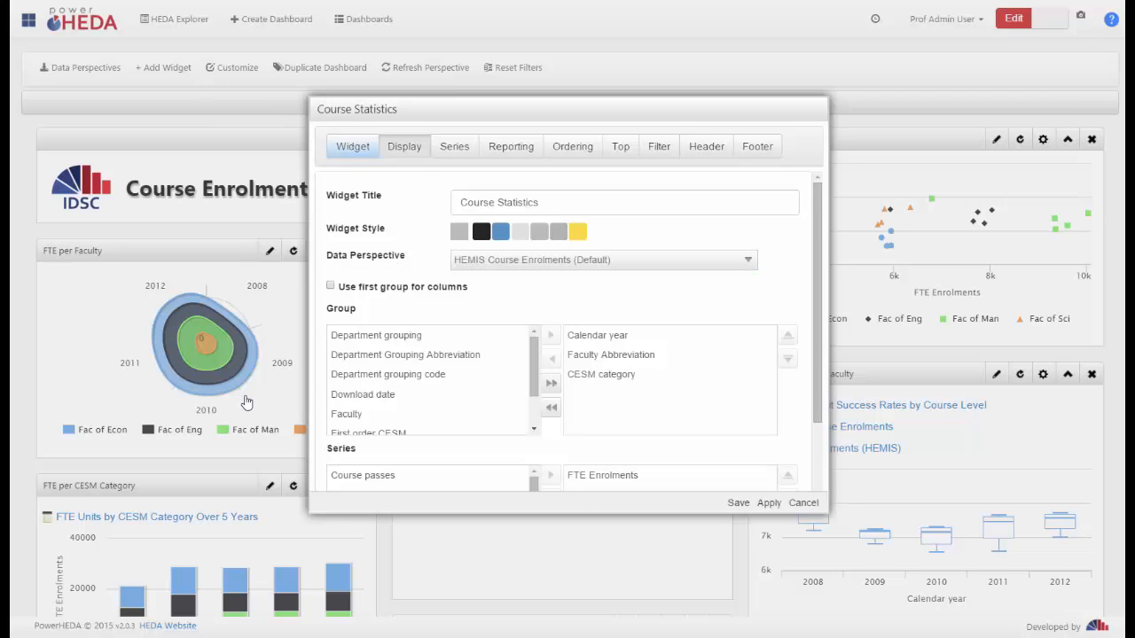
Set the Course Statistics widget height back to 0 and apply it, then try 400 again and reset the height to its default
click(405, 147)
double_click(473, 202)
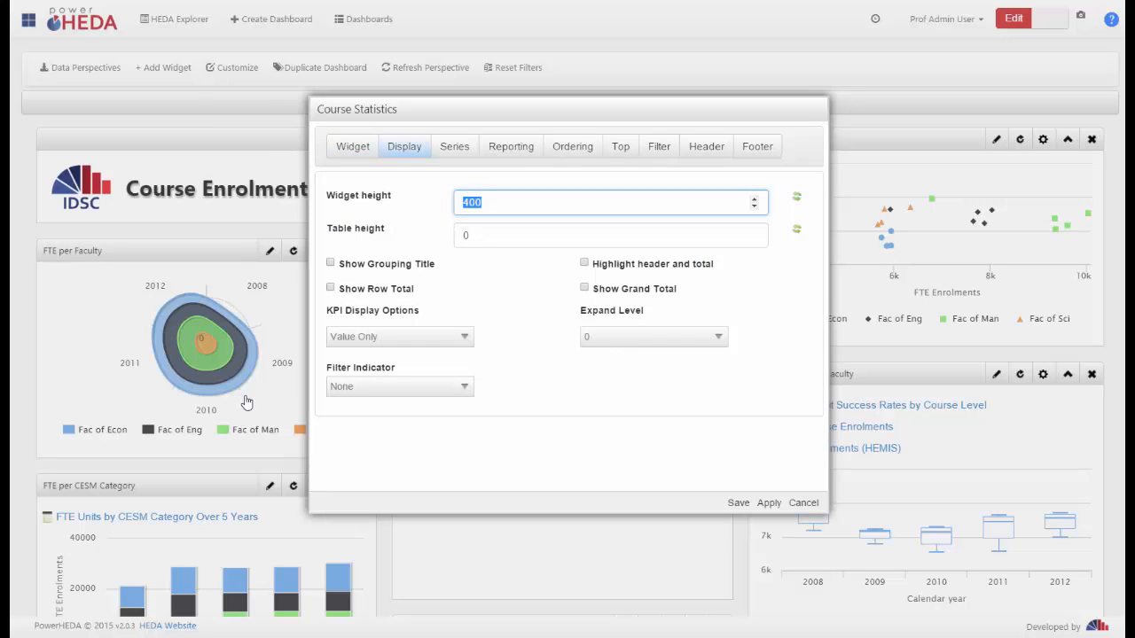
text(0)
click(769, 502)
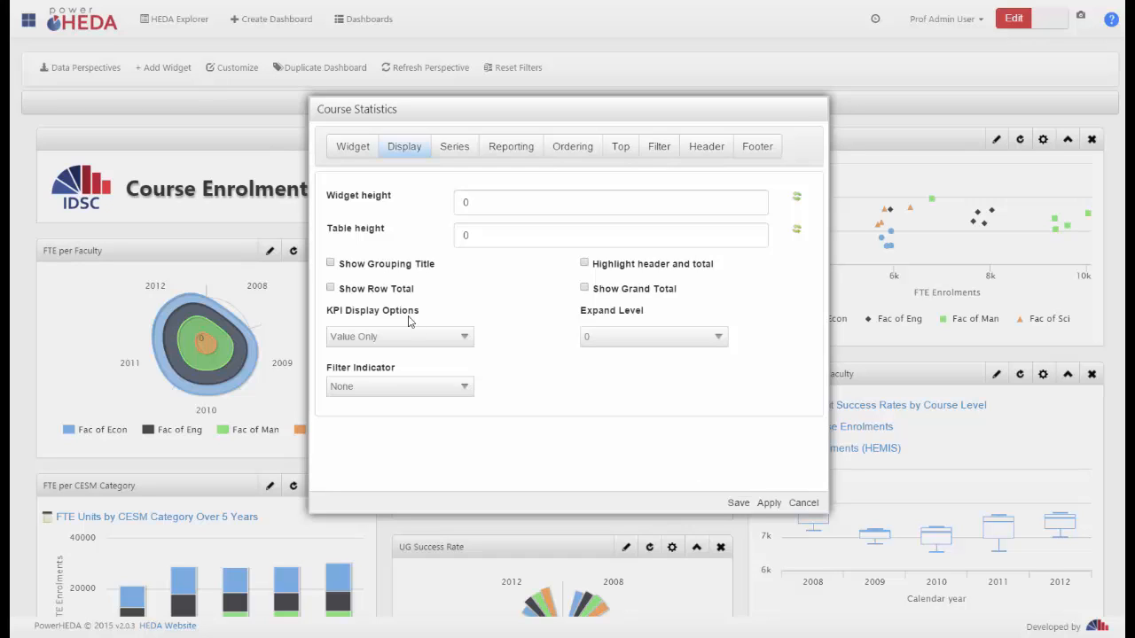
double_click(455, 202)
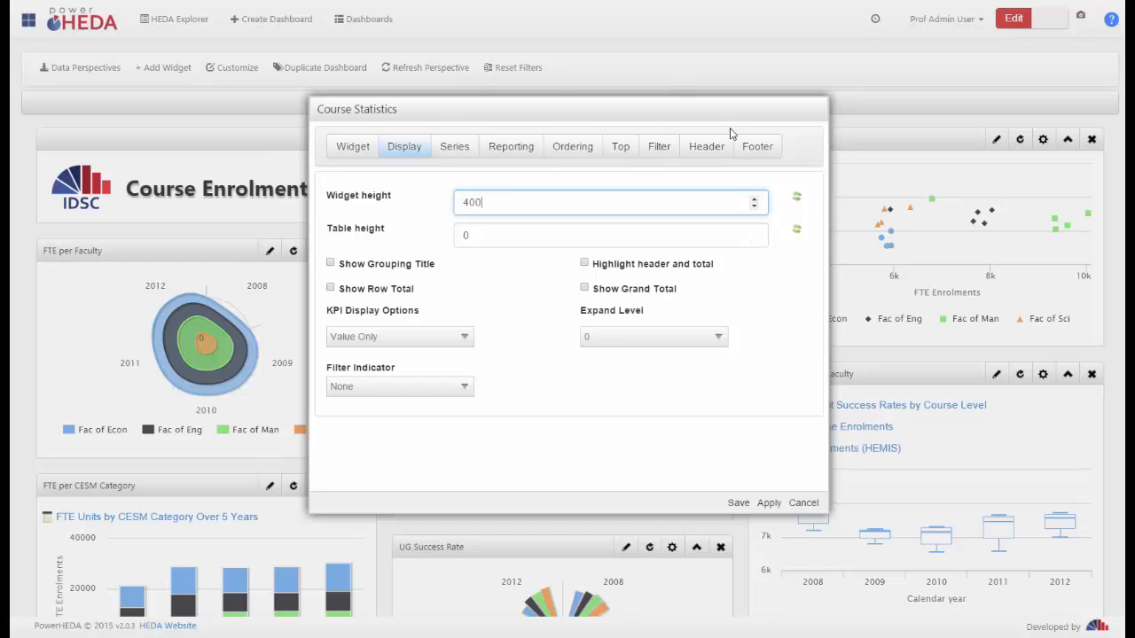
click(796, 199)
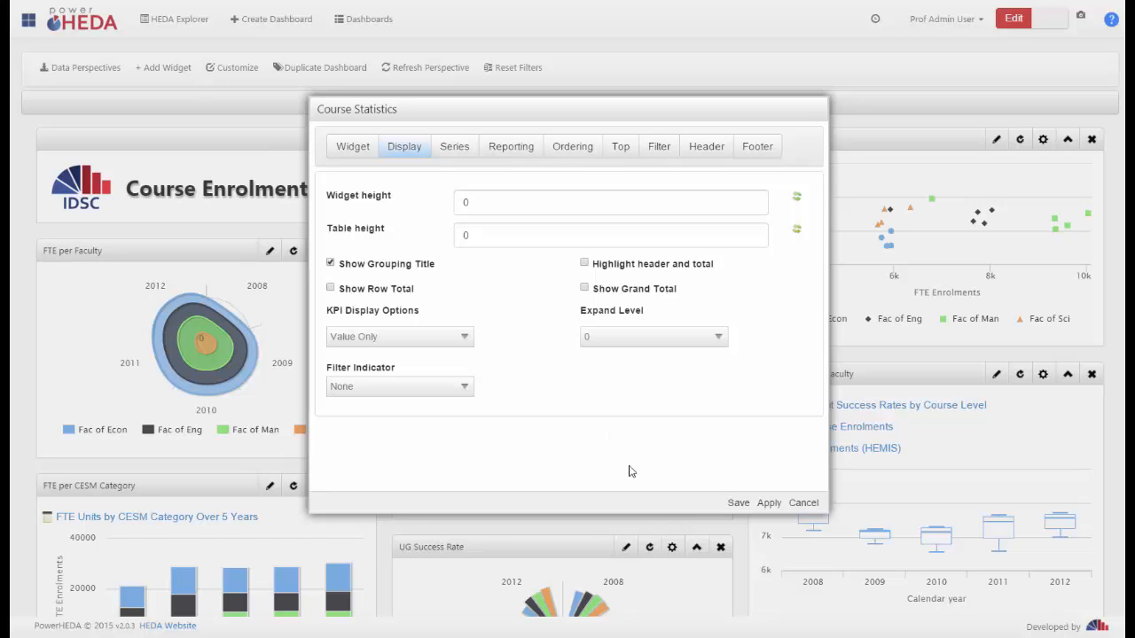
Enable Show Grouping Title and Highlight header and total for the Course Statistics table, saving the widget after each change
click(738, 504)
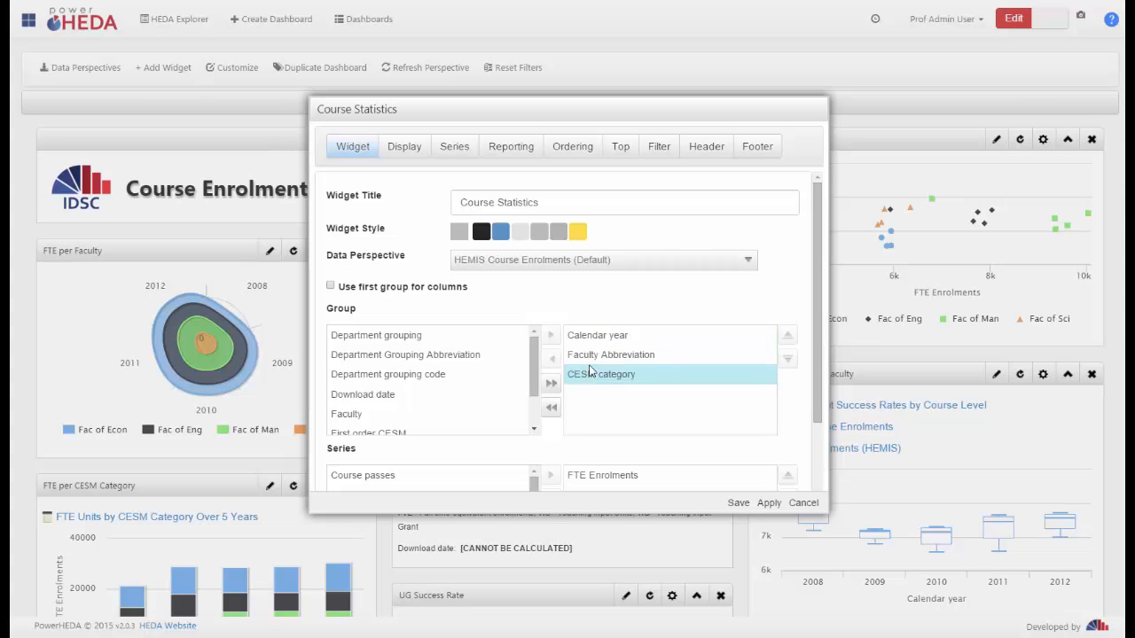
click(396, 148)
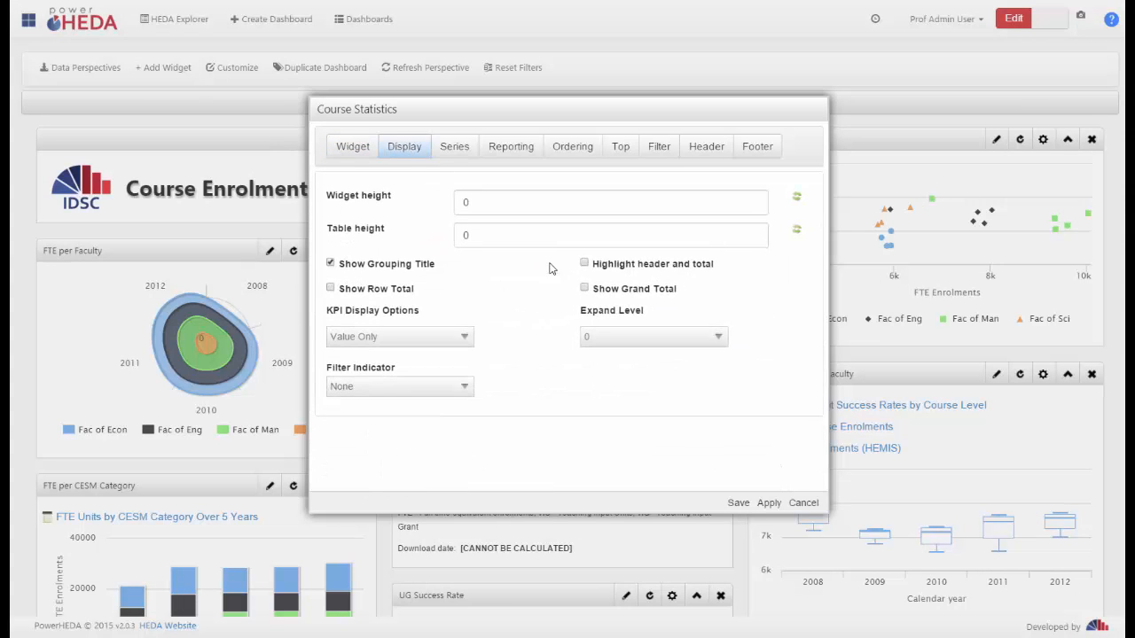
click(584, 263)
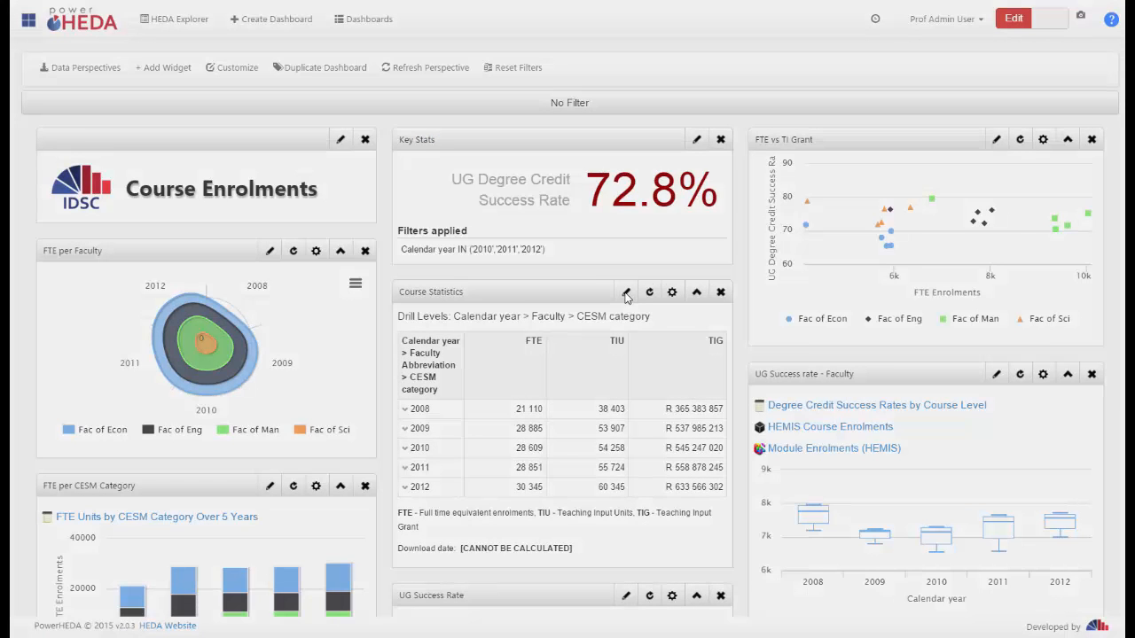
Enable Show Grand Total and Show Row Total in the Course Statistics widget's display settings and save the widget
click(626, 293)
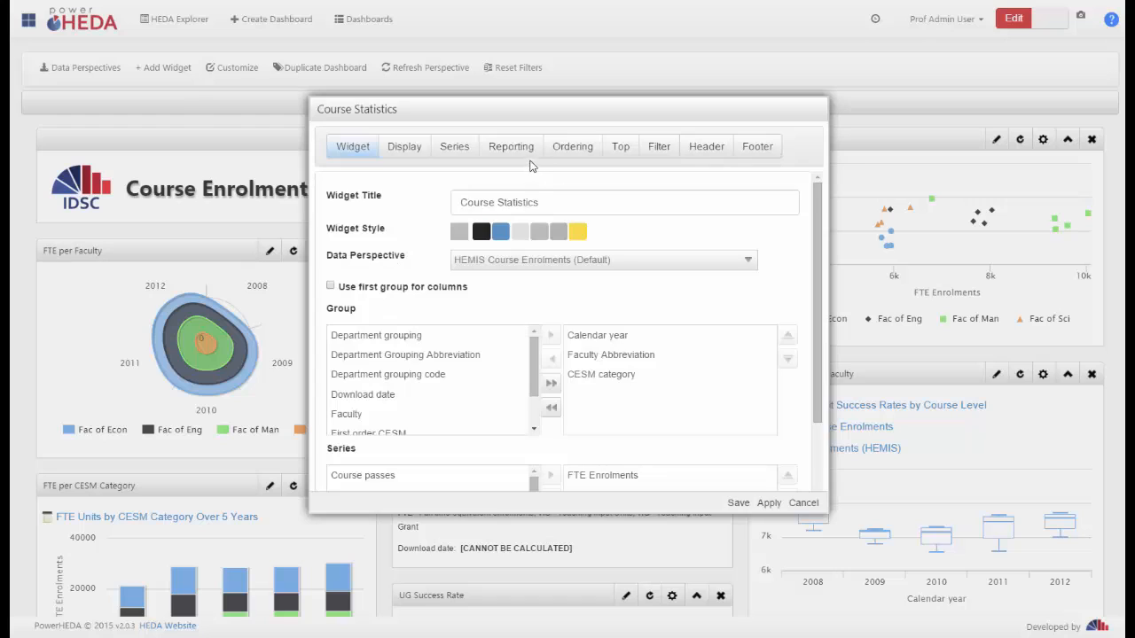
click(410, 149)
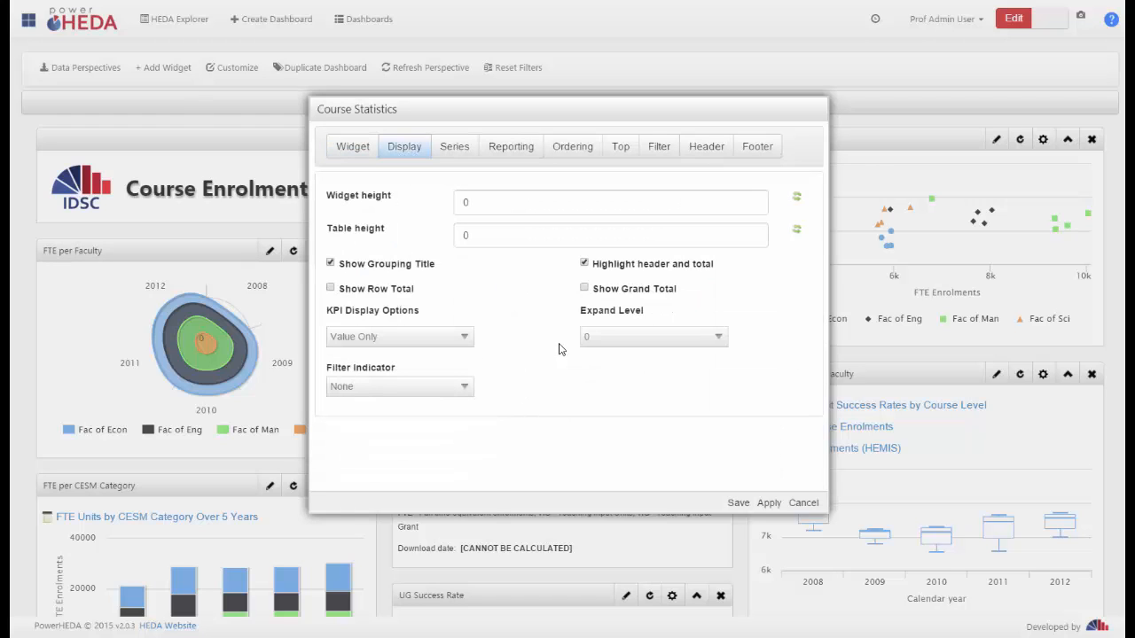
click(584, 288)
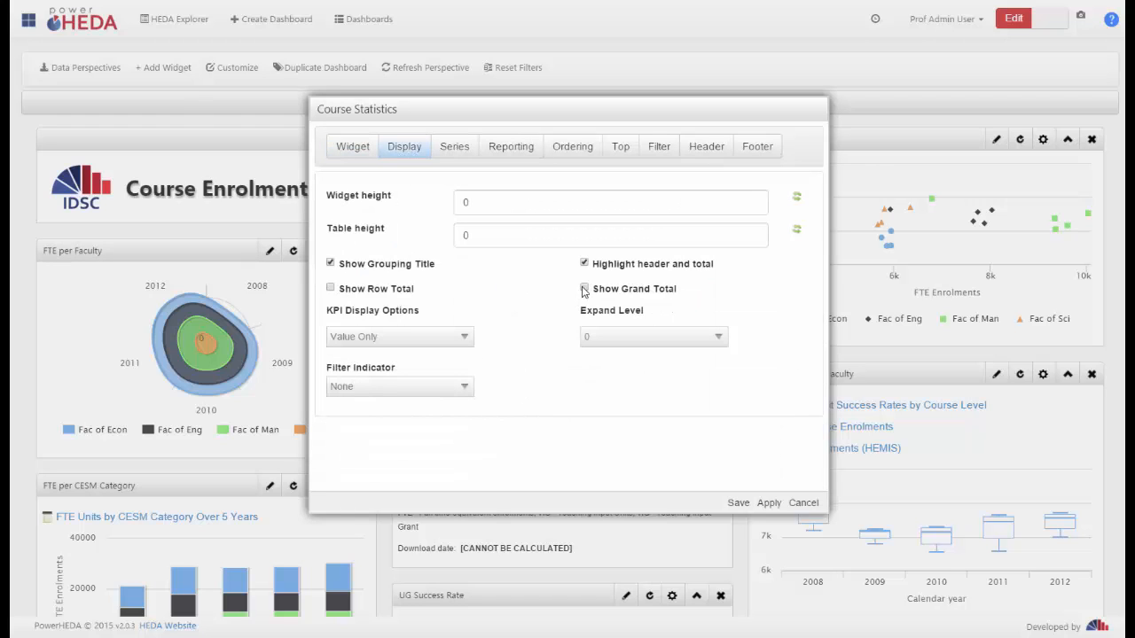
click(330, 288)
click(738, 503)
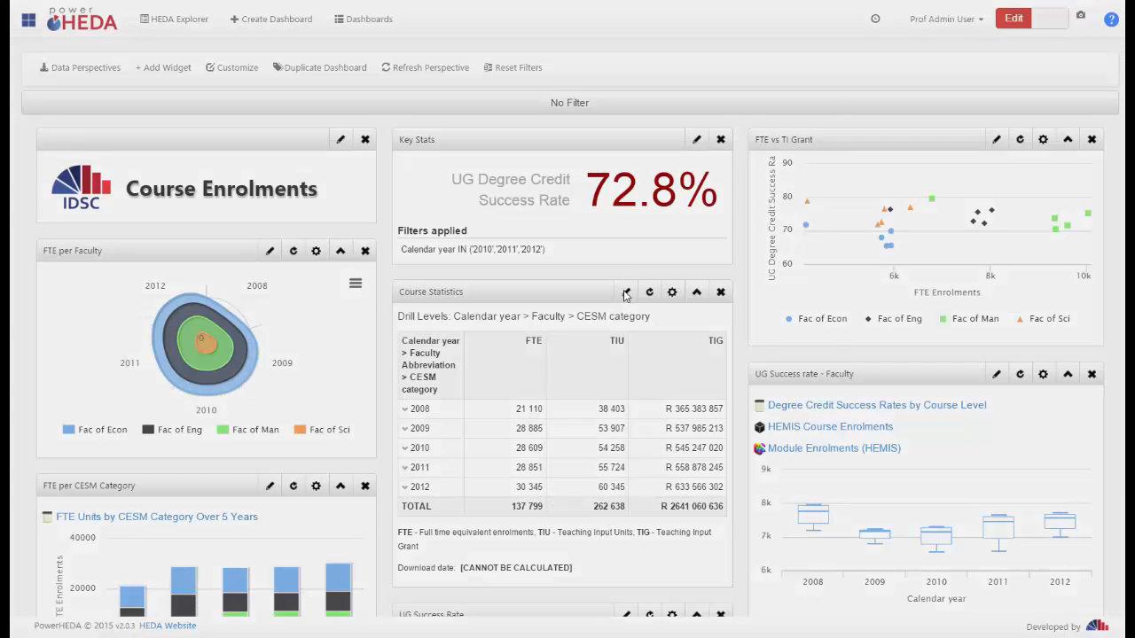
Set the Course Statistics widget's KPI display option to Value and Icon and save the widget
click(624, 292)
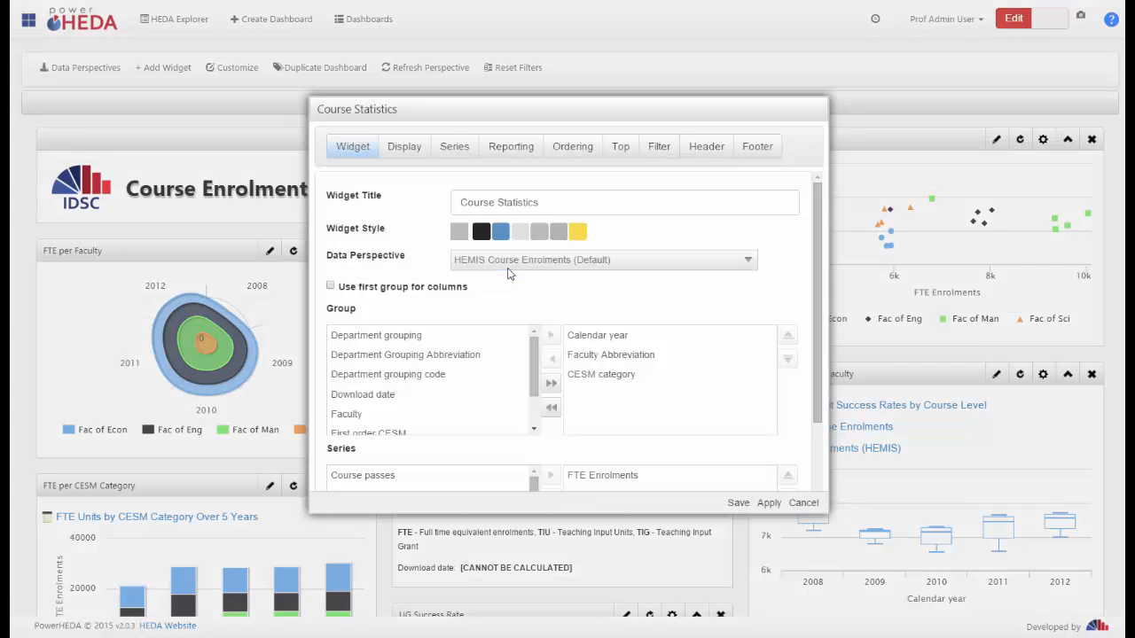
click(392, 157)
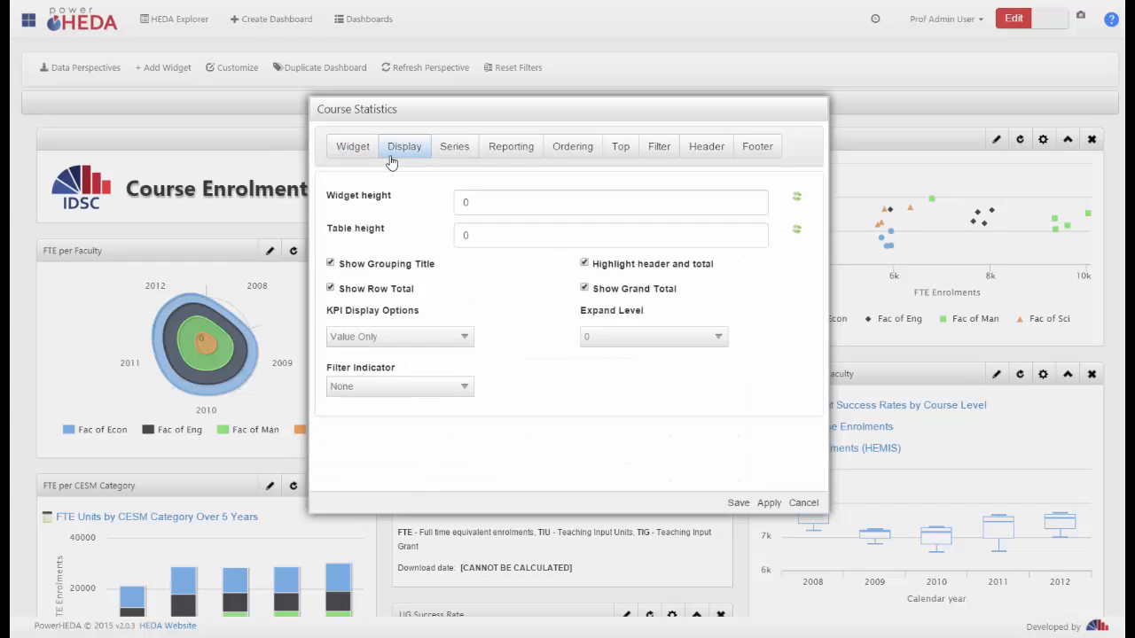
click(467, 345)
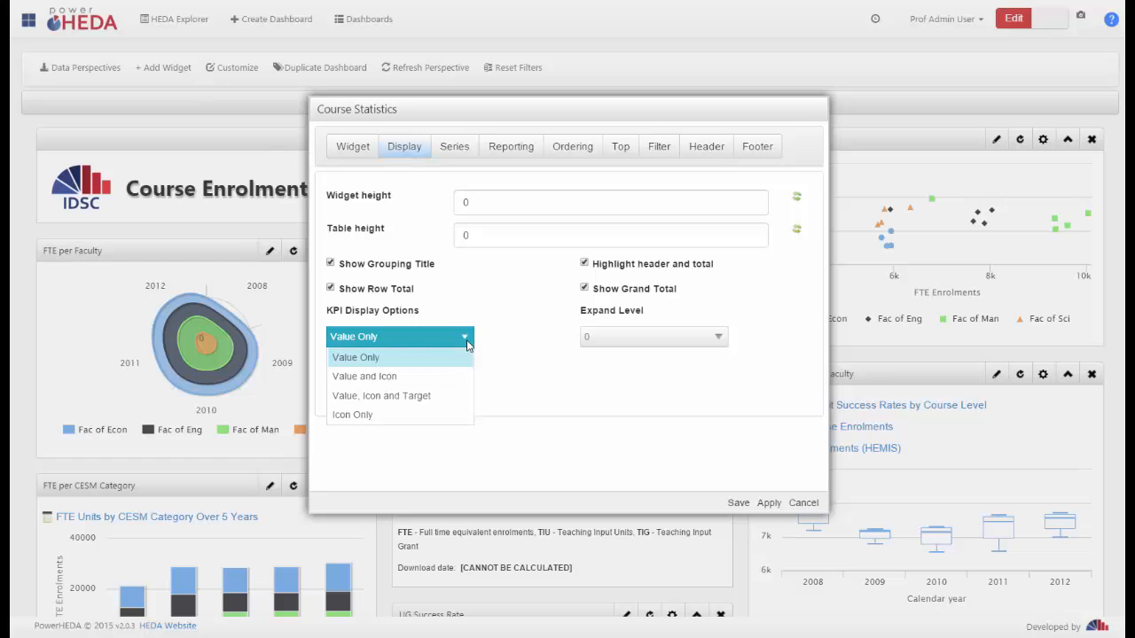
click(380, 375)
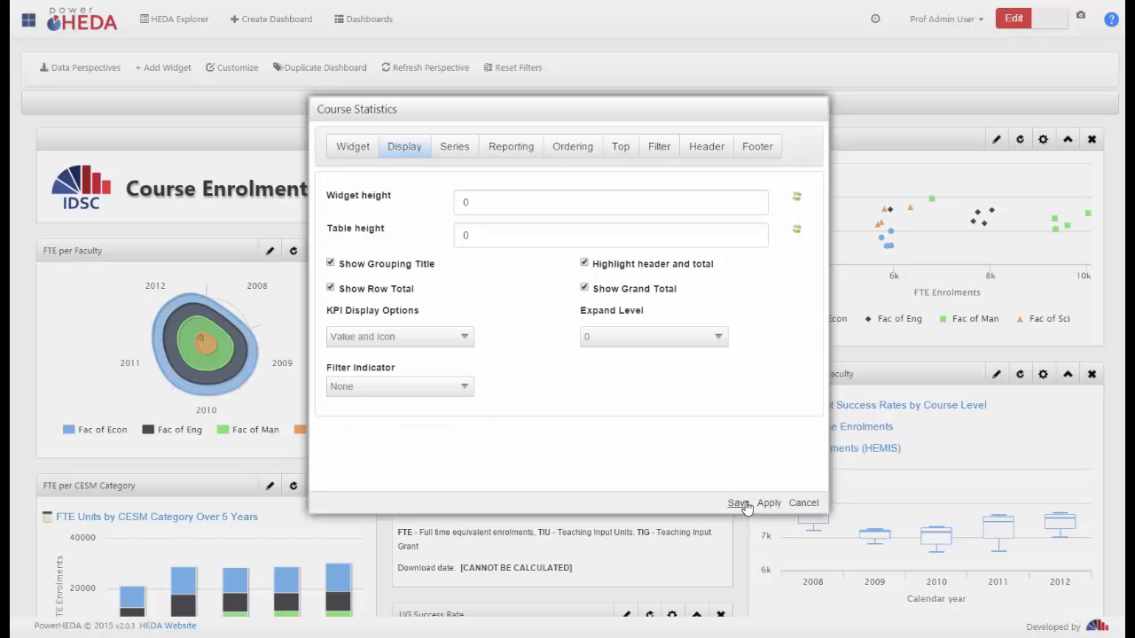
click(738, 504)
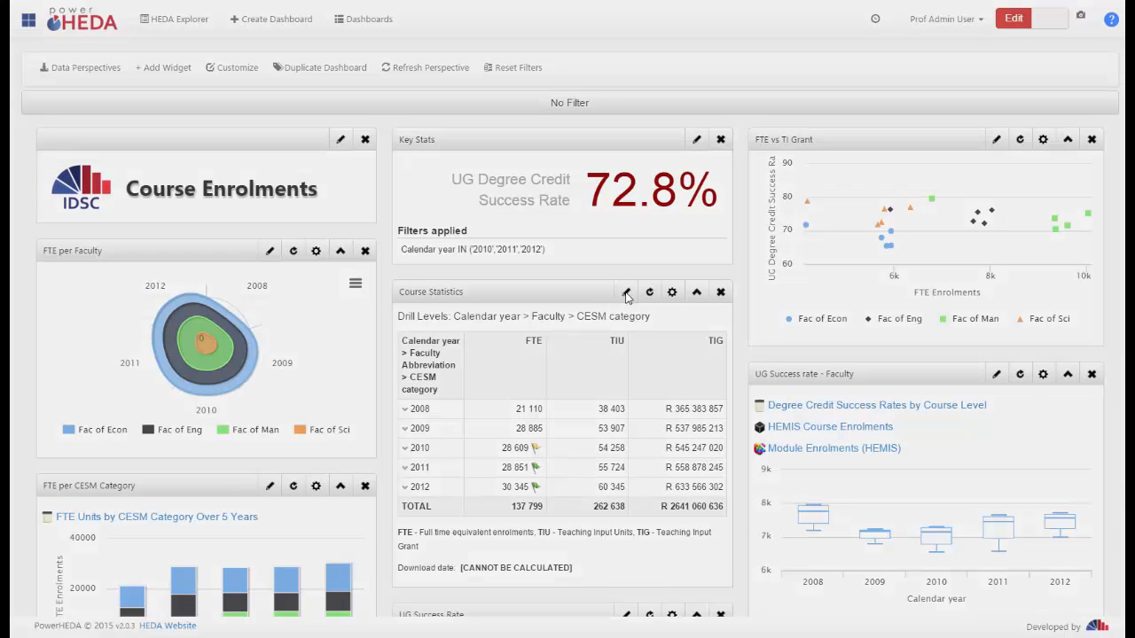
Set the Course Statistics widget's Expand Level to 1, save it, and expand and collapse Fac of Econ under 2008
click(626, 294)
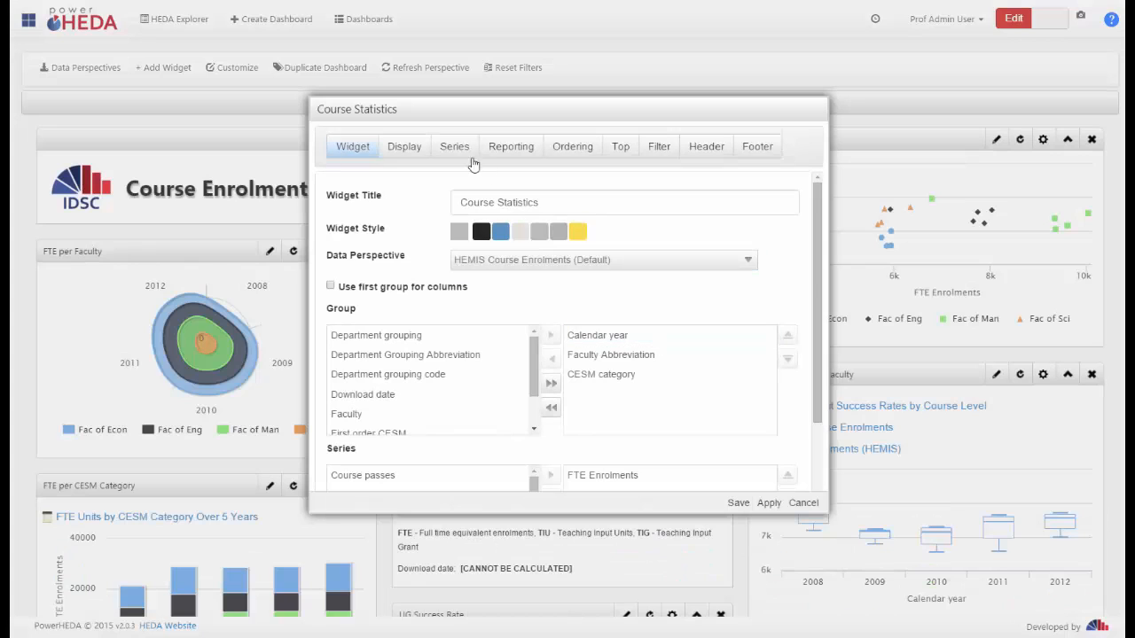
click(404, 147)
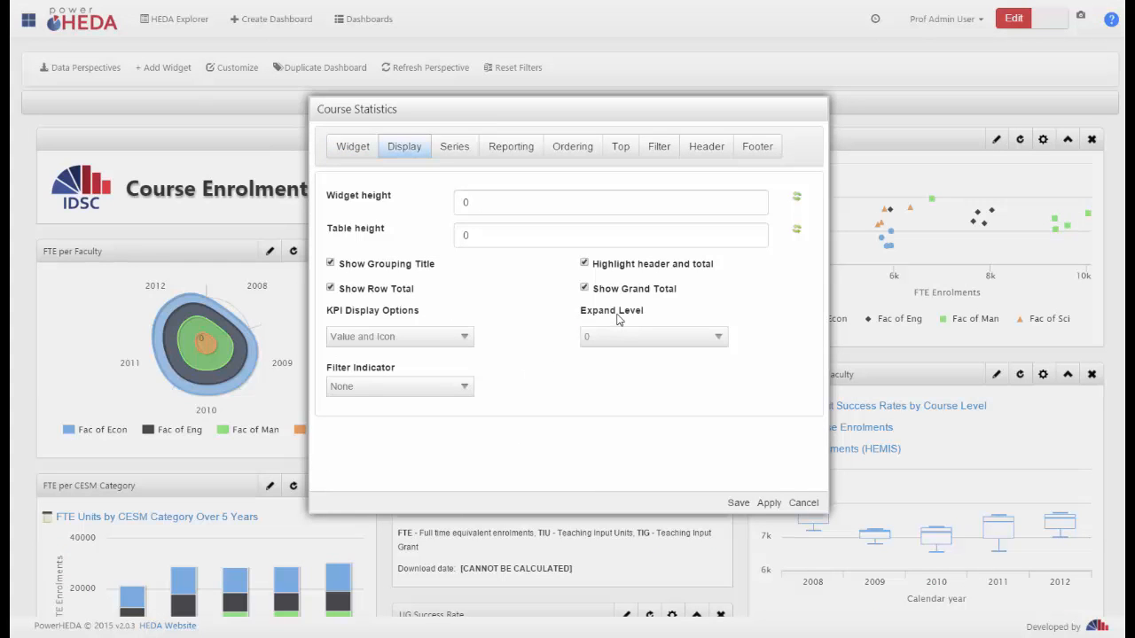
click(713, 338)
click(622, 379)
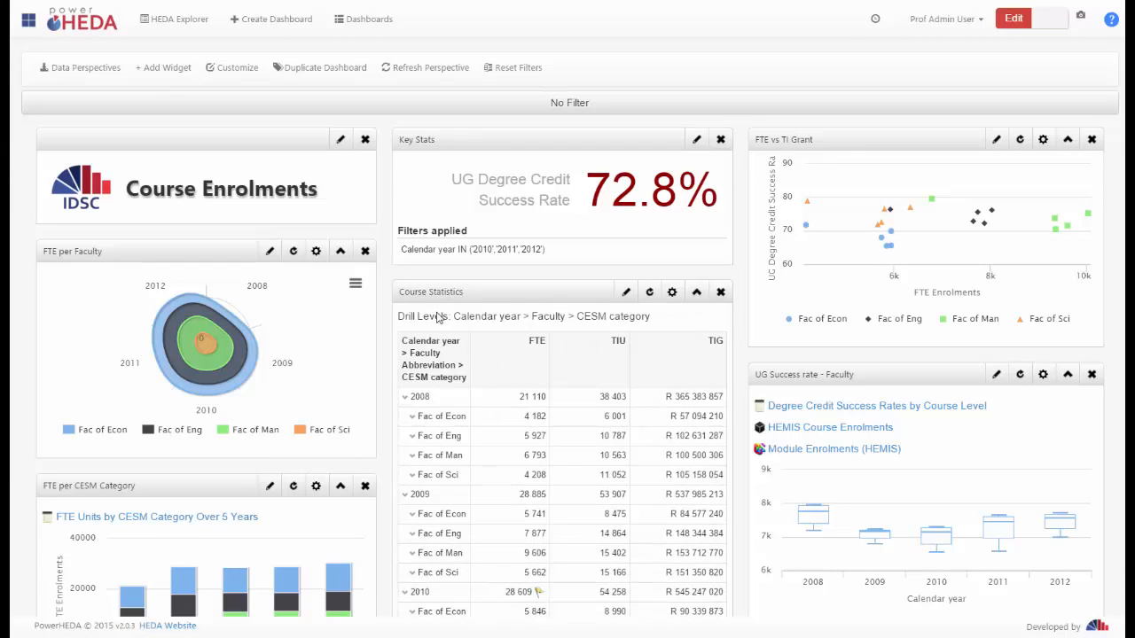
click(431, 424)
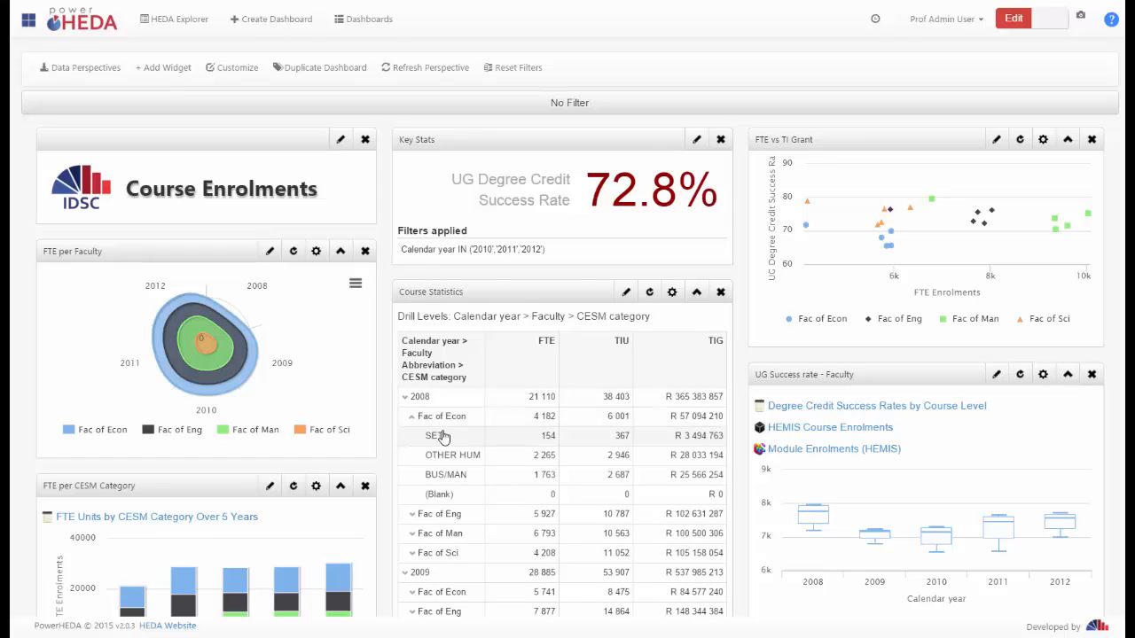
click(432, 422)
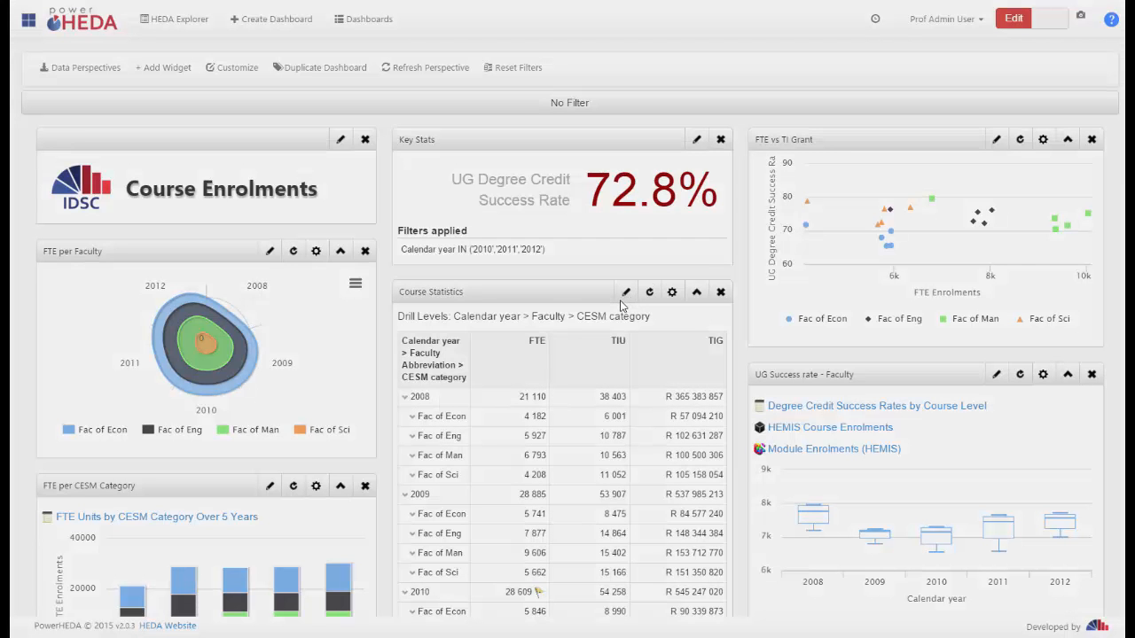
Add a filter to the Course Statistics widget limiting Calendar year to the list 2010, 2011 and 2012
click(623, 298)
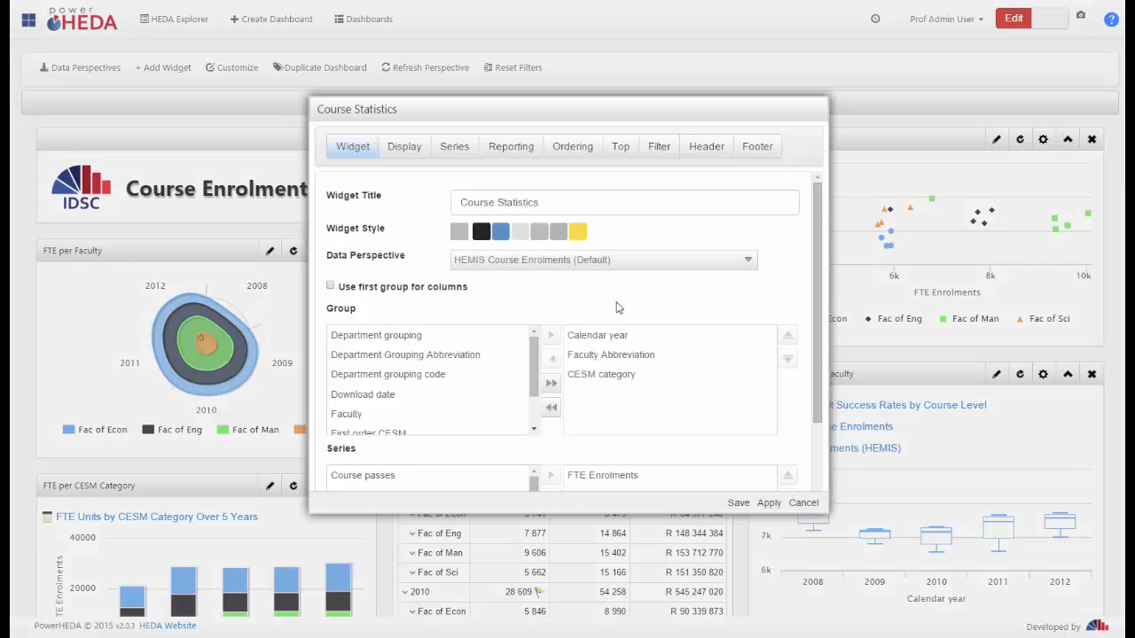
click(401, 147)
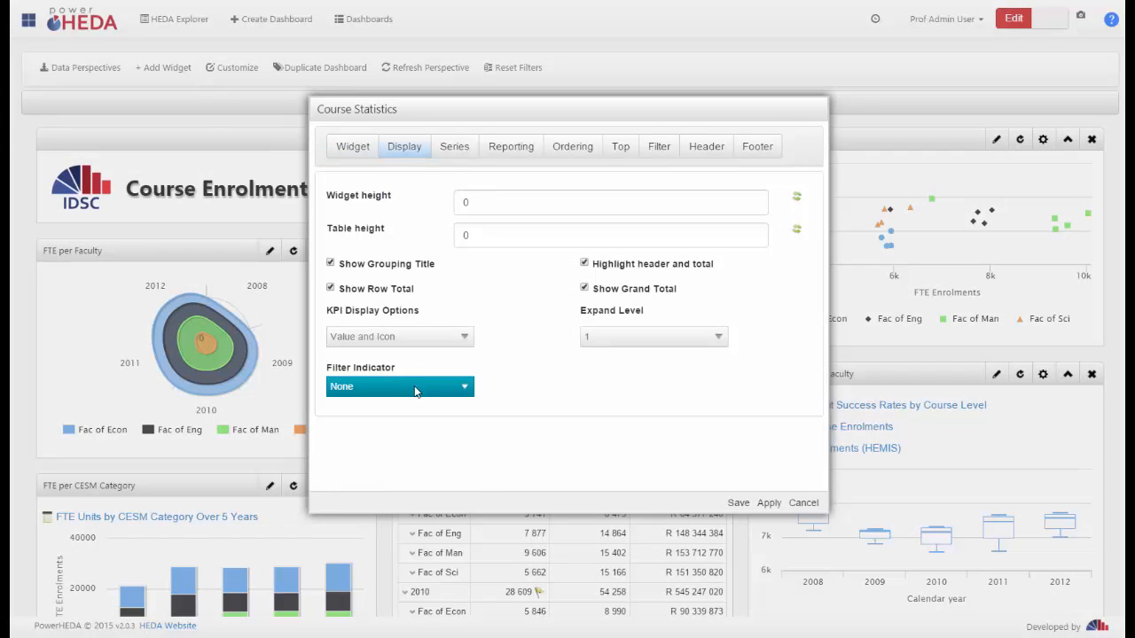
click(414, 390)
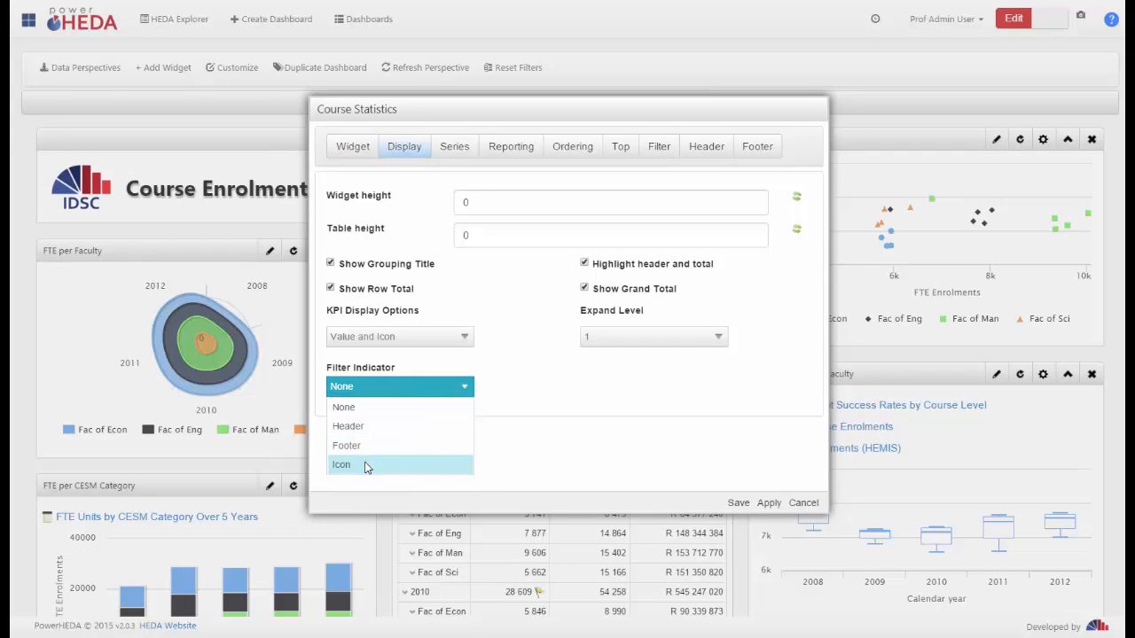
click(661, 148)
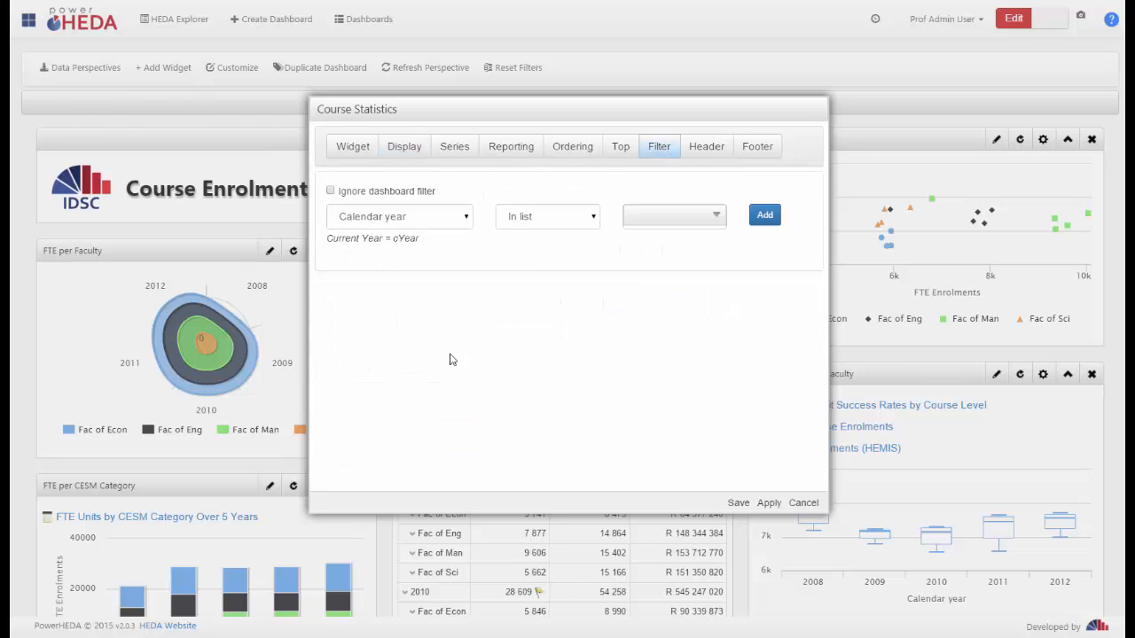
click(670, 215)
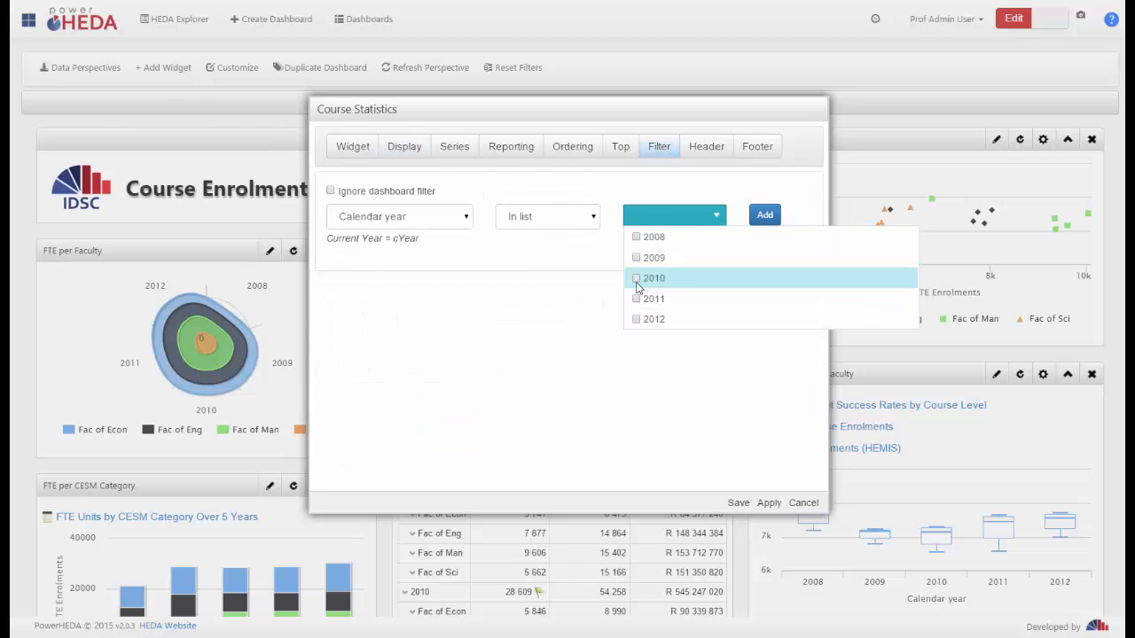
click(645, 278)
click(645, 299)
click(646, 319)
click(765, 217)
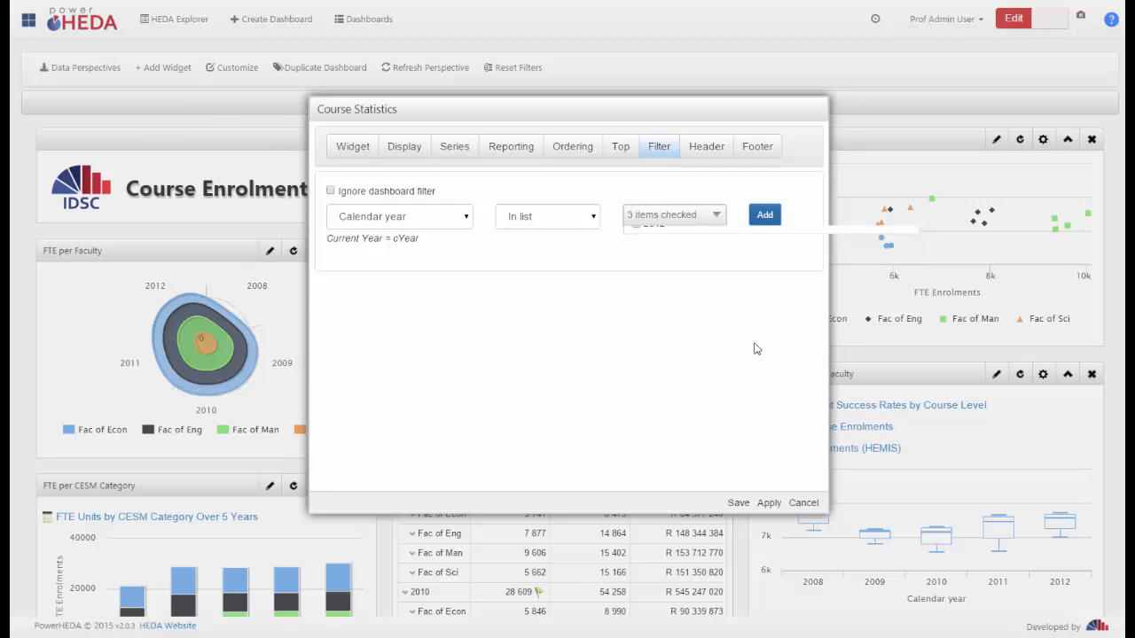
Set the Course Statistics widget's Filter Indicator to Icon and save the widget
click(404, 147)
click(434, 390)
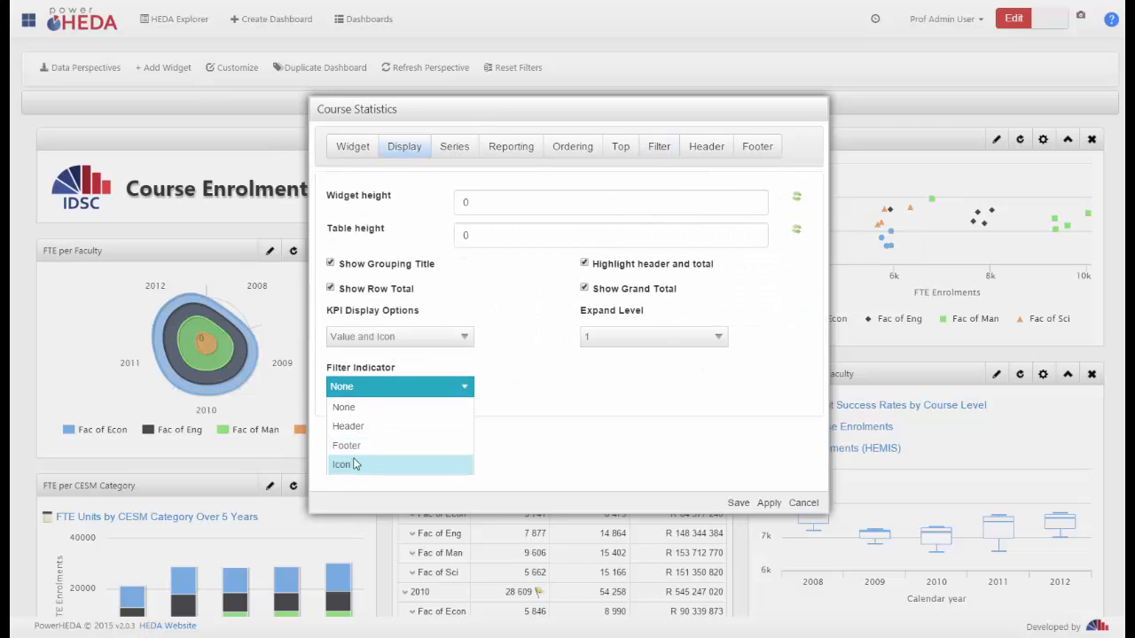
click(346, 466)
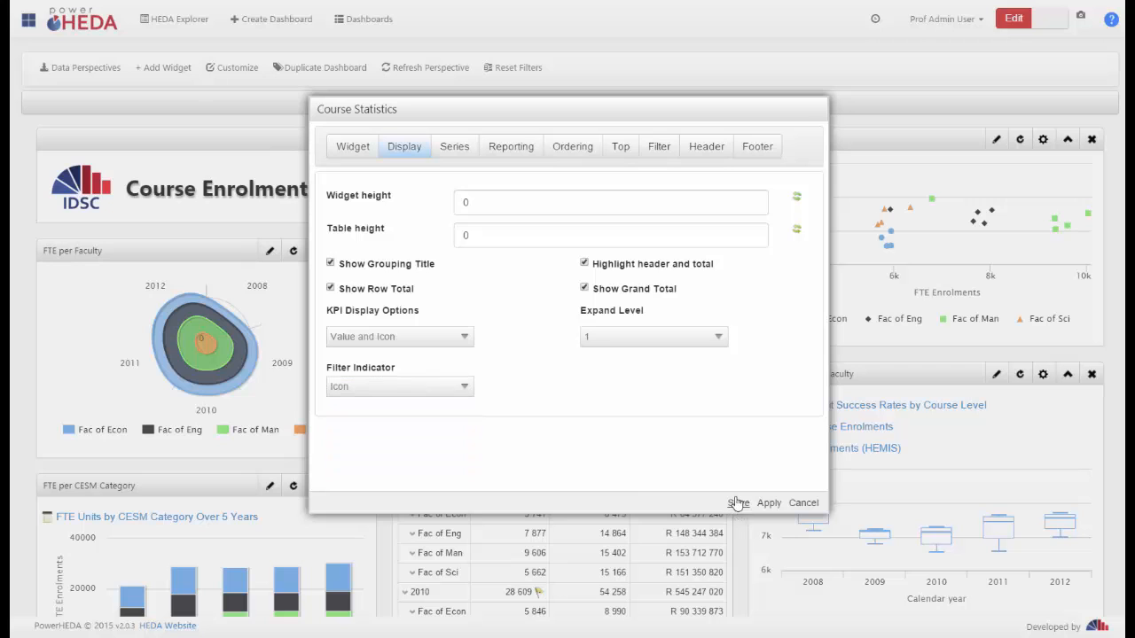
click(733, 503)
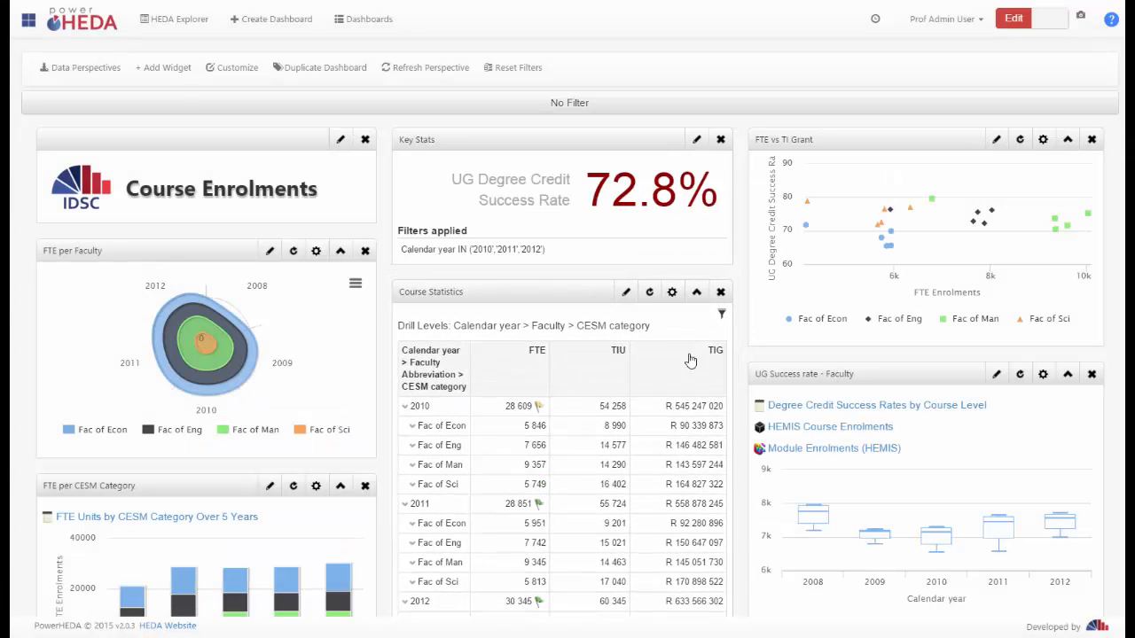
mouse_move(723, 317)
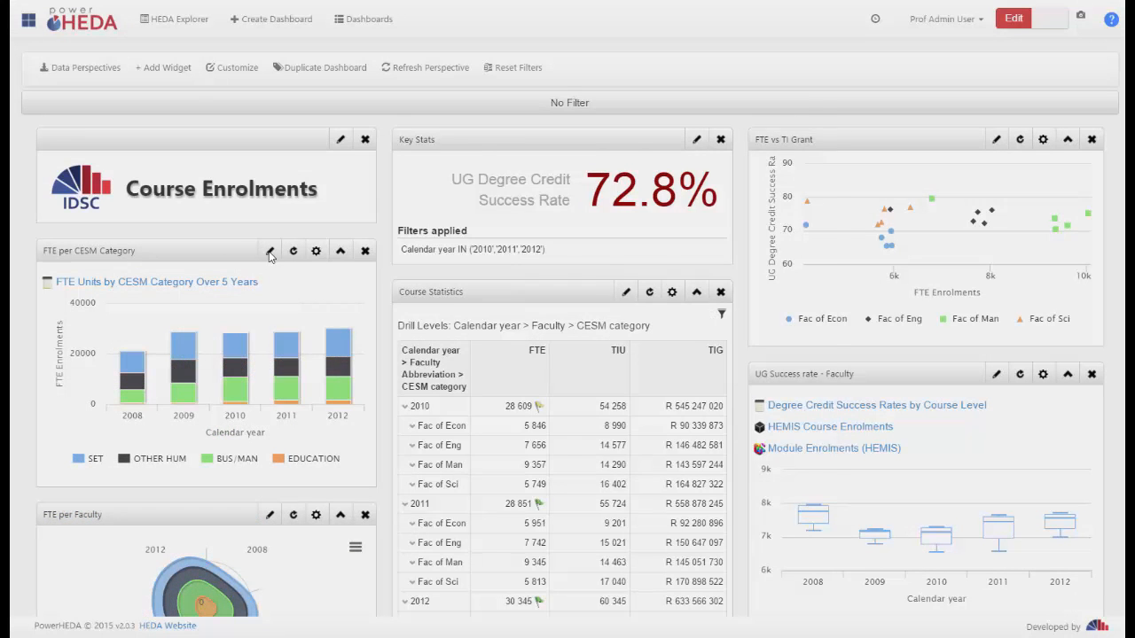
Change the FTE per CESM Category widget's chart type to Line and save the widget
click(269, 252)
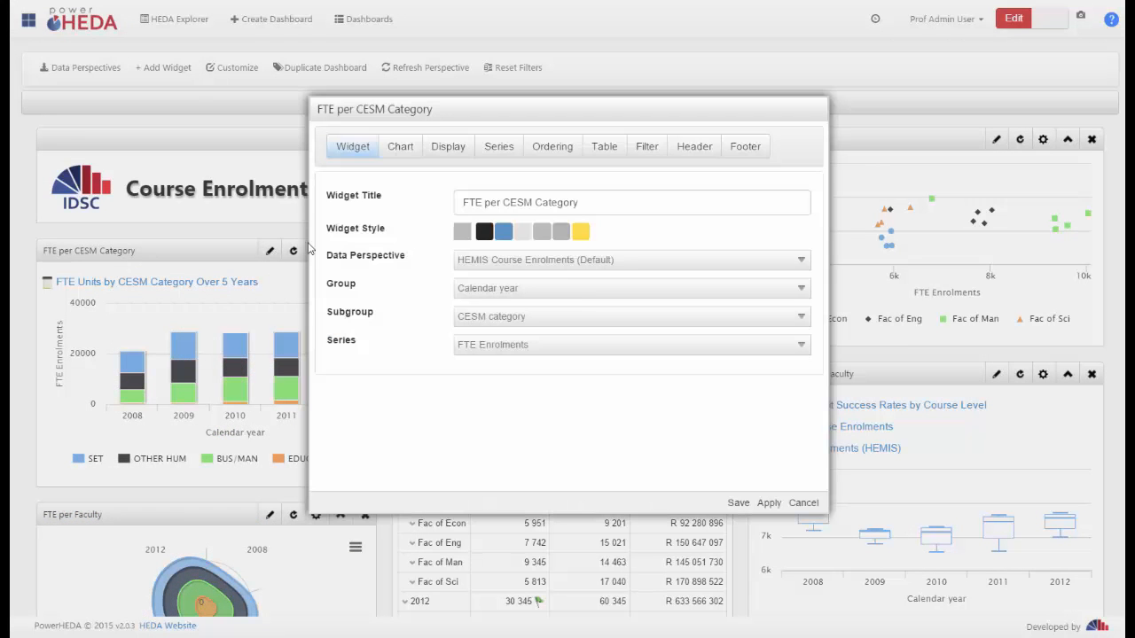
click(443, 151)
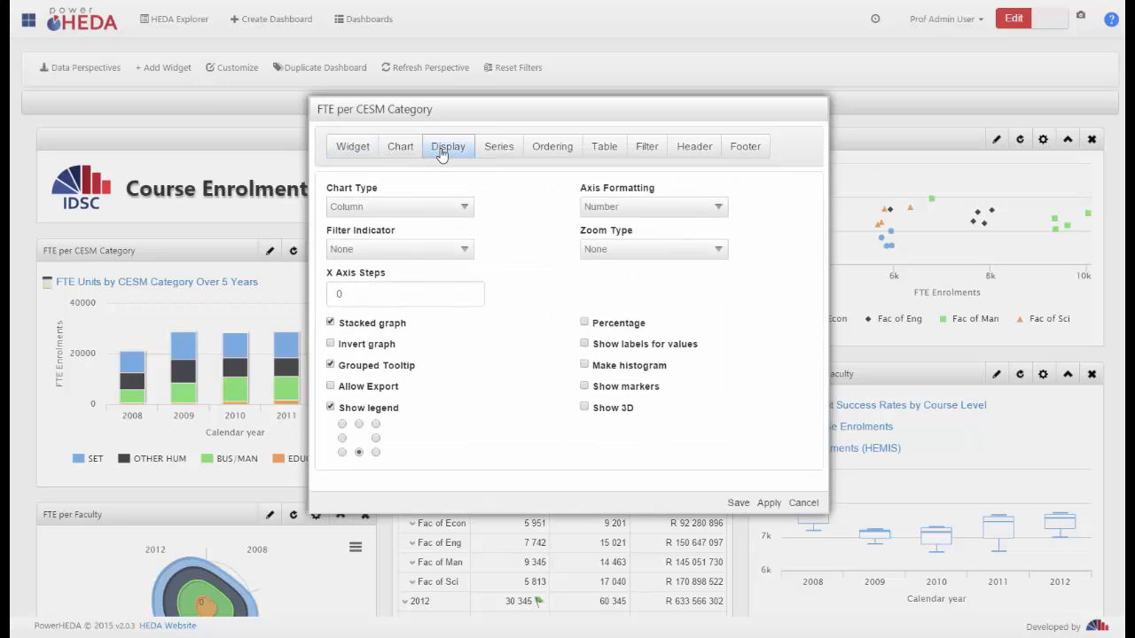
click(424, 209)
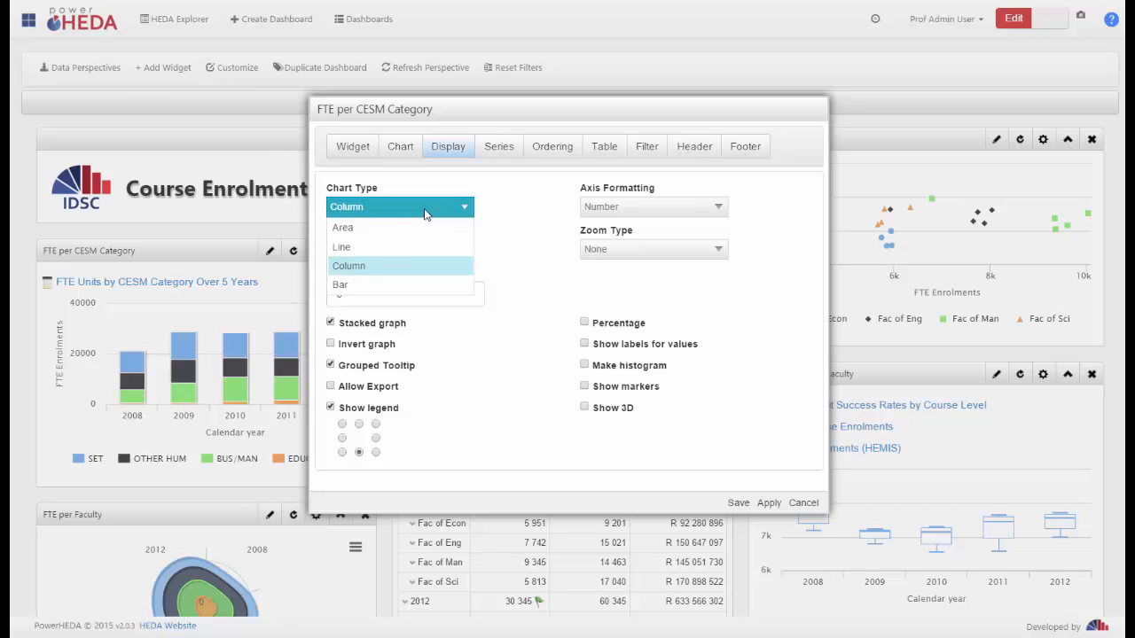
click(397, 249)
click(743, 507)
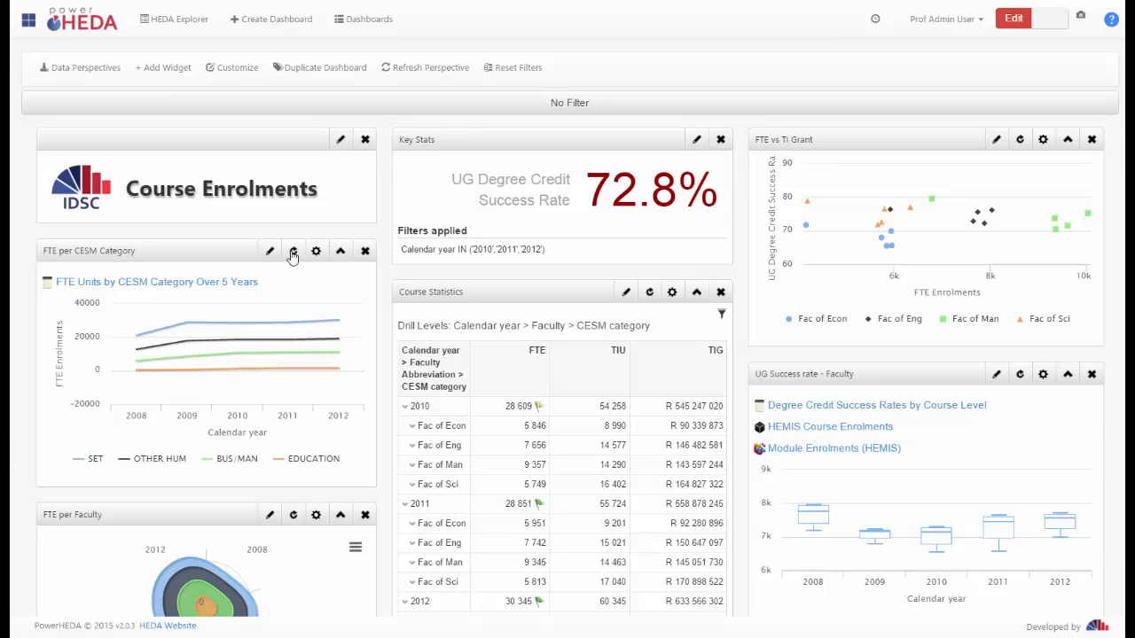
Review the Axis Formatting options and the selected series in the FTE per CESM Category widget's settings
click(273, 255)
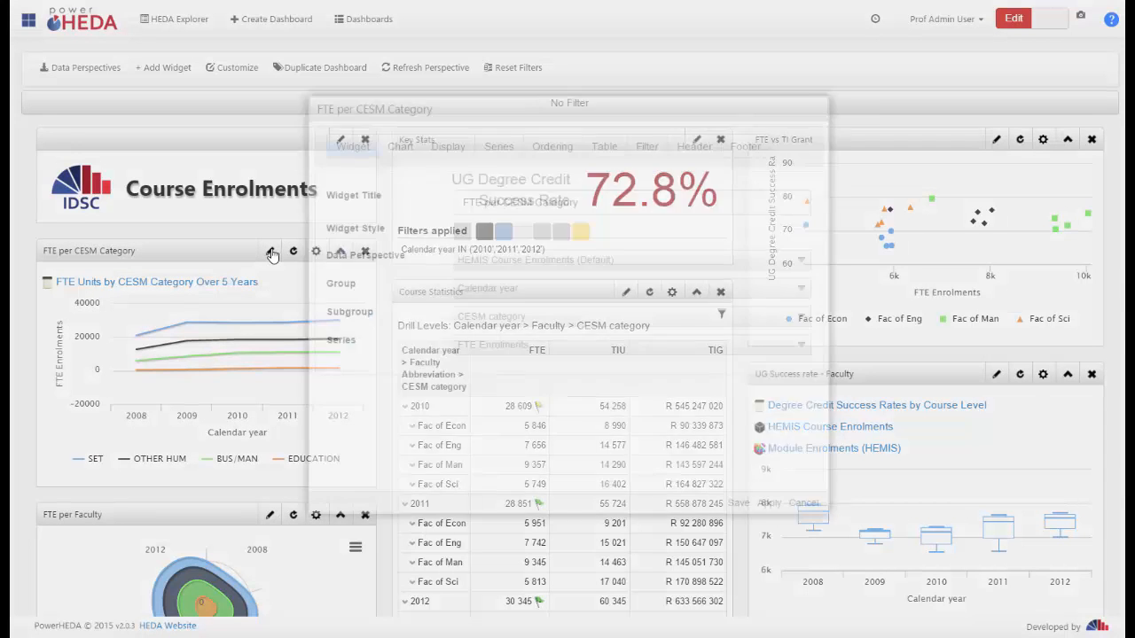
click(445, 152)
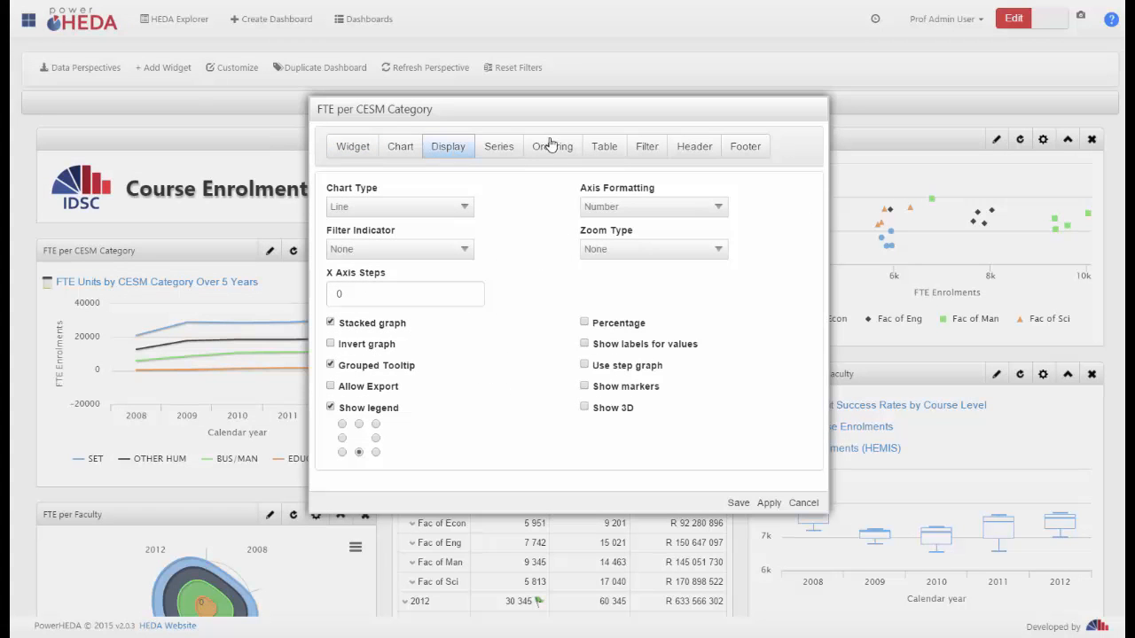
click(663, 211)
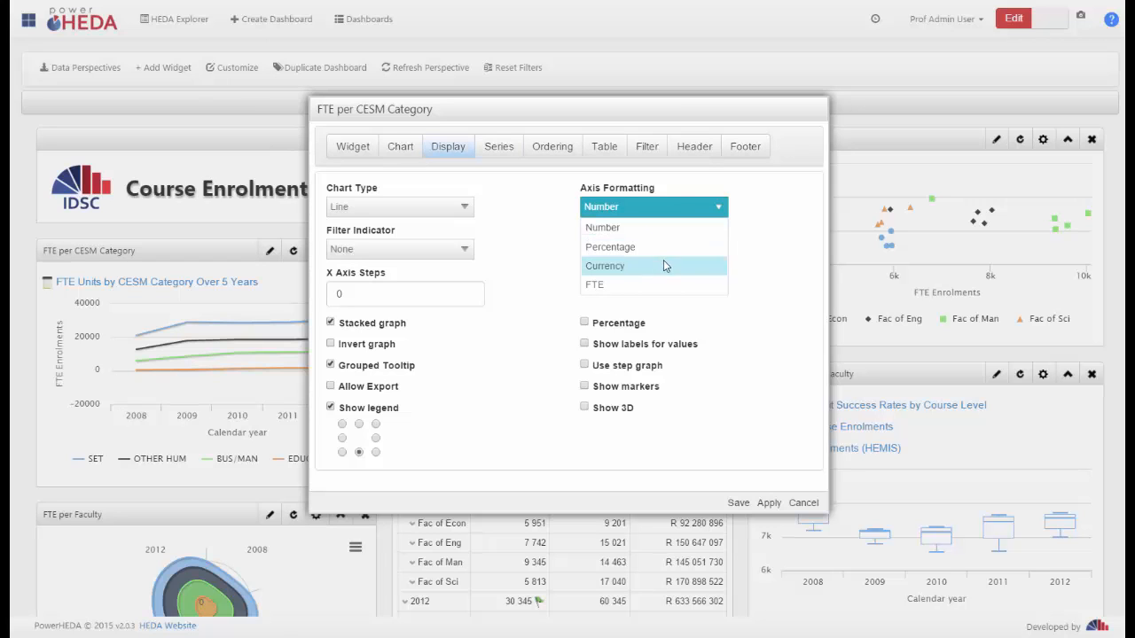
click(360, 152)
click(519, 344)
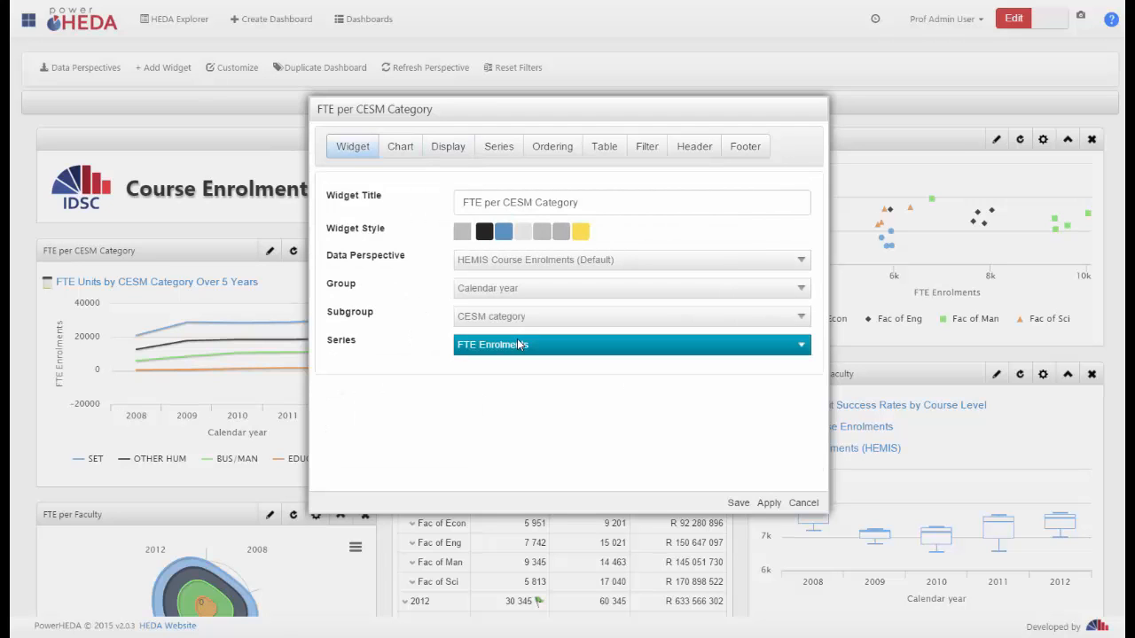
Check the FTE per CESM Category widget's existing filter, set its Filter Indicator to Header and save the widget
click(447, 149)
click(438, 250)
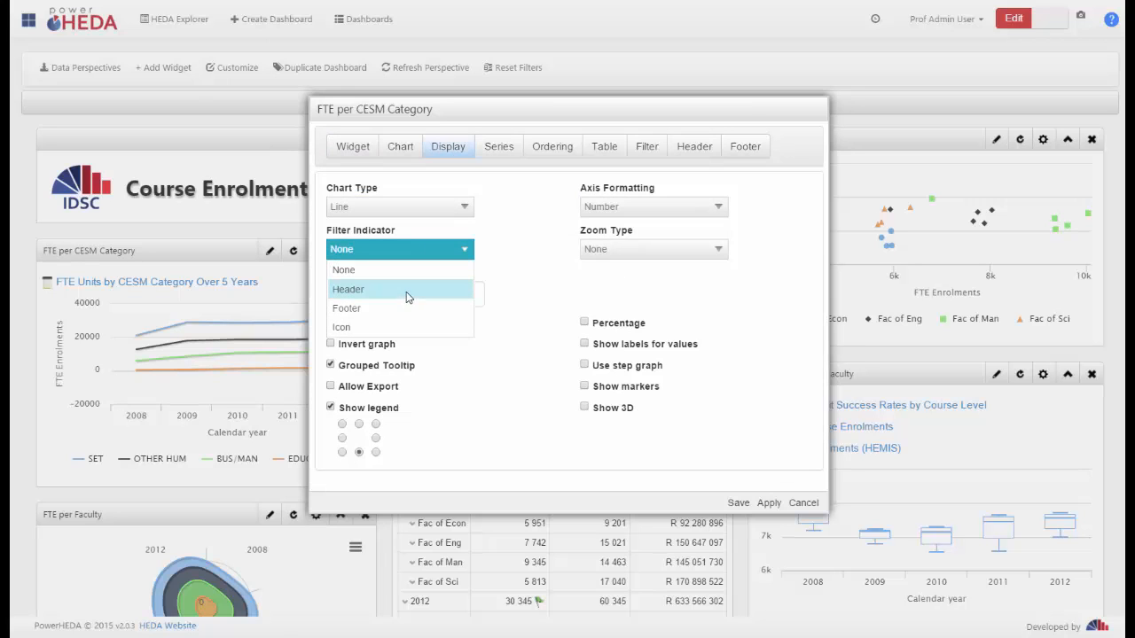
click(650, 152)
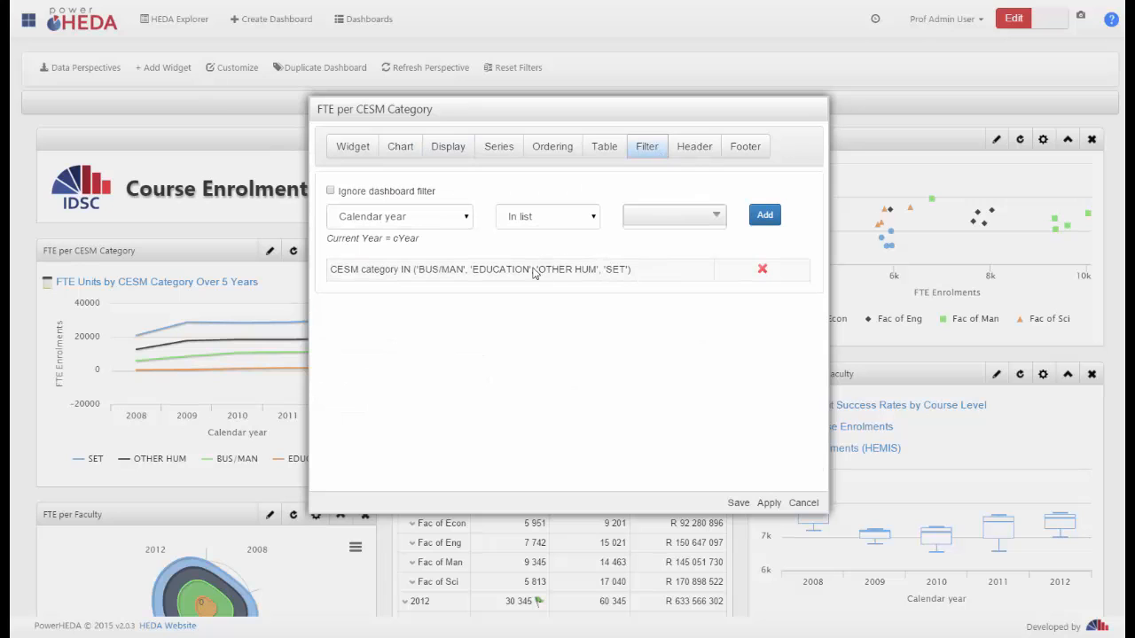
click(444, 151)
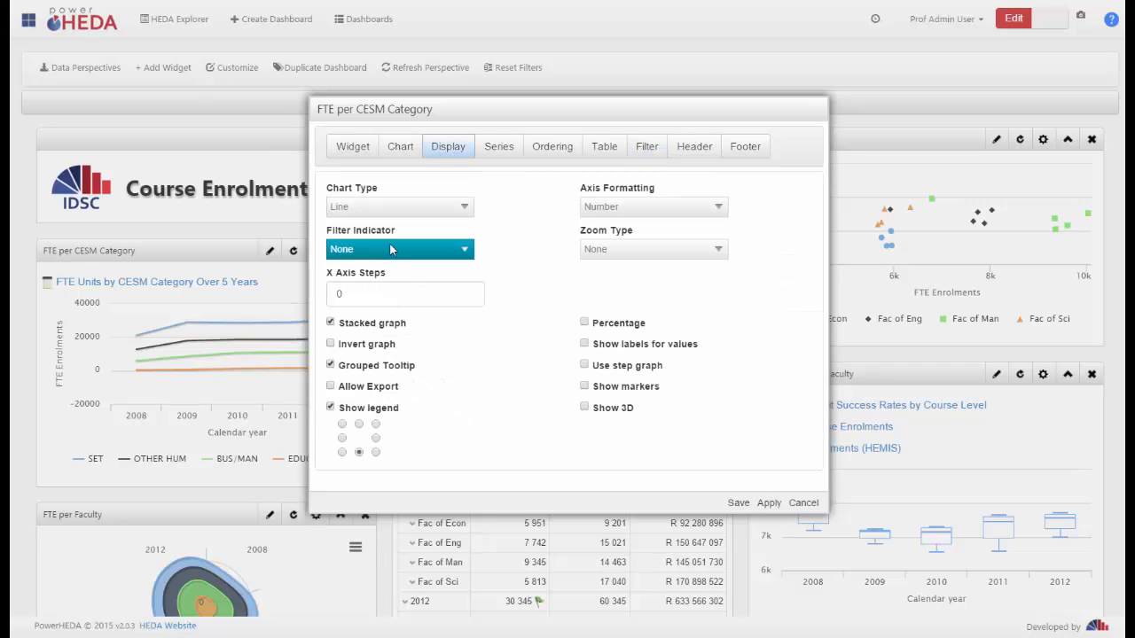
click(391, 250)
click(384, 287)
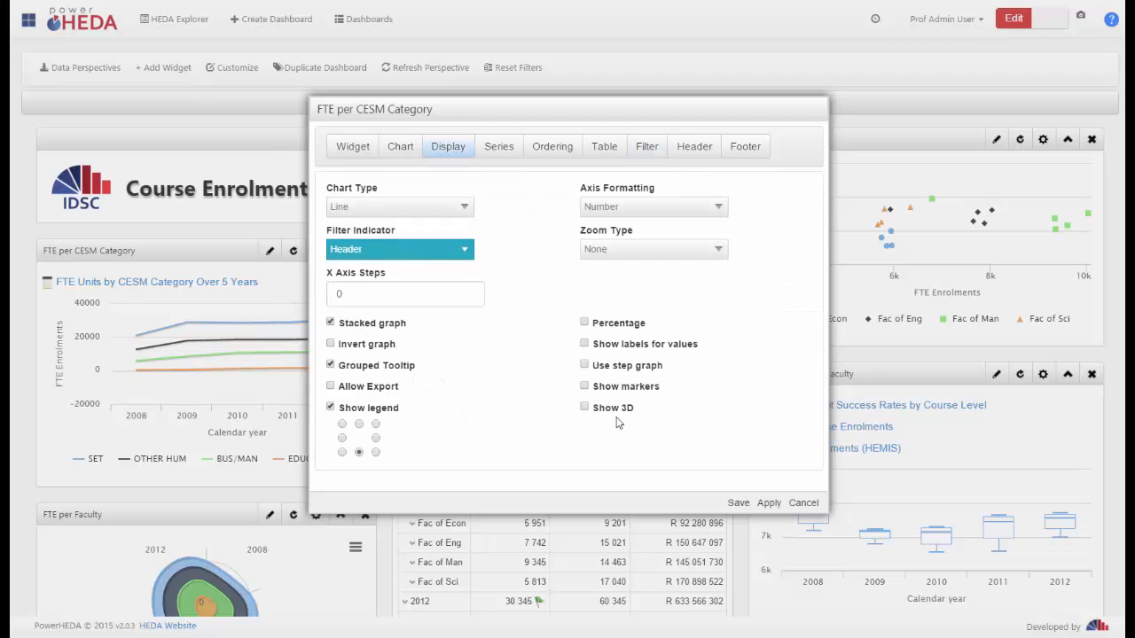
click(737, 503)
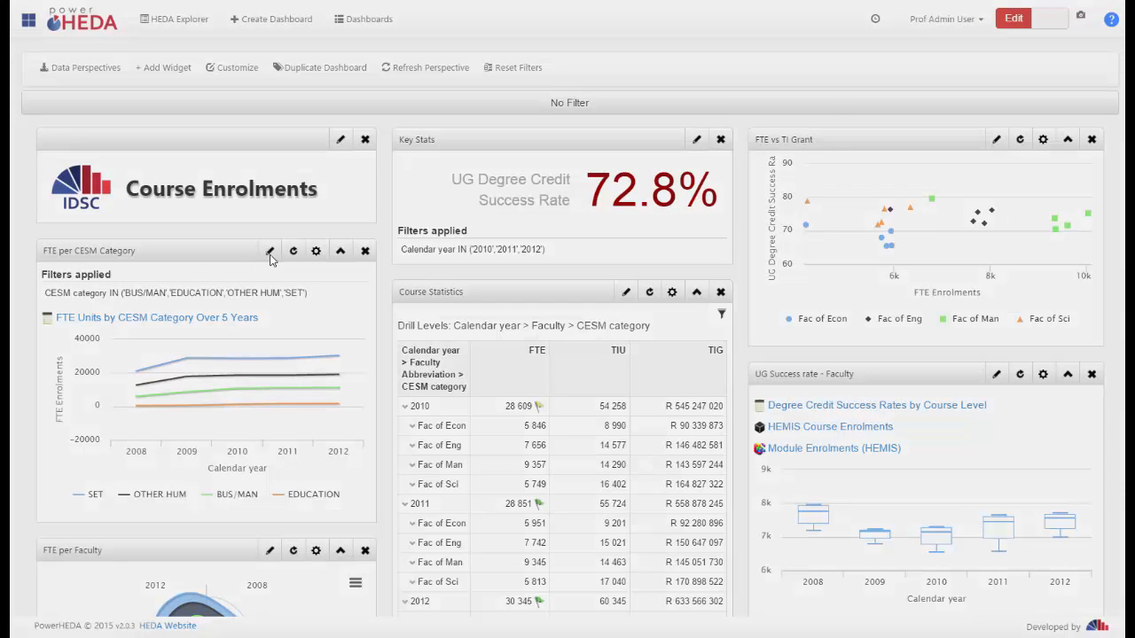
Set the FTE per CESM Category widget's Zoom Type to Both, save it, and zoom into areas of the line chart
click(269, 251)
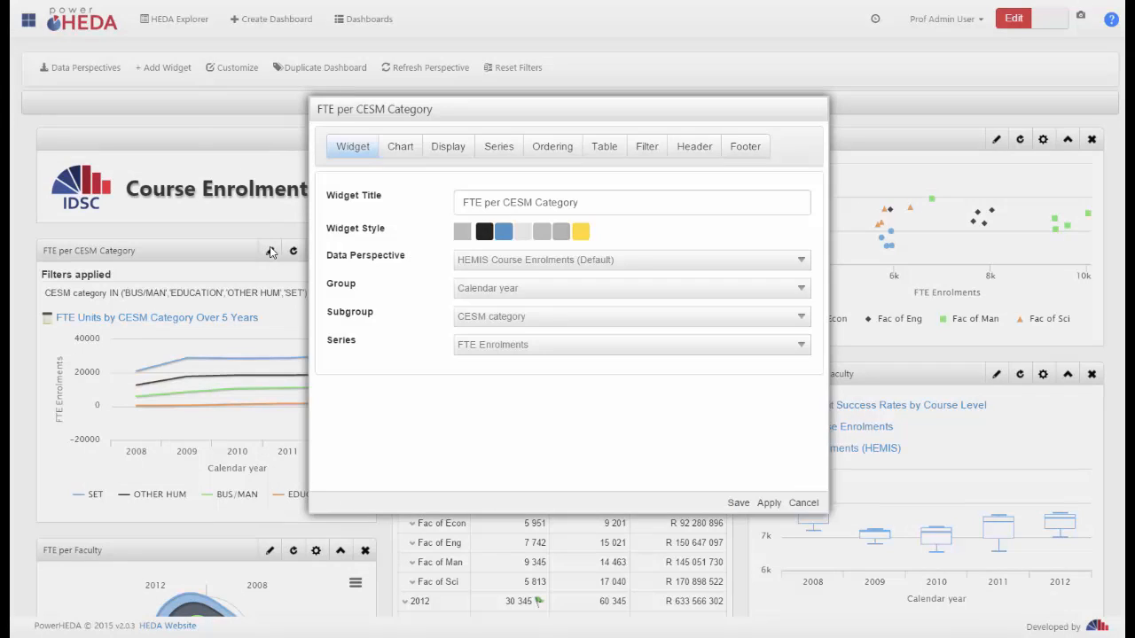
click(449, 151)
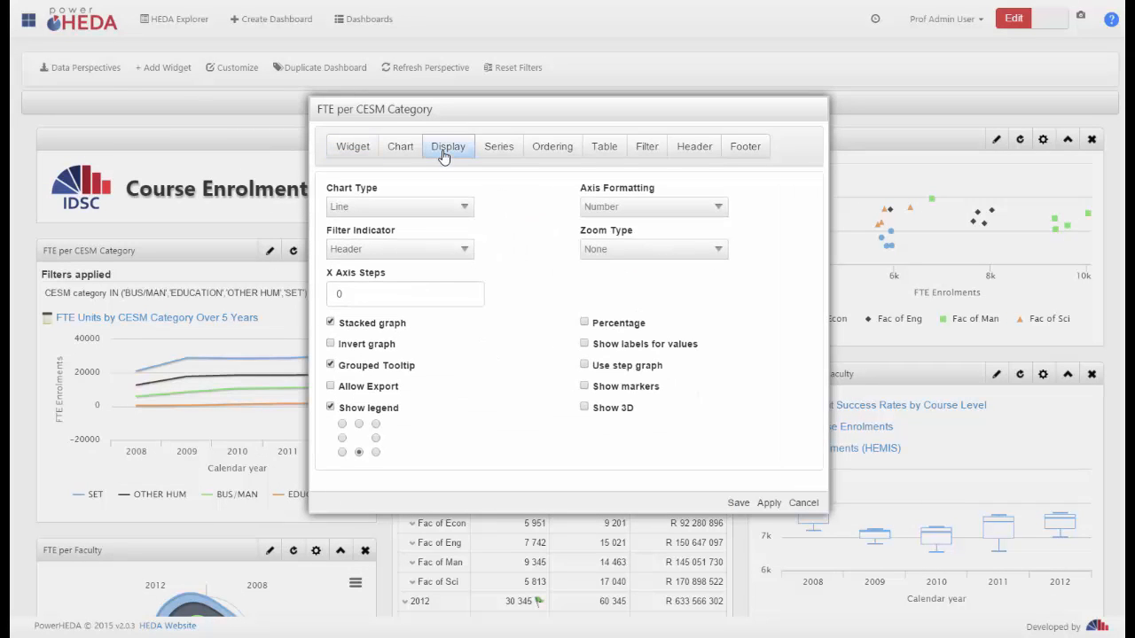
click(648, 252)
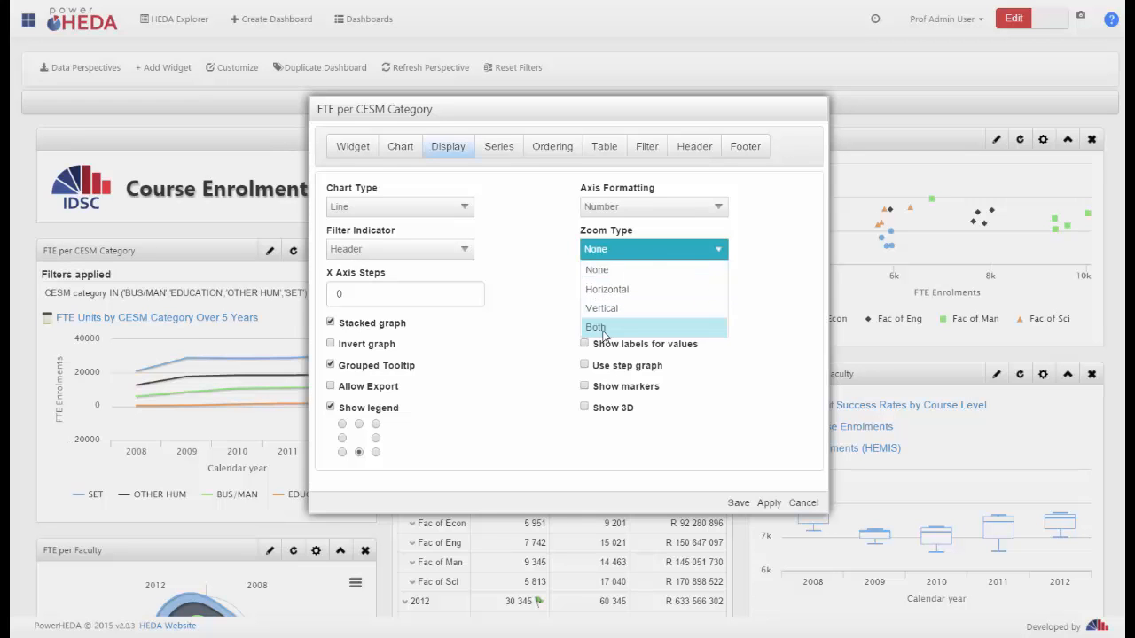
click(606, 324)
click(737, 503)
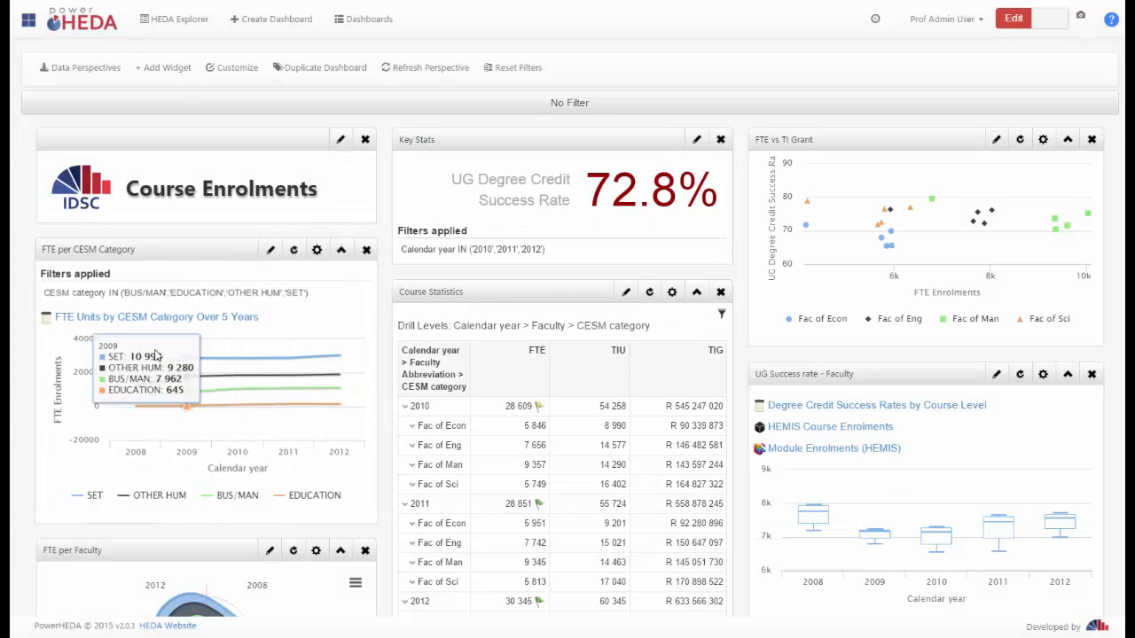
drag(140, 341, 318, 409)
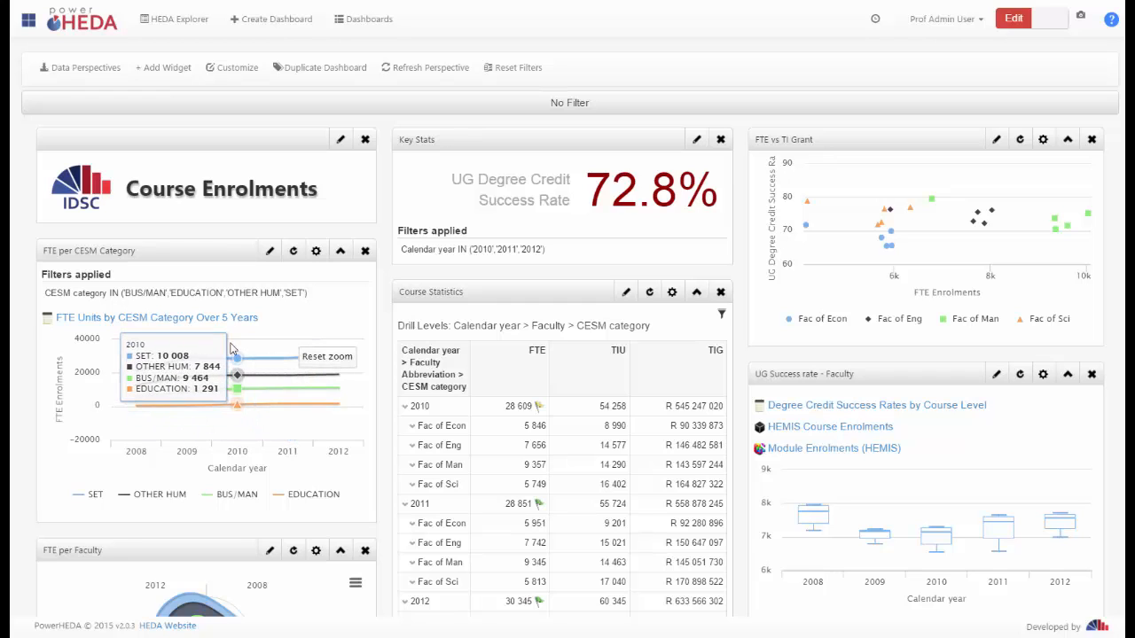
drag(228, 340, 318, 400)
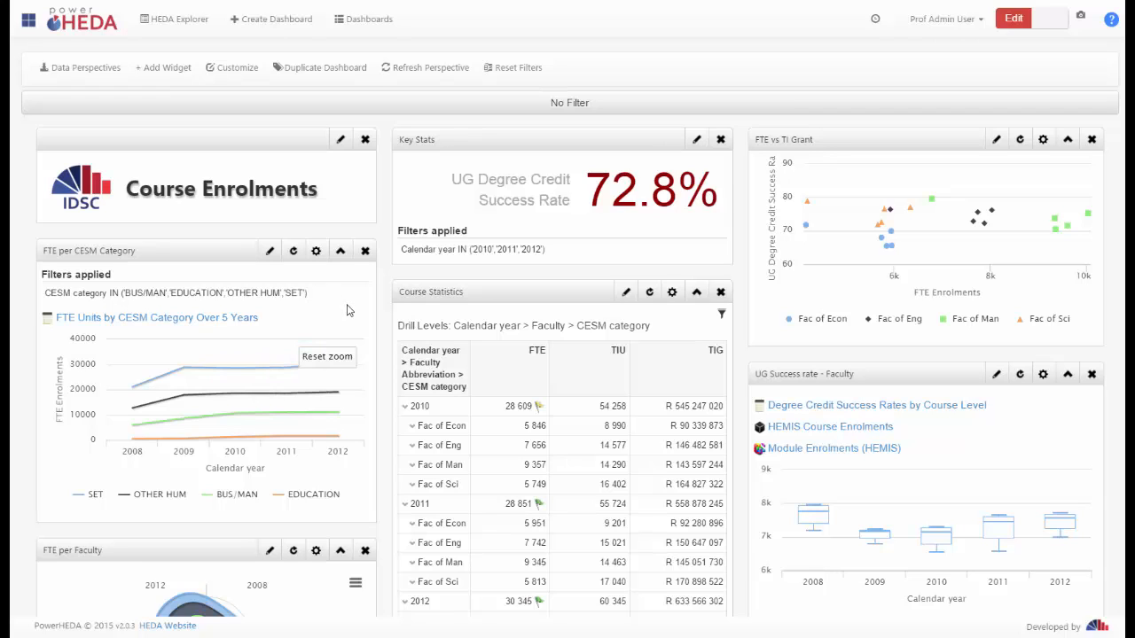
Keep the FTE per CESM Category widget's Zoom Type at Both, set its X Axis Steps to 2 and save the widget
click(269, 251)
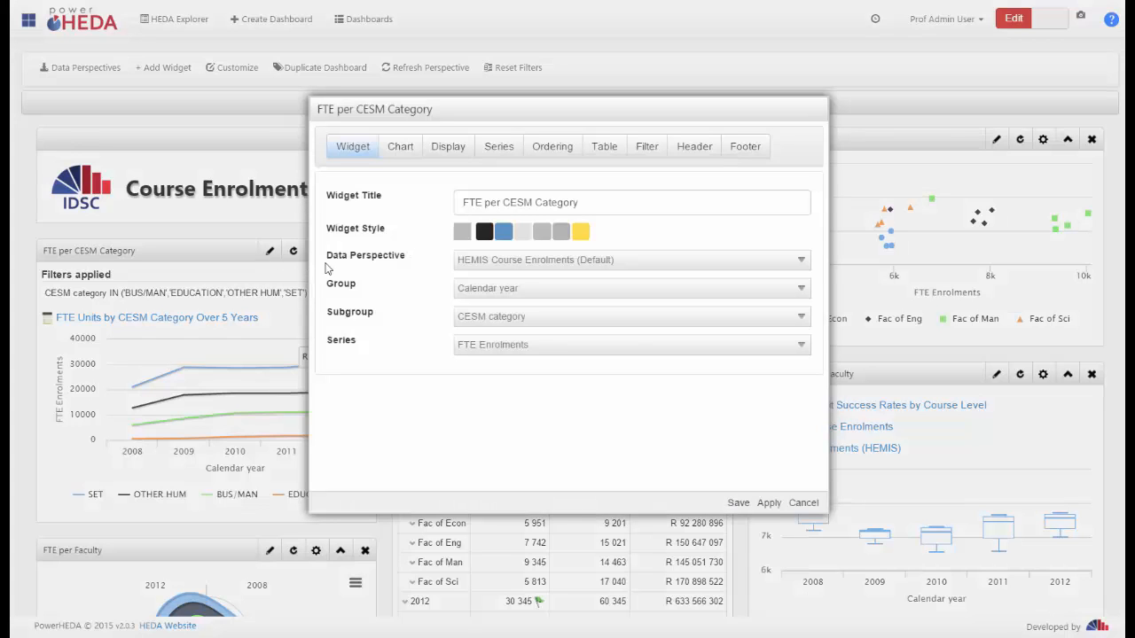
click(448, 146)
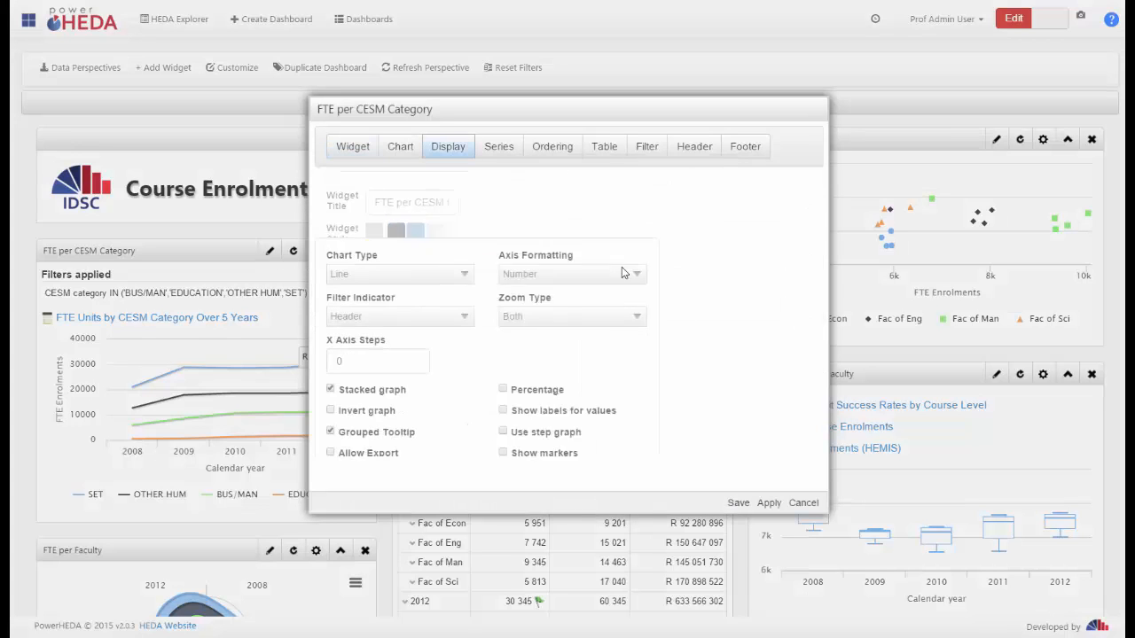
click(644, 250)
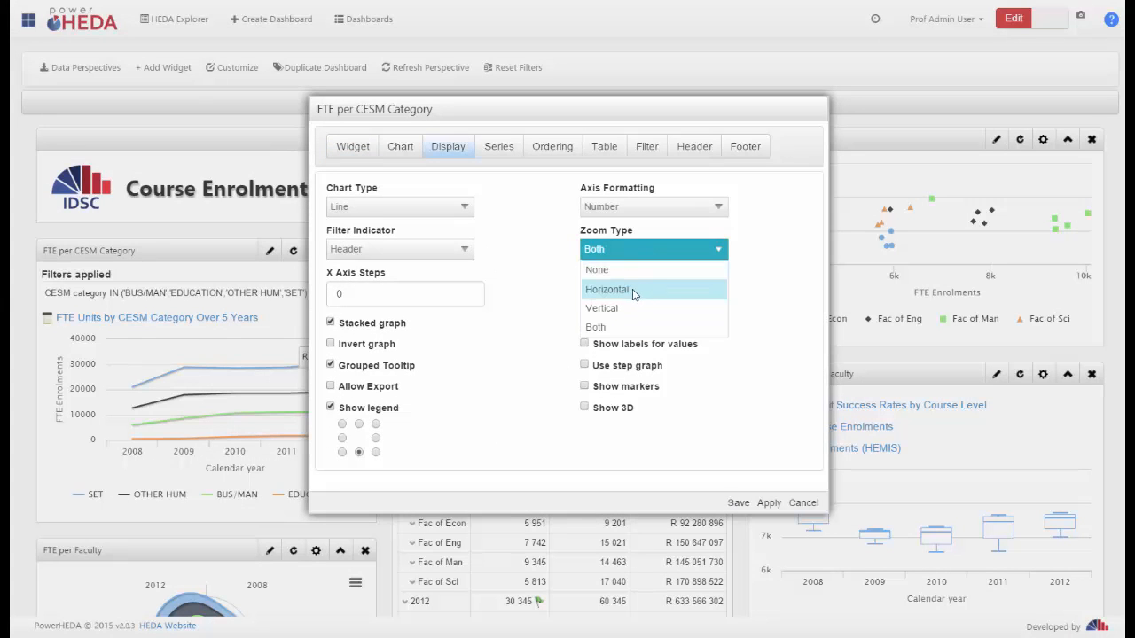
click(625, 335)
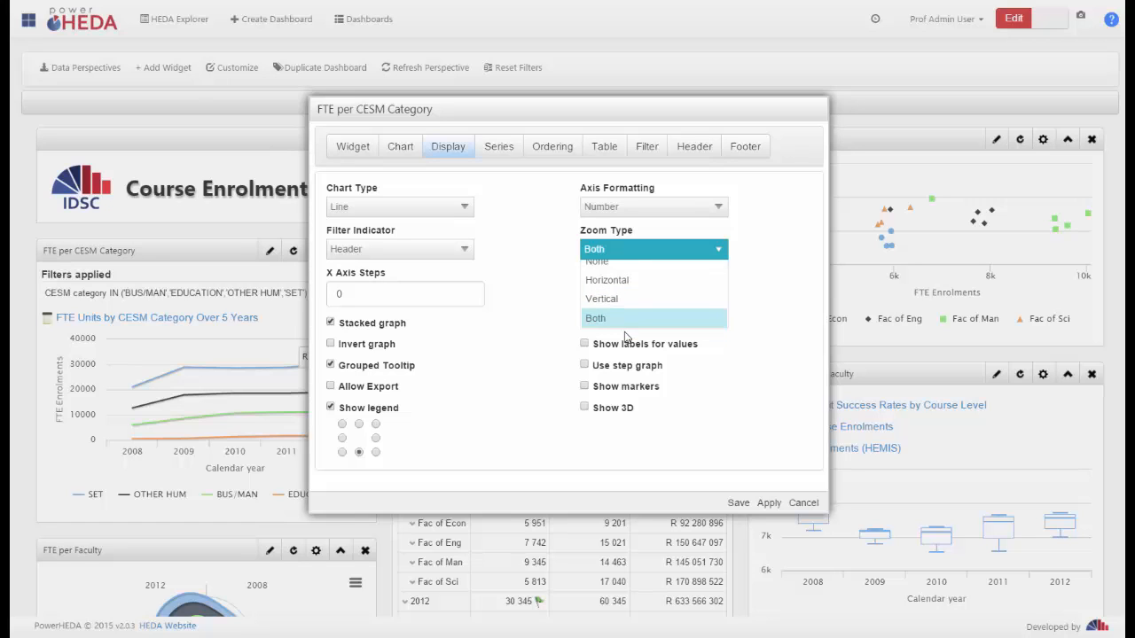
click(545, 326)
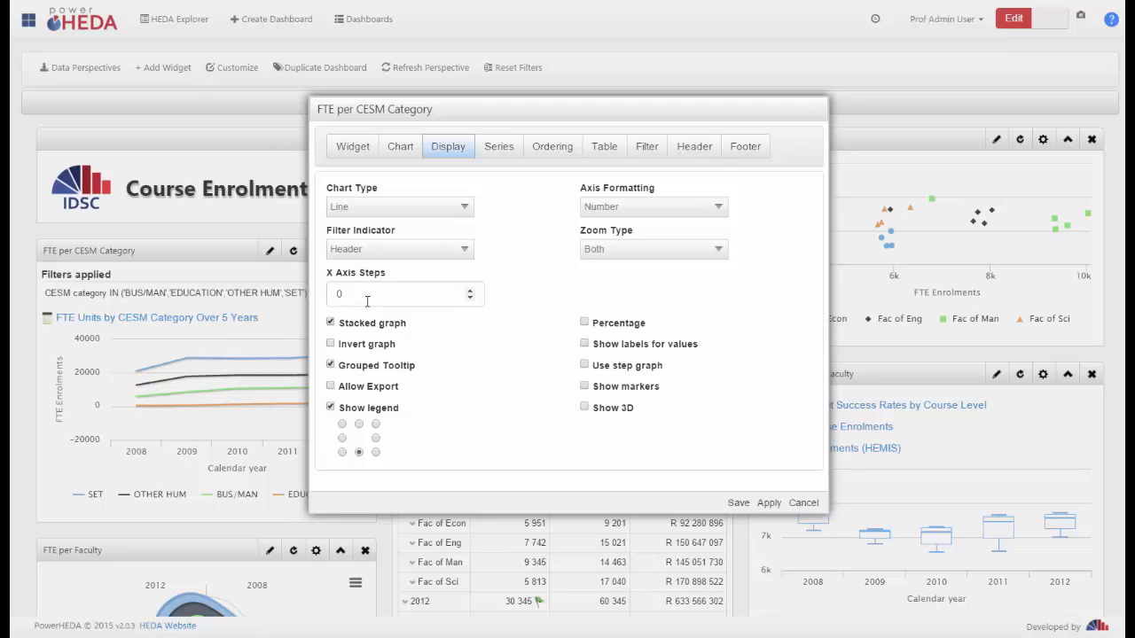
drag(367, 302, 282, 294)
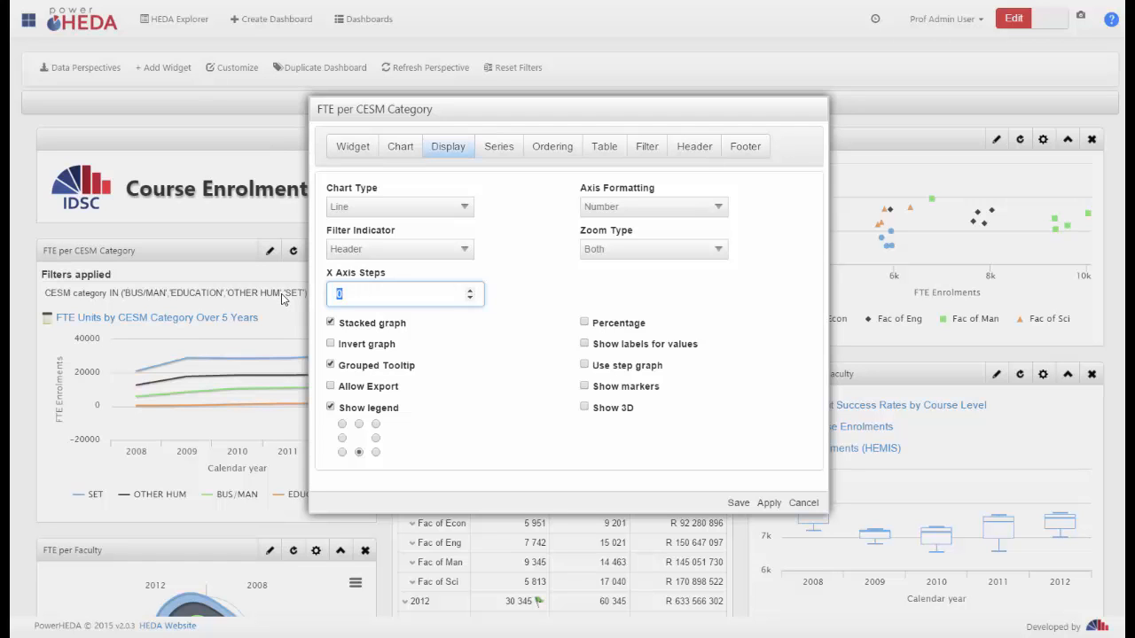
click(737, 505)
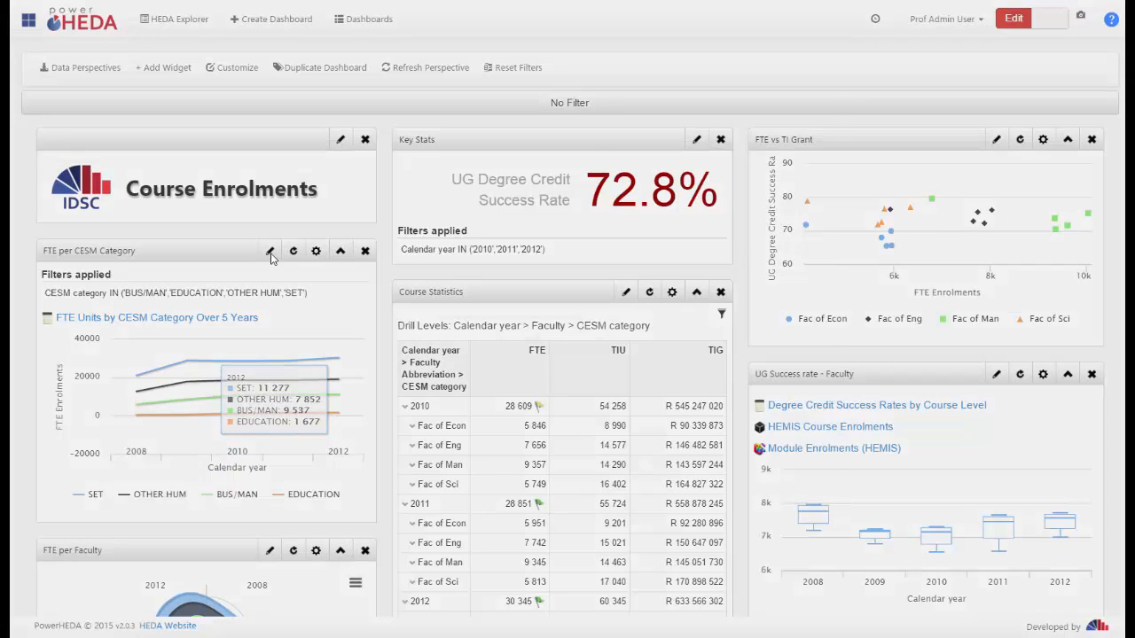
Change the FTE per CESM Category widget's chart type to Column and save the widget
click(270, 253)
click(438, 150)
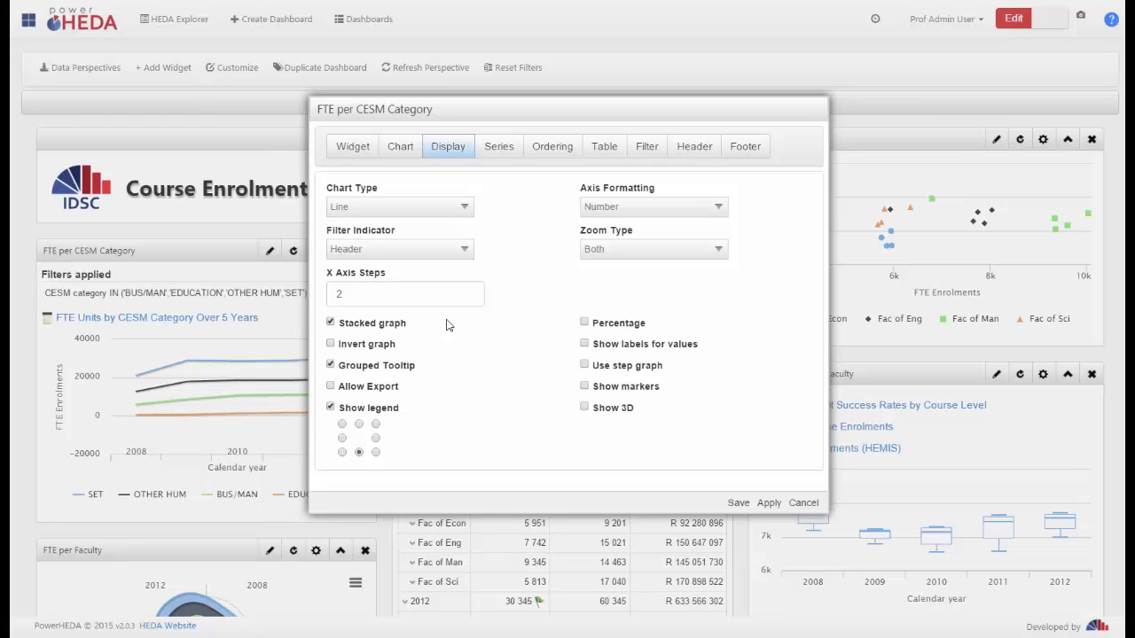
click(390, 209)
click(362, 275)
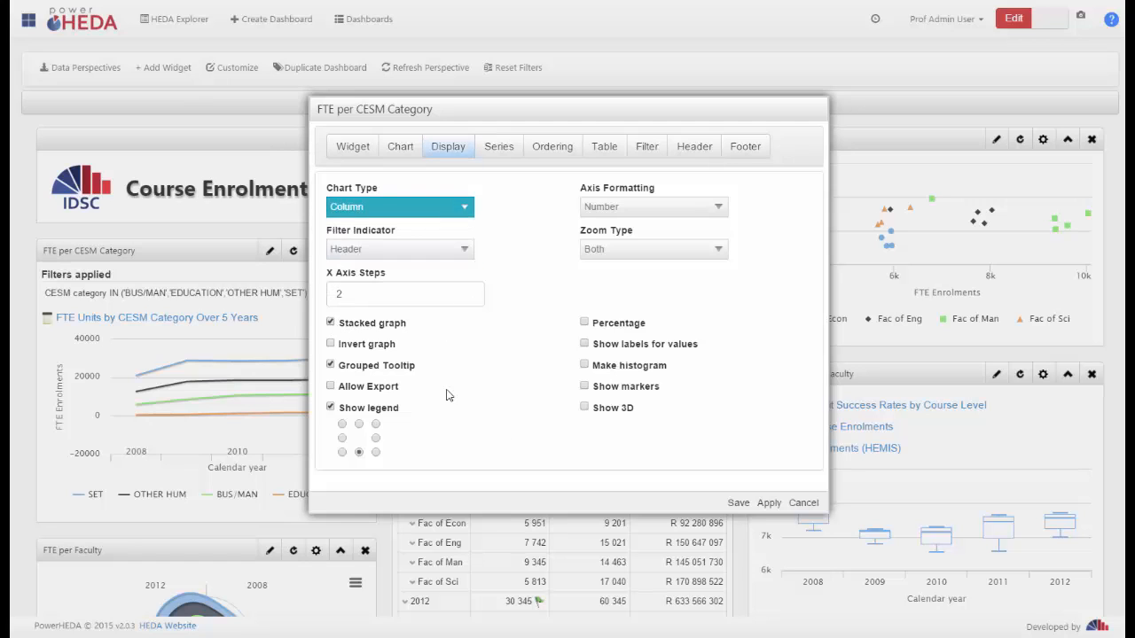
click(739, 504)
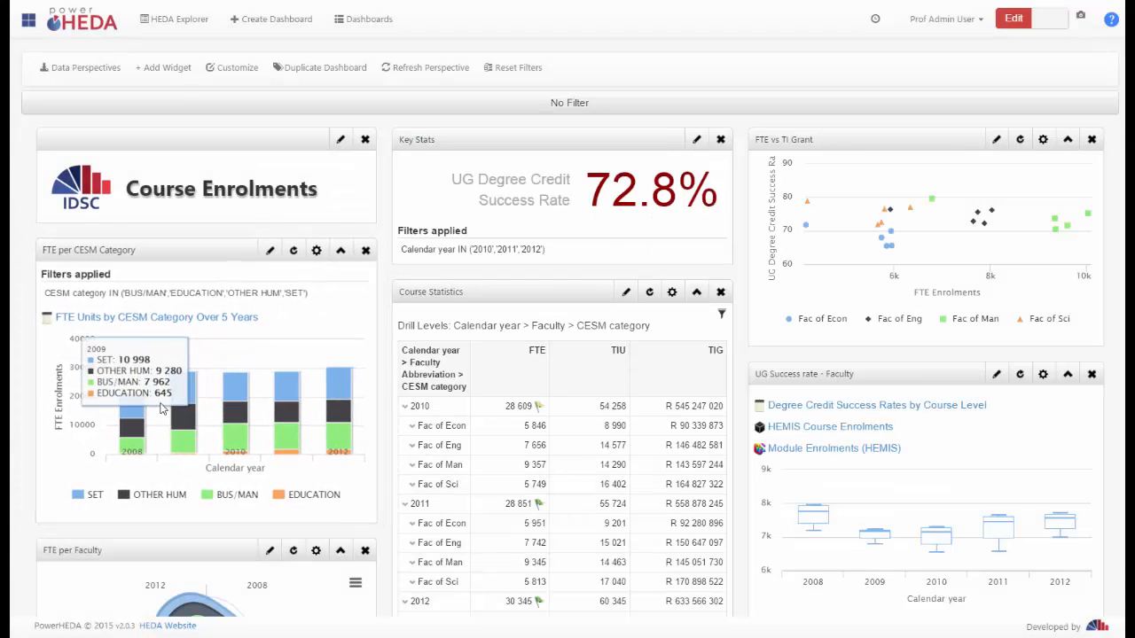
Turn off the Stacked graph option for the FTE per CESM Category widget and save it
click(270, 251)
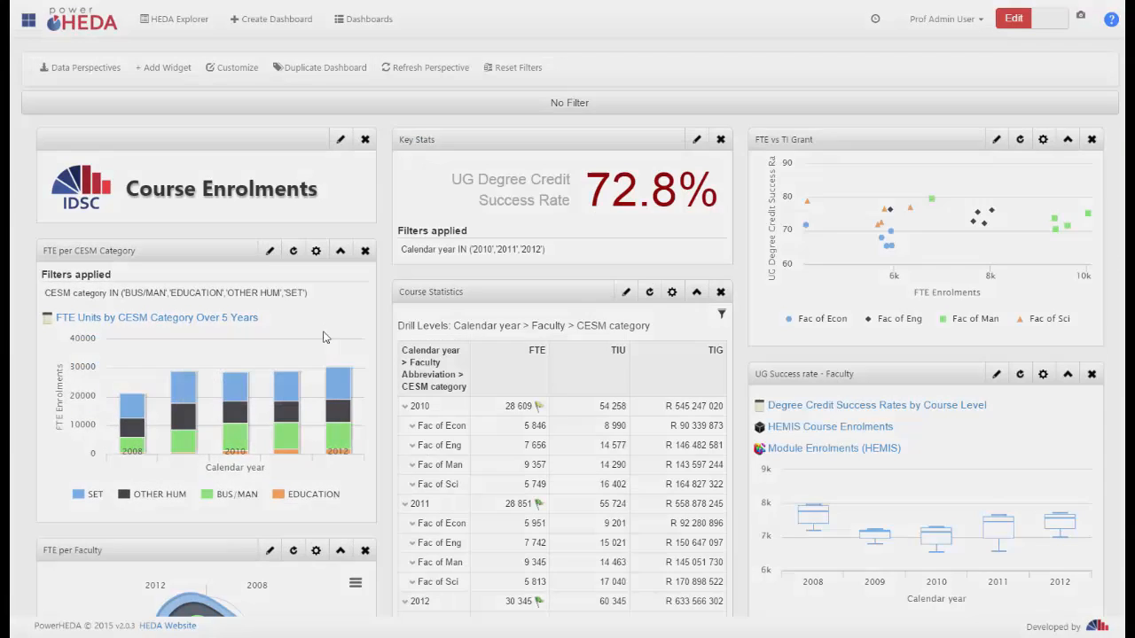
click(447, 147)
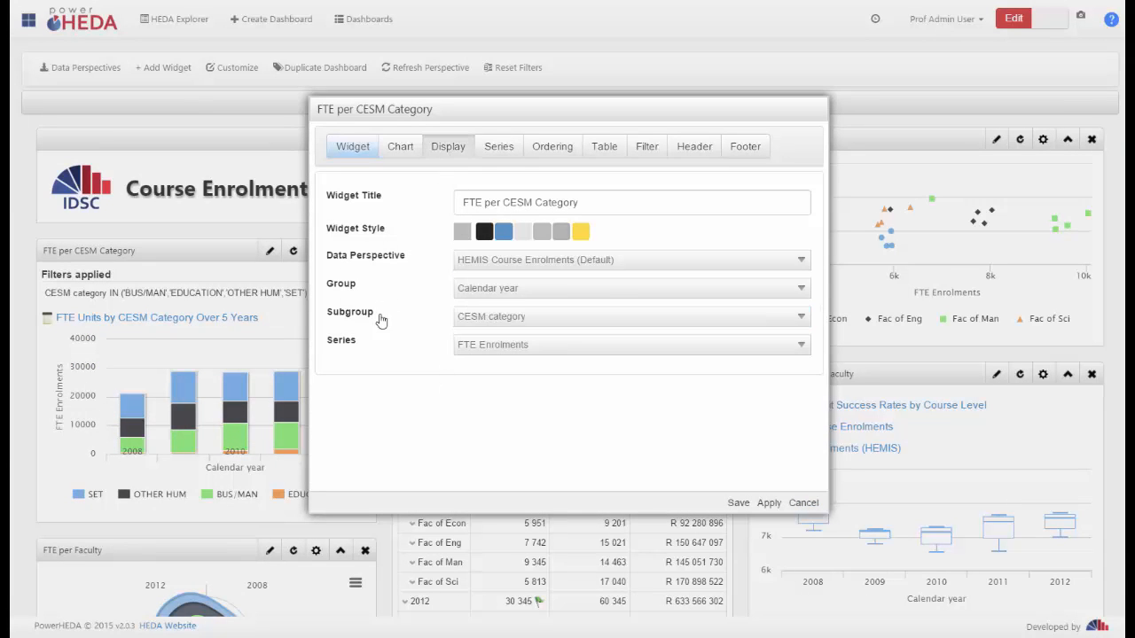
click(331, 323)
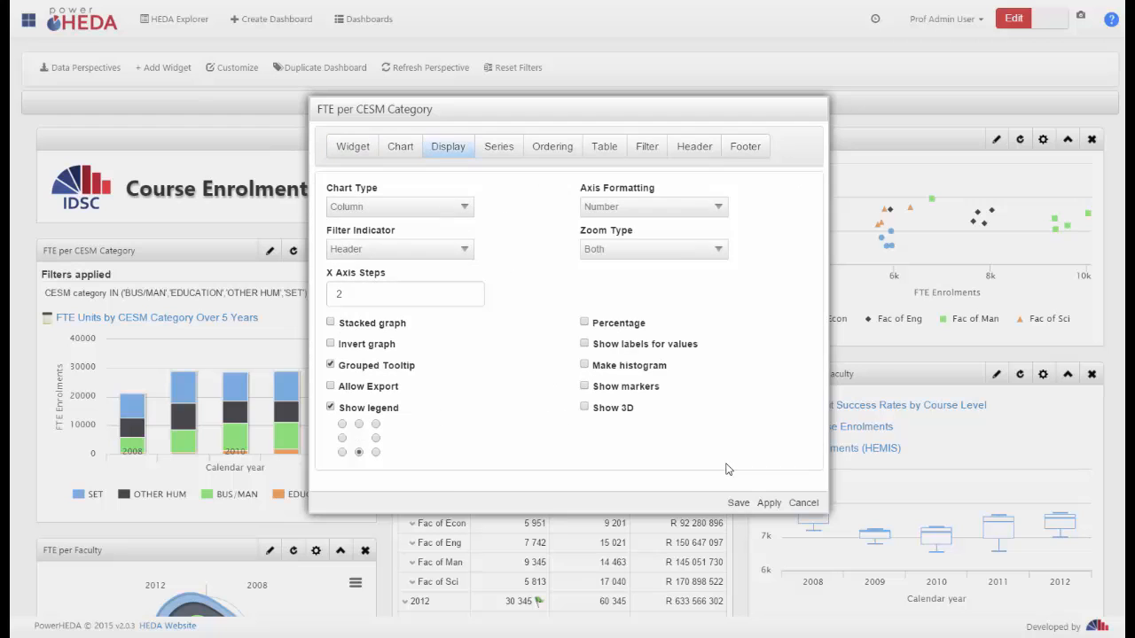
click(738, 502)
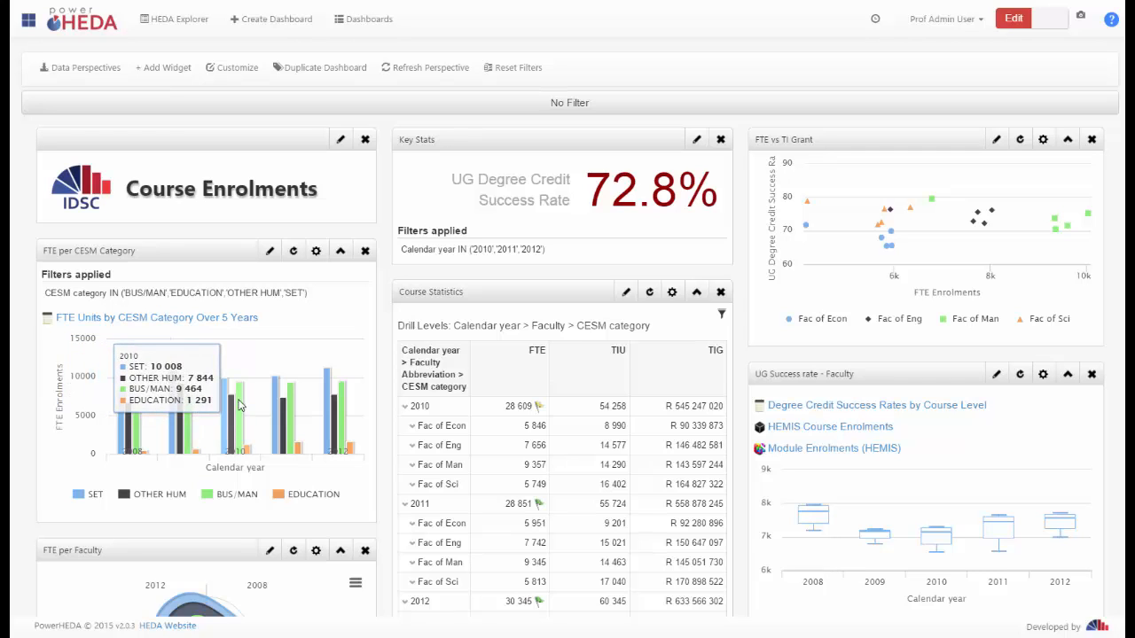
Enable both the Percentage and Stacked graph options for the FTE per CESM Category widget and save it
click(270, 251)
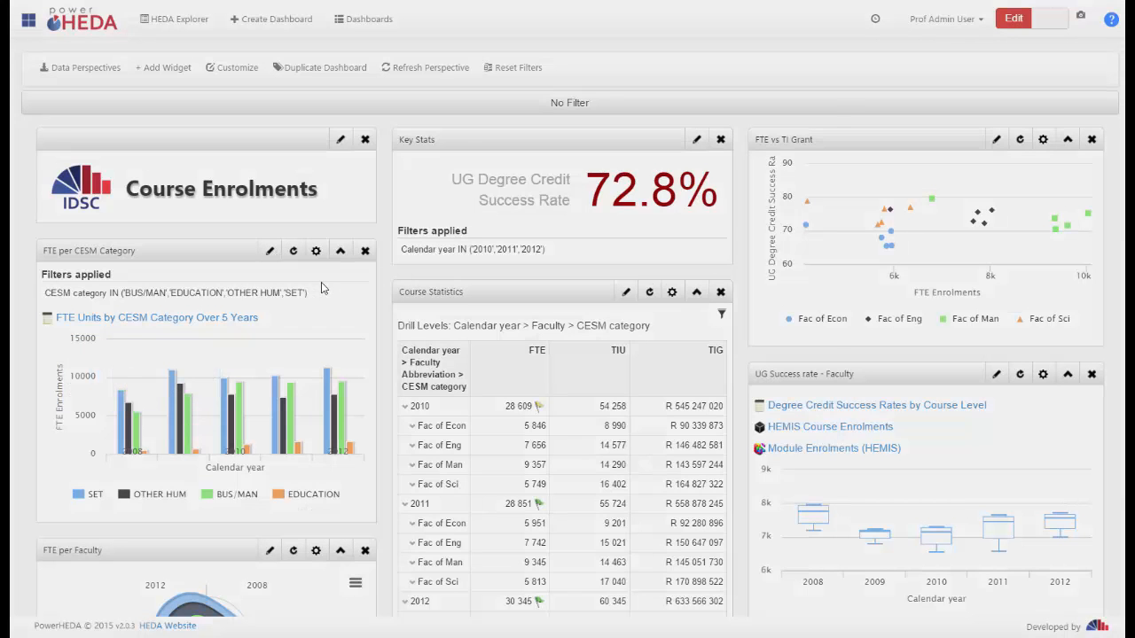
click(446, 149)
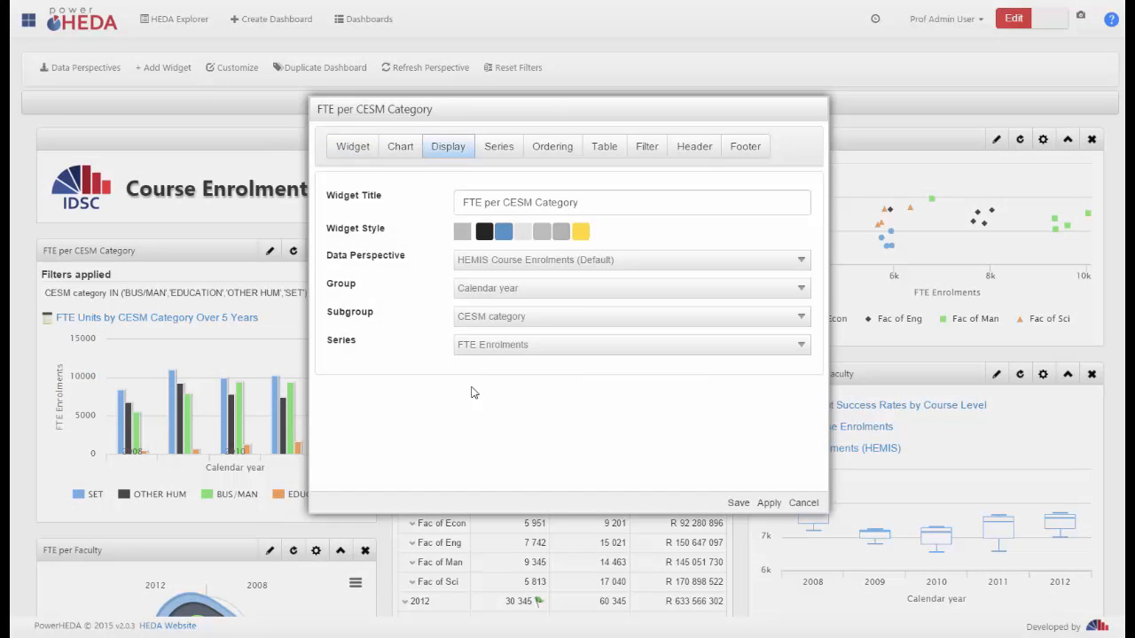
click(585, 323)
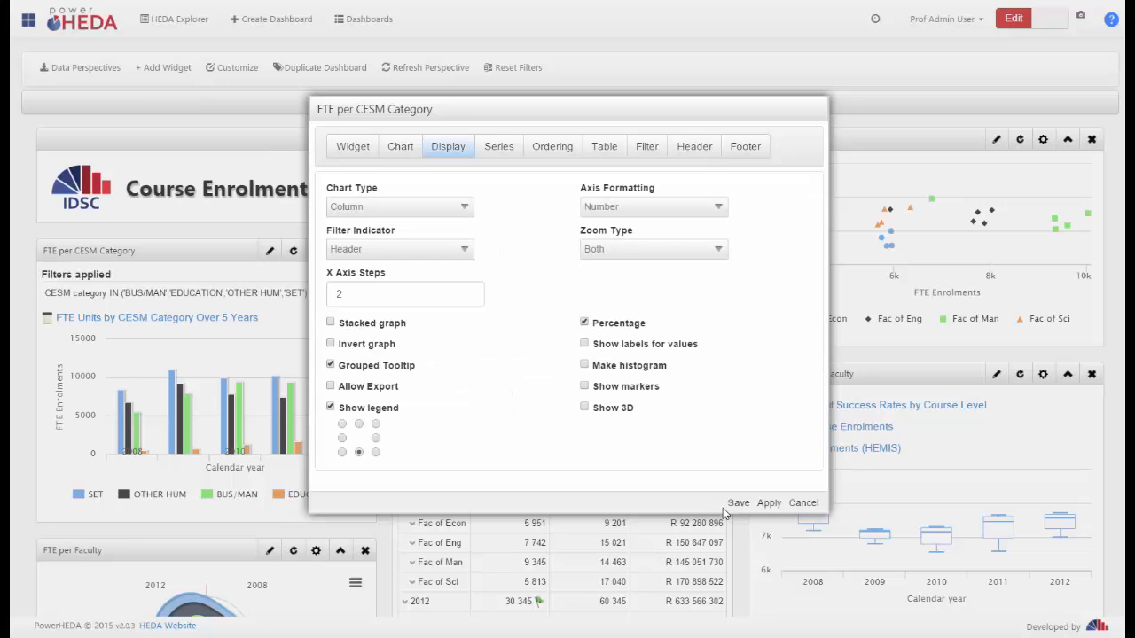
click(331, 322)
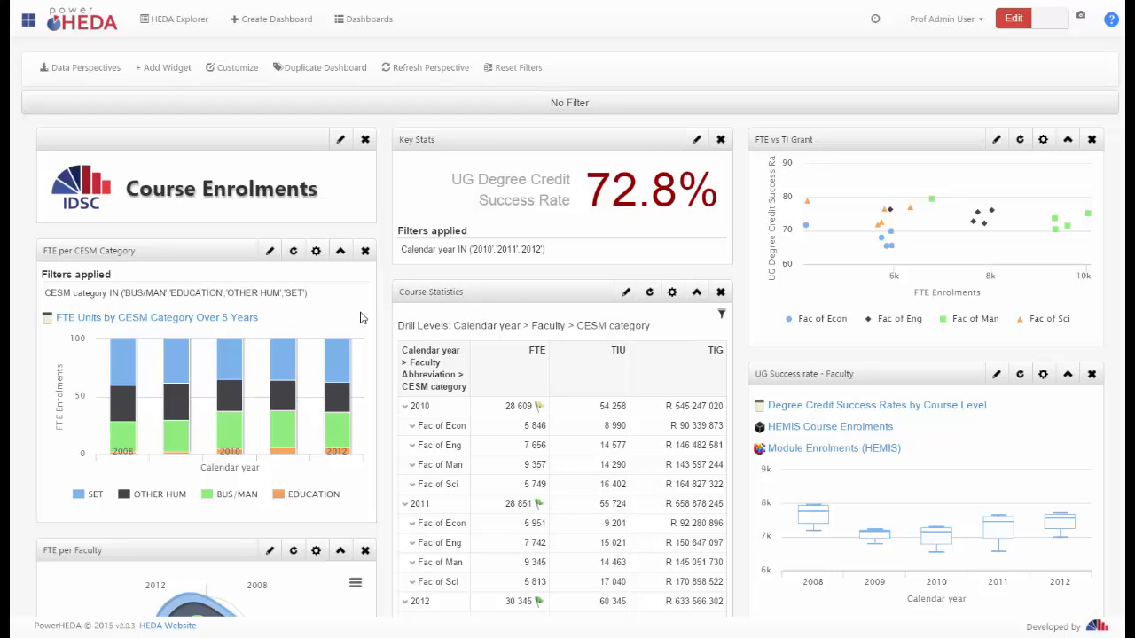
Enable the Invert graph option for the FTE per CESM Category widget and save it
click(268, 251)
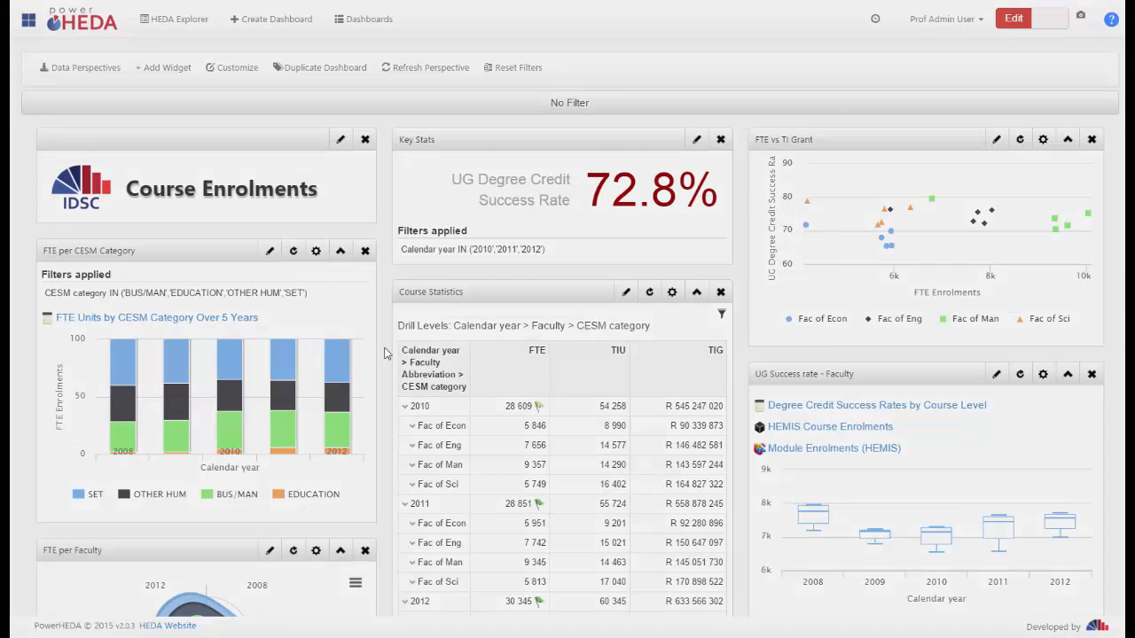
click(449, 148)
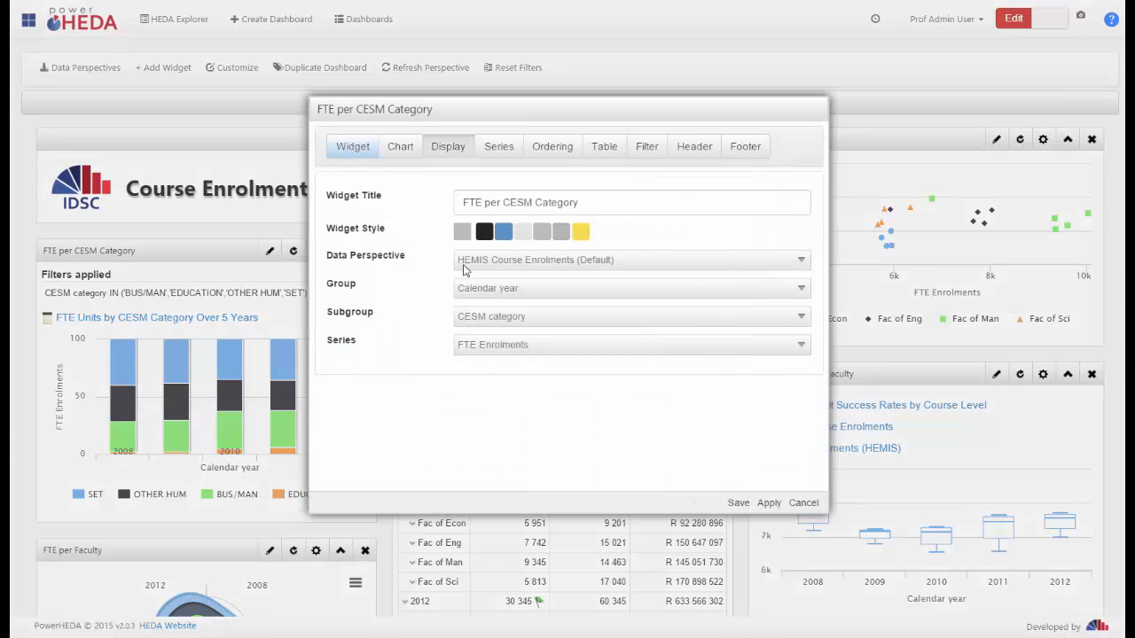
click(330, 345)
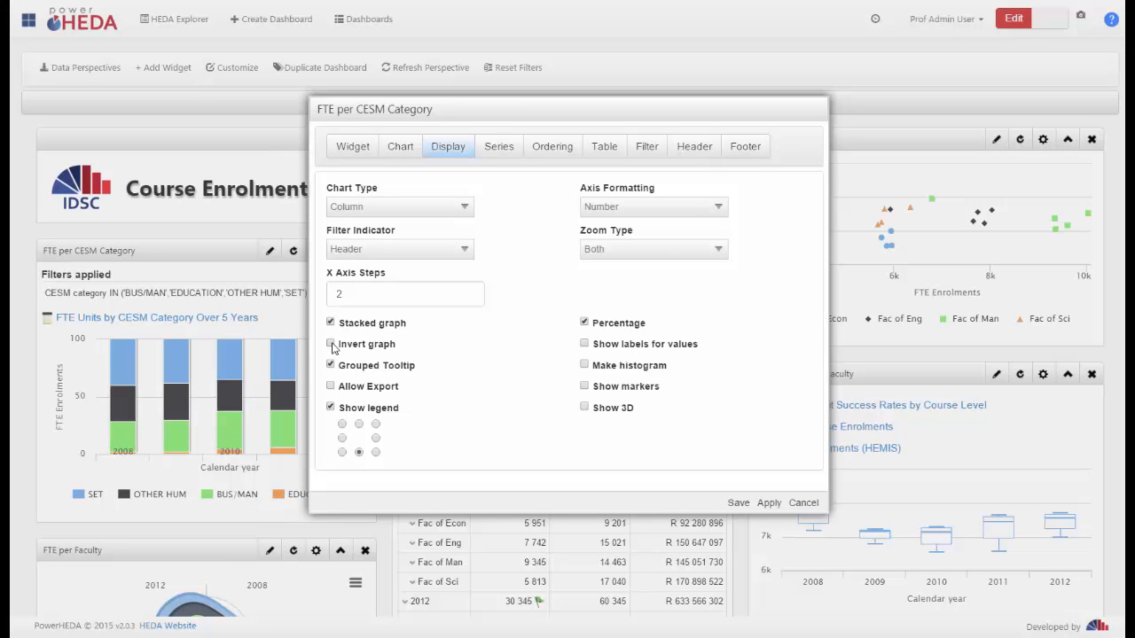
click(737, 504)
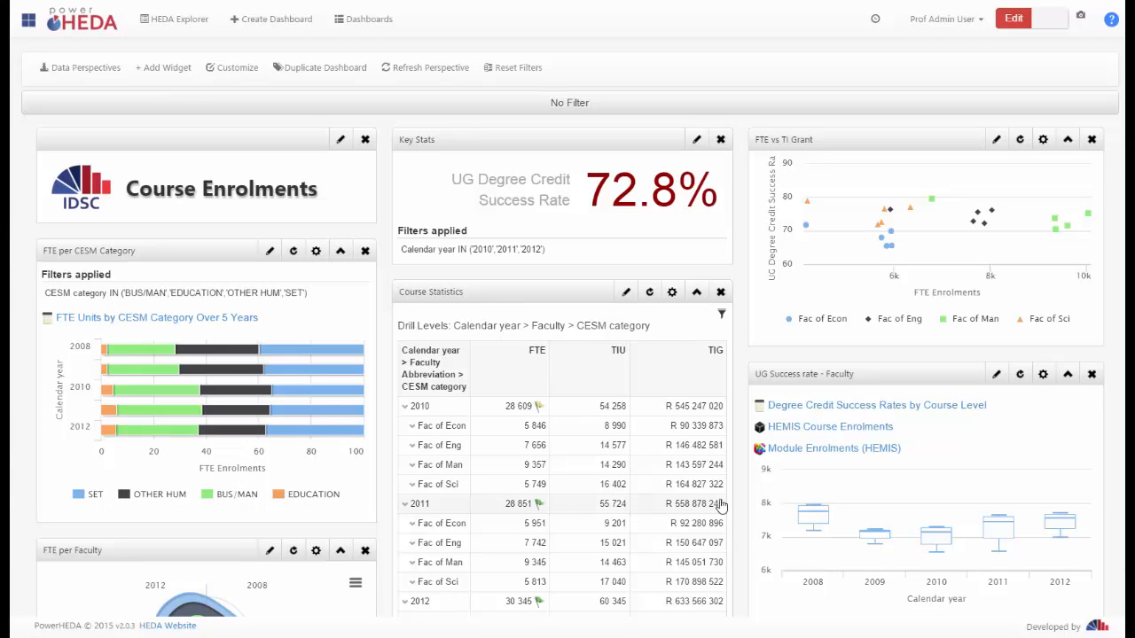
Enable Show labels for values in the FTE per CESM Category widget's display settings and save the widget
click(270, 254)
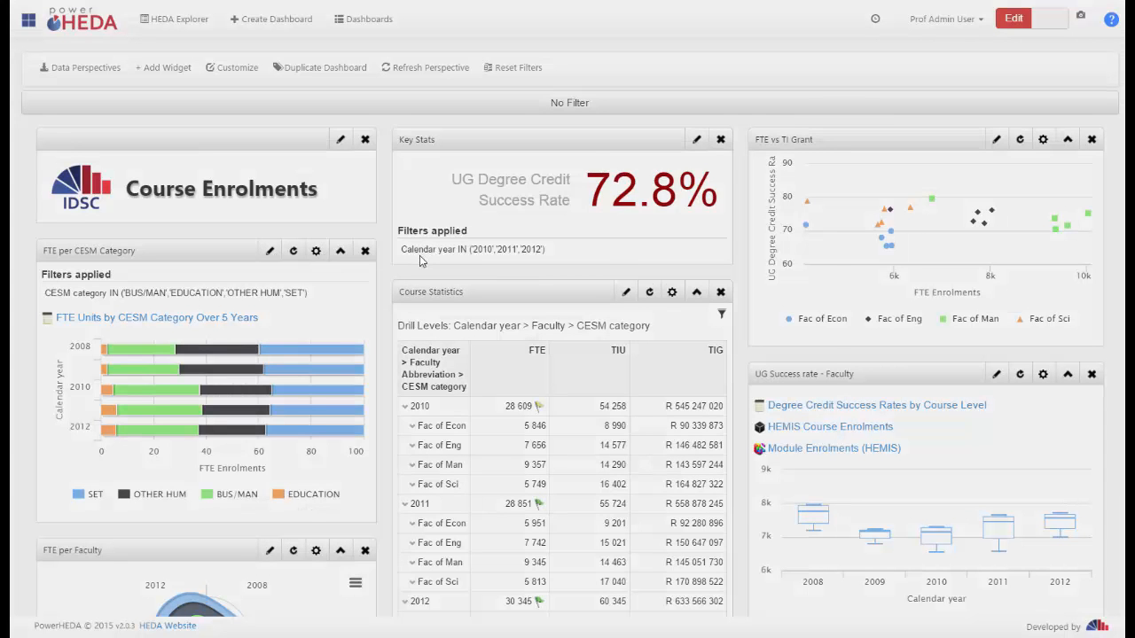
click(448, 146)
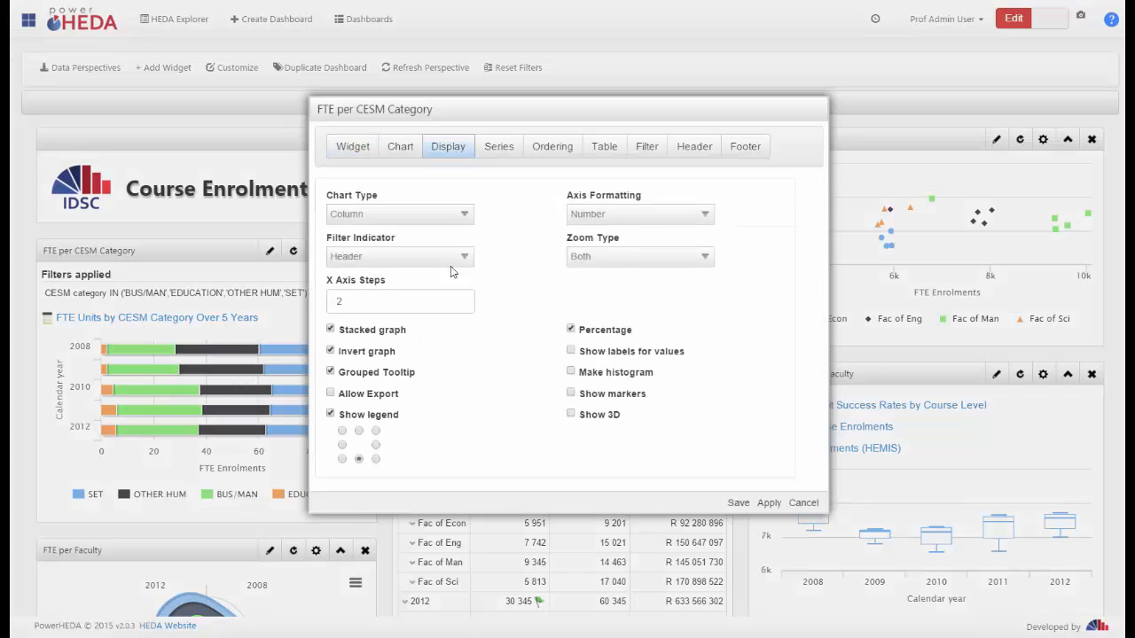
click(585, 346)
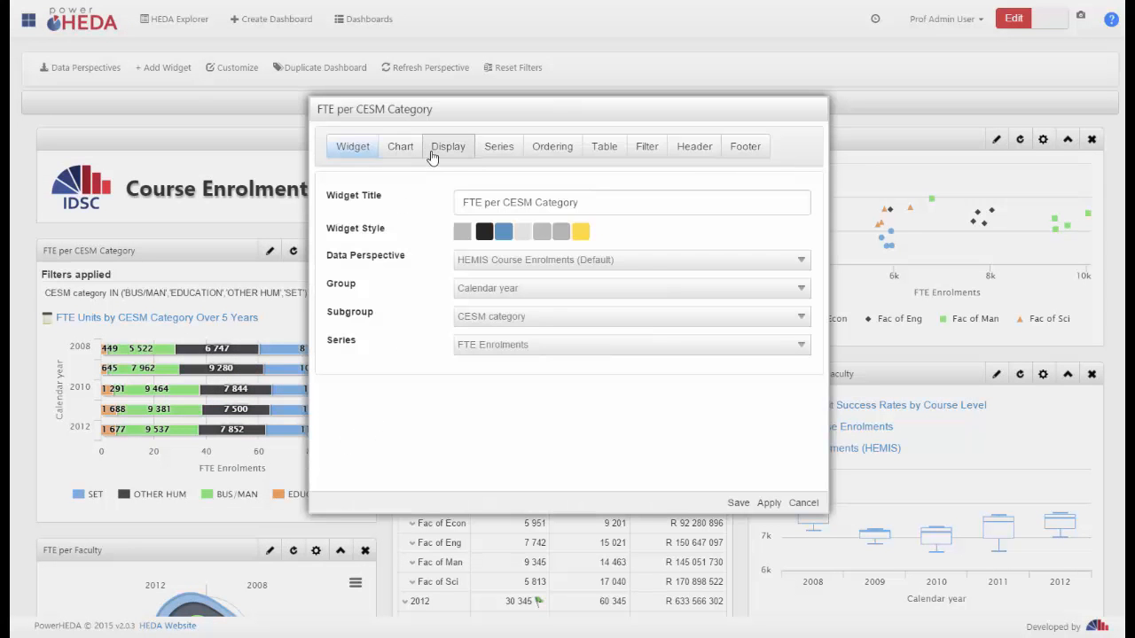
Turn off Grouped Tooltip for the FTE per CESM Category widget, save it and check a bar segment's tooltip
click(448, 146)
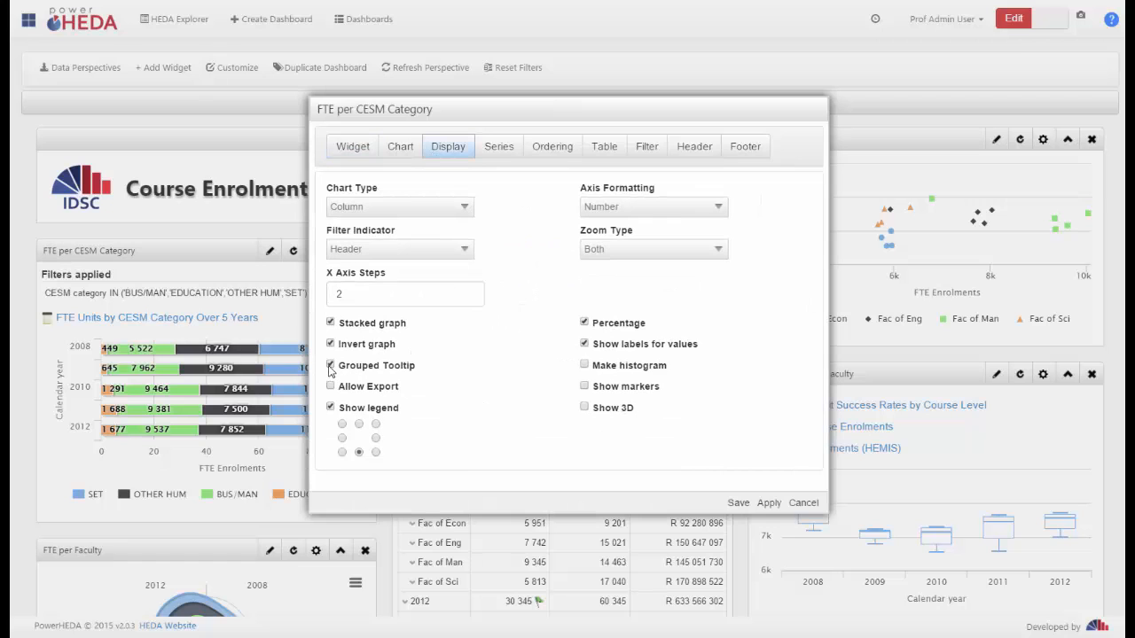
click(331, 365)
click(730, 502)
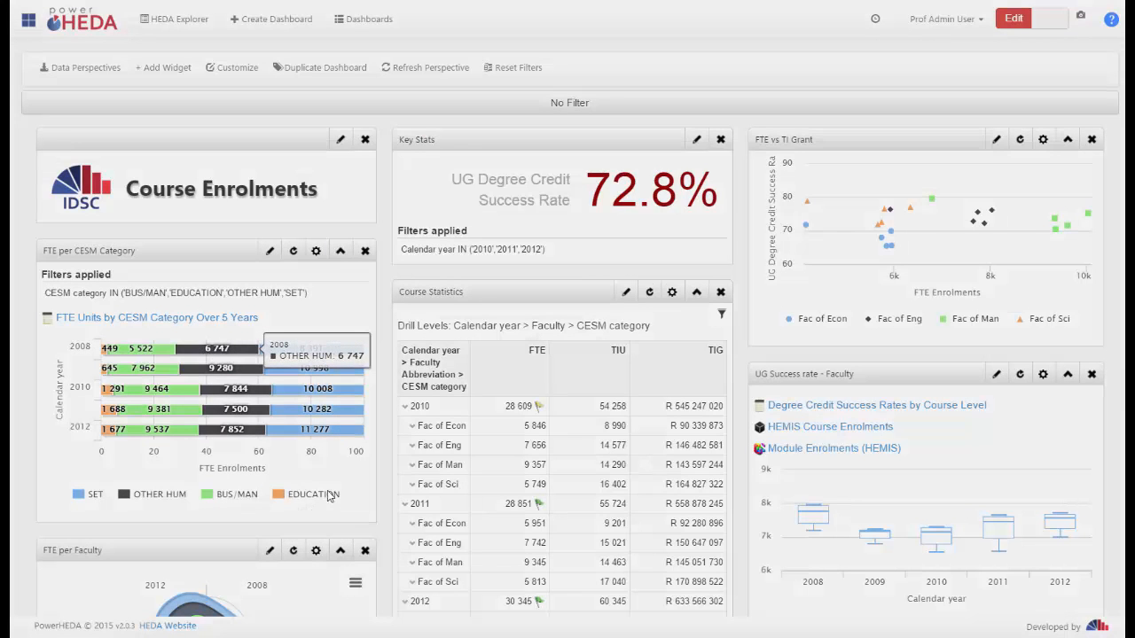
Turn Grouped Tooltip back on for the FTE per CESM Category widget and save it
double_click(328, 481)
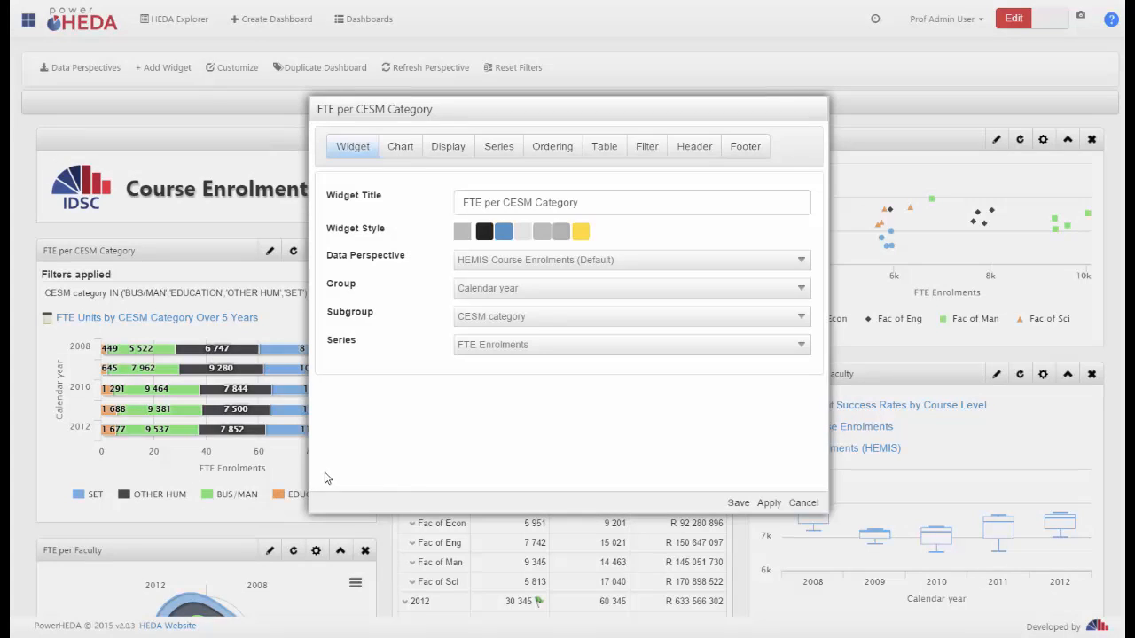
click(445, 146)
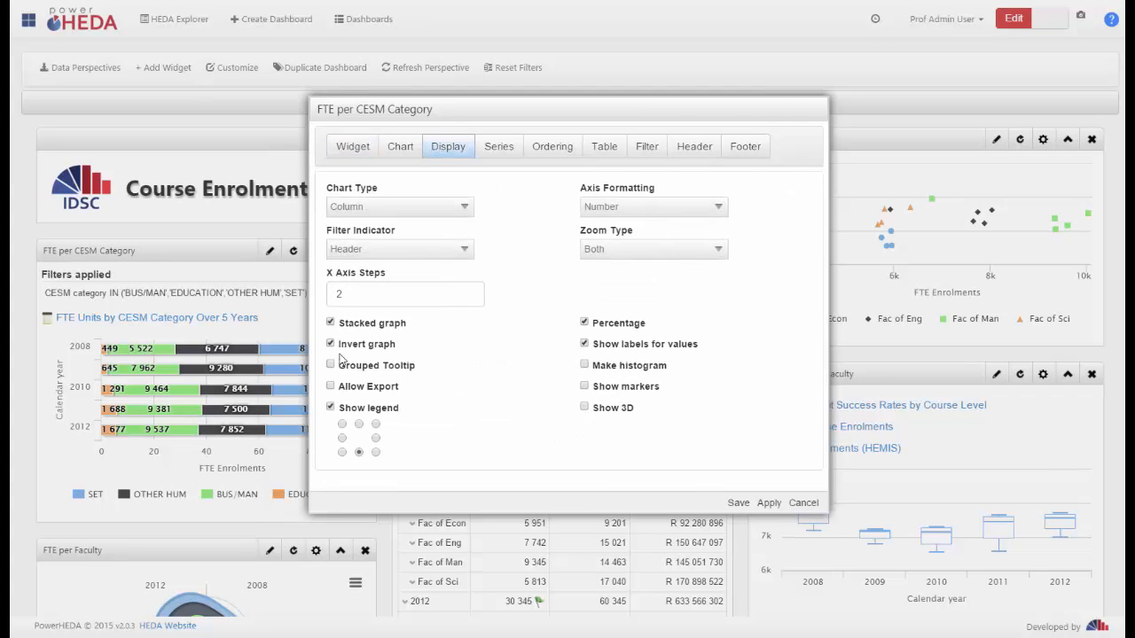
click(330, 366)
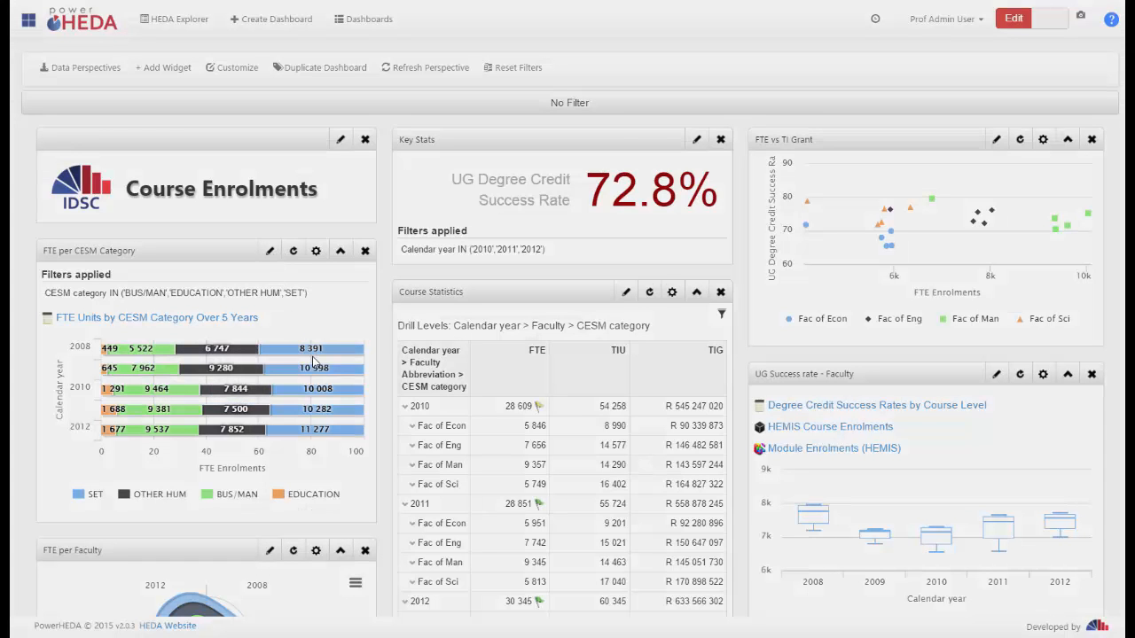
Enable the Make histogram option for the FTE per CESM Category widget and save it
click(316, 251)
click(448, 147)
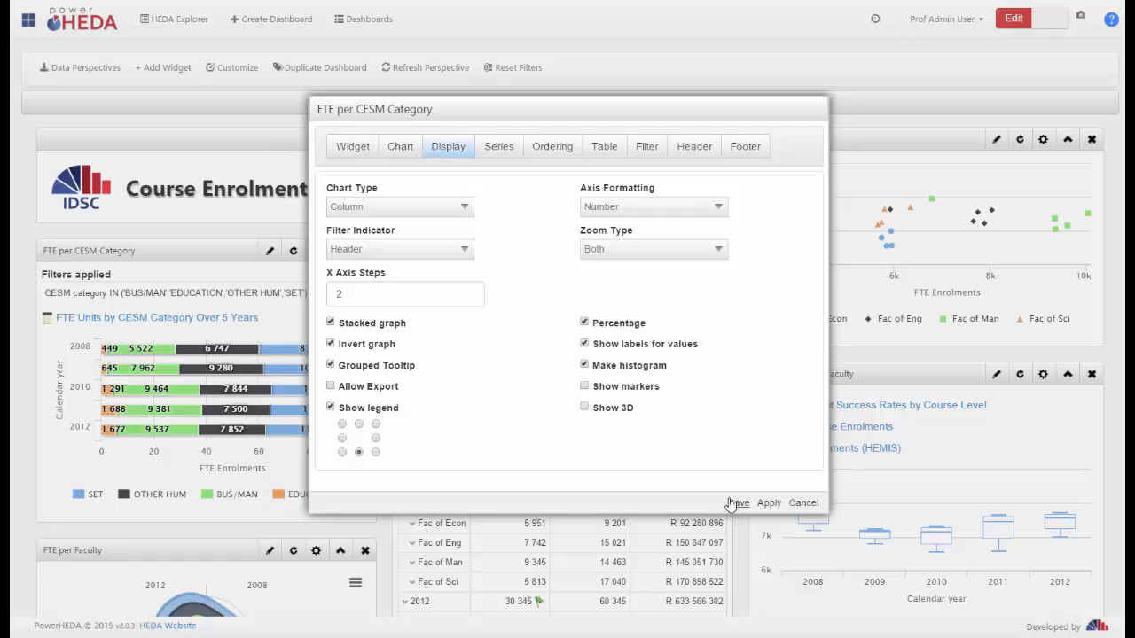
click(281, 457)
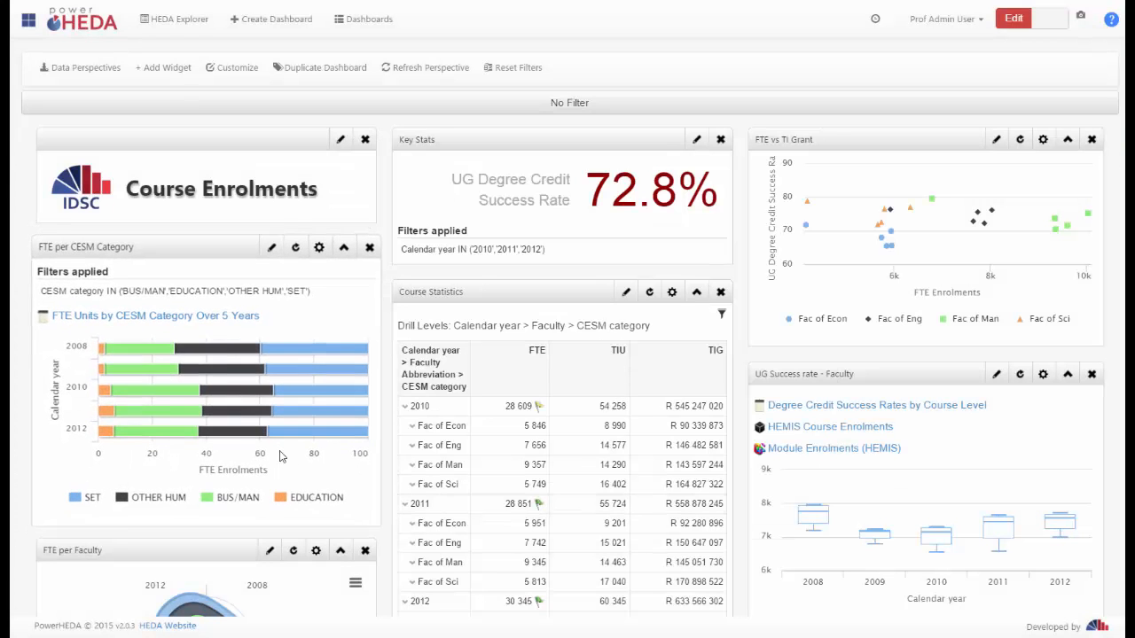
Change the FTE per CESM Category widget's chart type to Bar, turn off Grouped Tooltip and save it
click(271, 252)
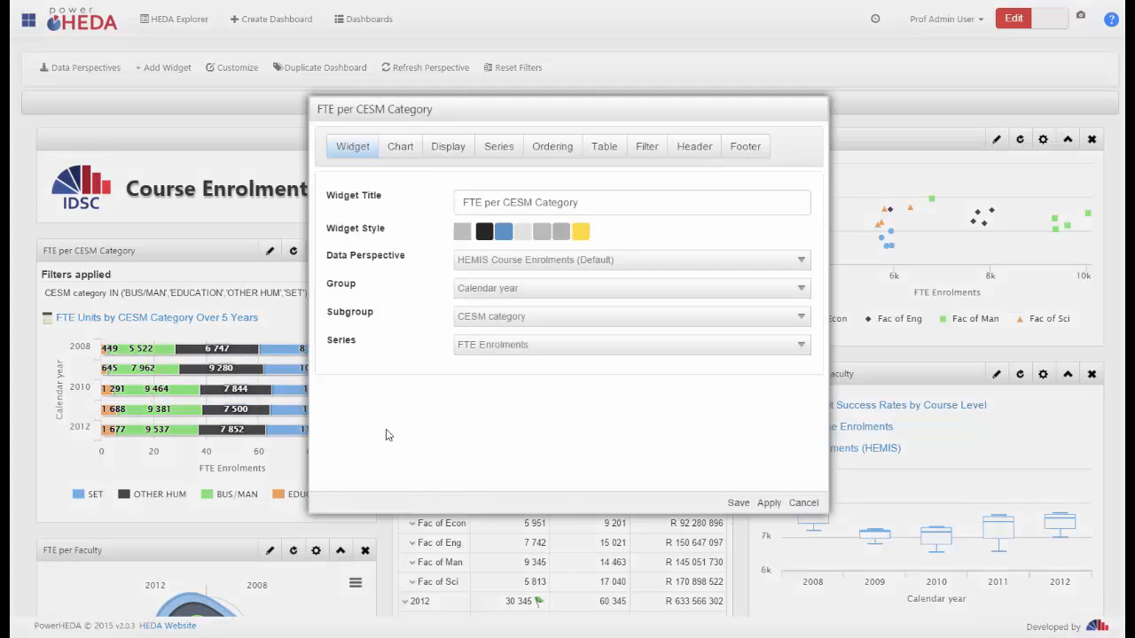
click(447, 150)
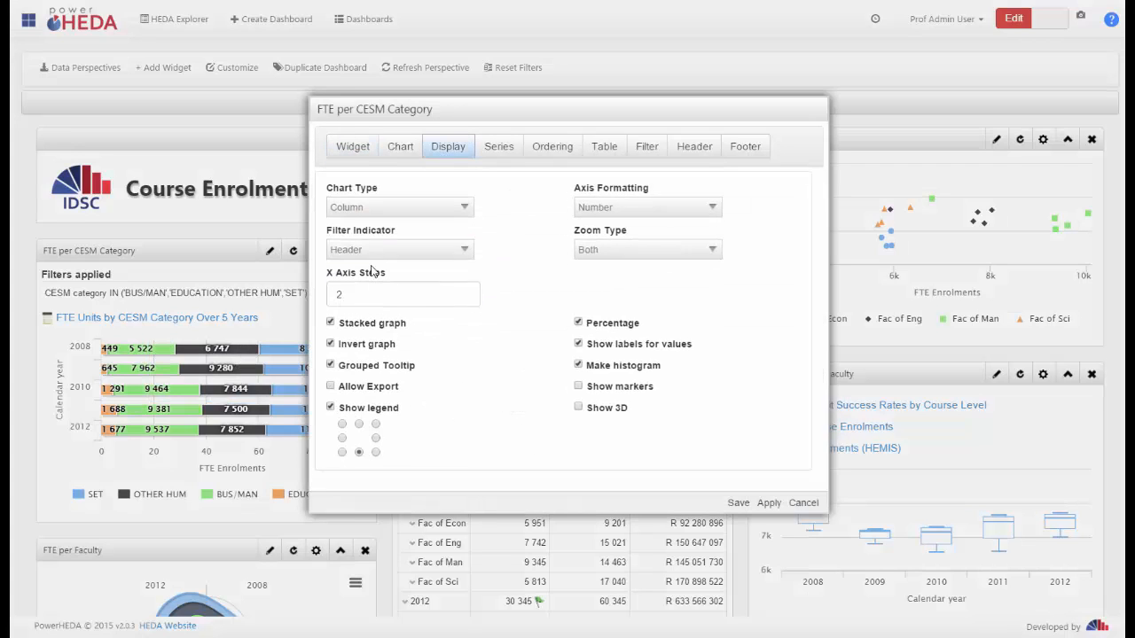
click(379, 206)
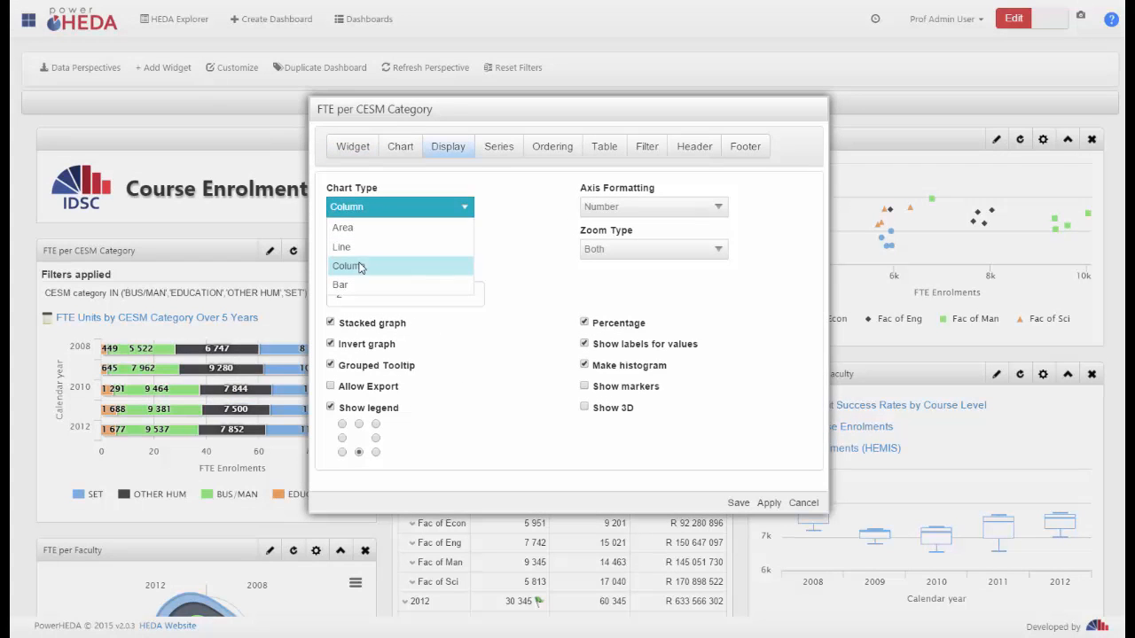
click(359, 285)
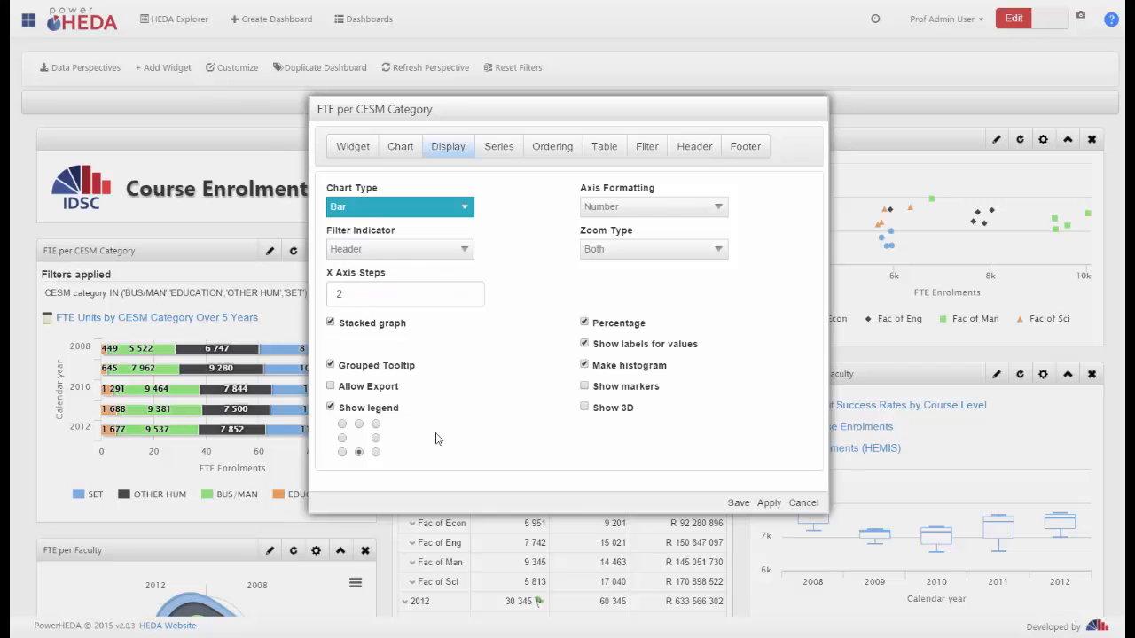
click(330, 365)
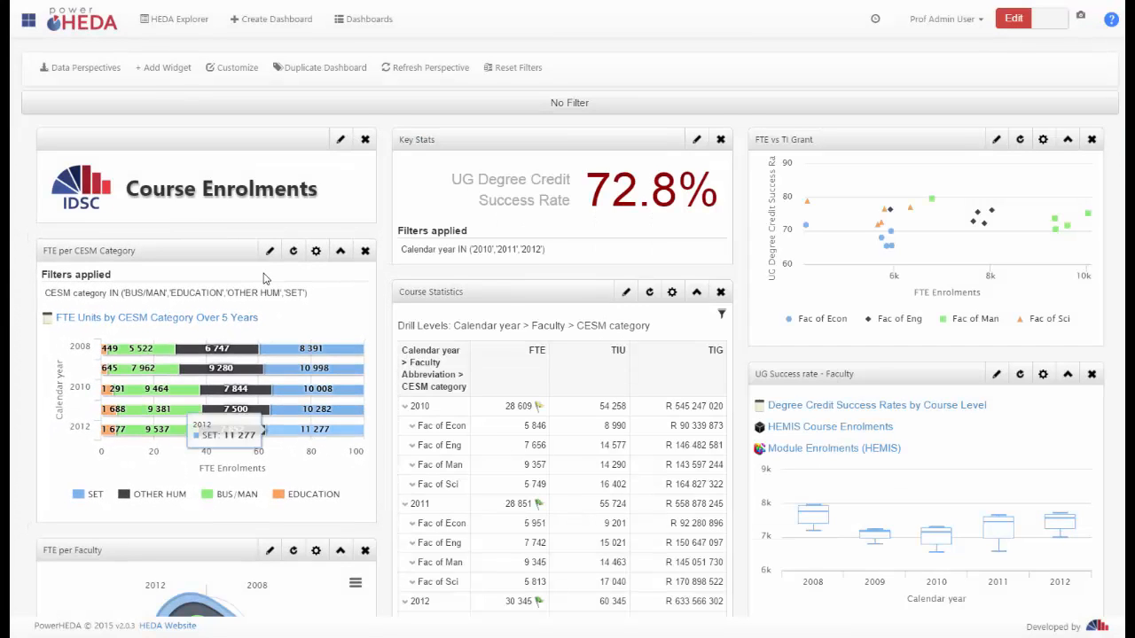
Turn off Stacked graph and Percentage for the FTE per CESM Category widget and save it
click(271, 253)
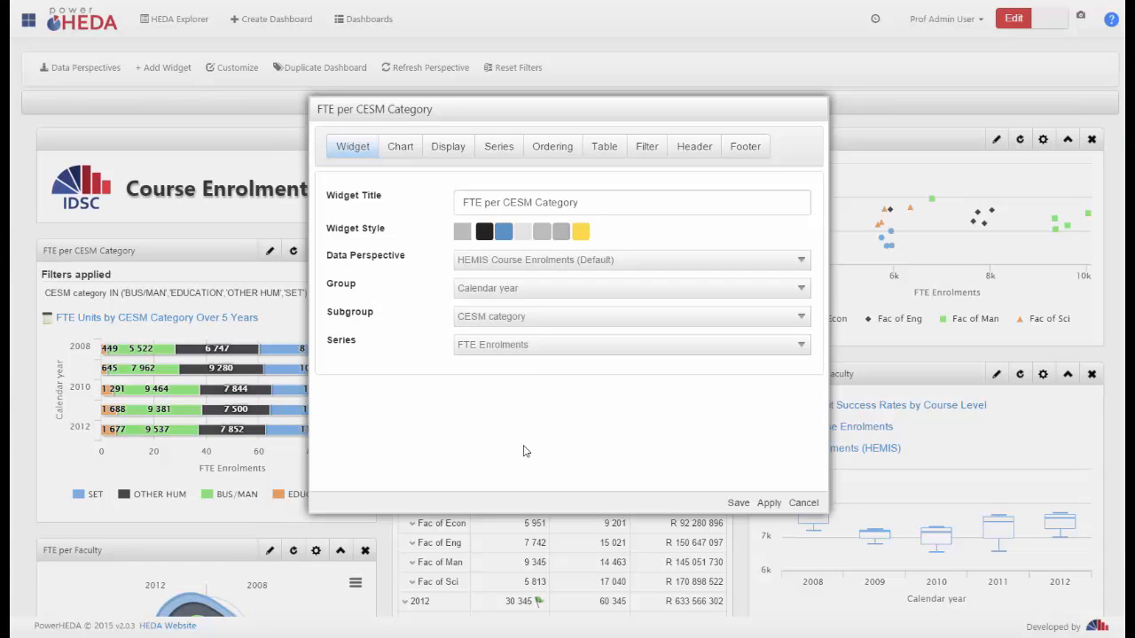
click(447, 148)
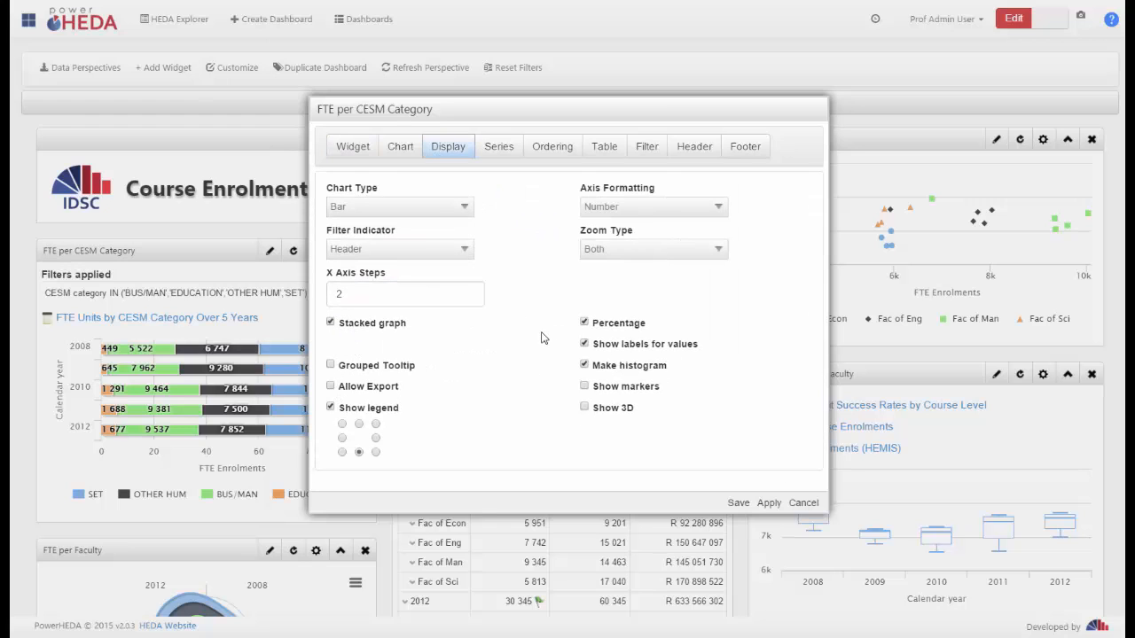
click(331, 323)
click(737, 502)
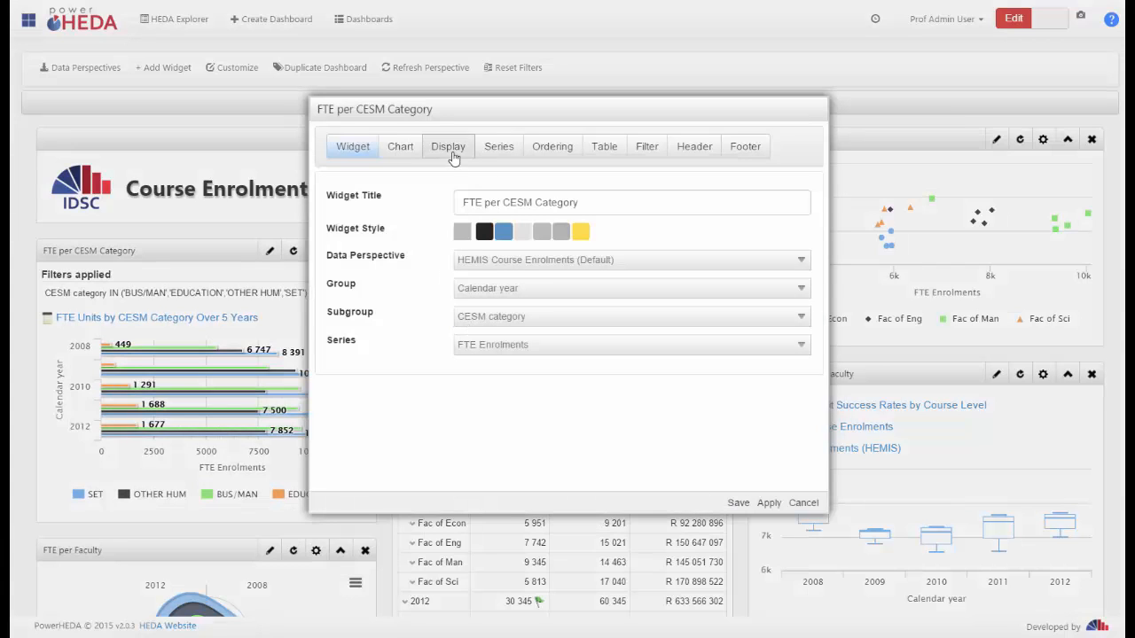
Set the FTE per CESM Category chart type to Column, turn off Show labels for values and save the widget
click(447, 146)
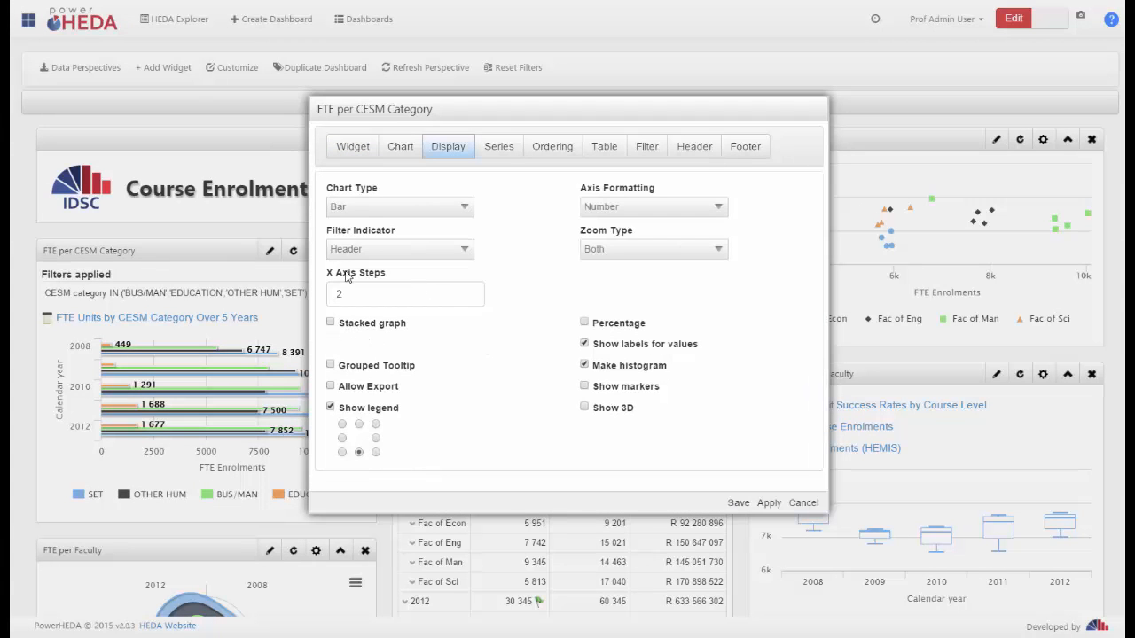
click(372, 207)
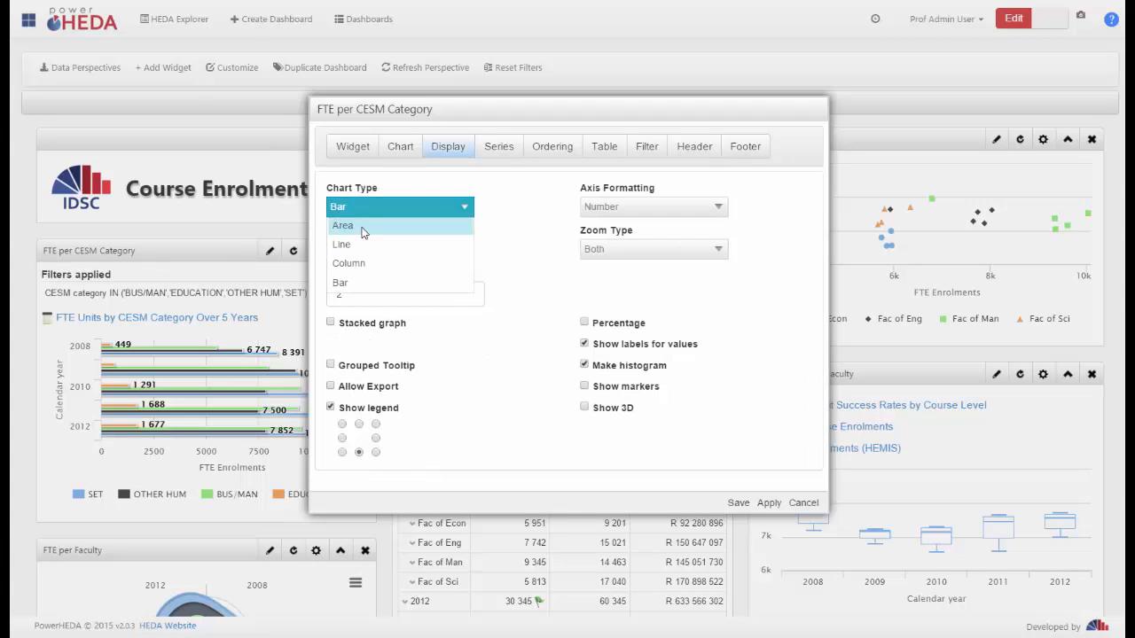
click(595, 346)
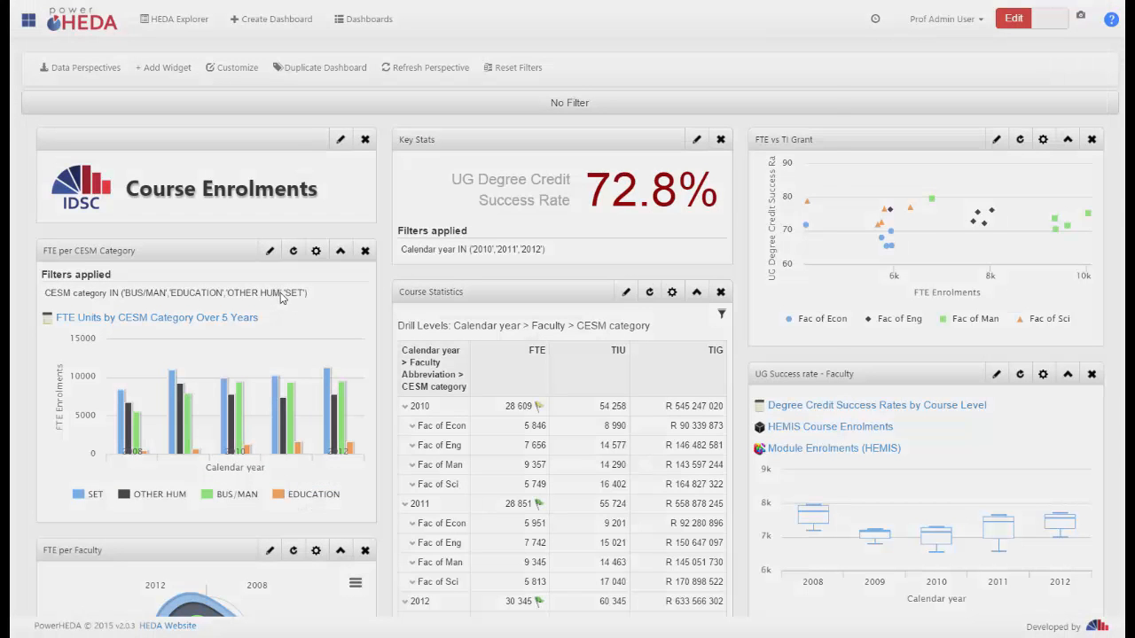
Enable Allow Export for the FTE per CESM Category widget, save it and check the chart's export options
click(316, 251)
click(439, 152)
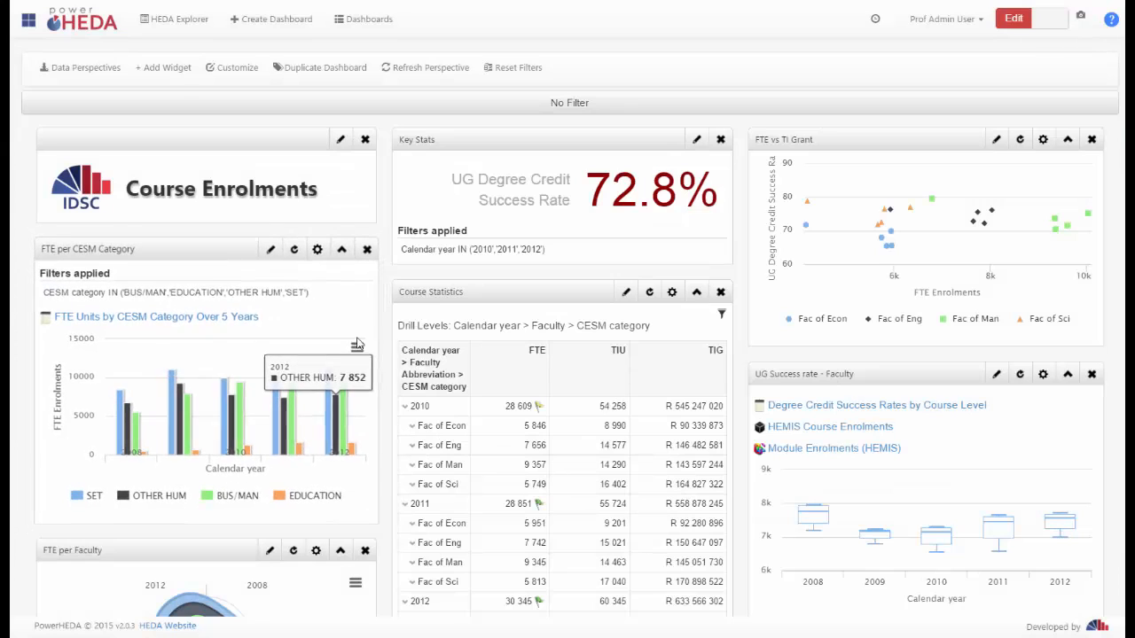
click(354, 348)
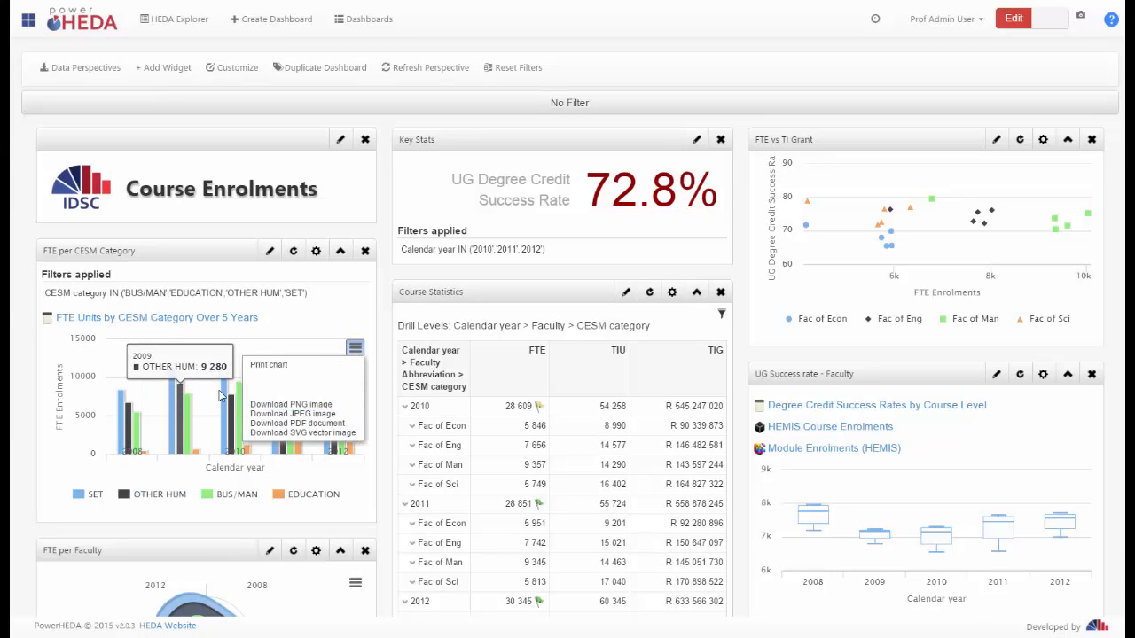
click(355, 348)
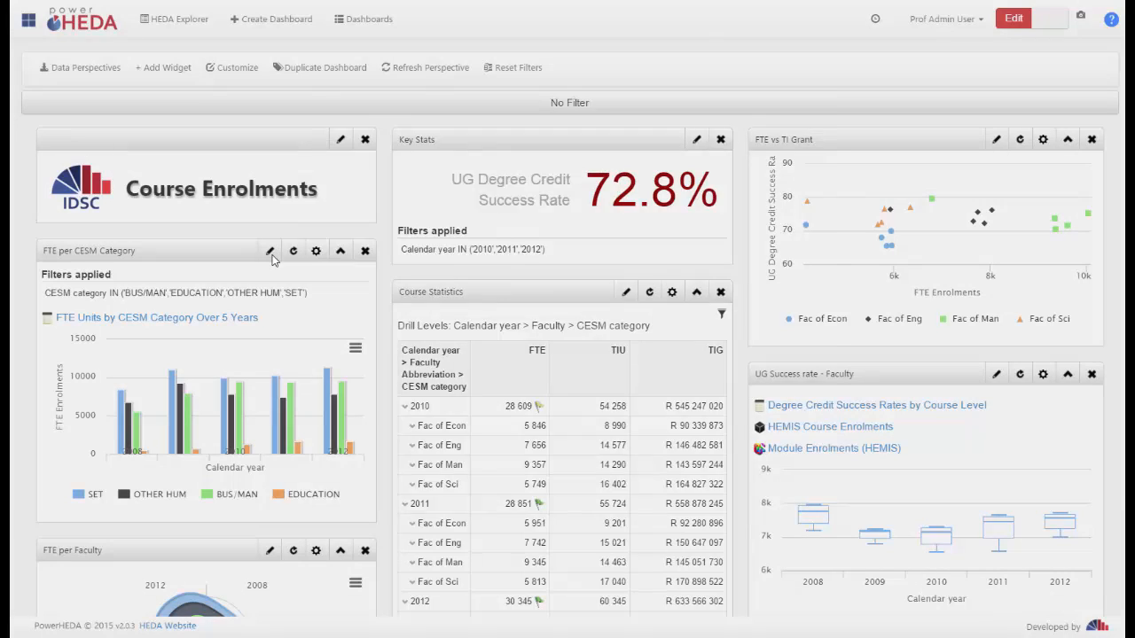
Enable Show markers and switch the FTE per CESM Category chart type to Line, saving the widget
click(270, 252)
click(445, 147)
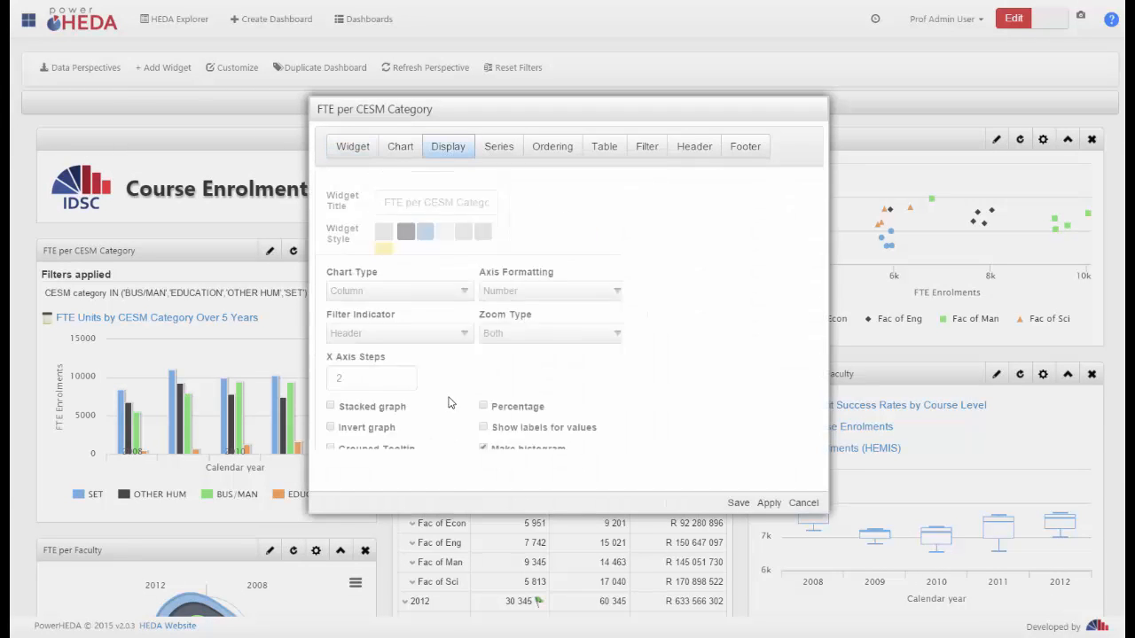
click(585, 388)
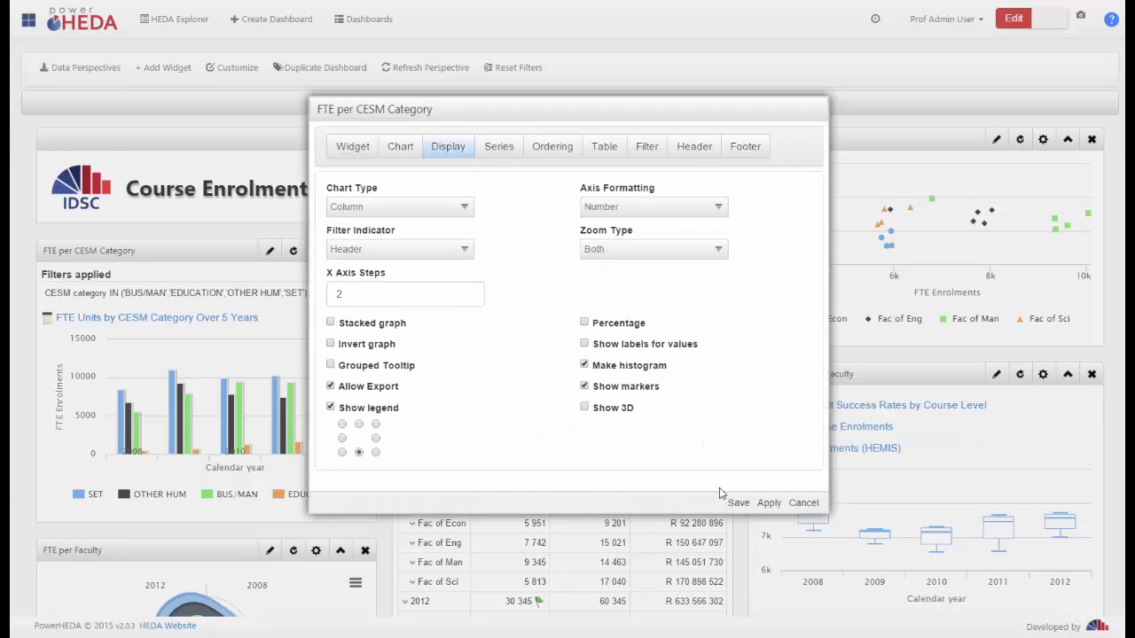
click(399, 207)
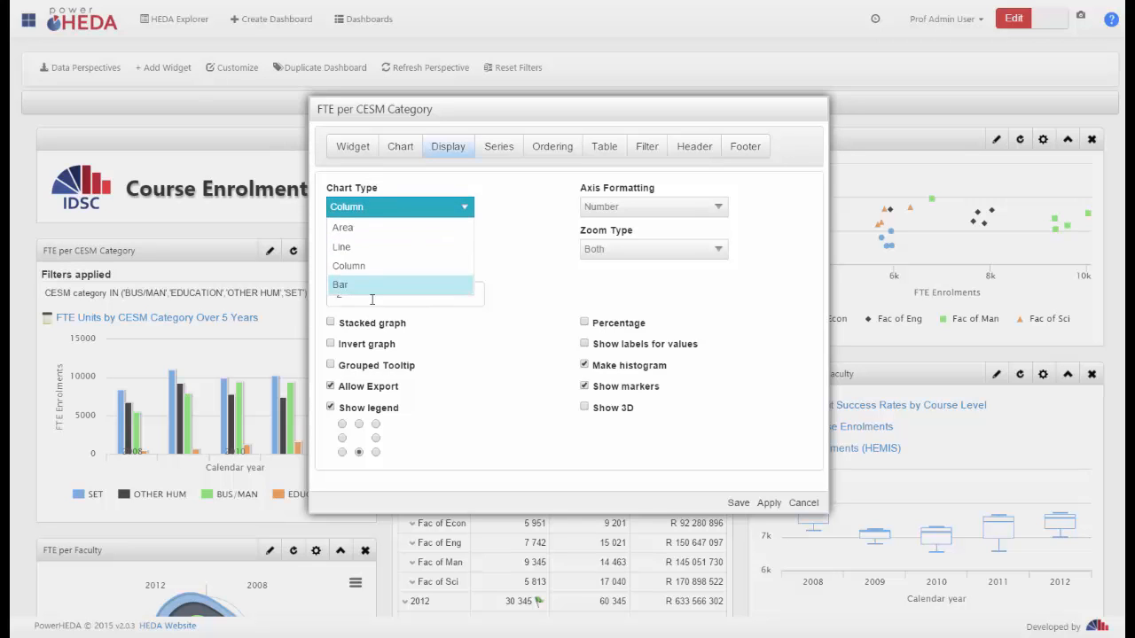
click(372, 248)
click(735, 506)
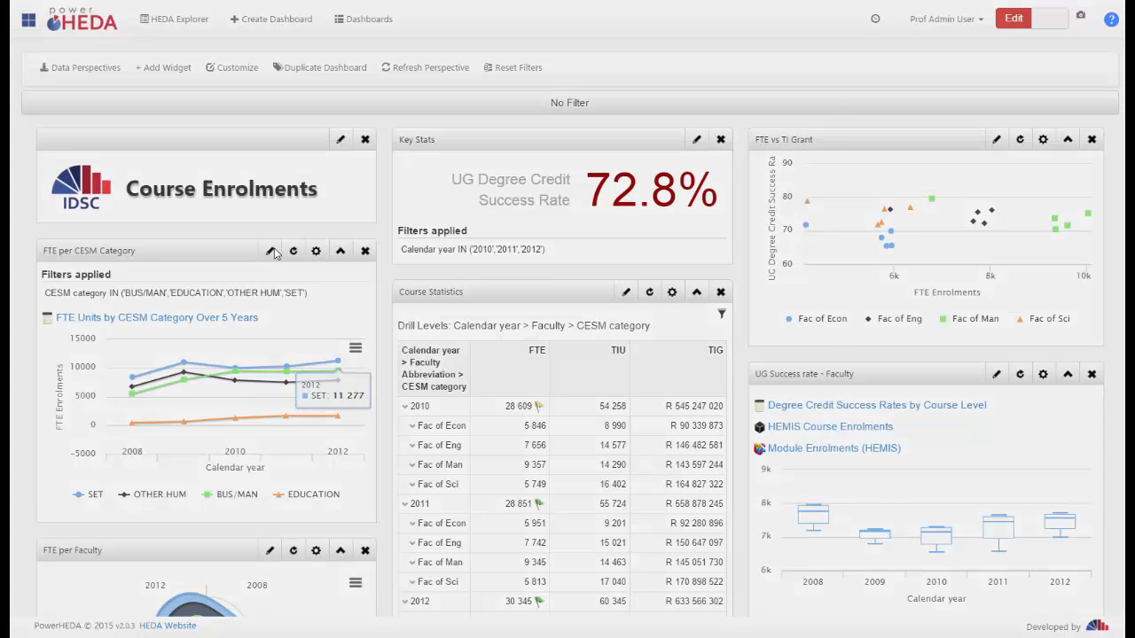
Toggle Show legend off and on for the FTE per CESM Category widget, set the legend to the bottom-right position and save
click(270, 252)
click(446, 149)
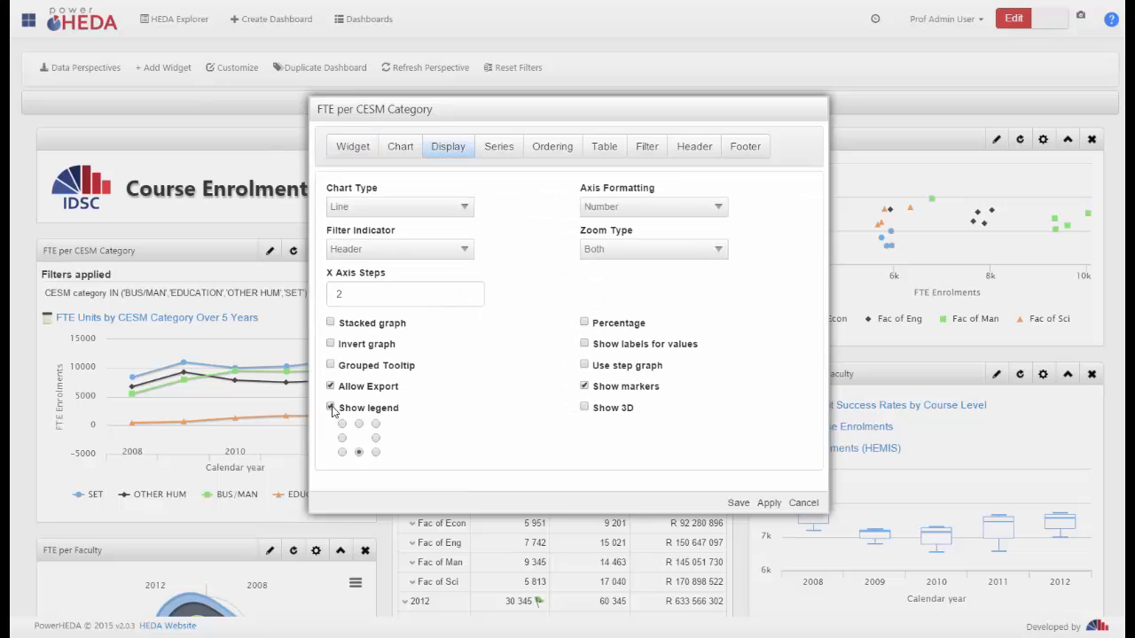
click(330, 407)
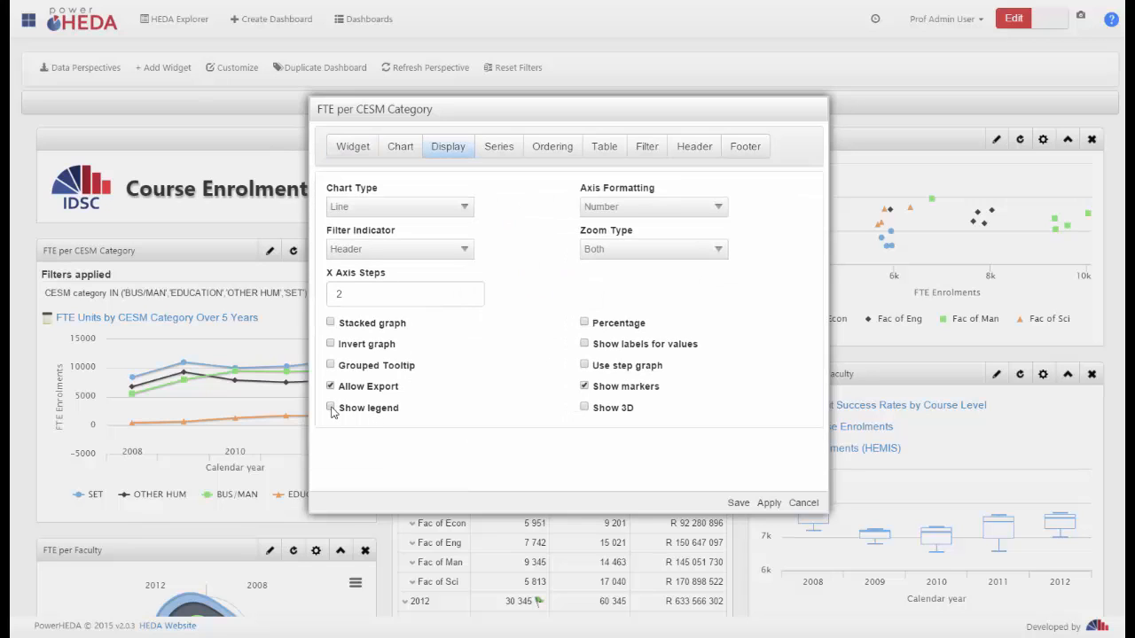
click(330, 408)
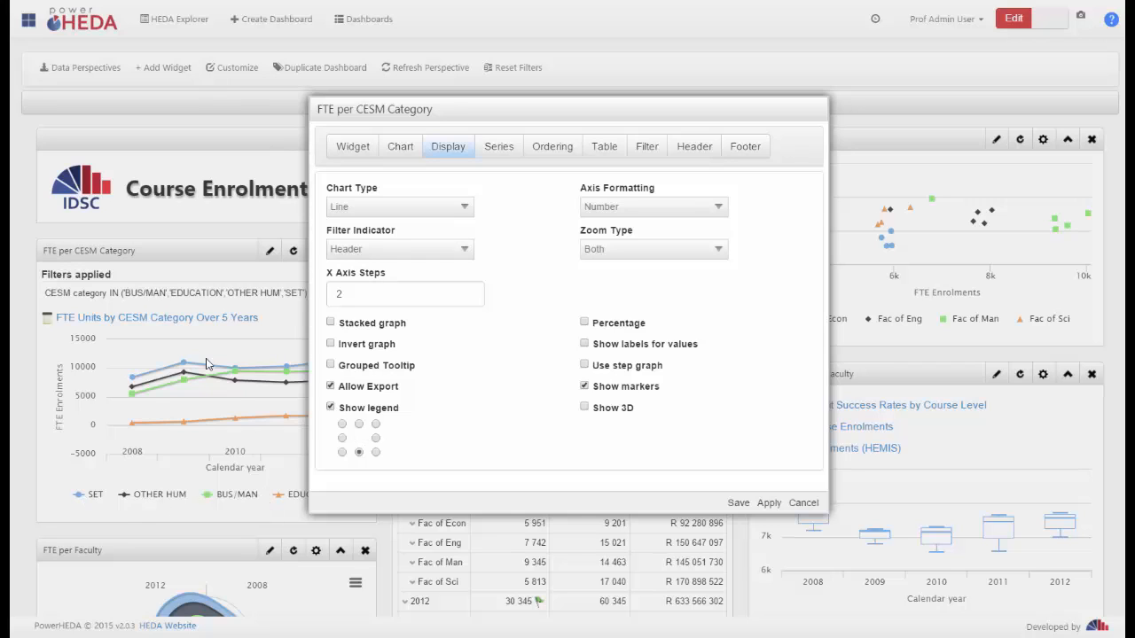
click(375, 438)
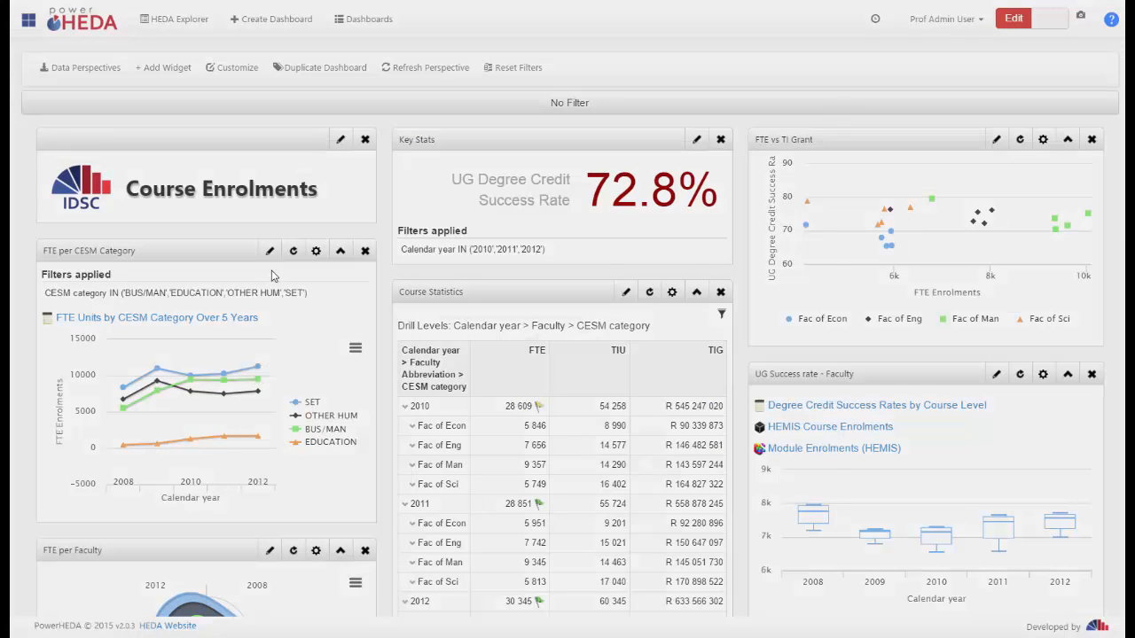
Change the FTE per CESM Category chart type to Column, enable Show 3D and save the widget
click(270, 251)
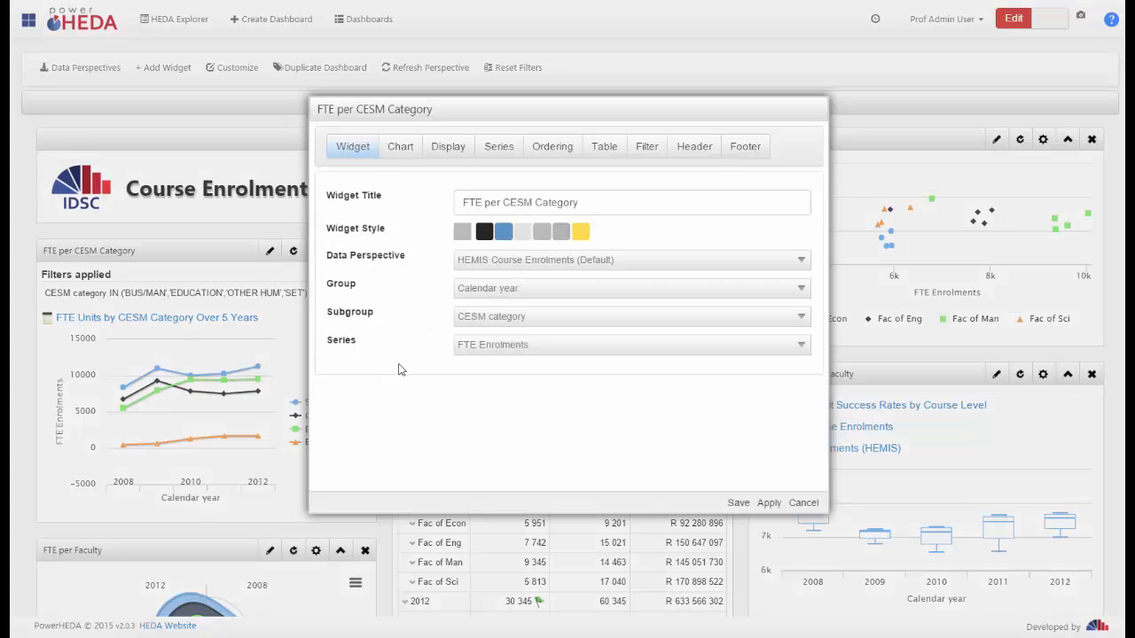
click(440, 150)
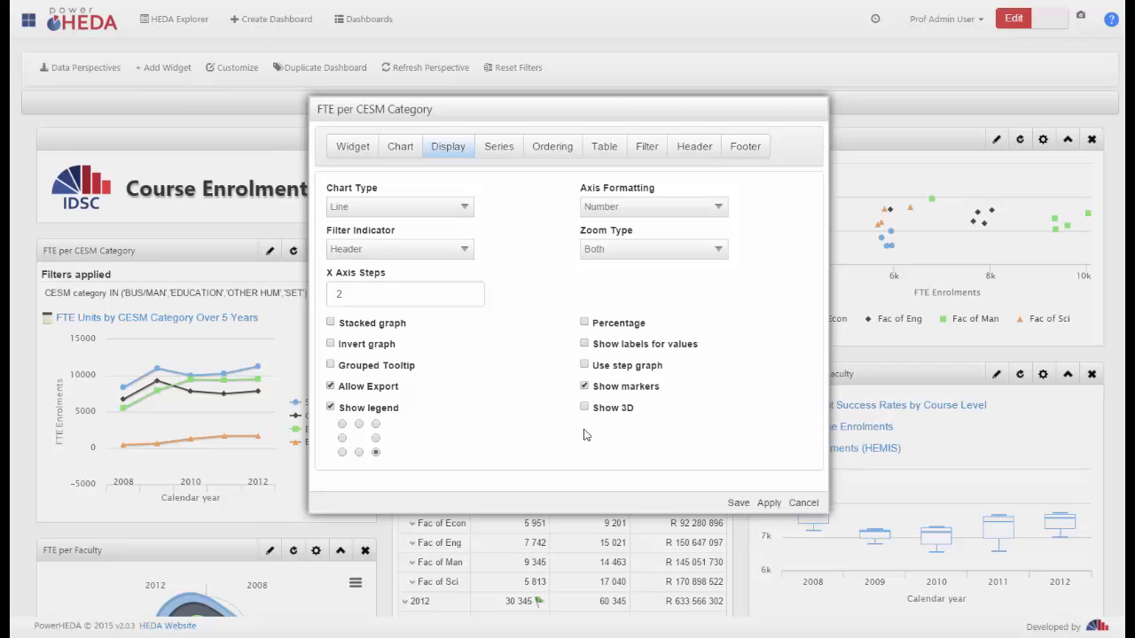
click(460, 209)
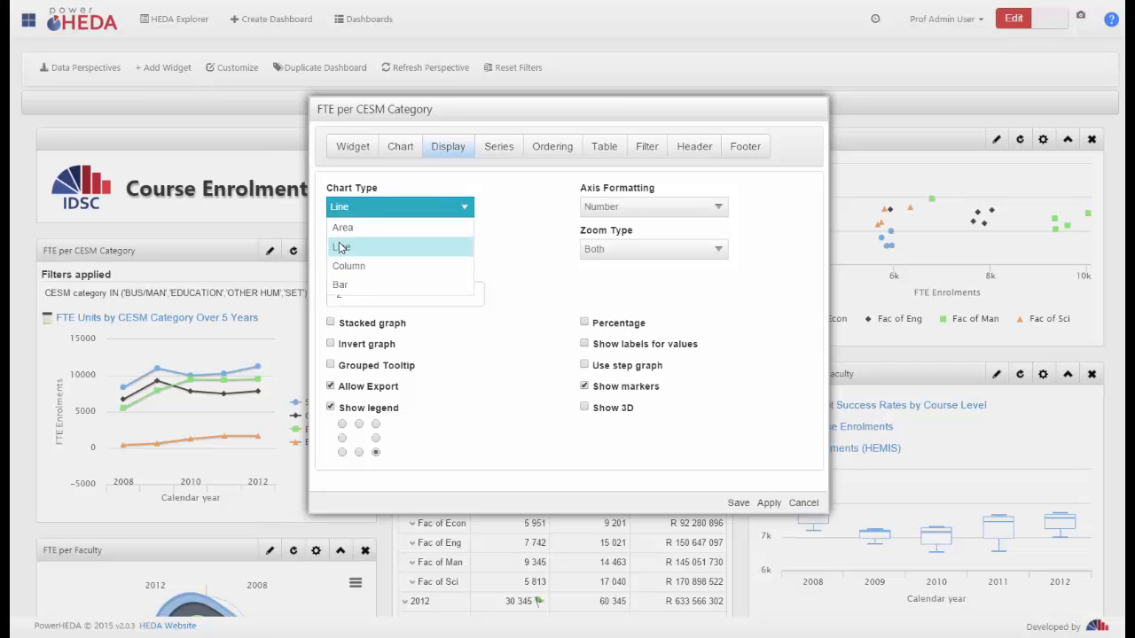
click(585, 408)
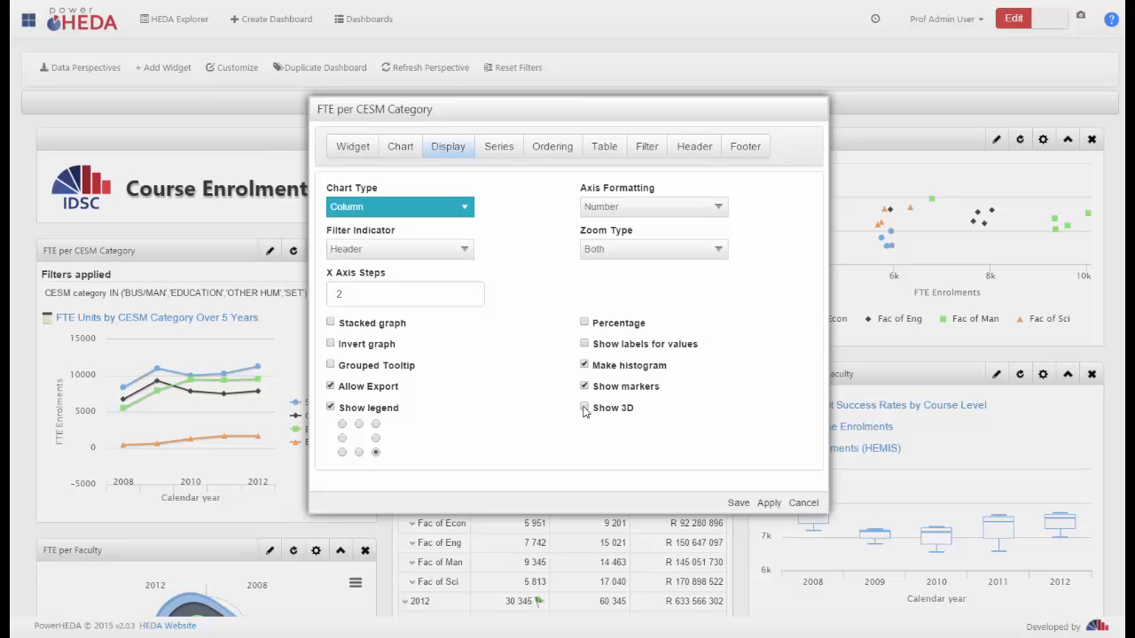
click(737, 504)
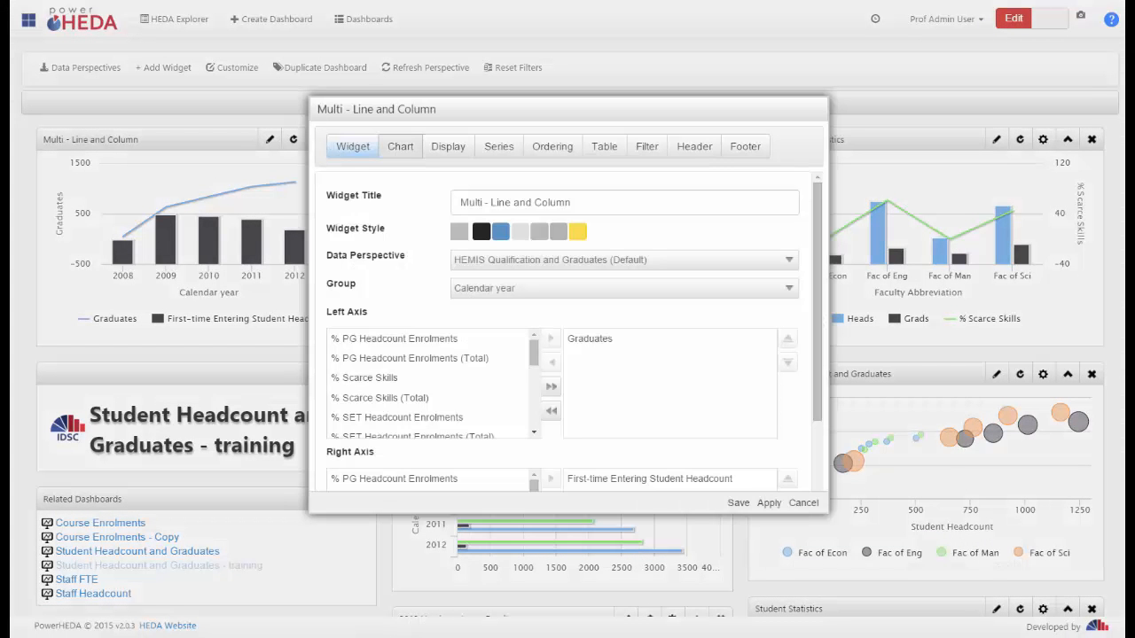
Enable Synchronize axis in the Multi - Line and Column widget's display settings and save the widget
click(447, 146)
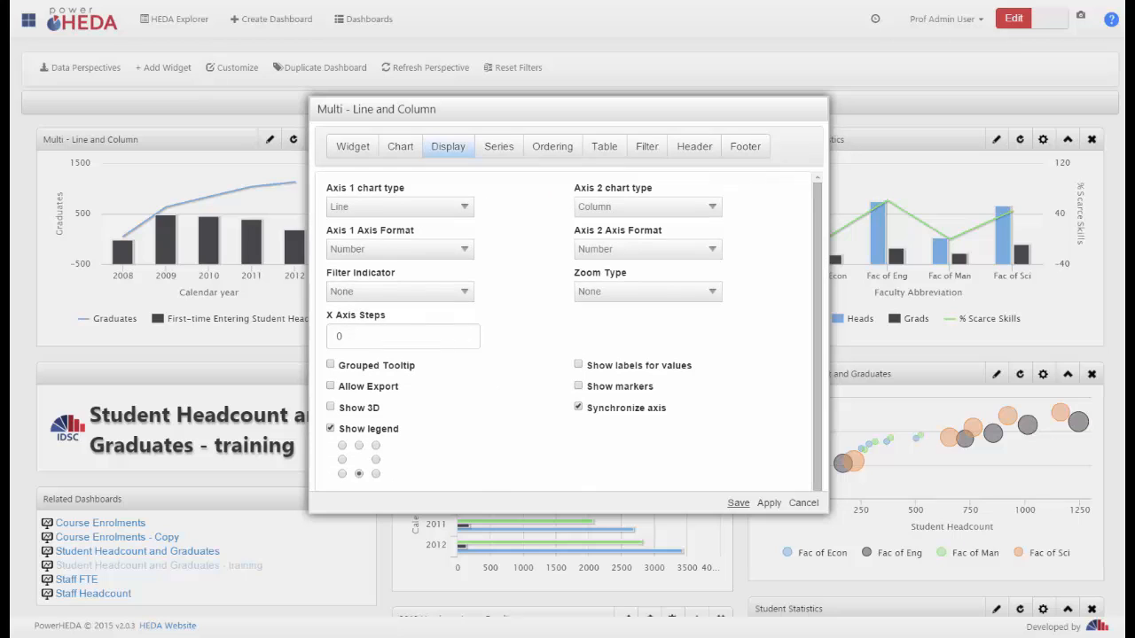
click(738, 502)
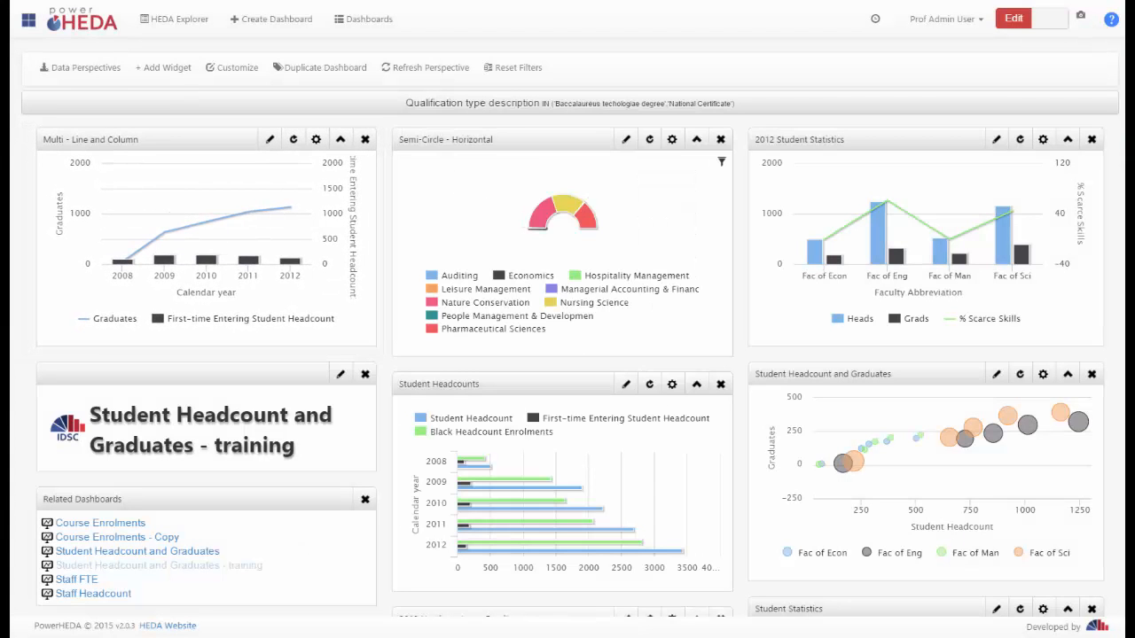
mouse_move(123, 260)
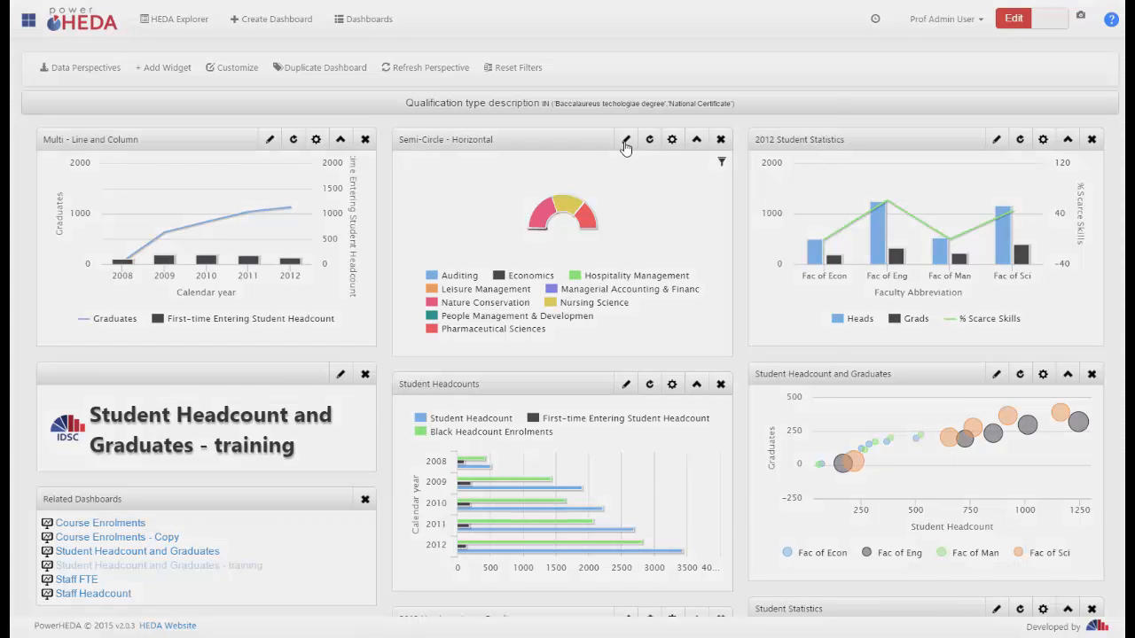
Set the Semi-Circle - Horizontal widget's Angle Start to -50 in its display settings and save it
click(625, 142)
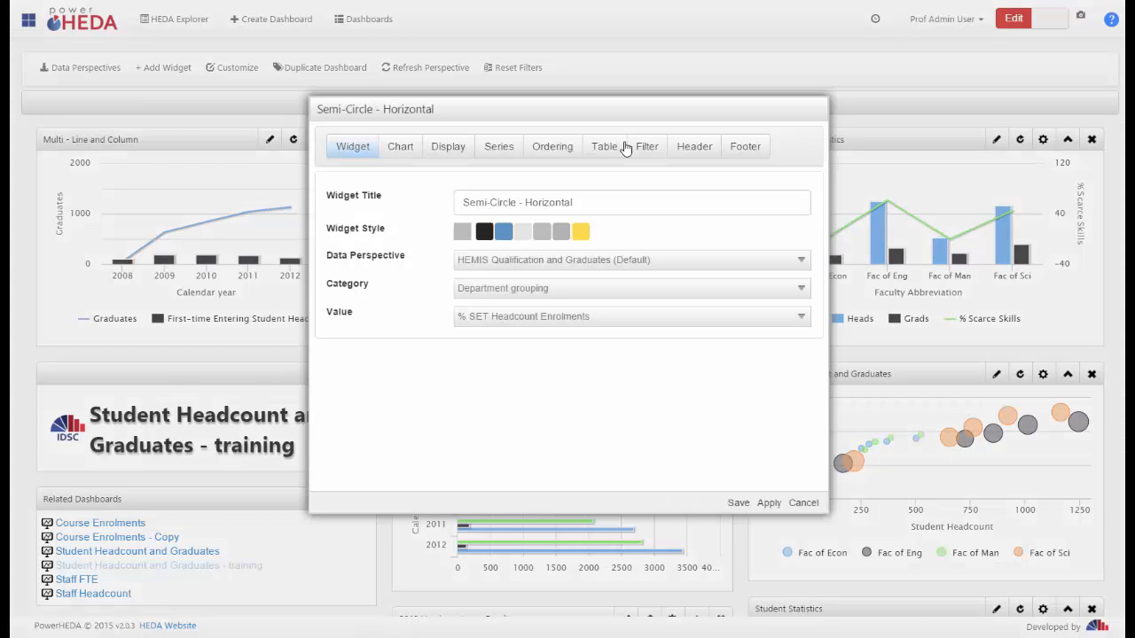
click(443, 150)
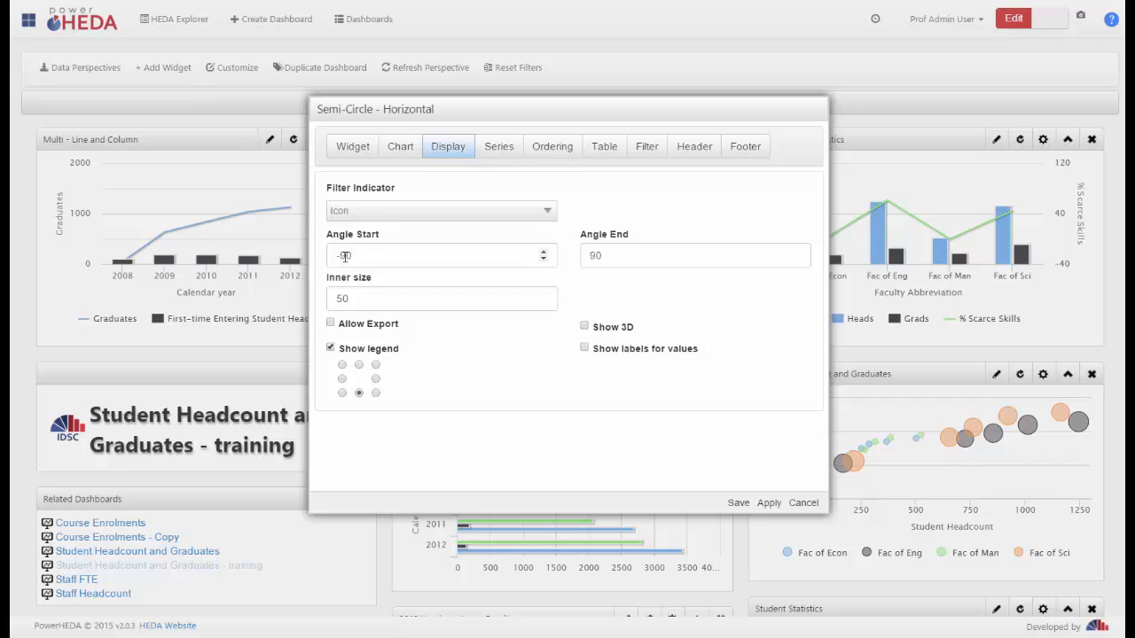
drag(346, 256, 343, 256)
text(5)
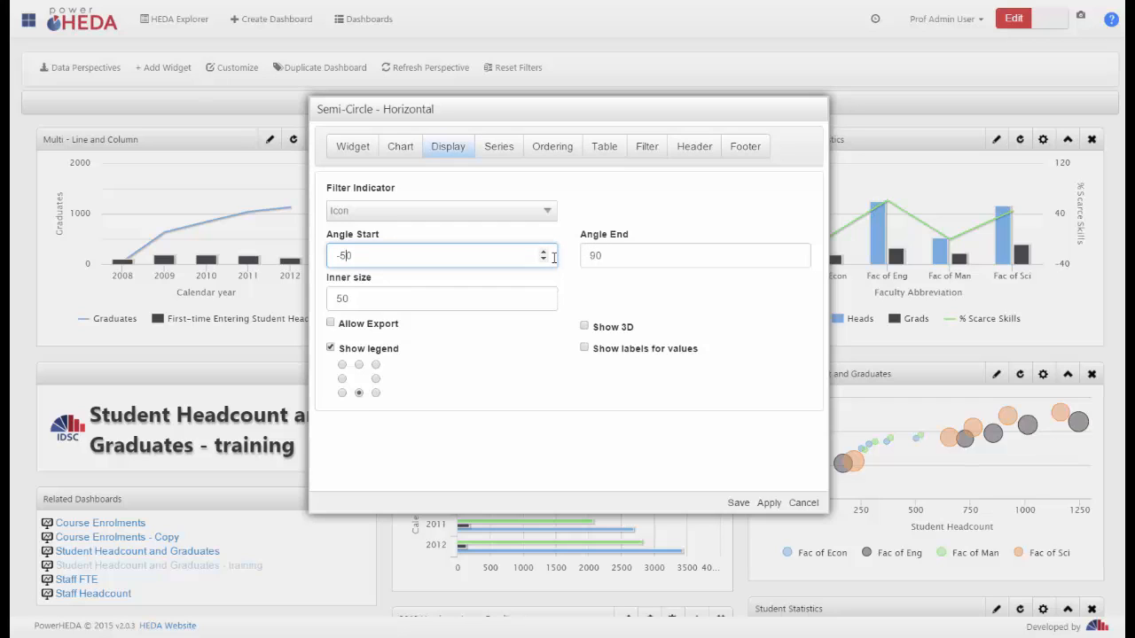
click(736, 502)
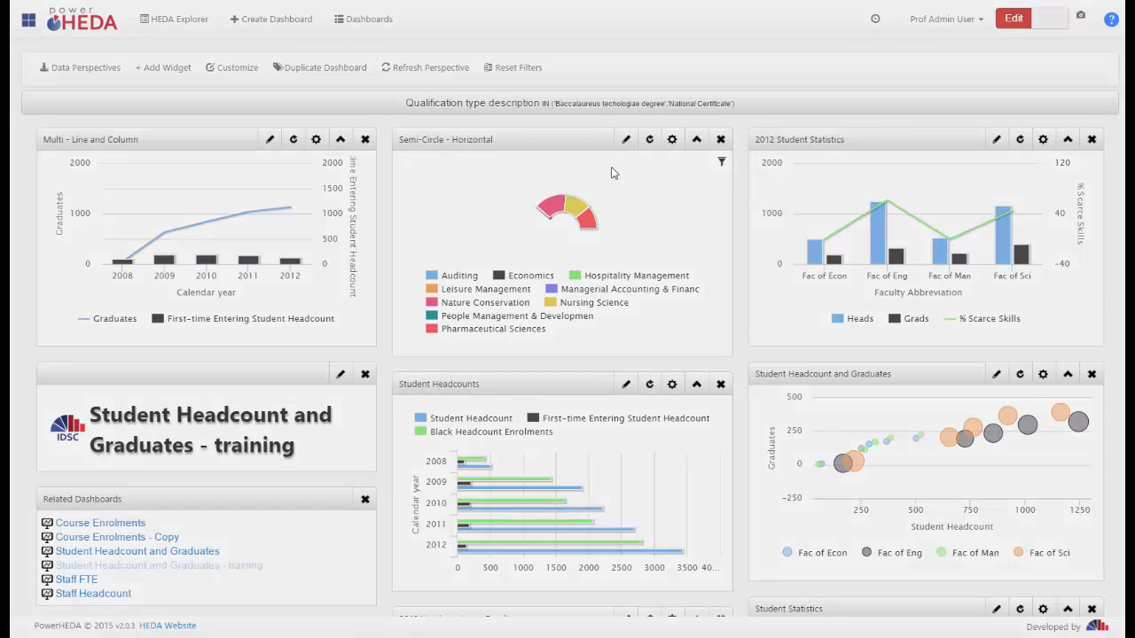
Set the Semi-Circle - Horizontal widget's Inner size to 10 in its display settings and save it
click(625, 140)
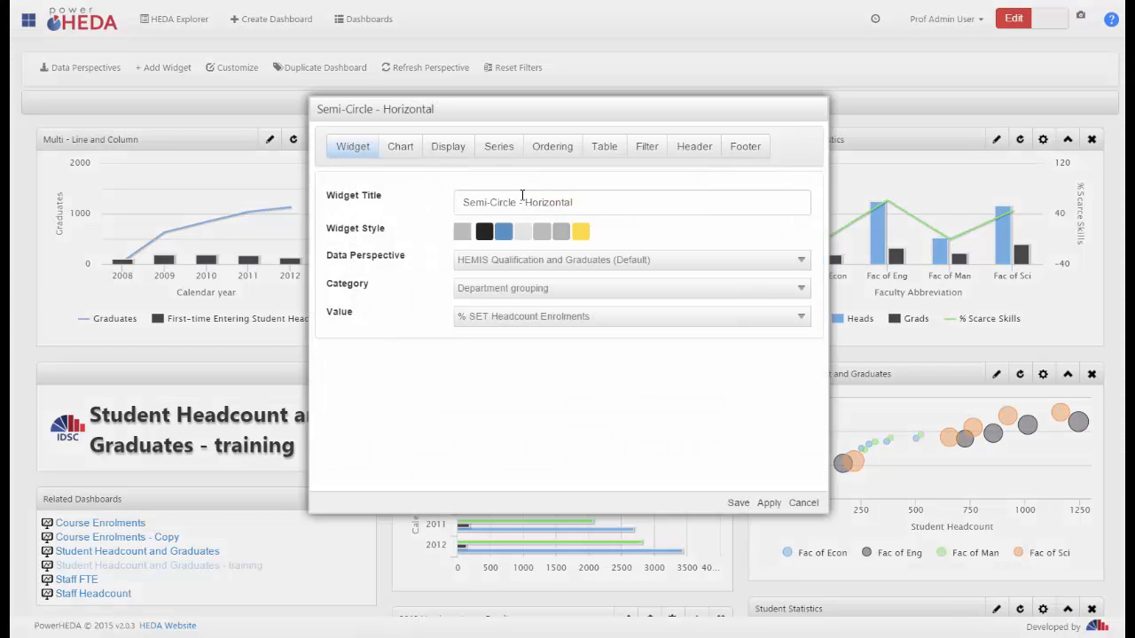
click(441, 148)
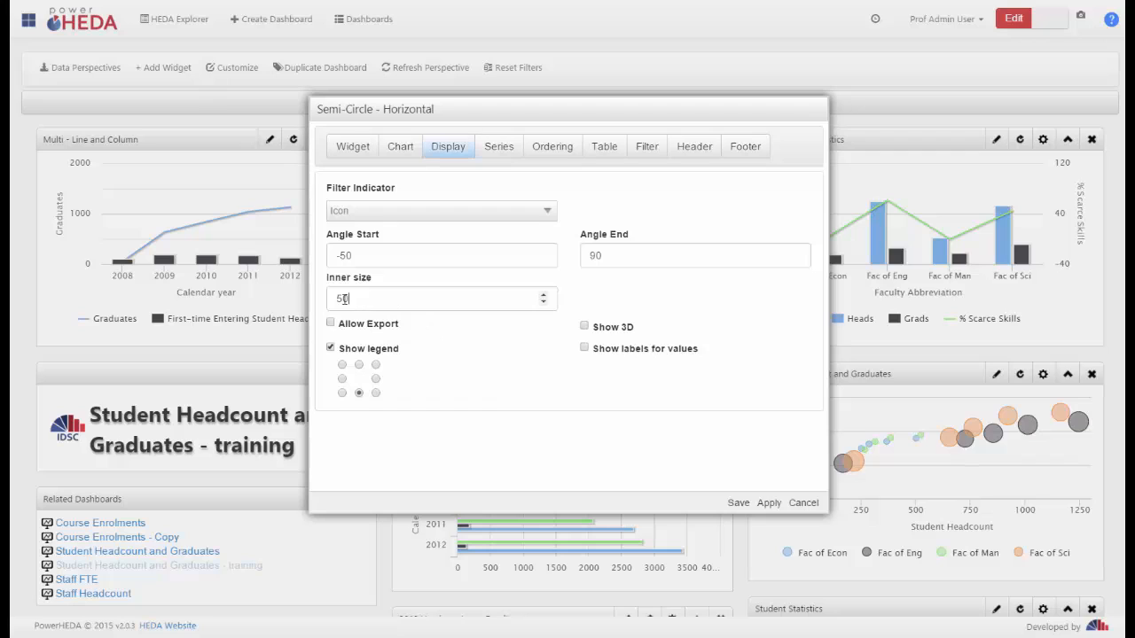
drag(356, 300, 328, 307)
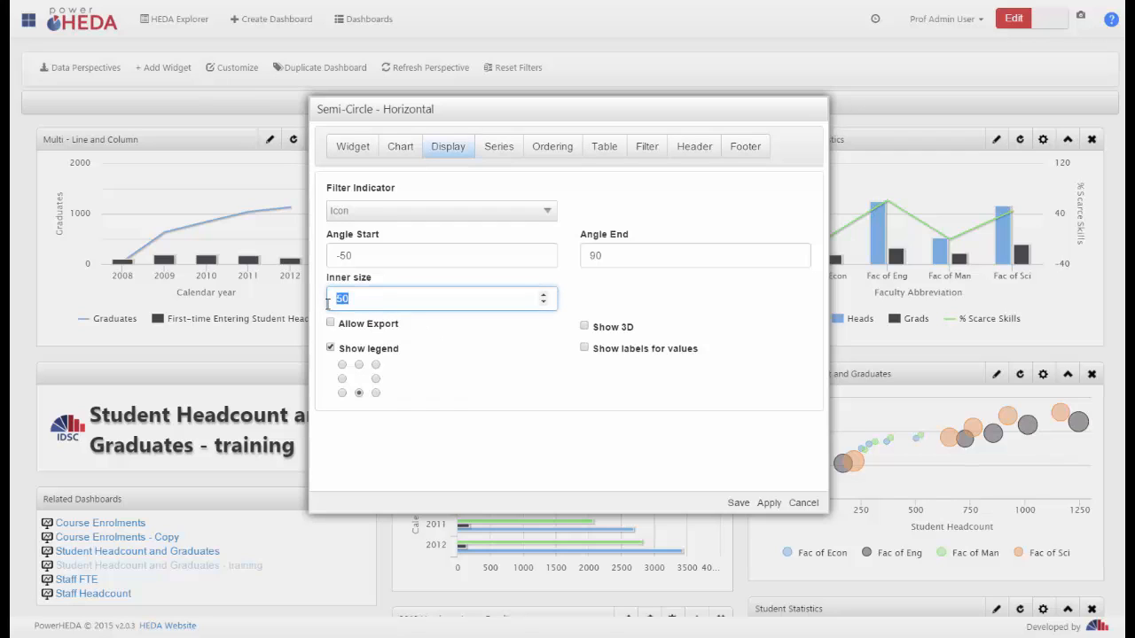
text(1)
click(737, 503)
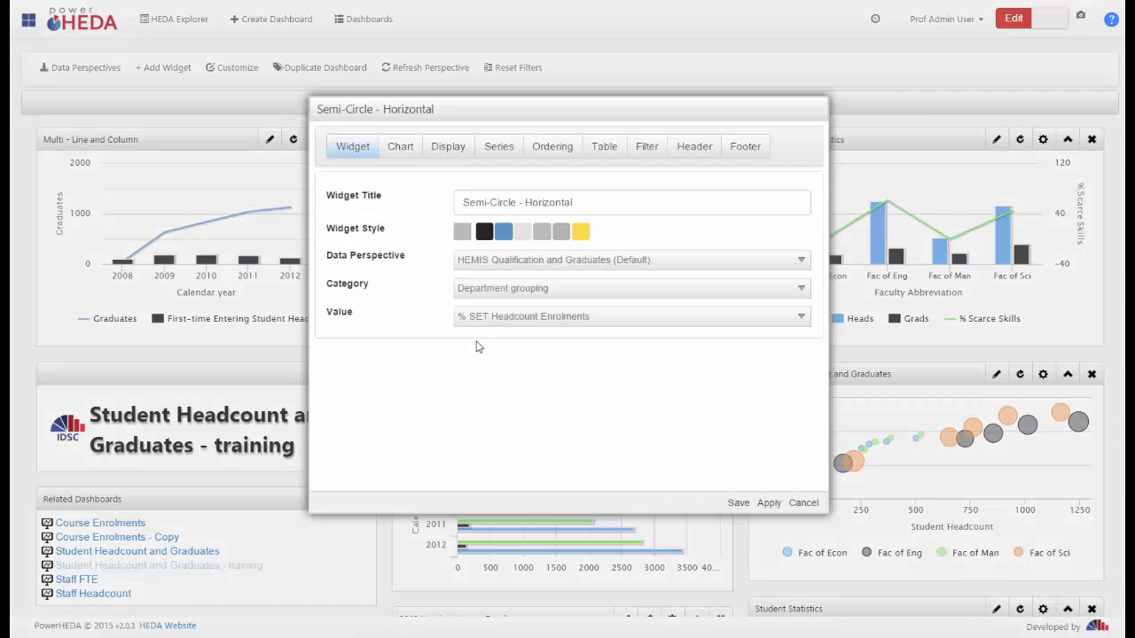
Set the Semi-Circle - Horizontal widget's Inner size to 100 in its display settings and save it
click(455, 149)
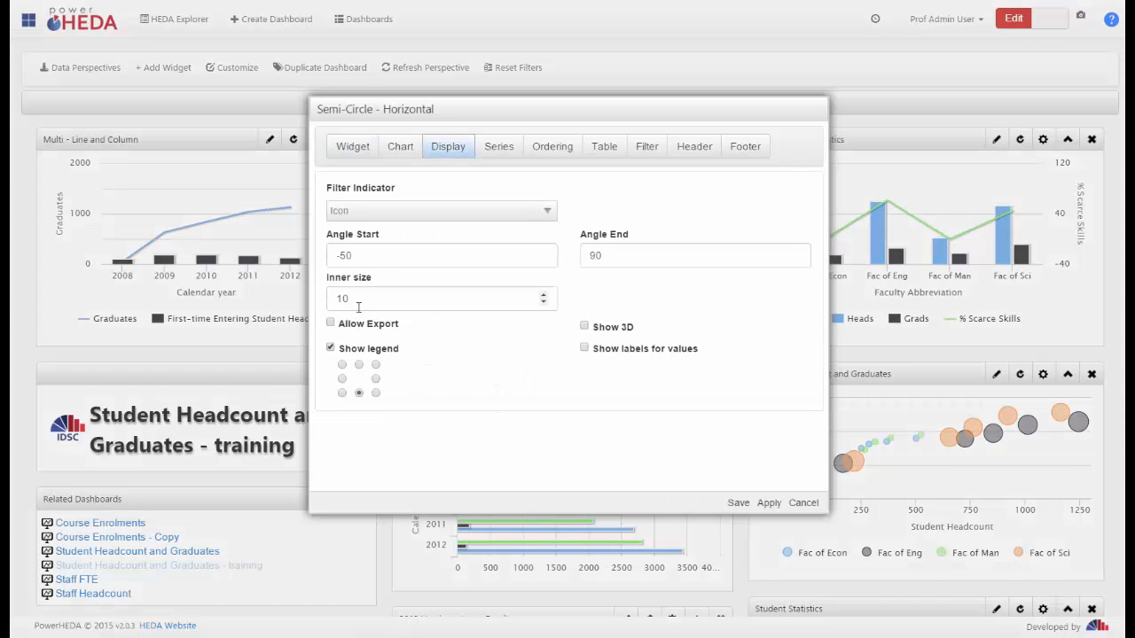
drag(359, 299, 276, 294)
text(1)
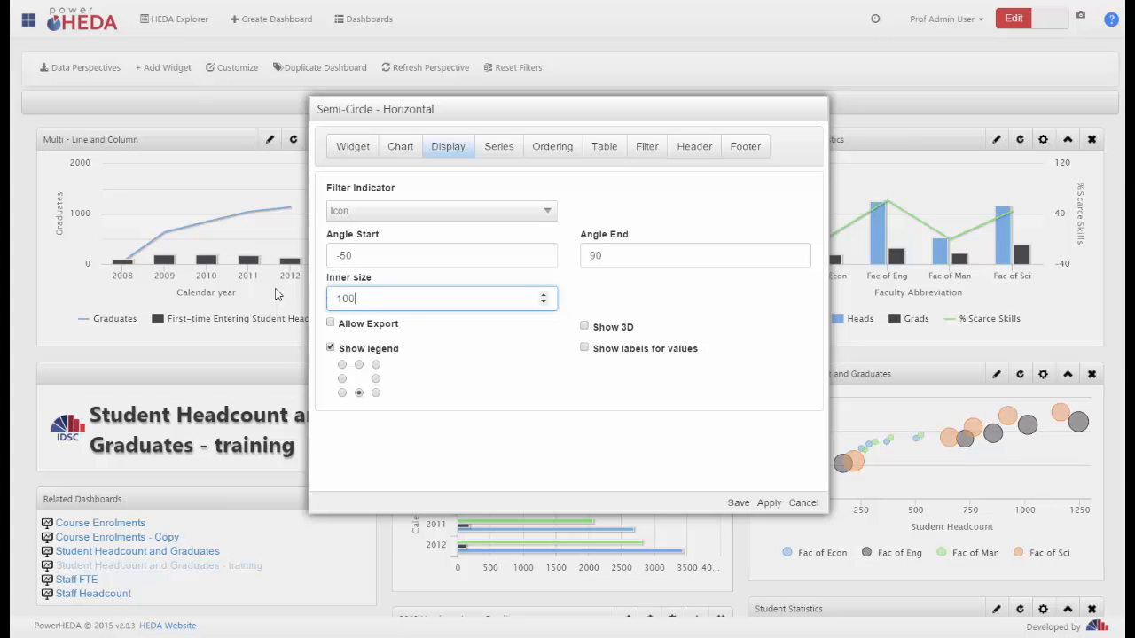
click(749, 503)
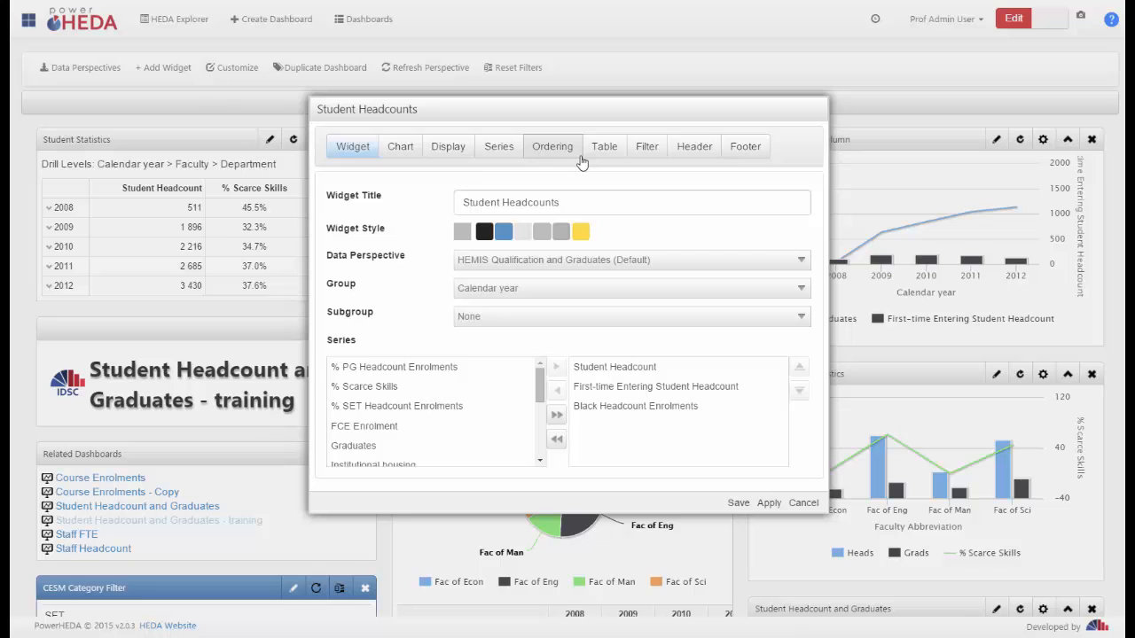
Set the Student Headcount series' alias to "Student Headcount number" in the Student Headcounts widget and save it
scroll(599, 417, down, 1)
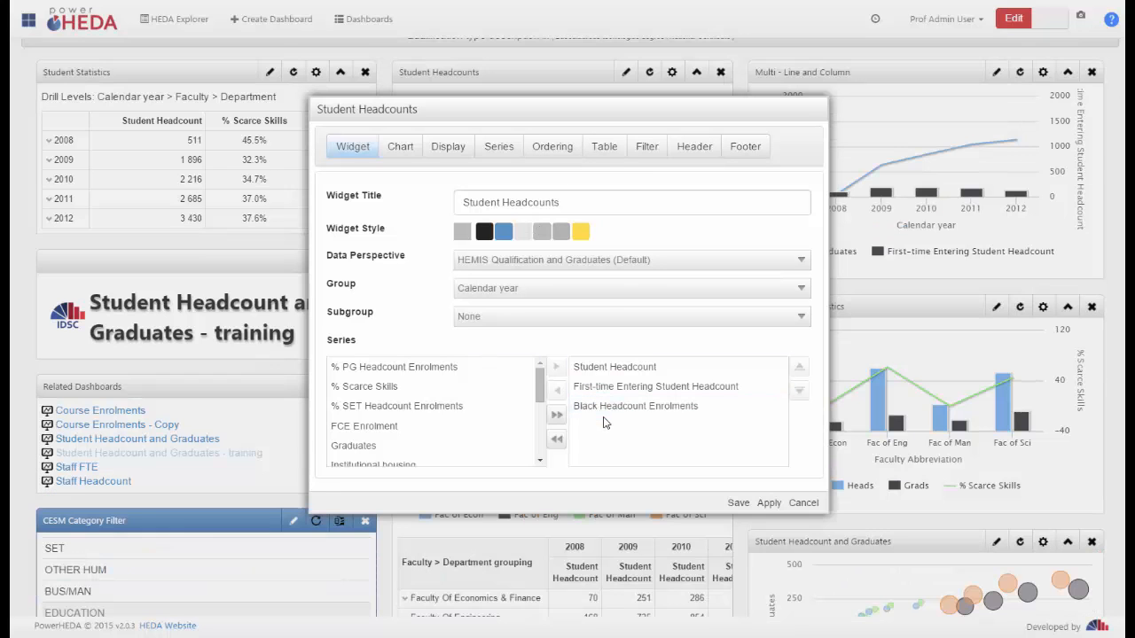
click(499, 146)
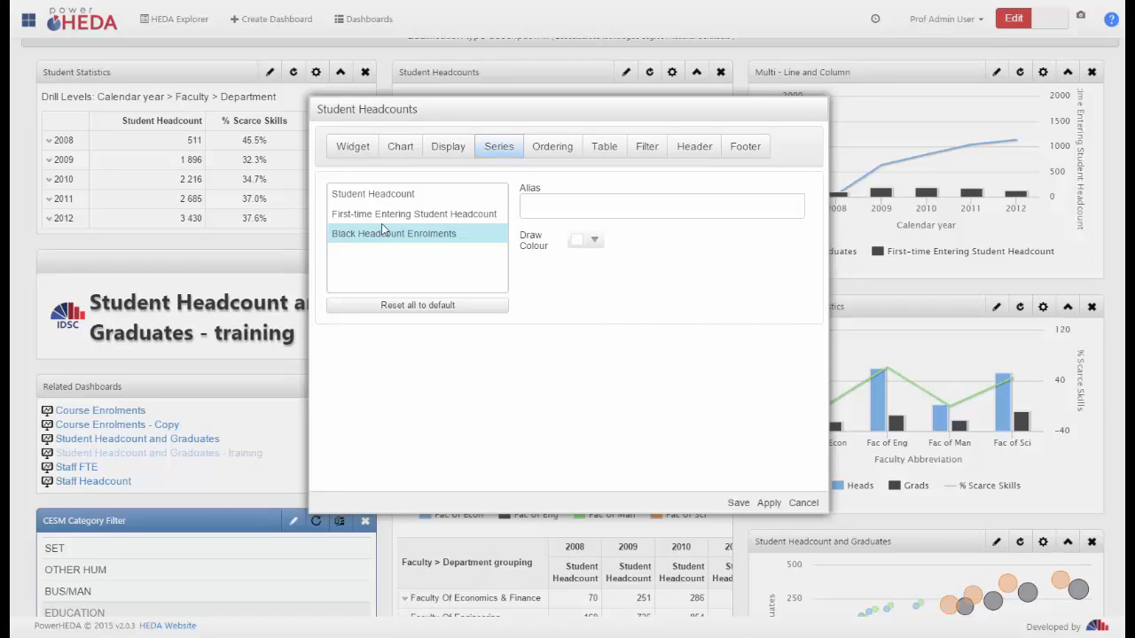
click(394, 195)
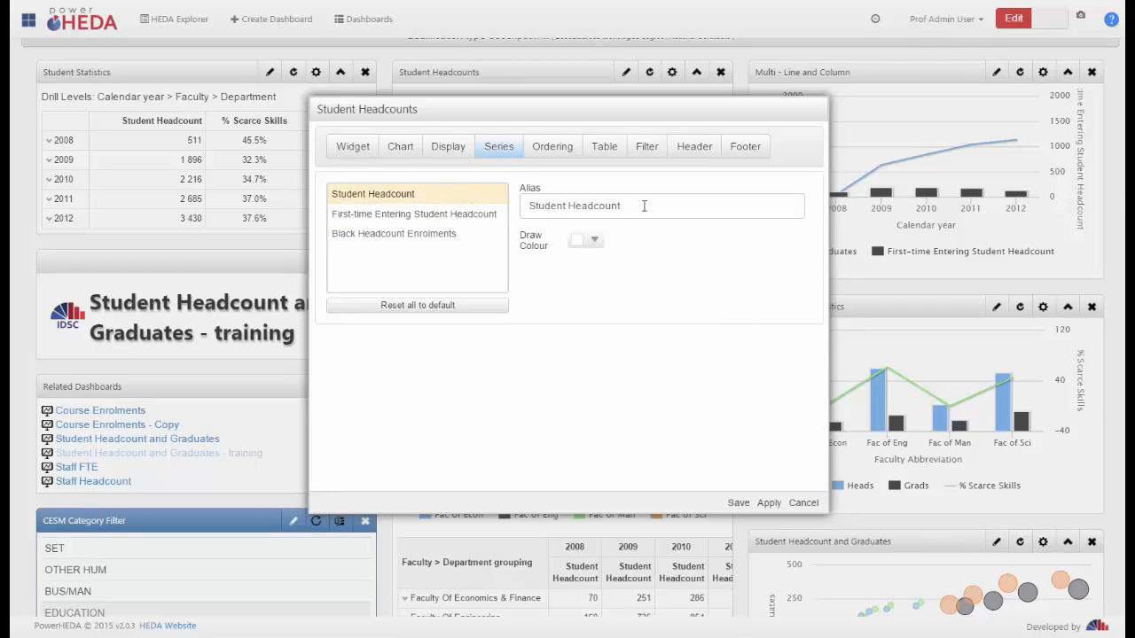
drag(645, 206, 488, 211)
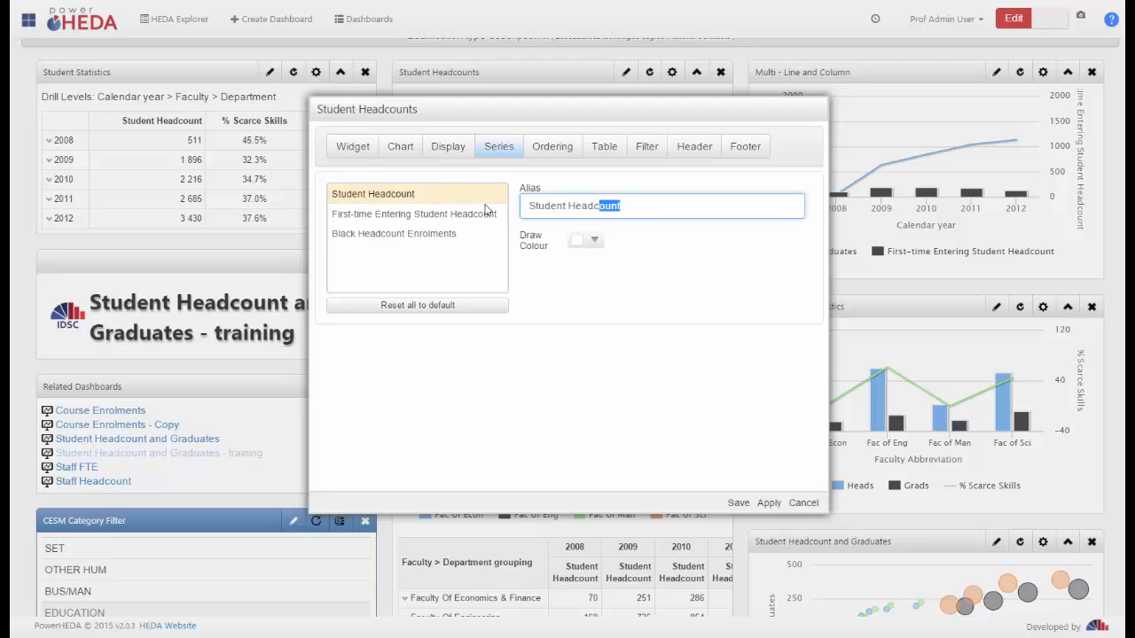
click(631, 208)
click(737, 502)
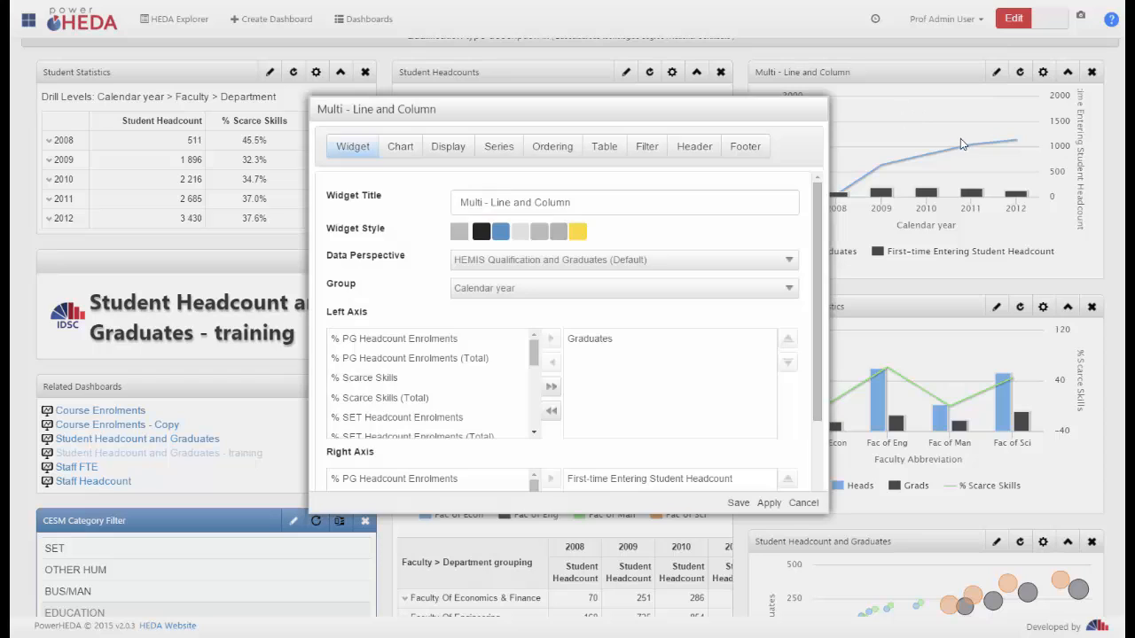
Review the series settings for both axes of the Multi - Line and Column widget and close its settings without saving
click(498, 148)
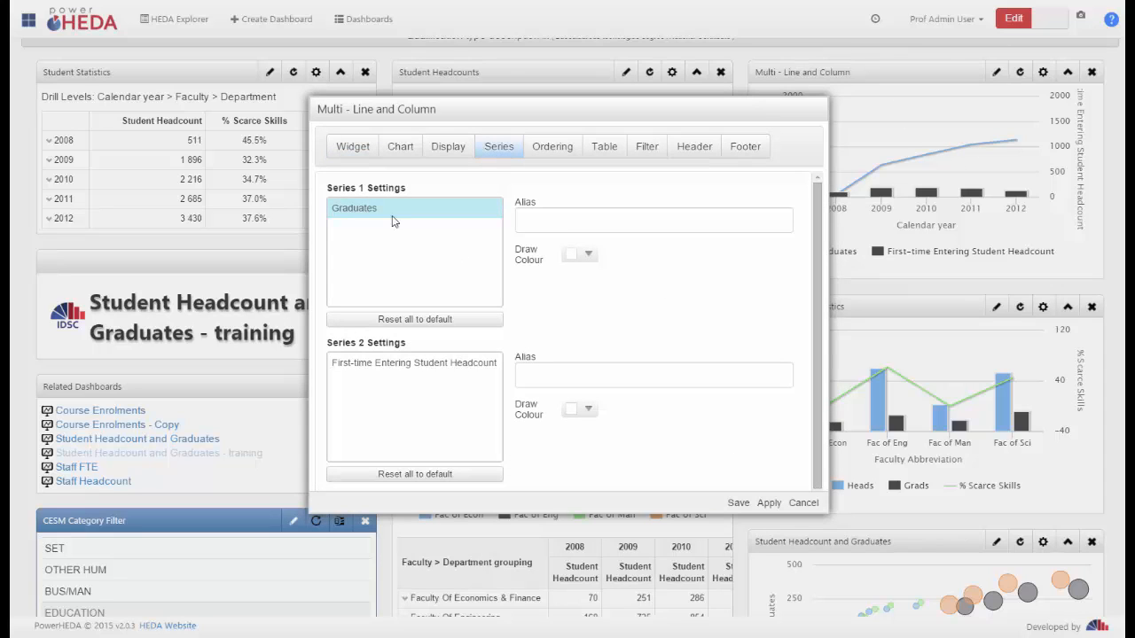
click(391, 213)
scroll(822, 361, down, 1)
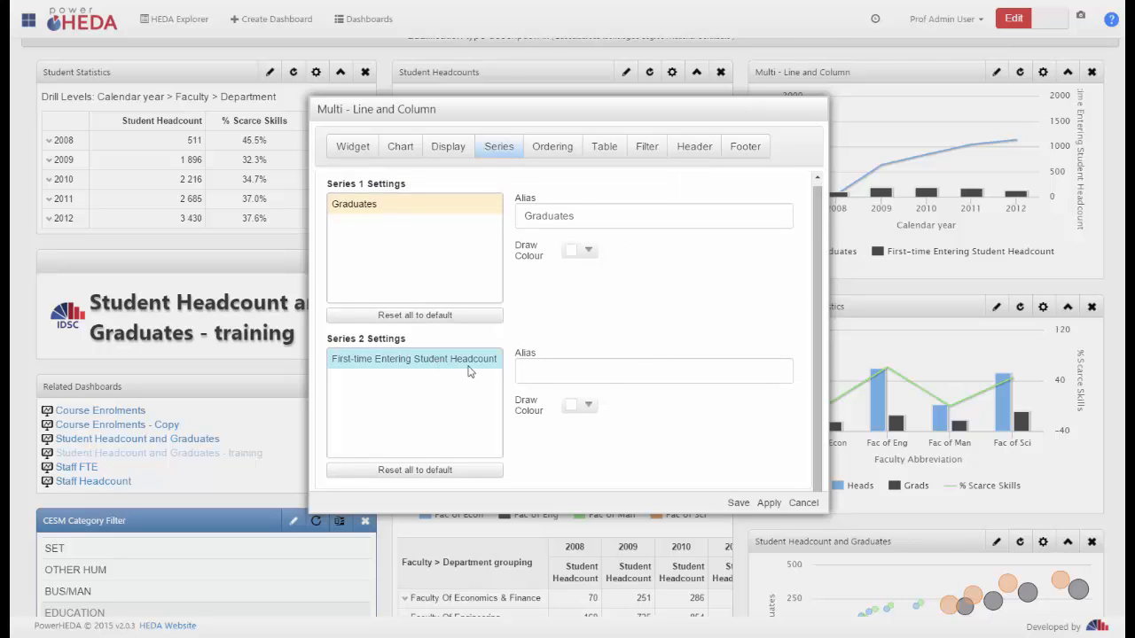
click(470, 365)
click(347, 154)
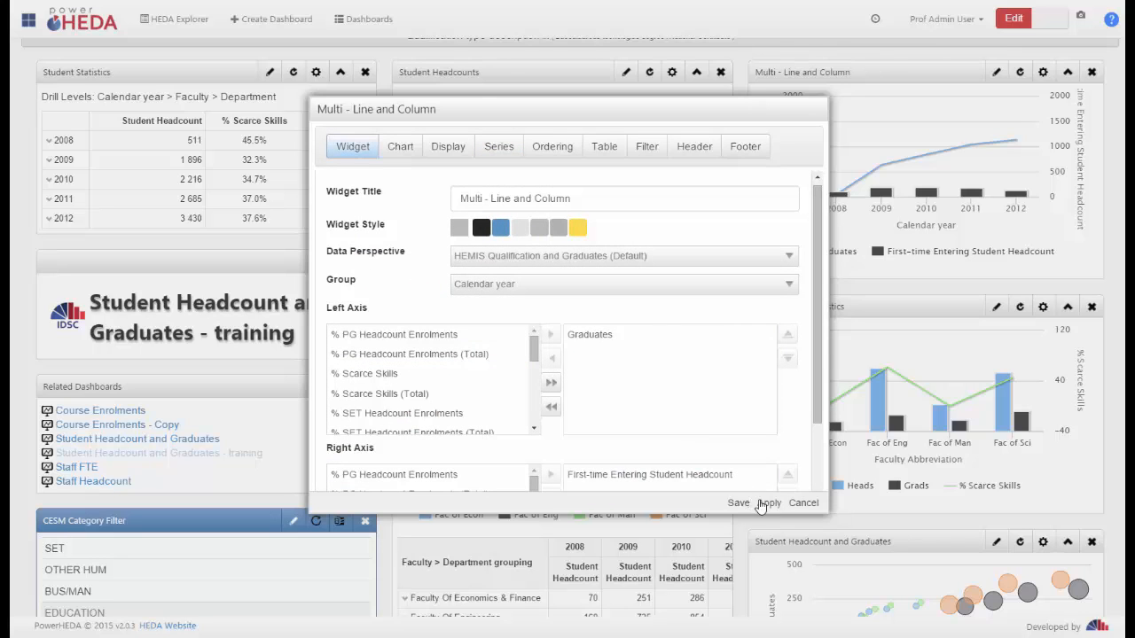
click(802, 504)
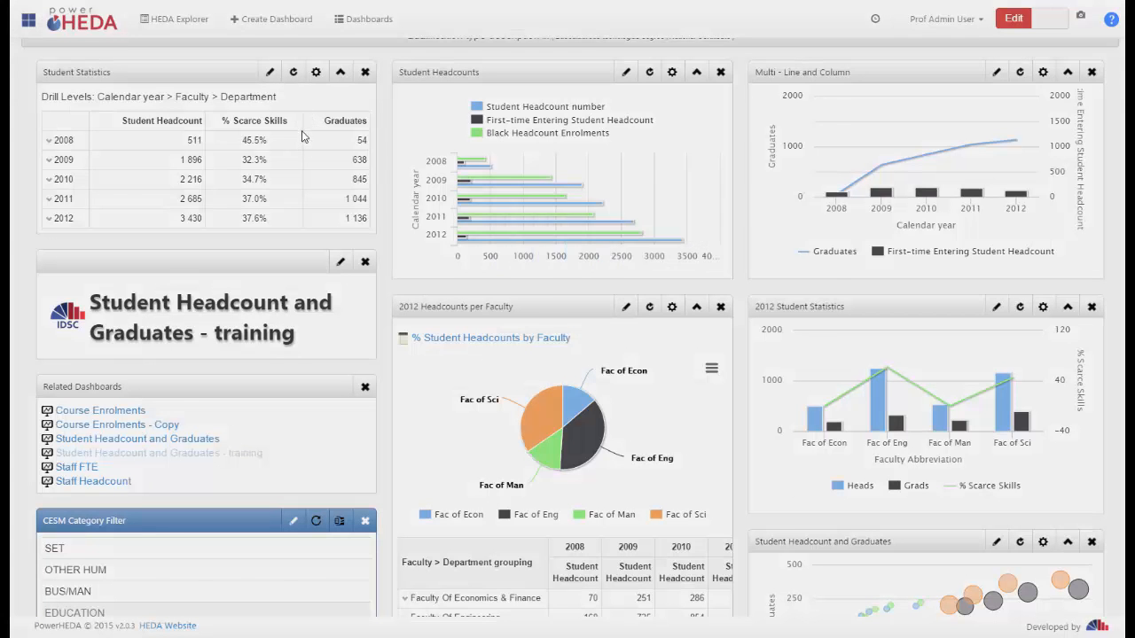
Set the Graduates series' Number format to "000 000" in the Student Statistics widget and save it
click(455, 147)
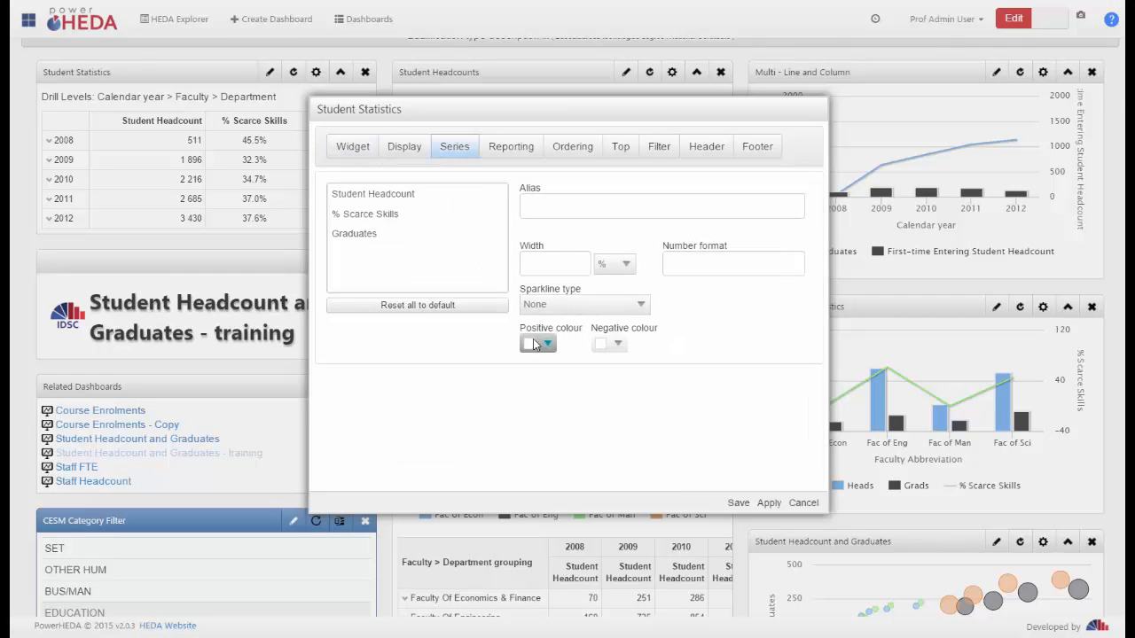
click(388, 196)
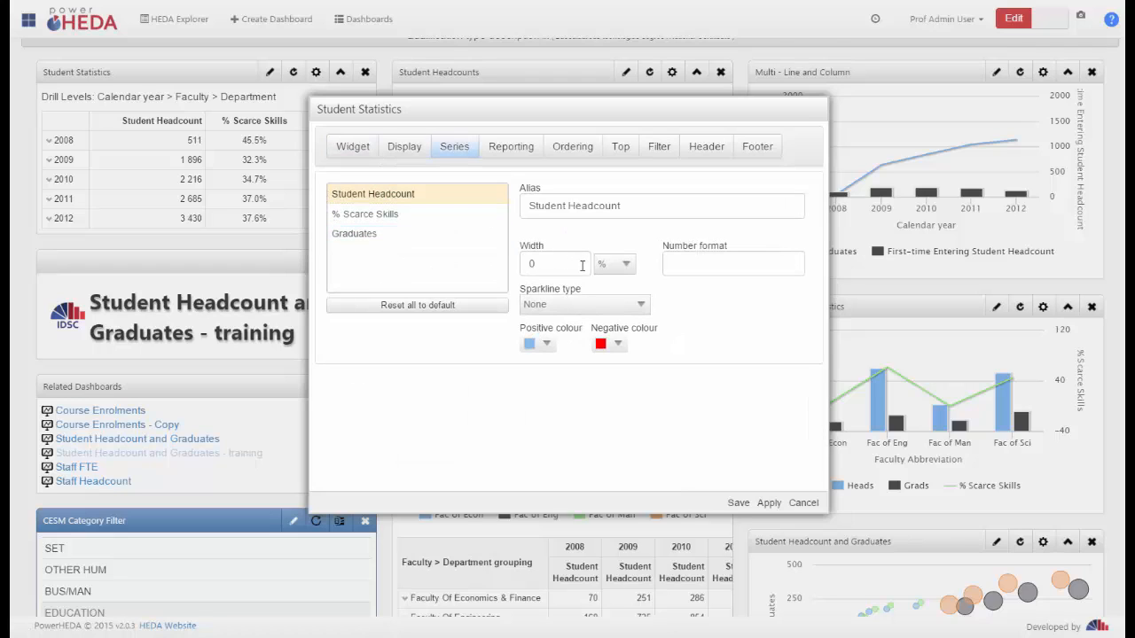
click(702, 266)
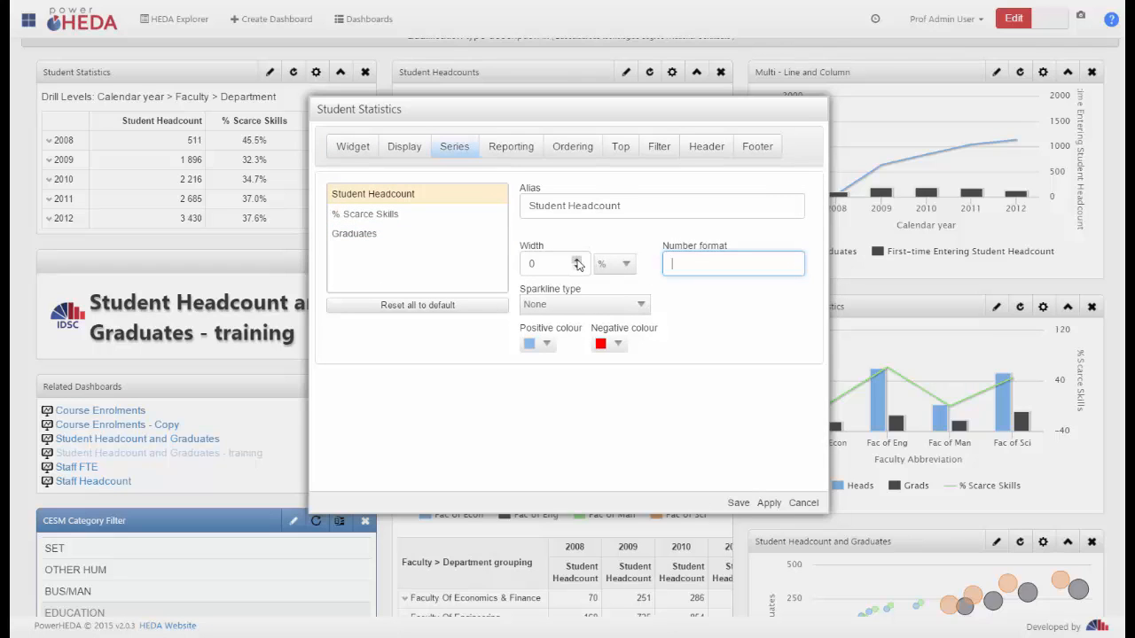
click(372, 215)
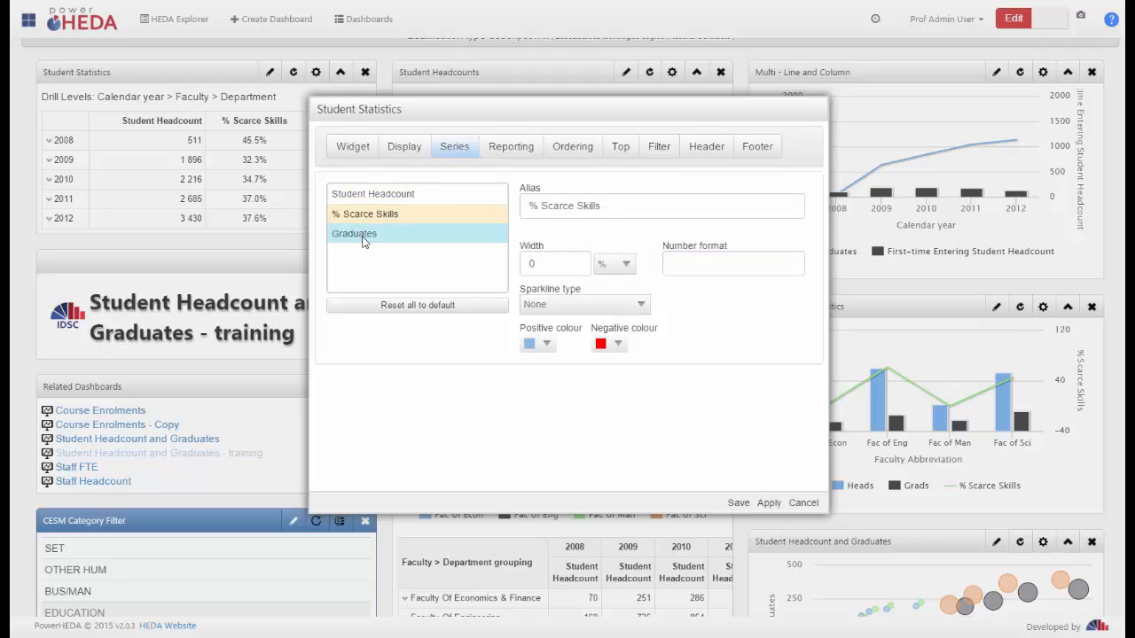
click(363, 234)
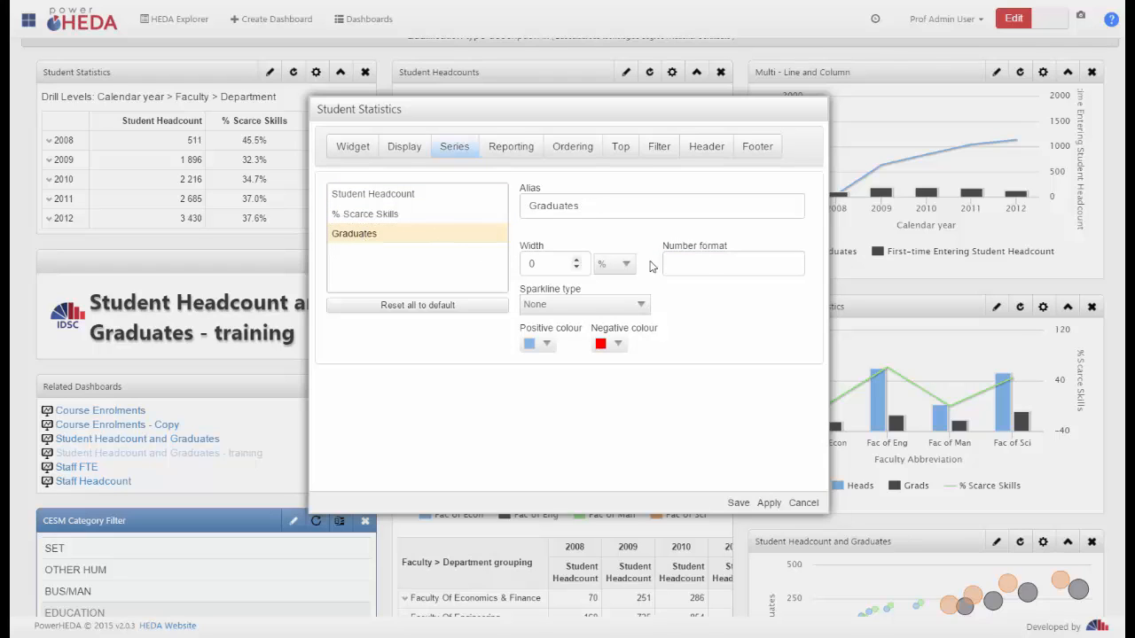
click(705, 265)
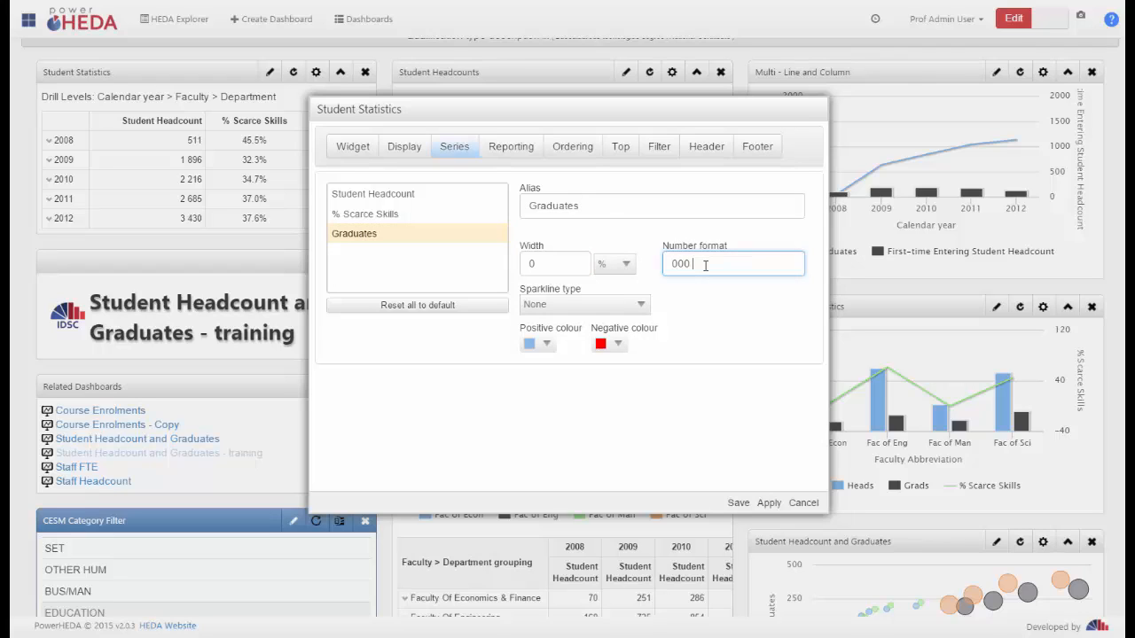
text(000)
click(737, 503)
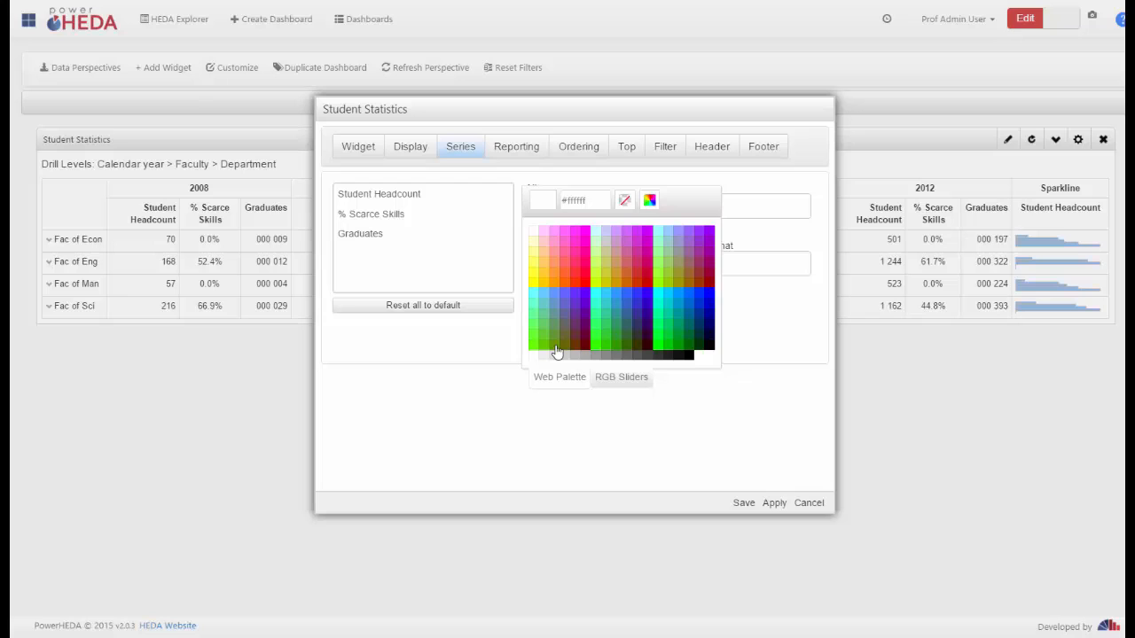
click(807, 503)
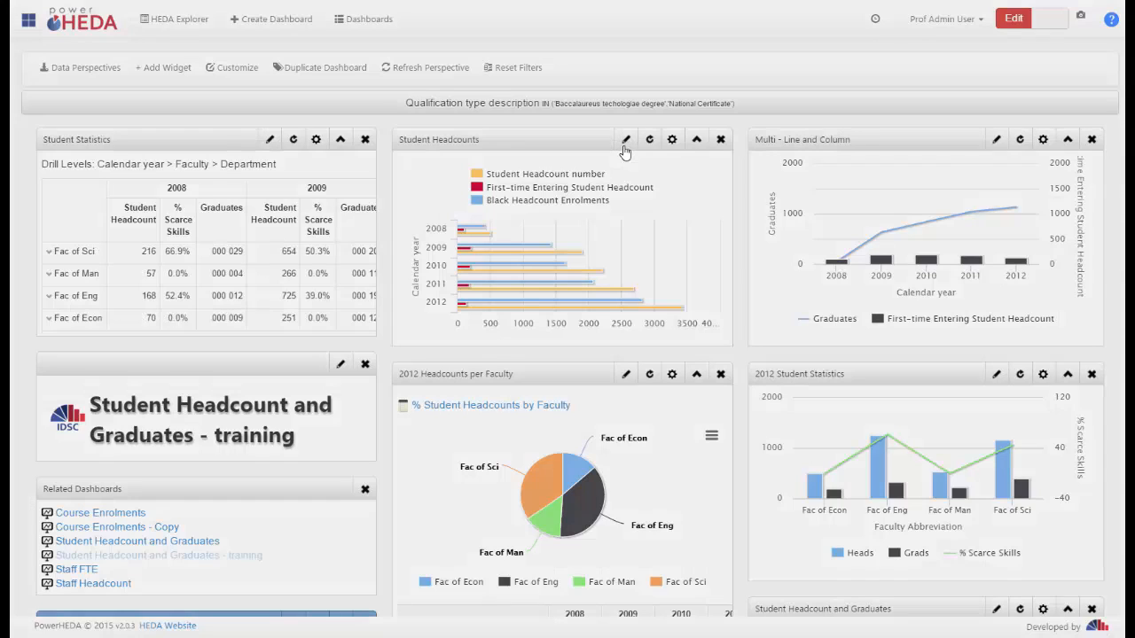
Add a descending Calendar year ordering to the Student Headcounts widget and save it
click(625, 143)
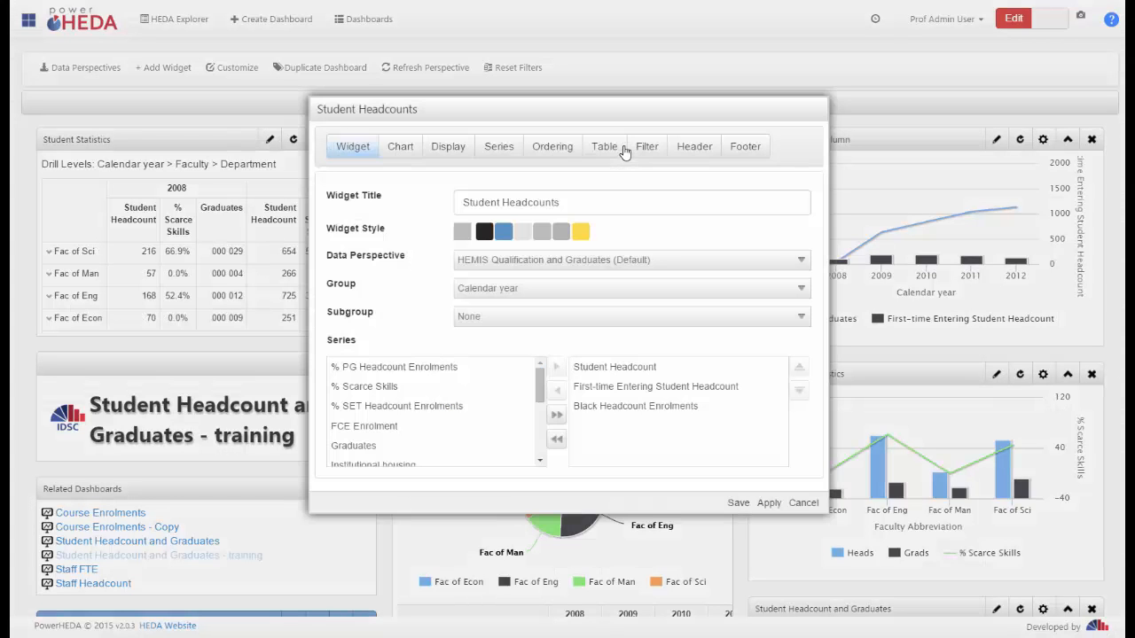
click(553, 149)
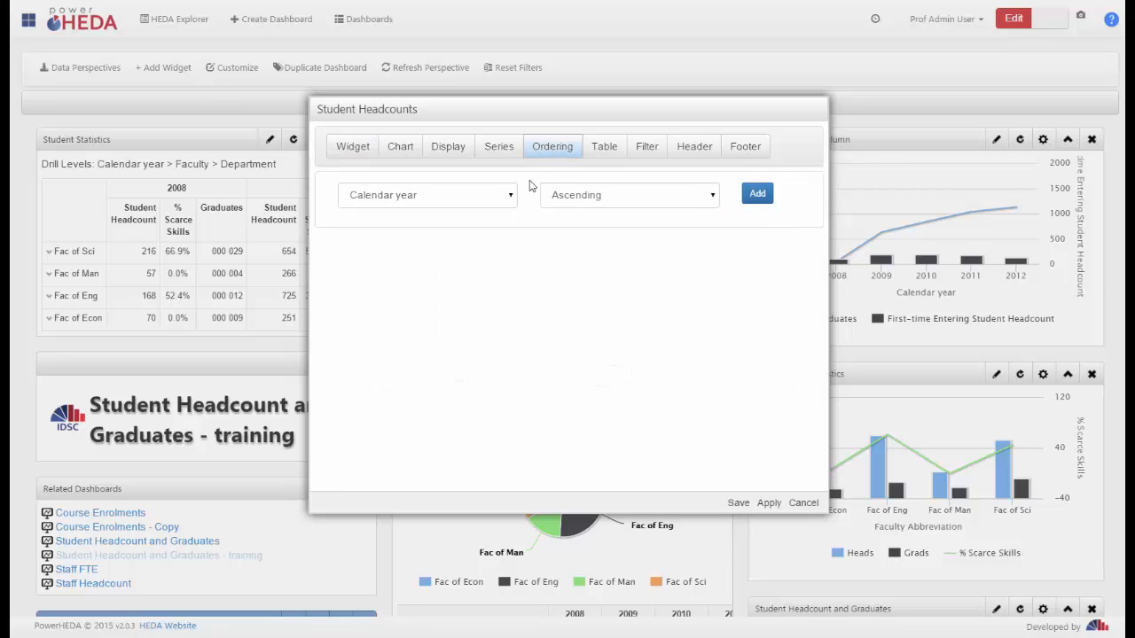
click(627, 197)
click(612, 228)
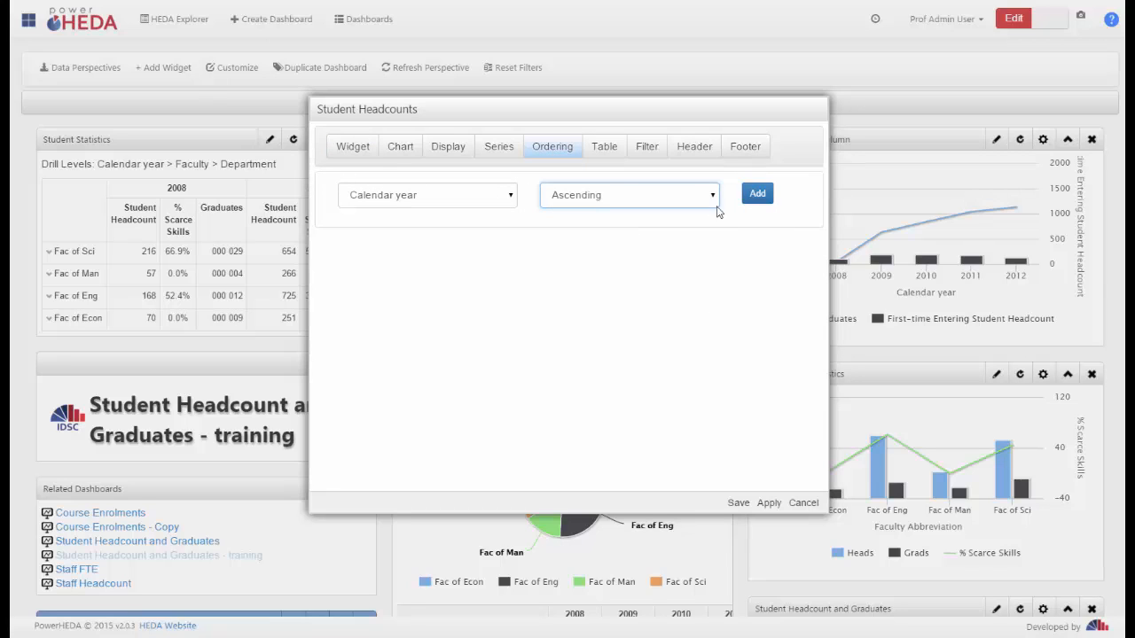
click(757, 196)
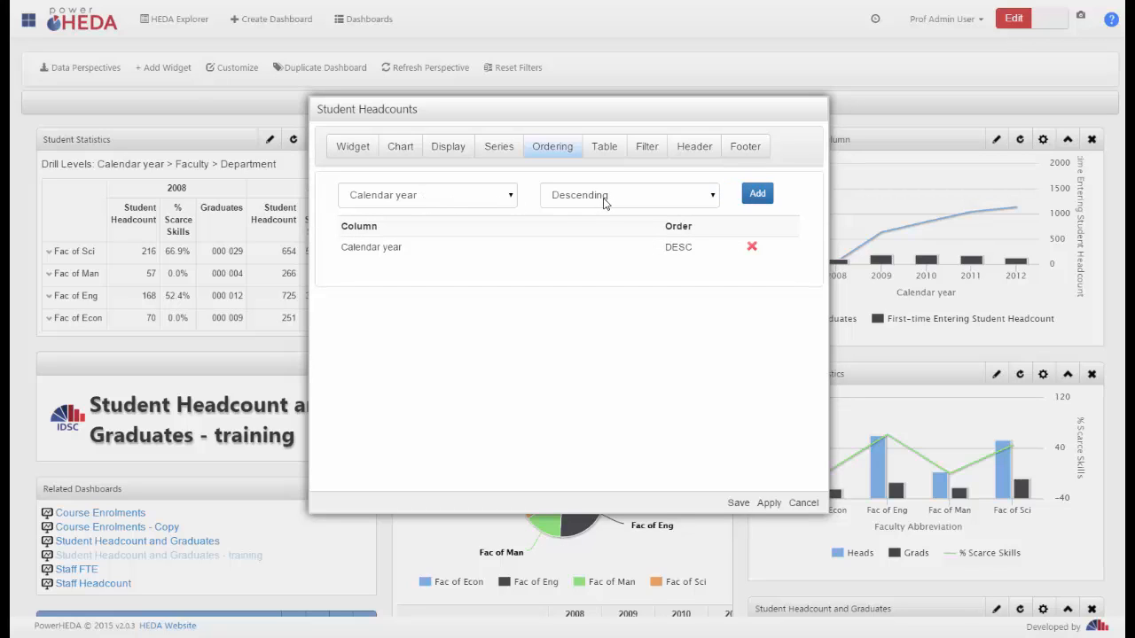
click(735, 505)
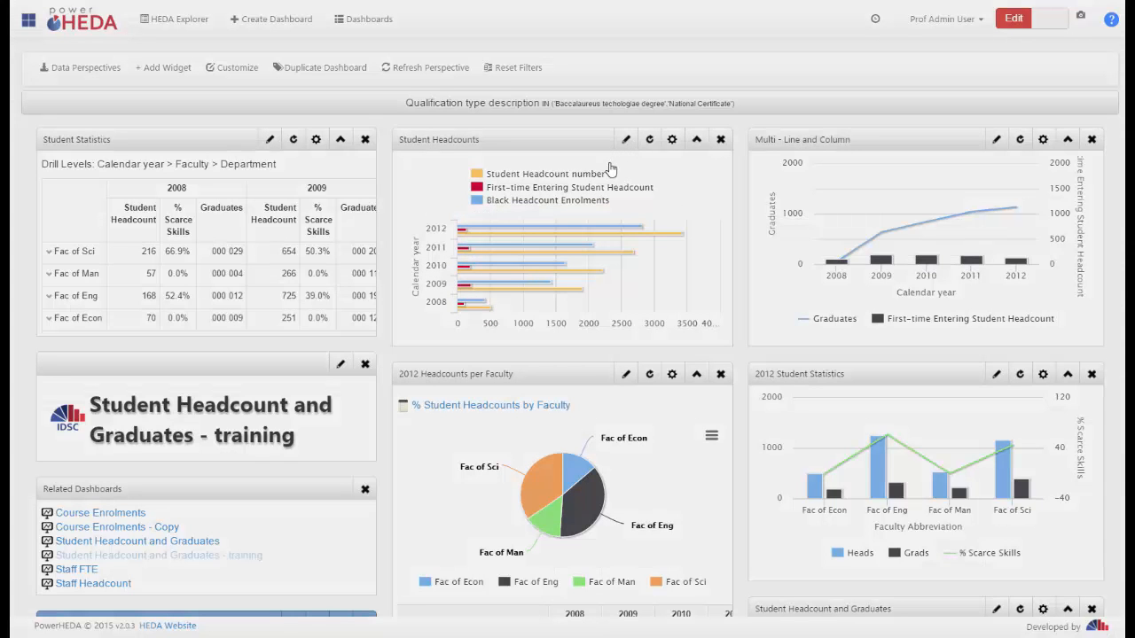
Set Use Table to Below in the Student Headcounts widget's table settings
click(625, 139)
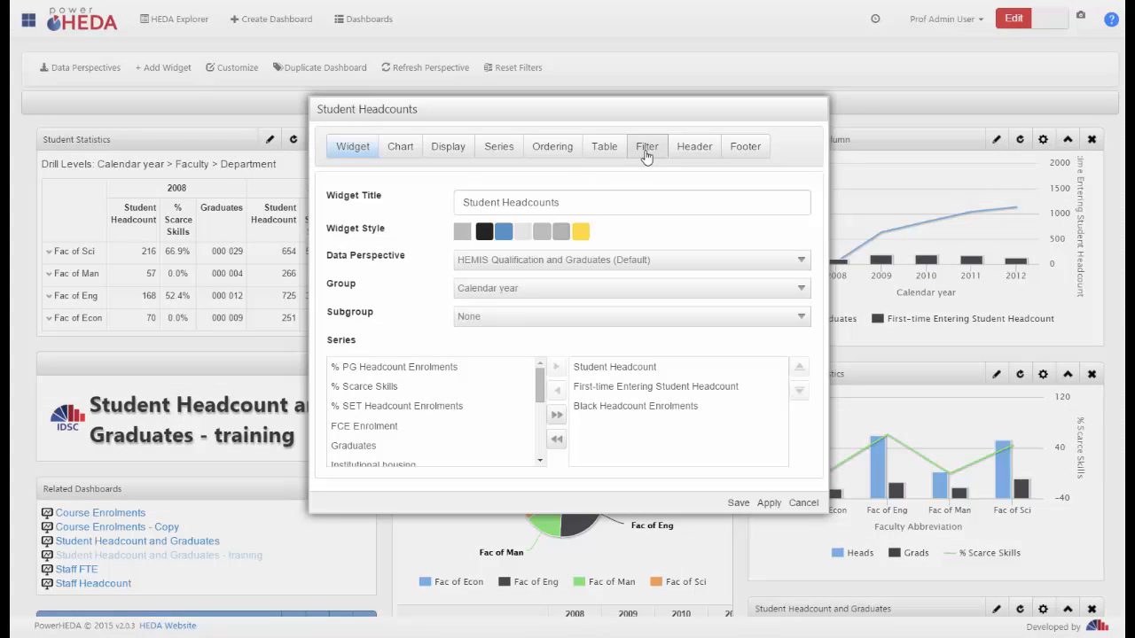
click(608, 149)
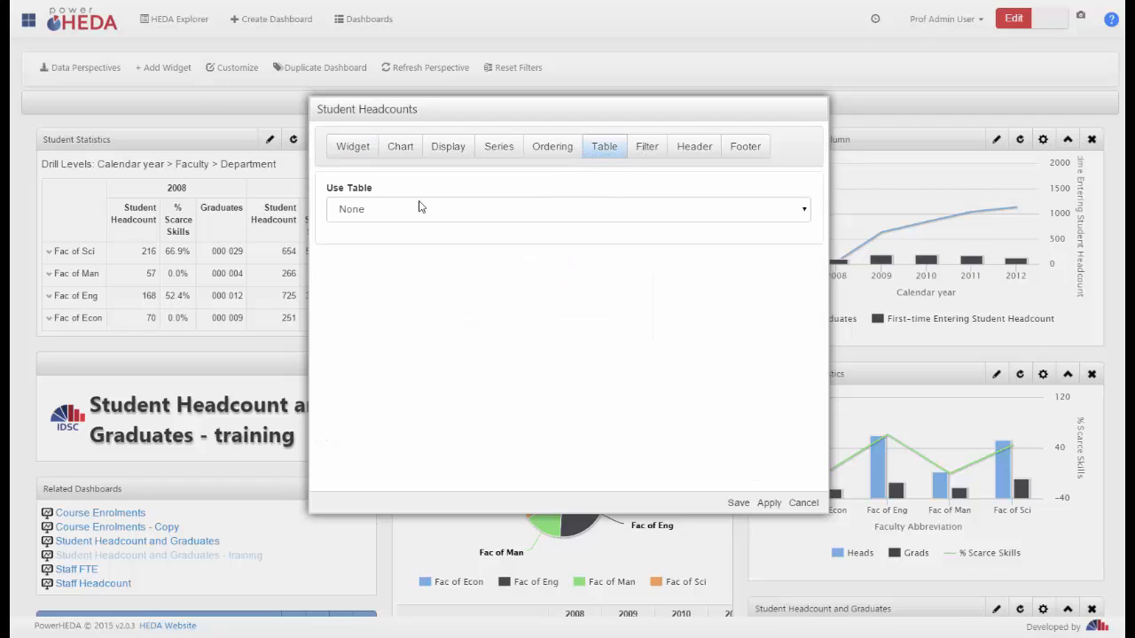
click(629, 215)
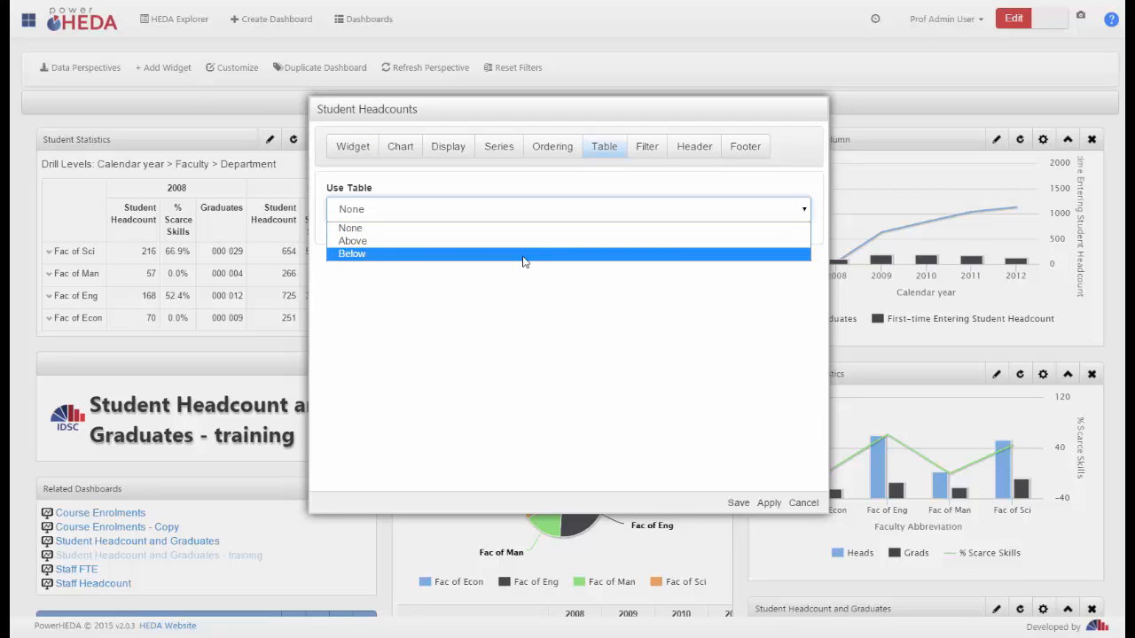
click(523, 254)
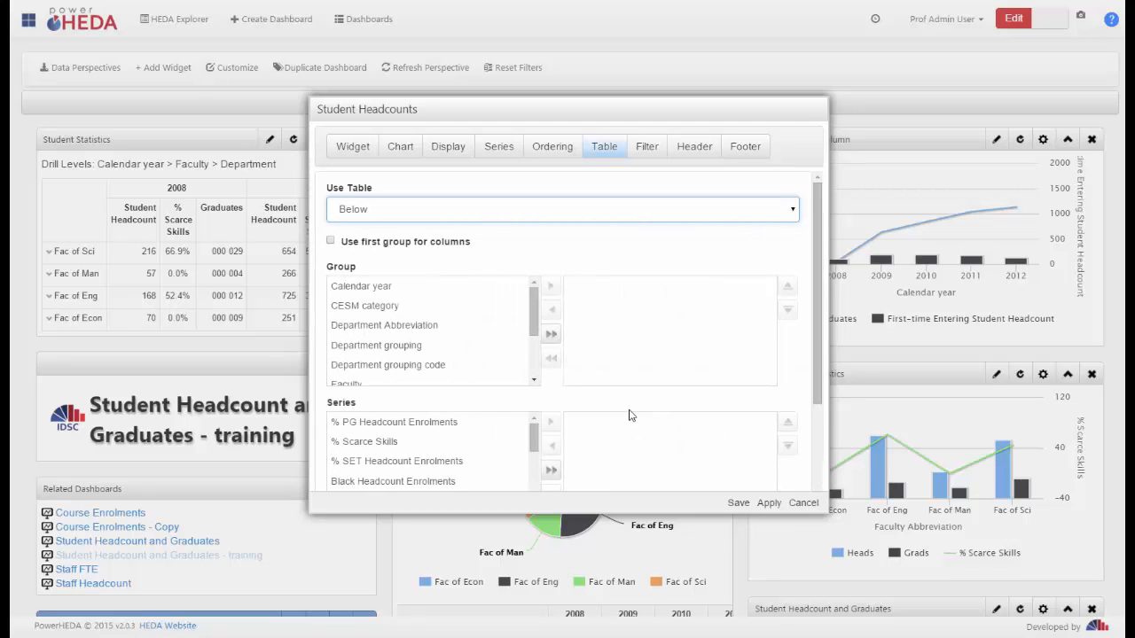
click(607, 328)
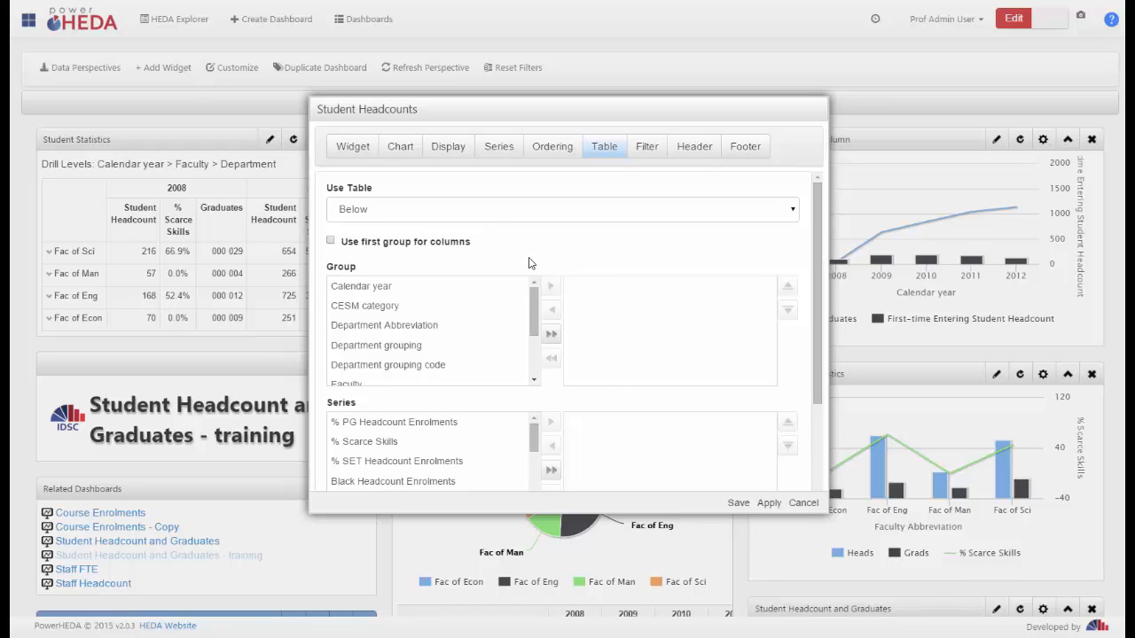
Add Calendar year, Faculty and Department grouping, in that order, as the table groups of the Student Headcounts widget
click(376, 287)
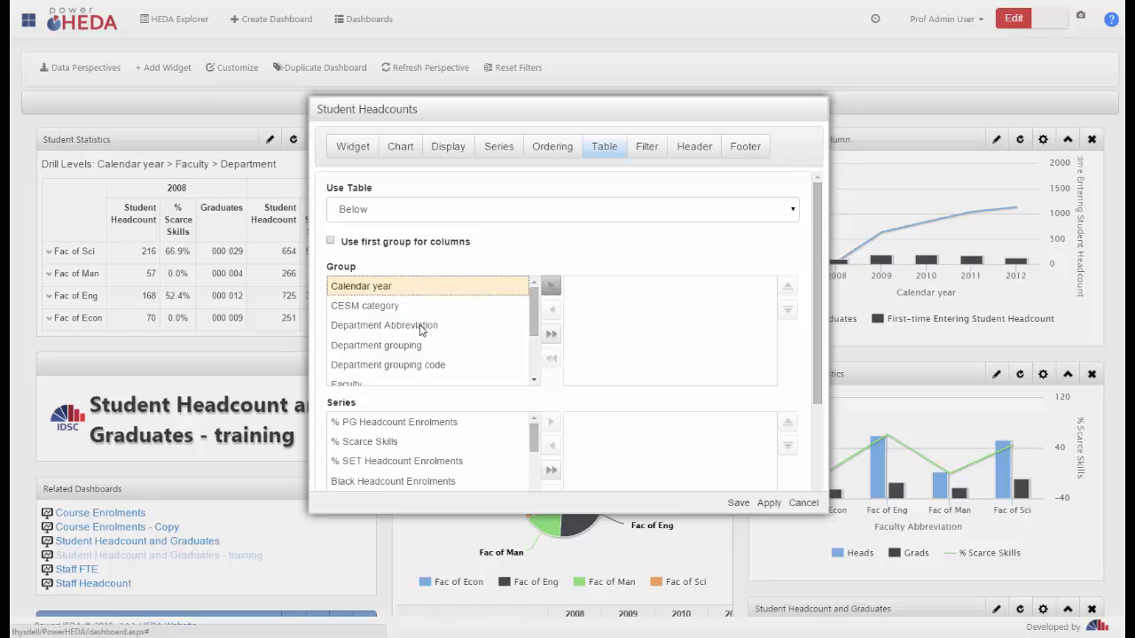
click(550, 287)
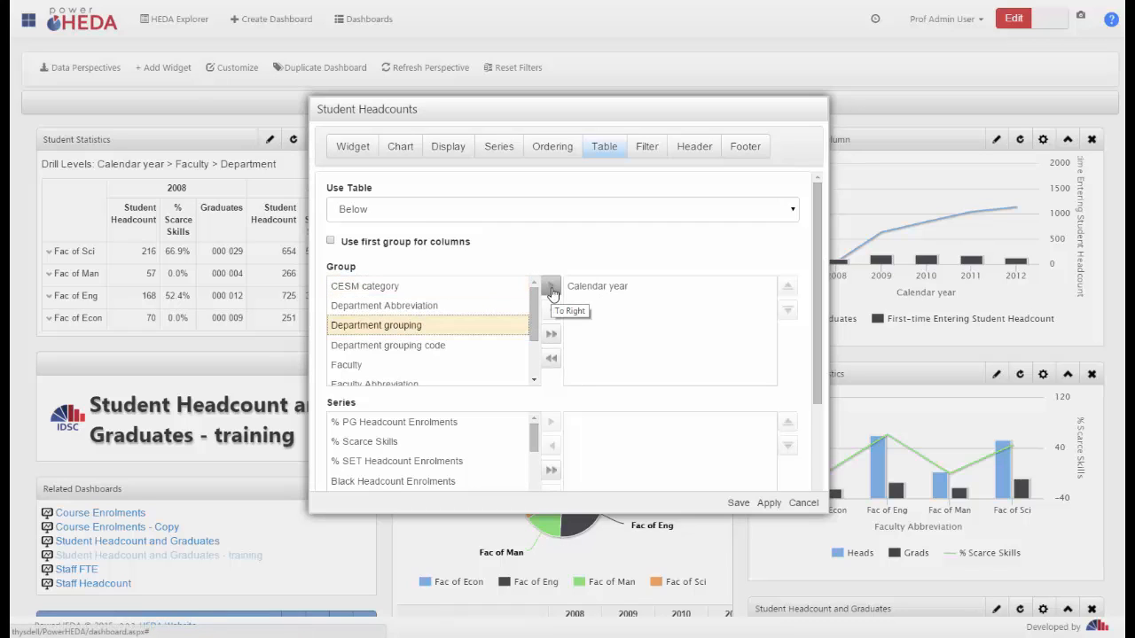
click(550, 289)
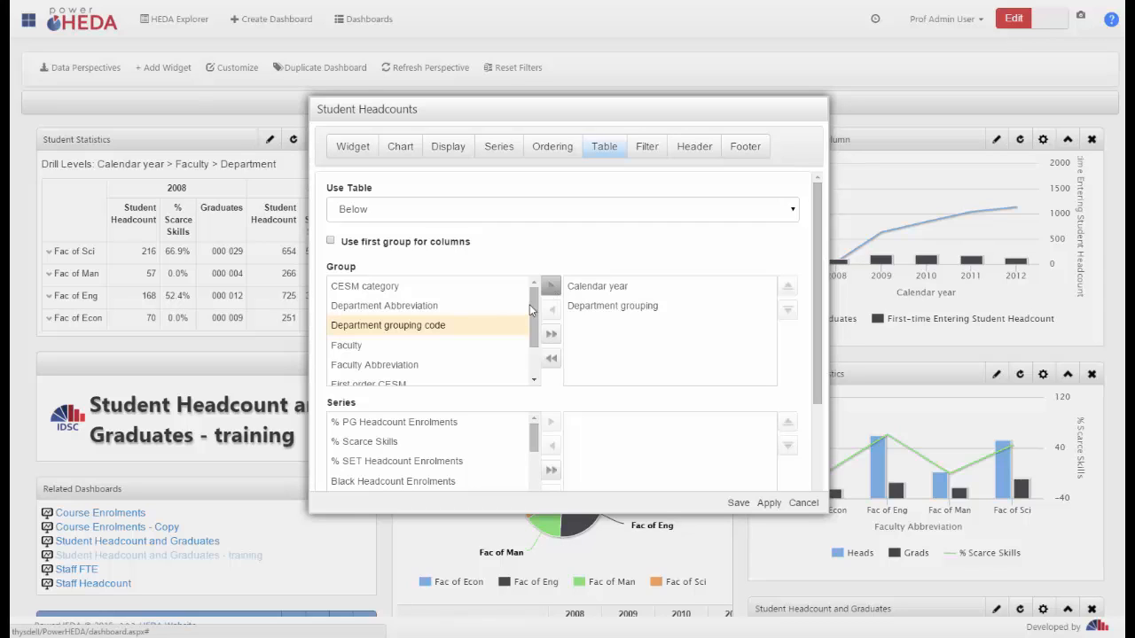
click(602, 301)
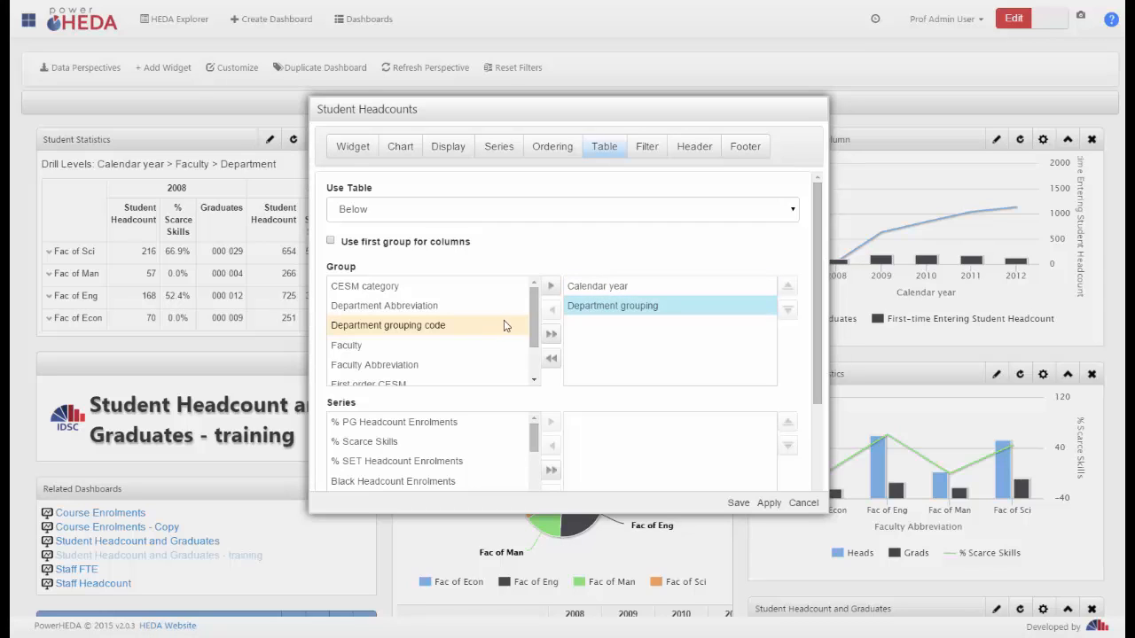
click(401, 345)
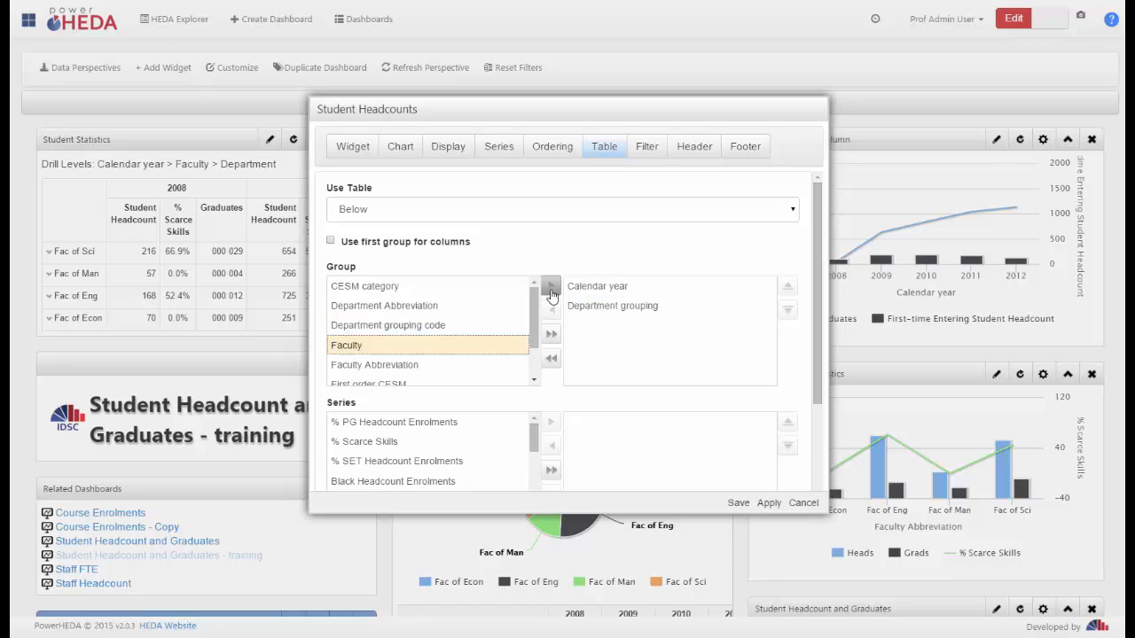
click(550, 286)
click(578, 325)
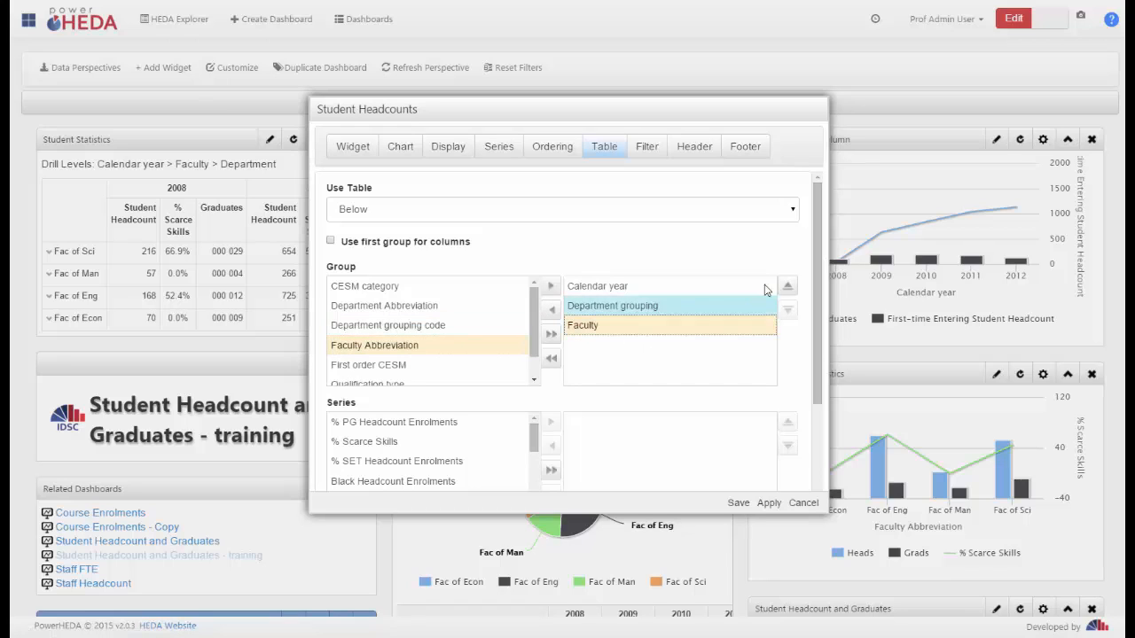
click(787, 285)
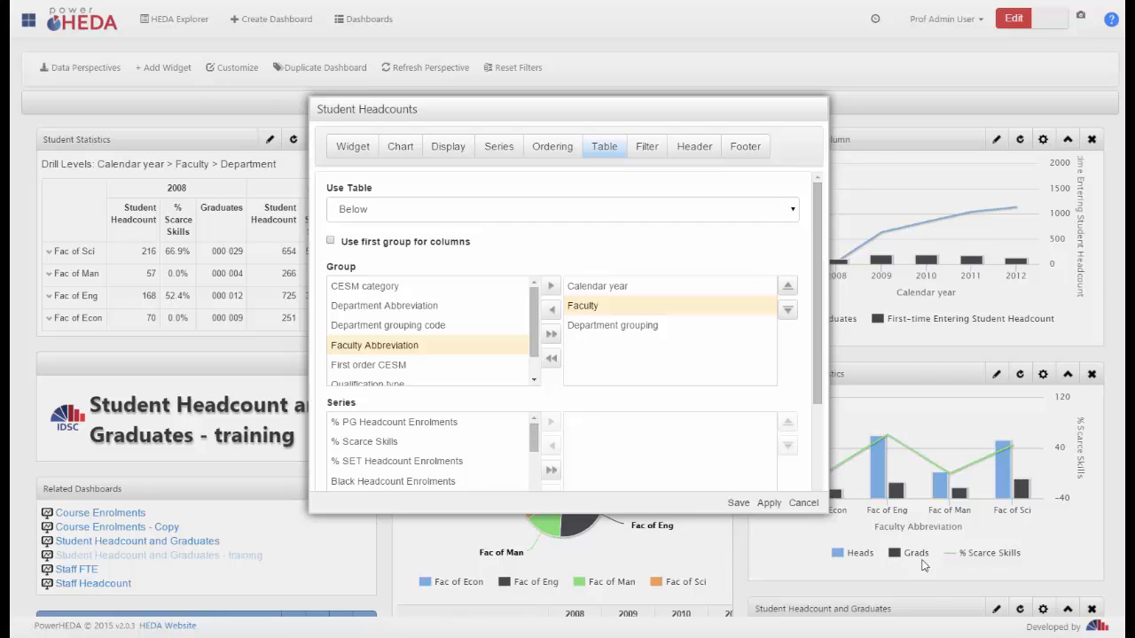
Add Black Headcount Enrolments and Graduates as the series of the Student Headcounts widget's table
scroll(818, 431, down, 2)
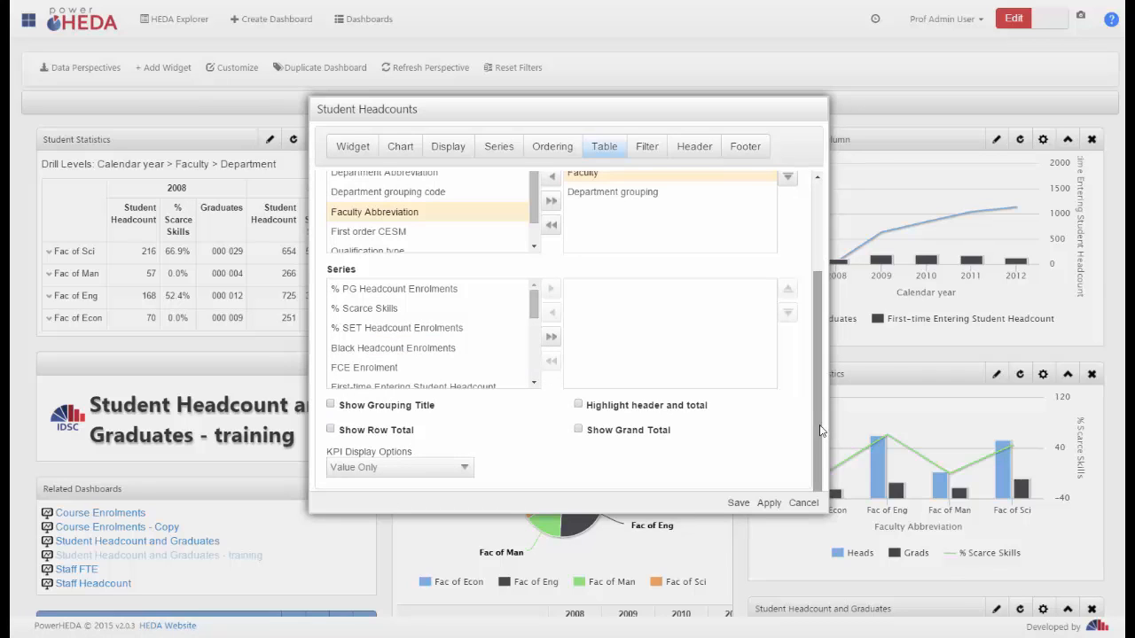
click(395, 350)
click(551, 290)
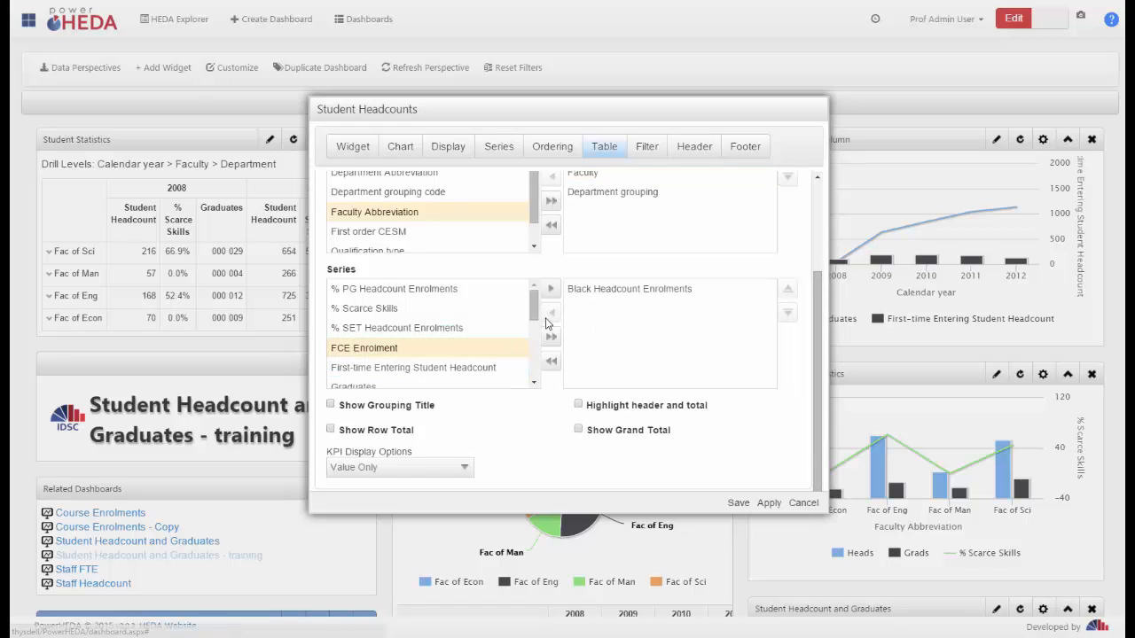
click(435, 373)
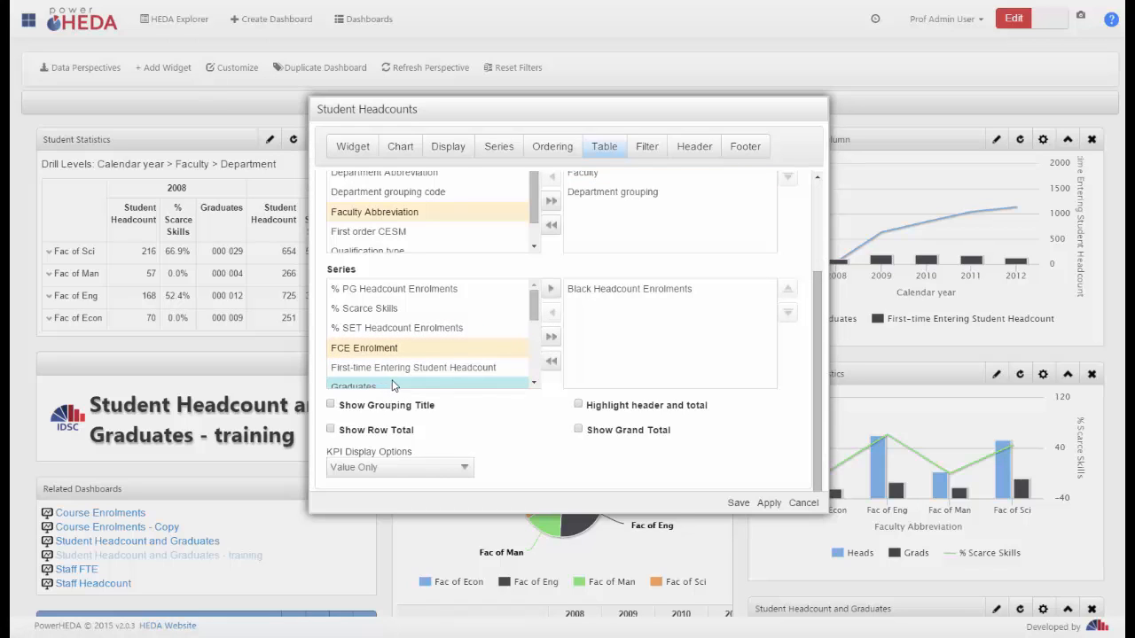
click(393, 386)
click(551, 292)
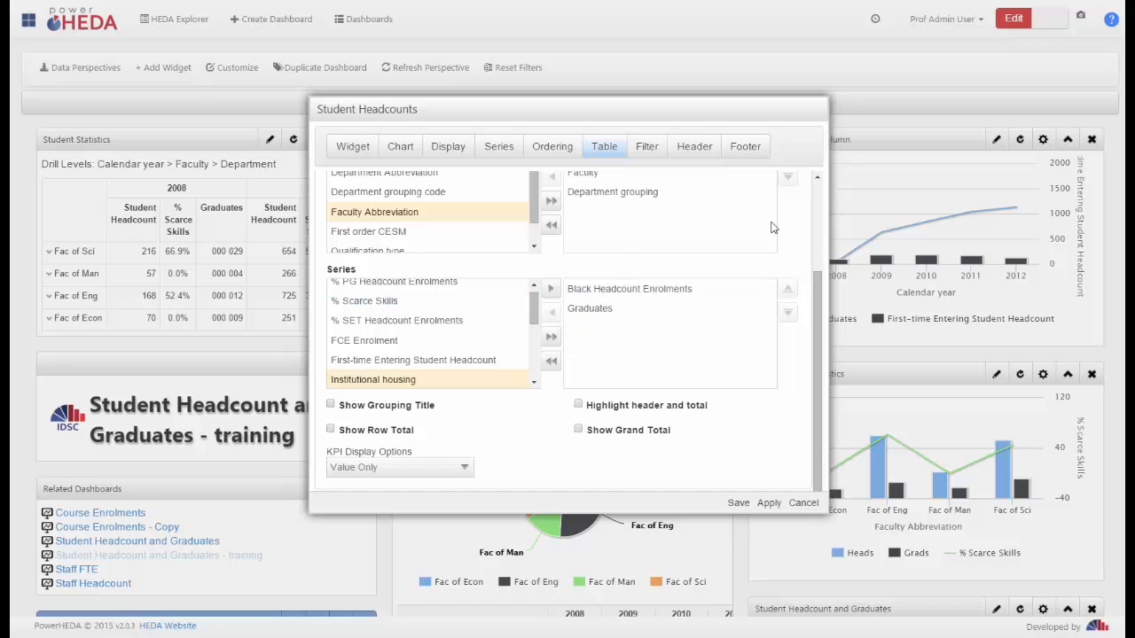
Enable the use of the first group for columns in the Student Headcounts table settings
scroll(578, 273, up, 2)
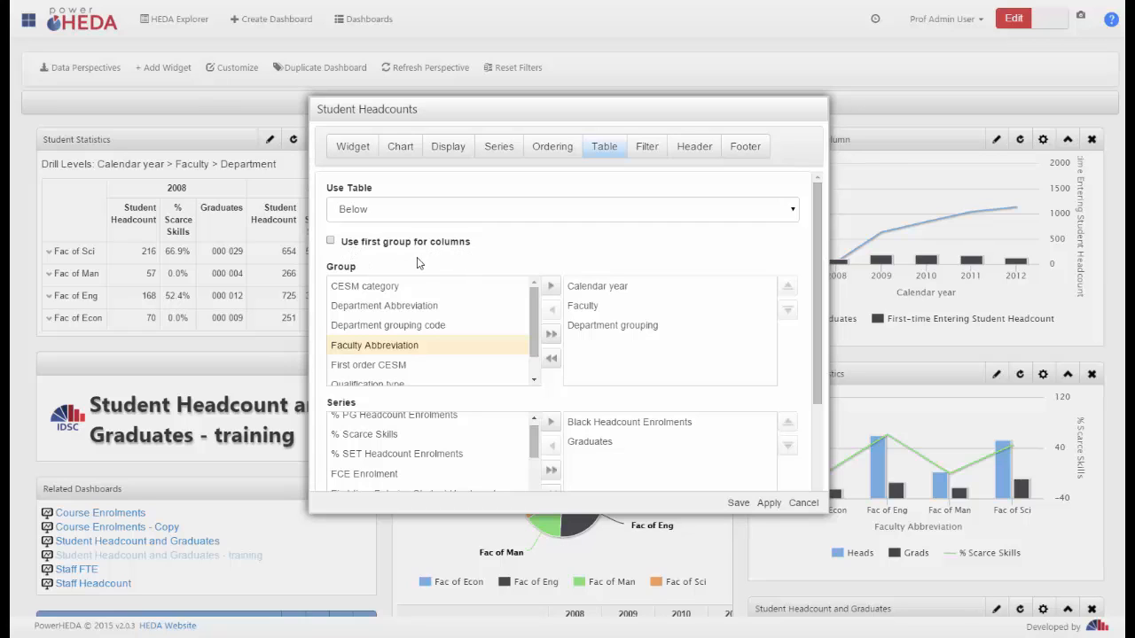
click(417, 286)
click(621, 286)
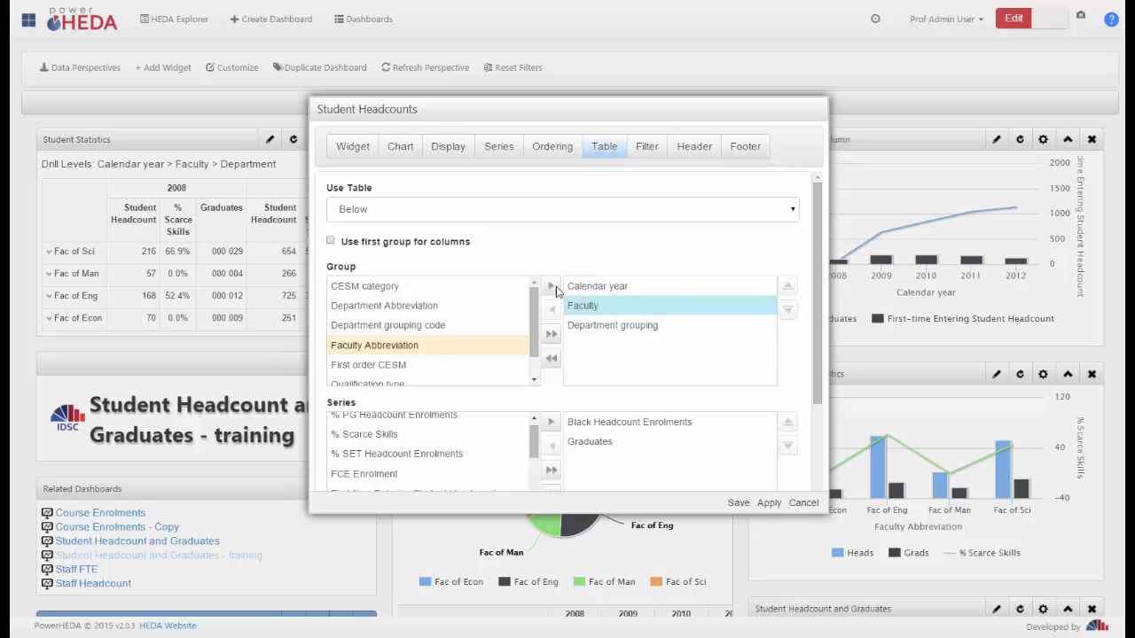
click(331, 242)
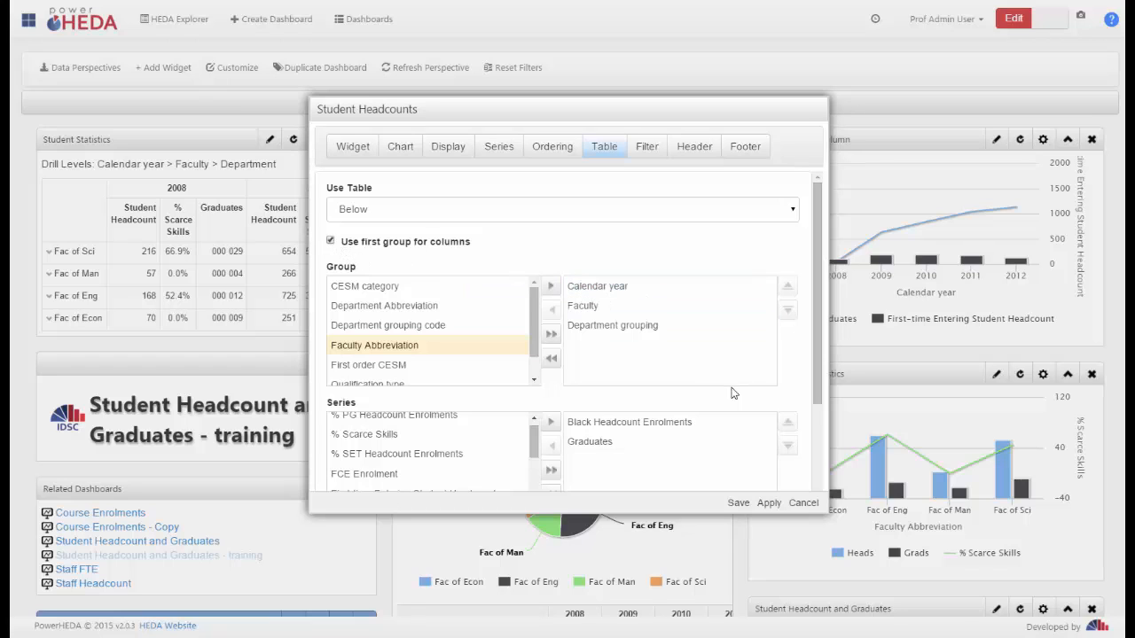
Review the table's KPI display options, enable Show Grand Total and save the Student Headcounts widget
scroll(813, 452, down, 3)
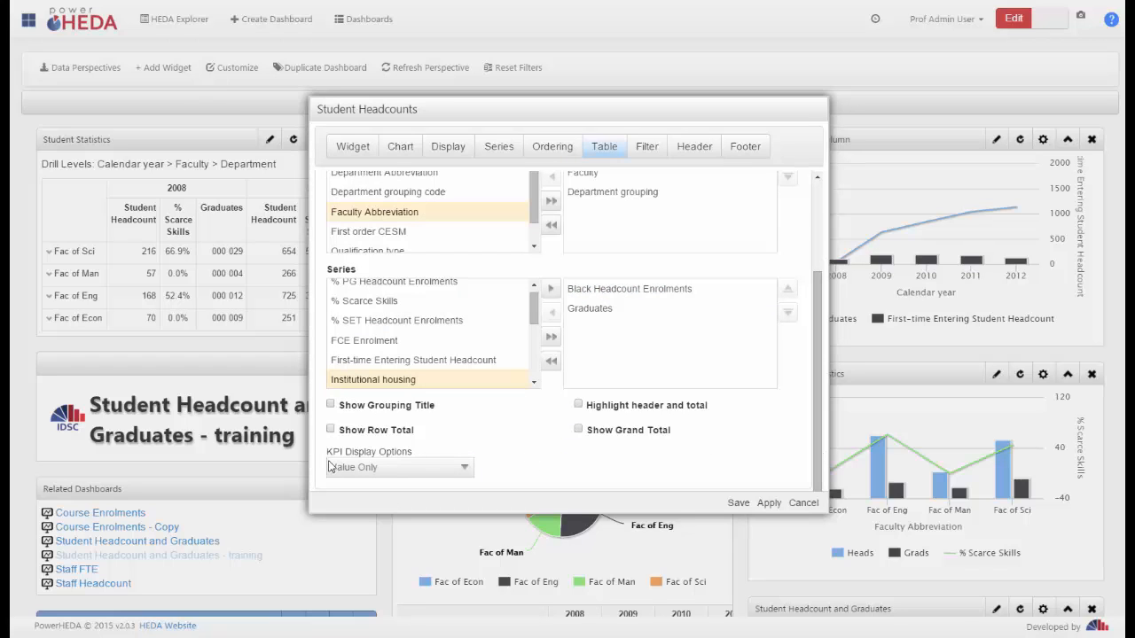
click(403, 477)
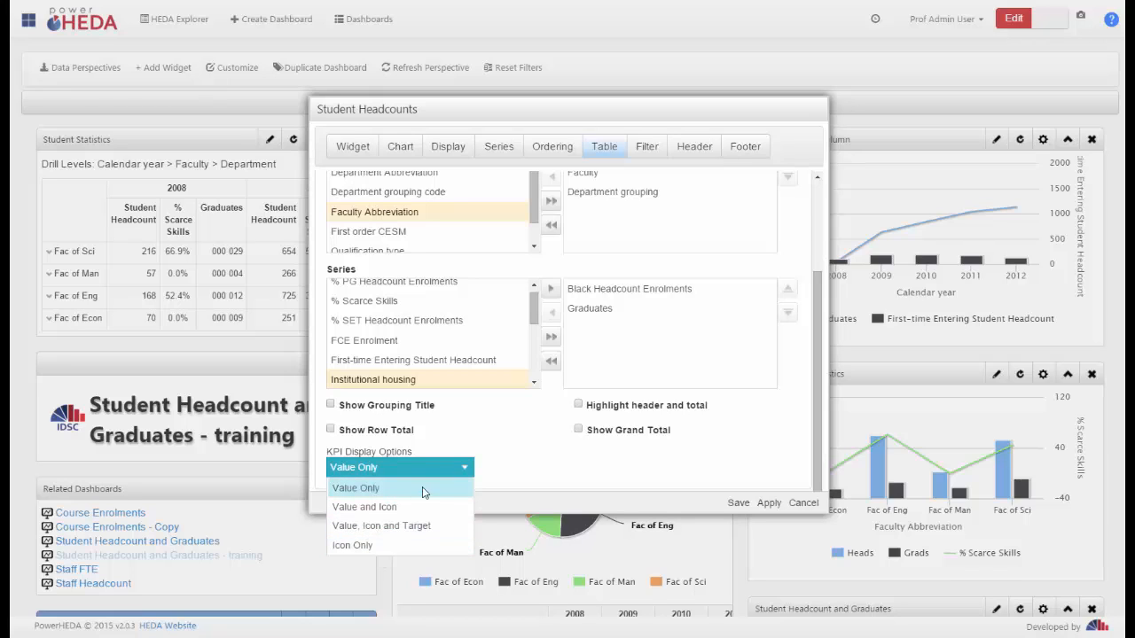
click(532, 461)
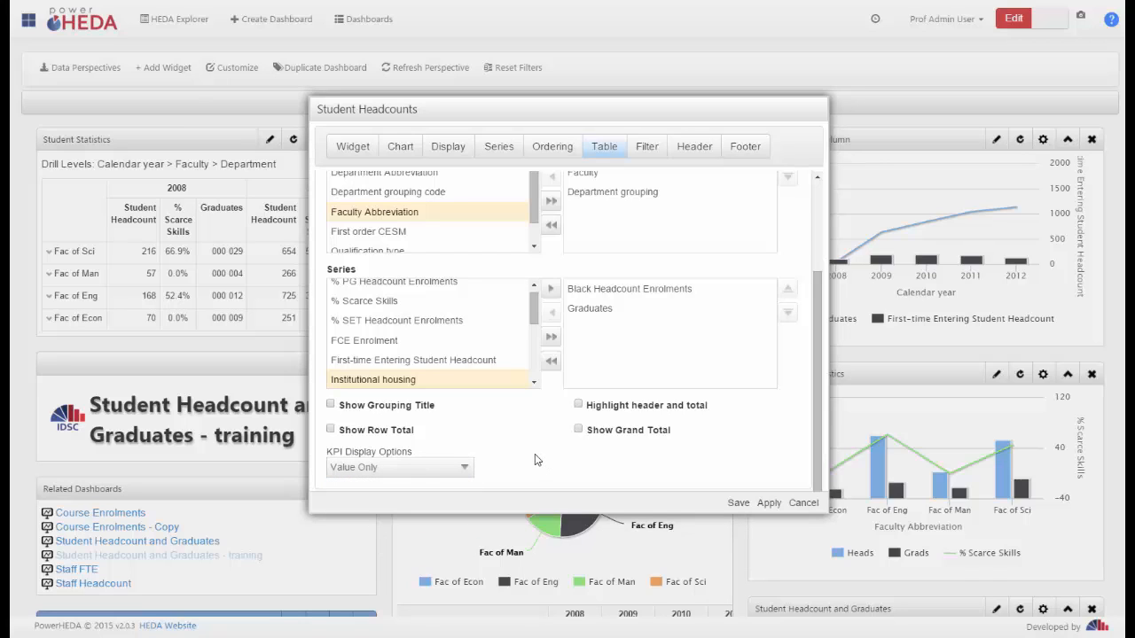
click(579, 431)
click(738, 503)
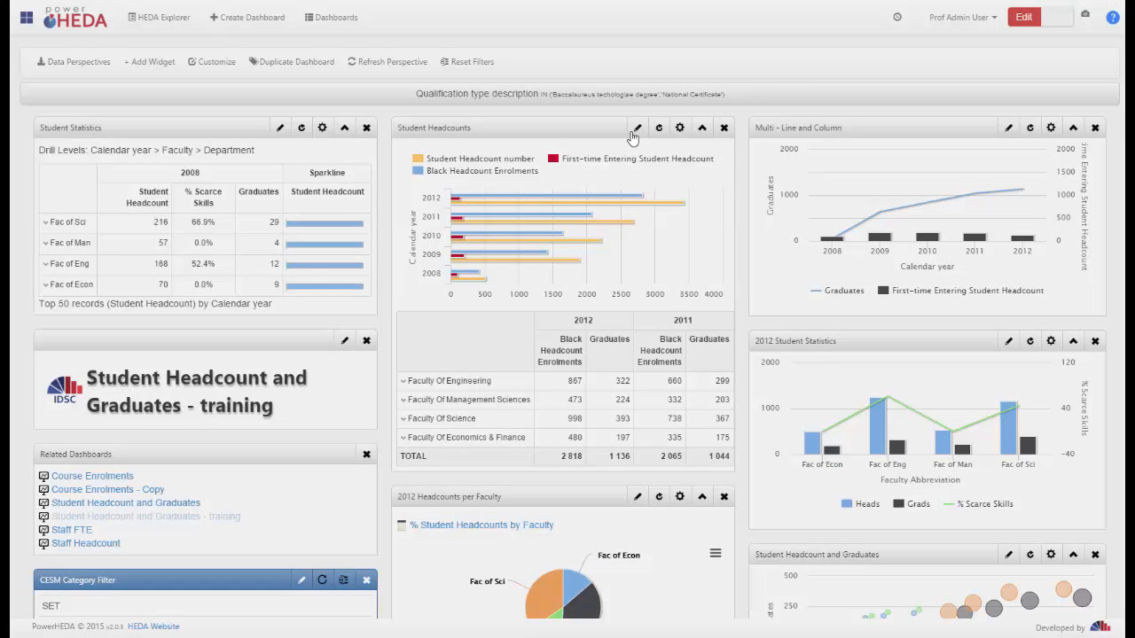
Add a filter to the Student Headcounts widget for Calendar year in list 2009, 2010 and 2011, and save it
click(635, 131)
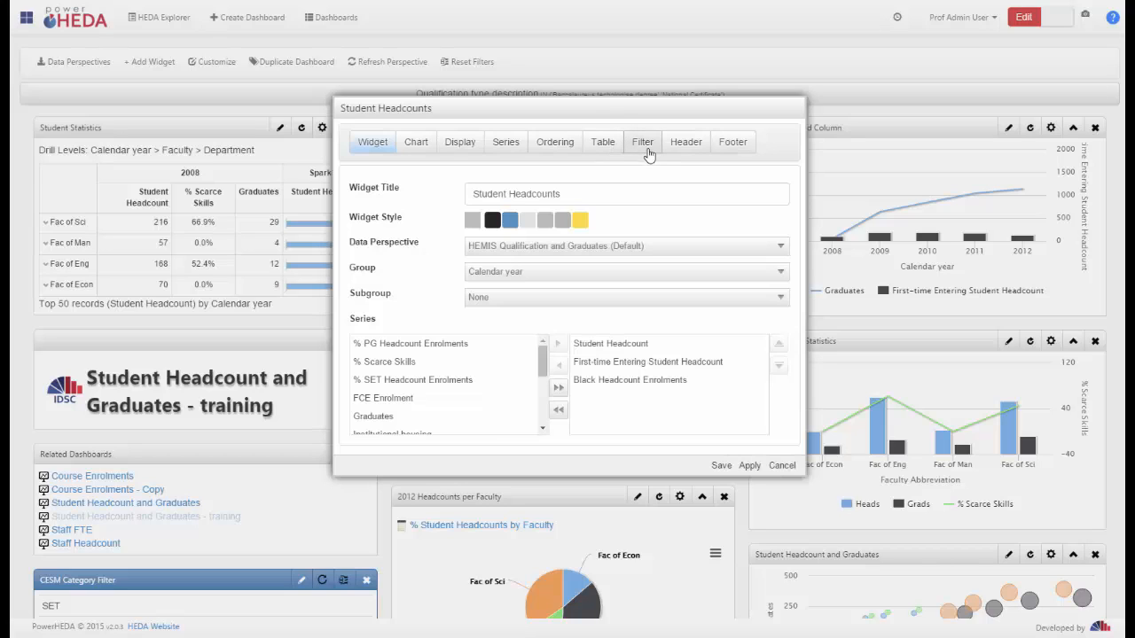
click(642, 143)
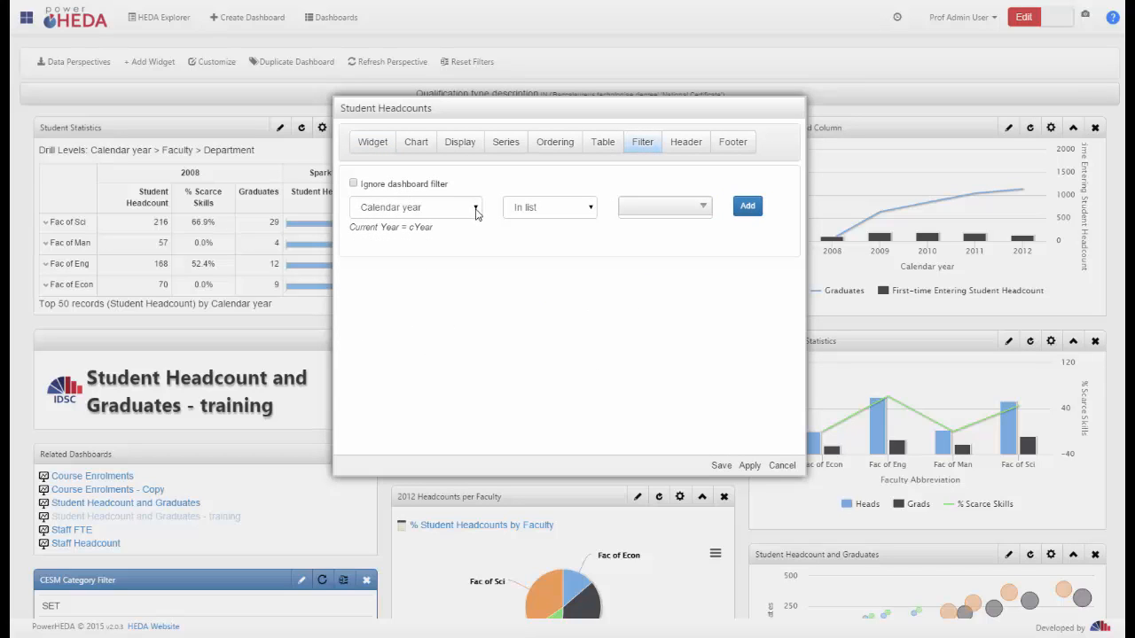
click(476, 209)
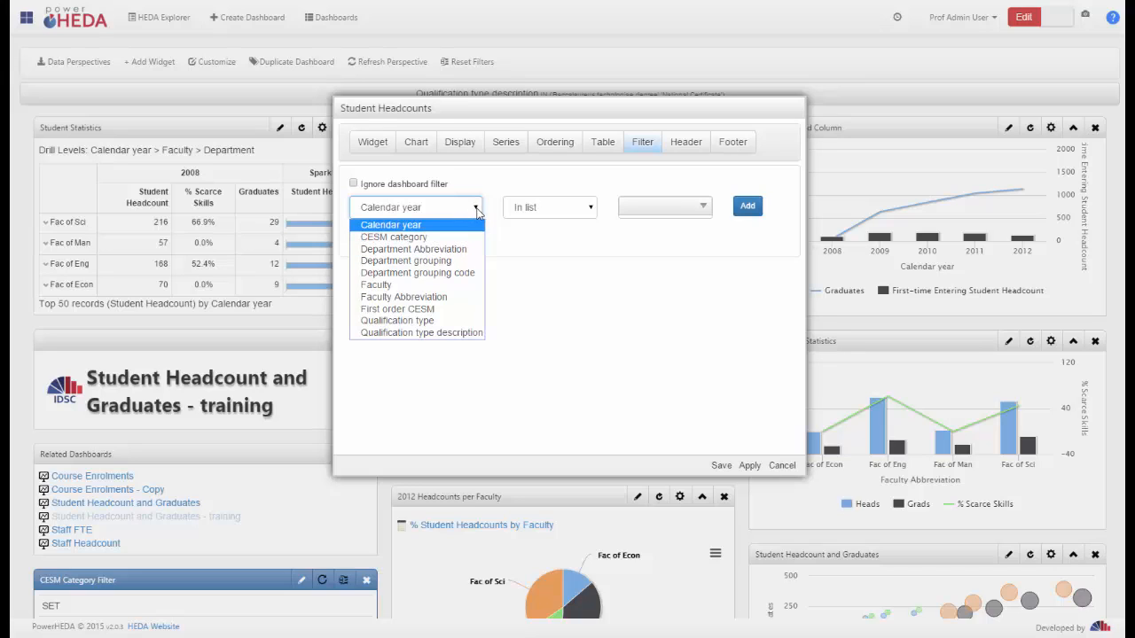
click(591, 209)
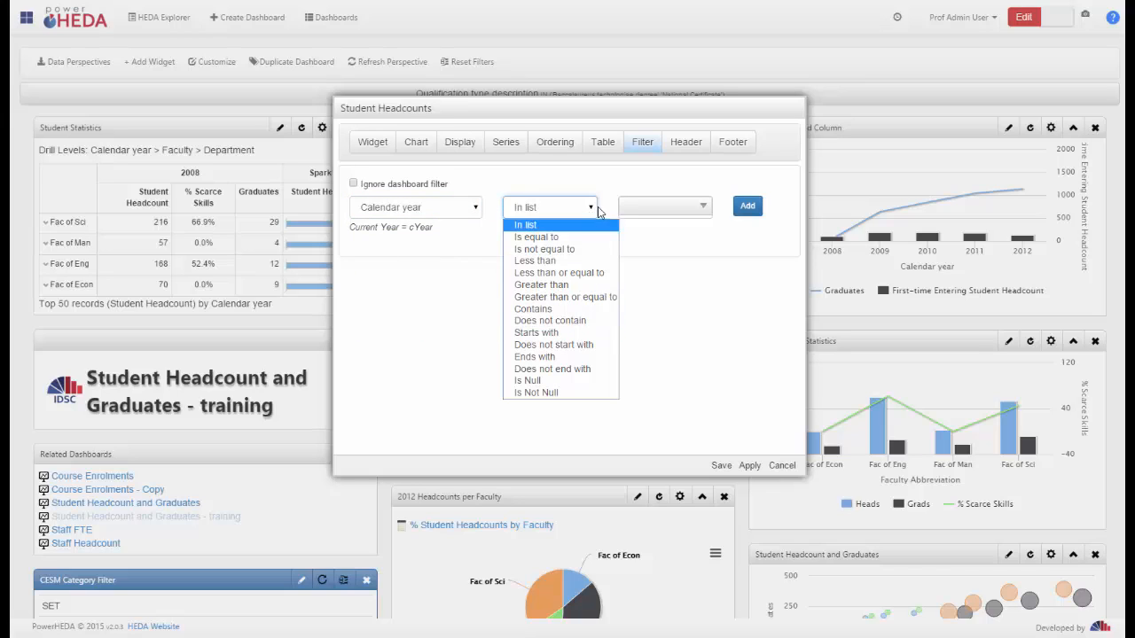
click(555, 227)
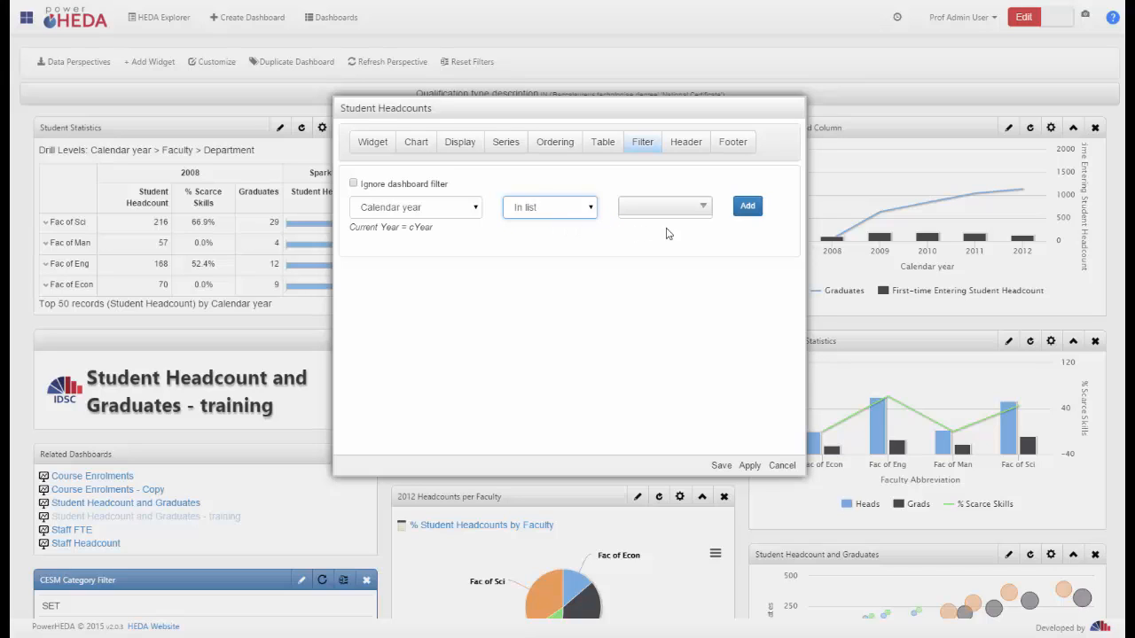
click(704, 210)
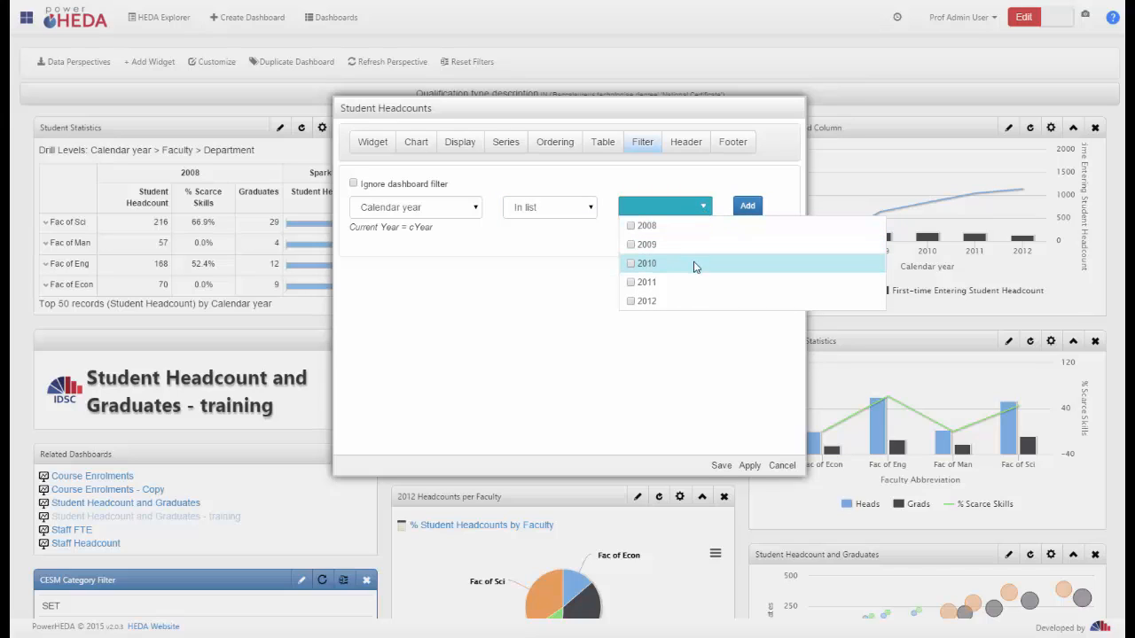
click(630, 244)
click(631, 263)
click(631, 282)
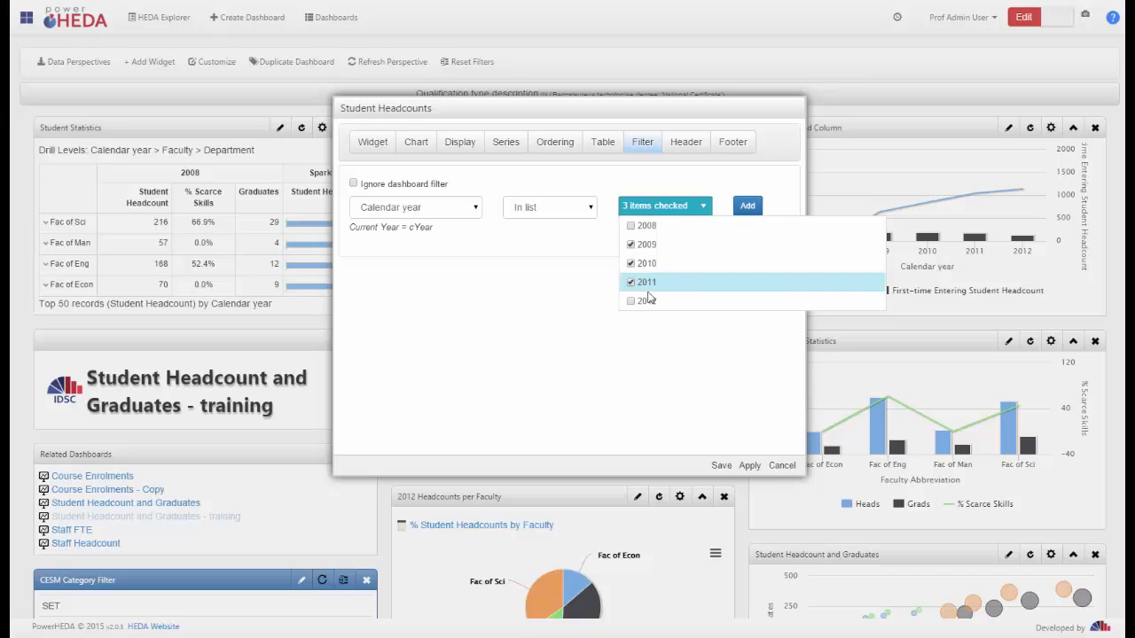
click(594, 306)
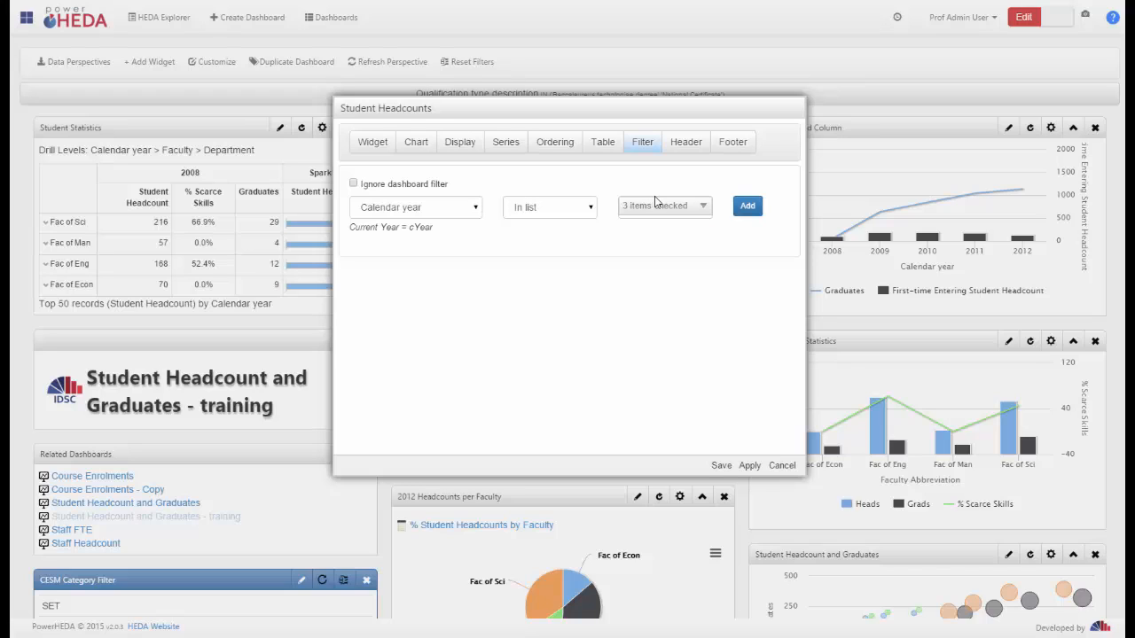
click(745, 212)
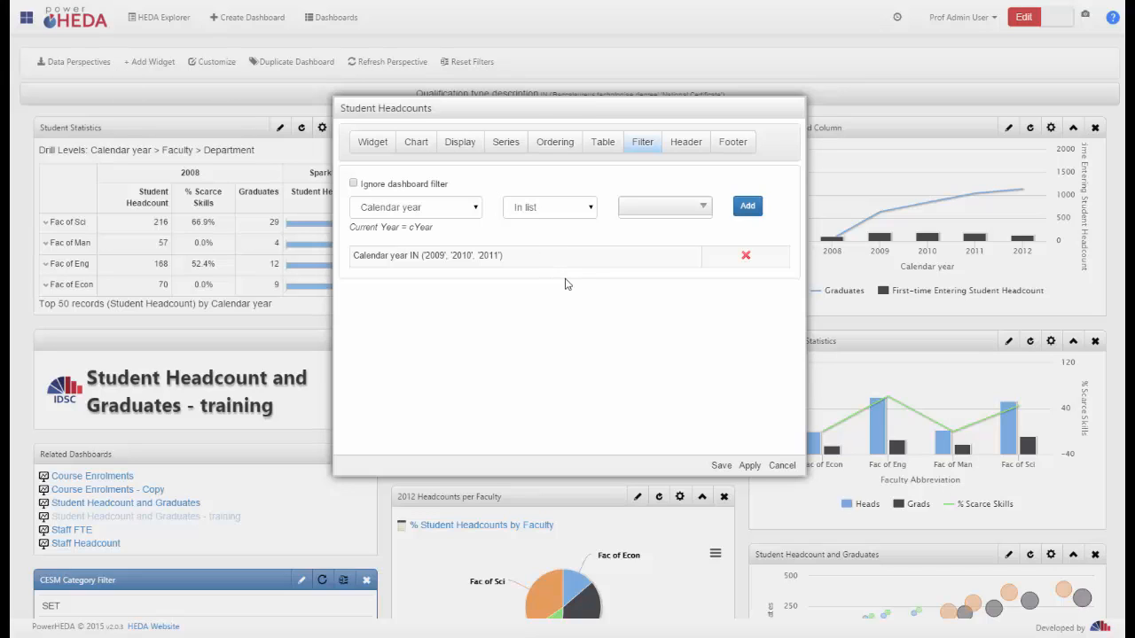
click(720, 461)
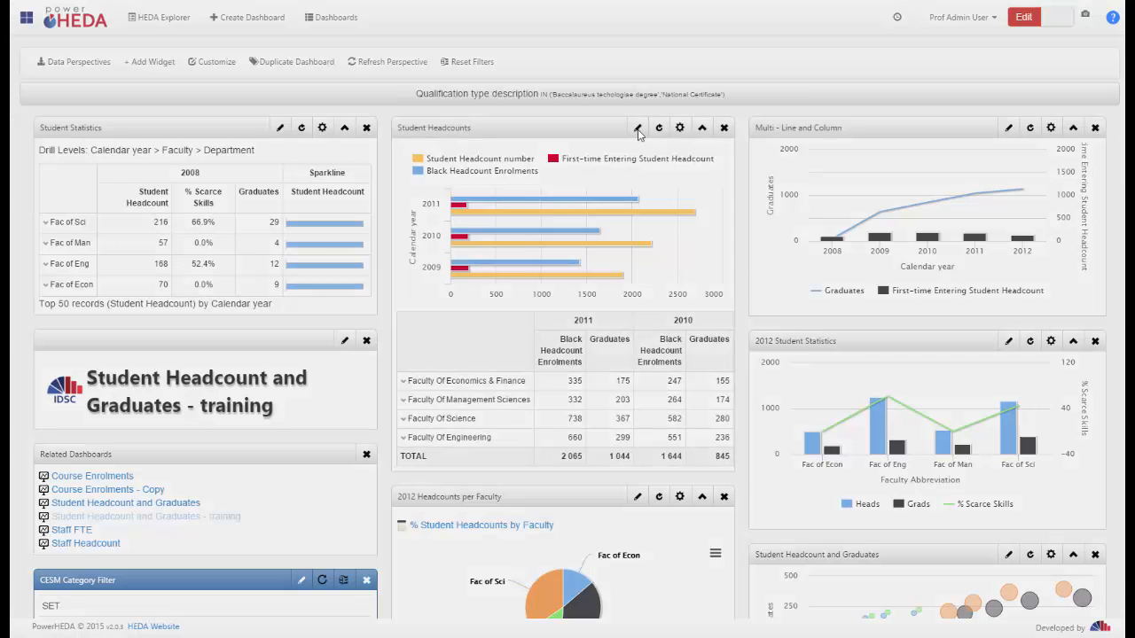
Enter the text "note" followed by a new line in the footer of the Student Headcounts widget
click(637, 129)
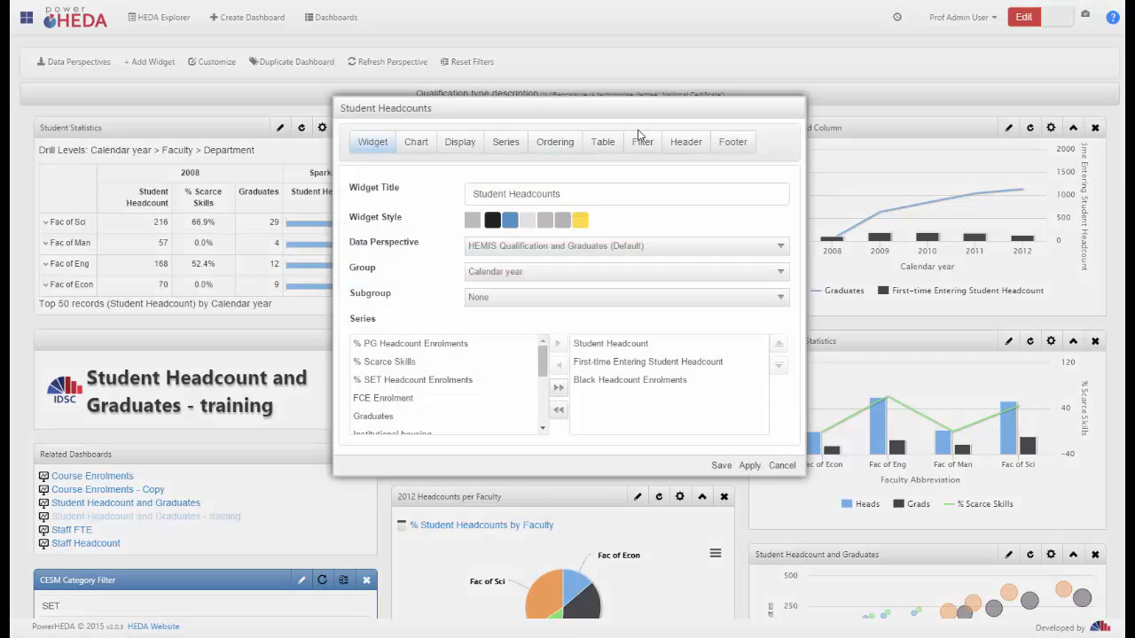
click(680, 146)
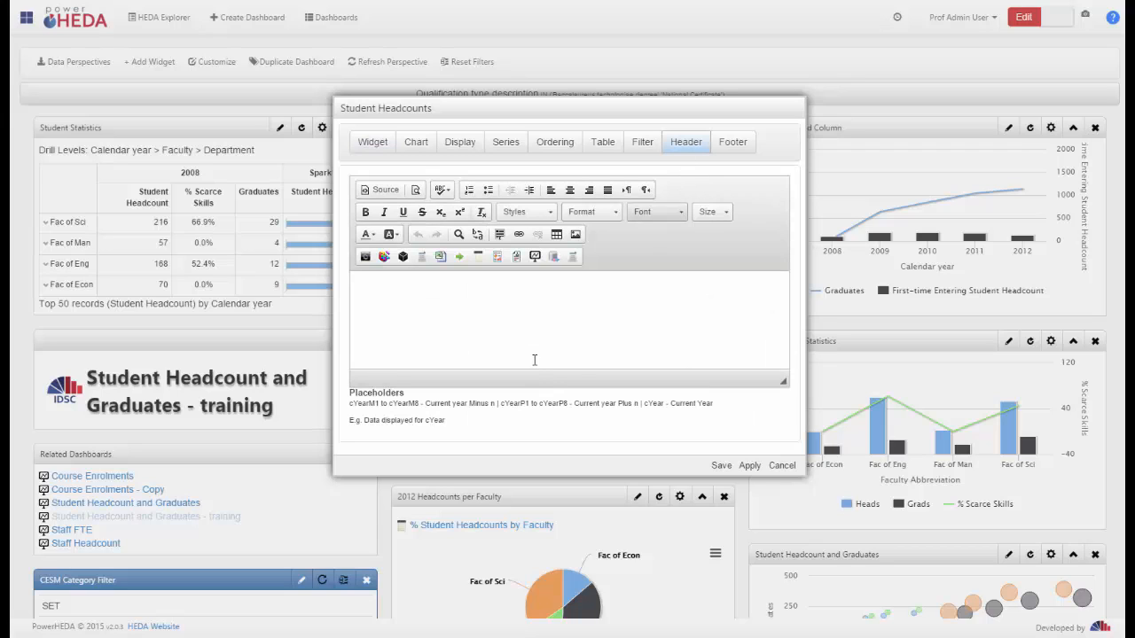
click(727, 145)
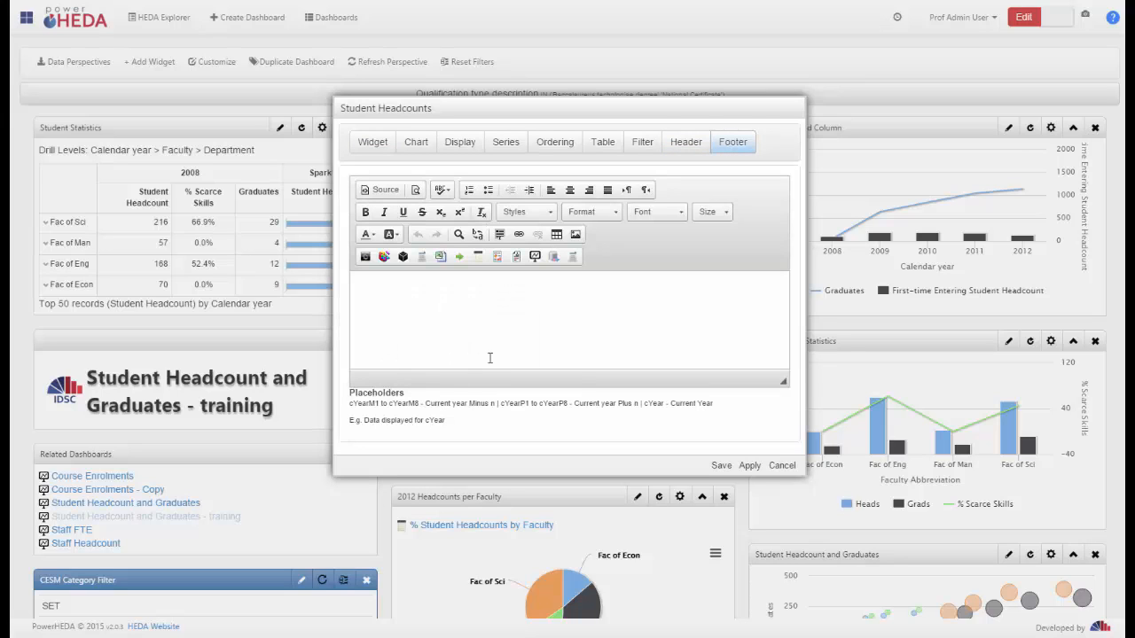
click(495, 300)
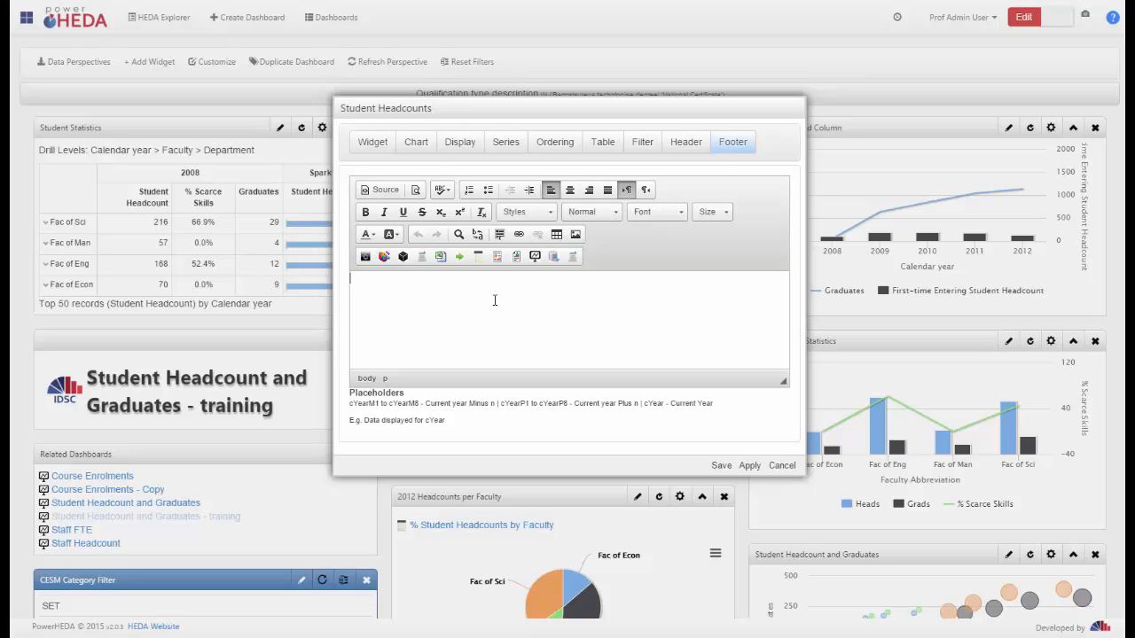
text(note)
key(Return)
Check the widget's header editor and view the HTML source of the footer text before returning to its formatted view
click(686, 142)
click(733, 145)
click(388, 190)
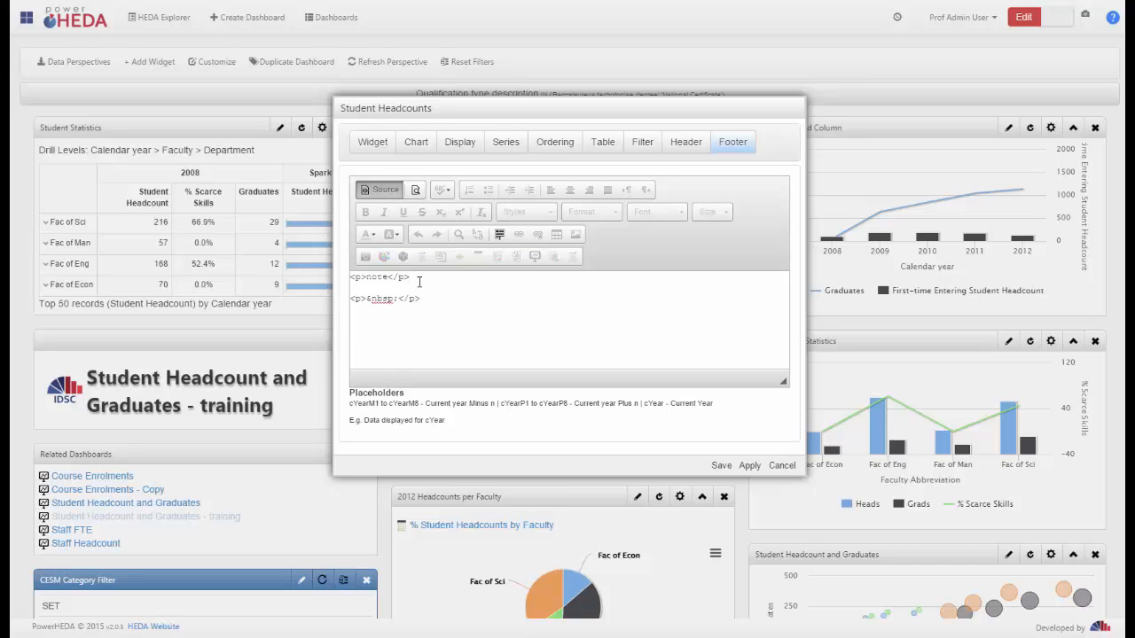
key(Return)
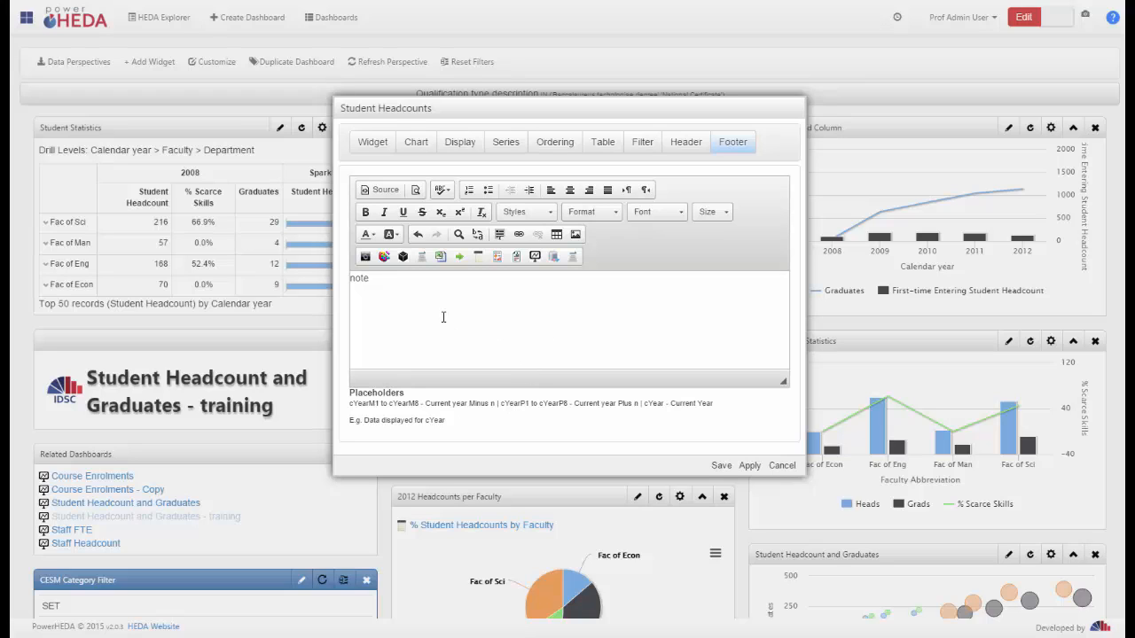
Format the footer text "note" as bold, Heading 2, Comic Sans MS at size 72, and save the Student Headcounts widget
double_click(359, 278)
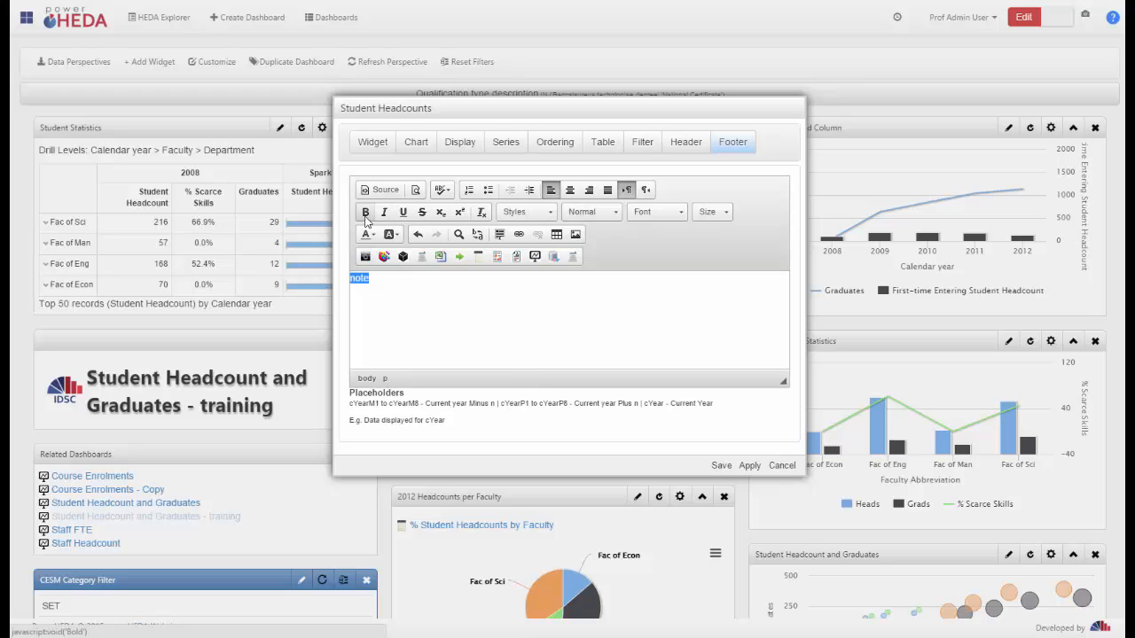
click(365, 212)
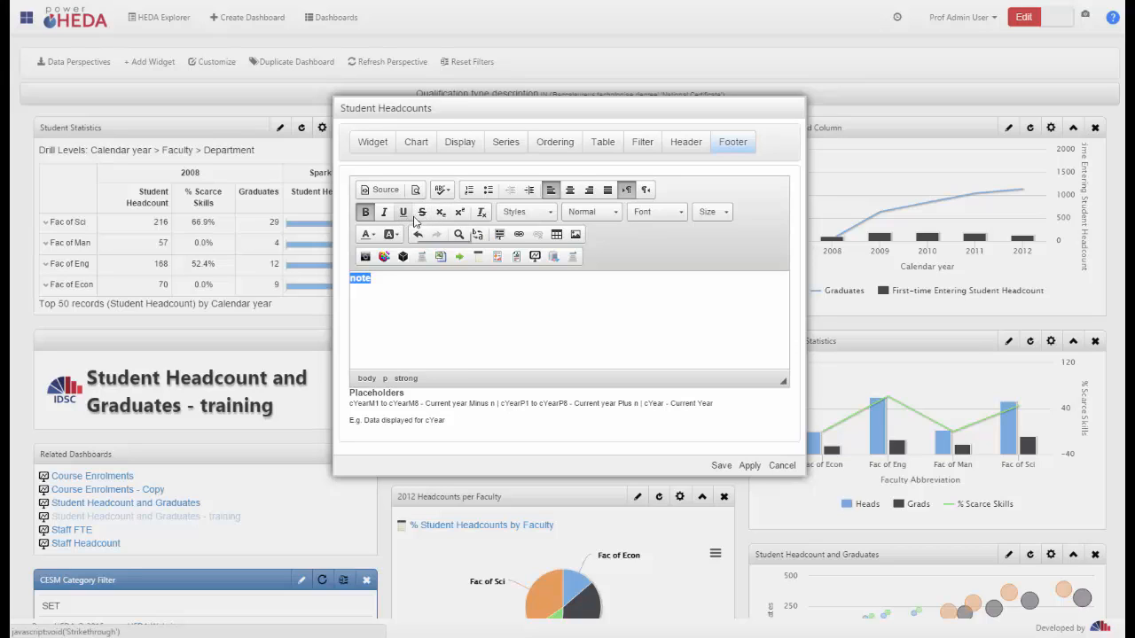
click(591, 212)
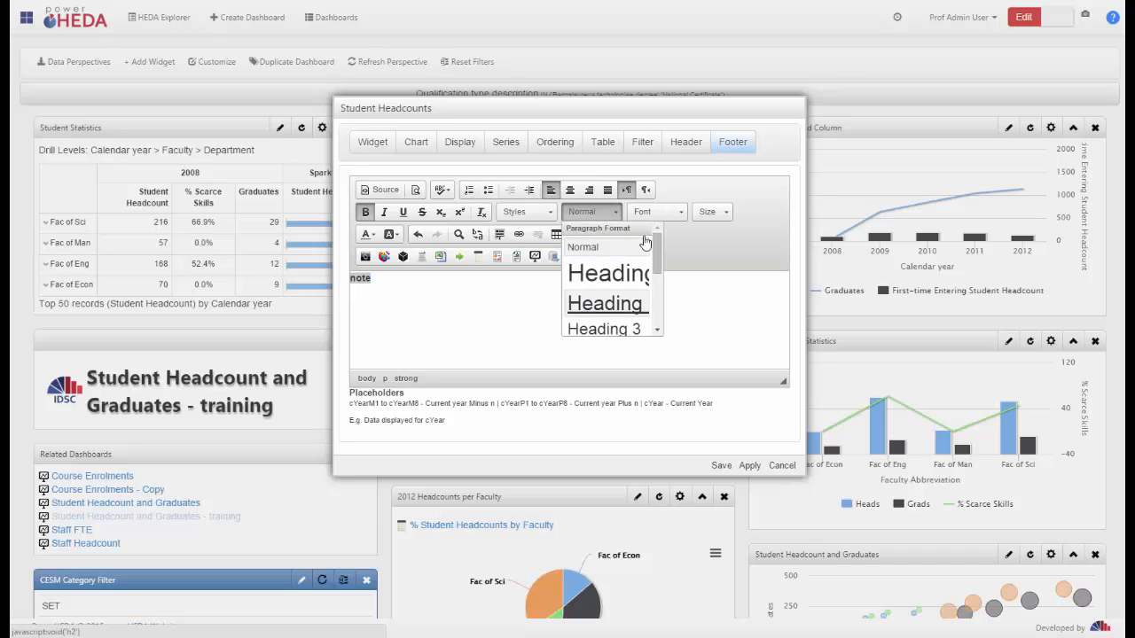
click(588, 305)
click(661, 212)
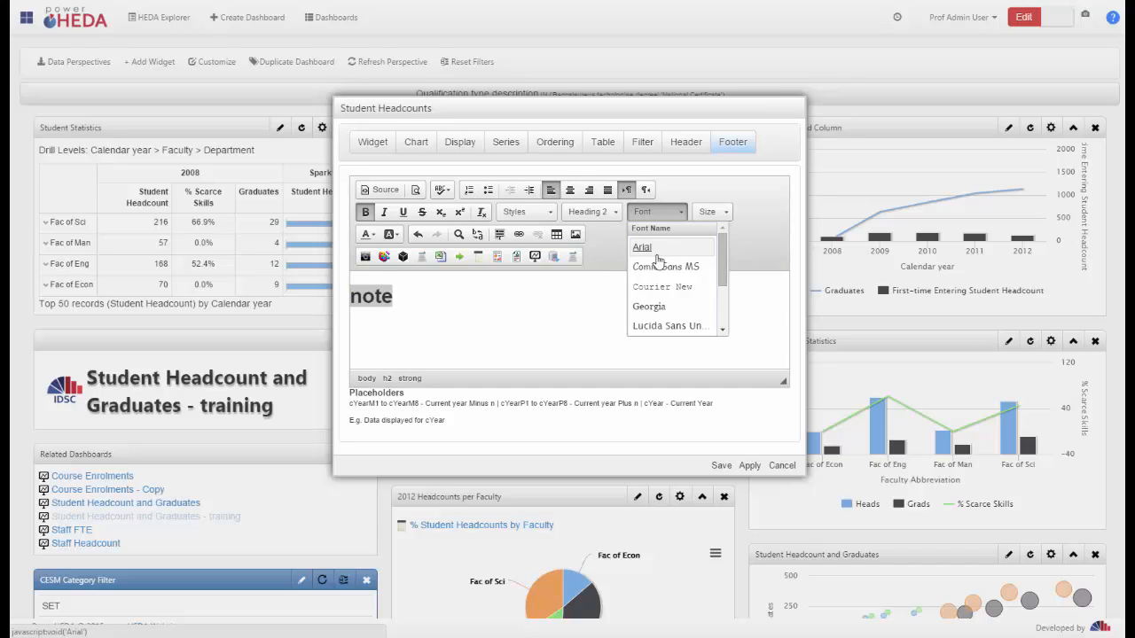
click(663, 266)
click(712, 212)
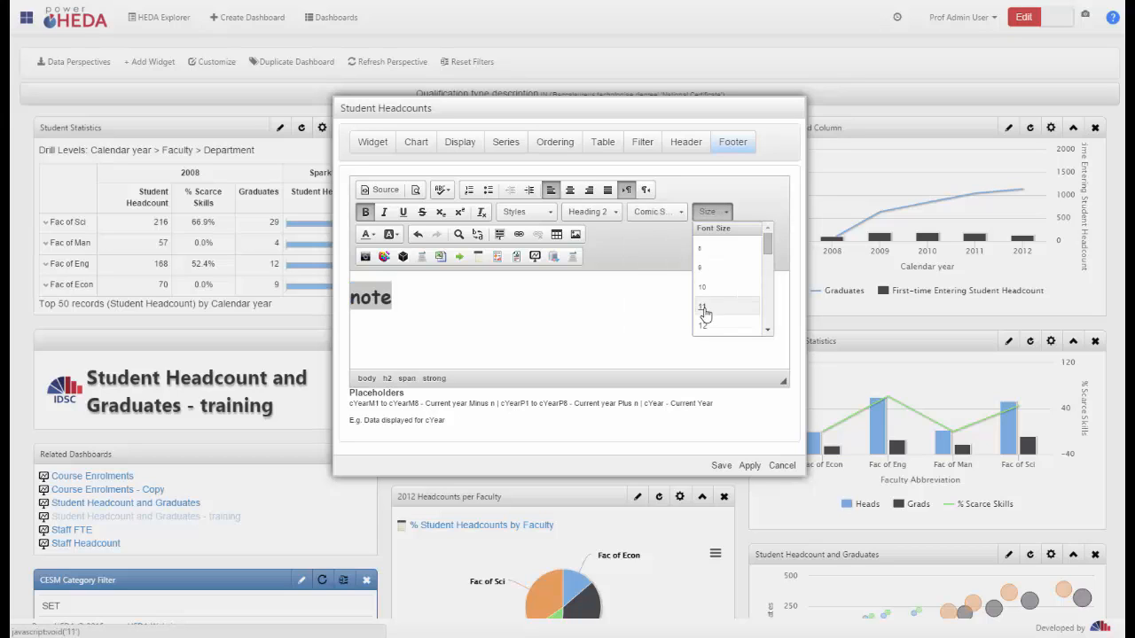
scroll(723, 302, down, 10)
click(725, 305)
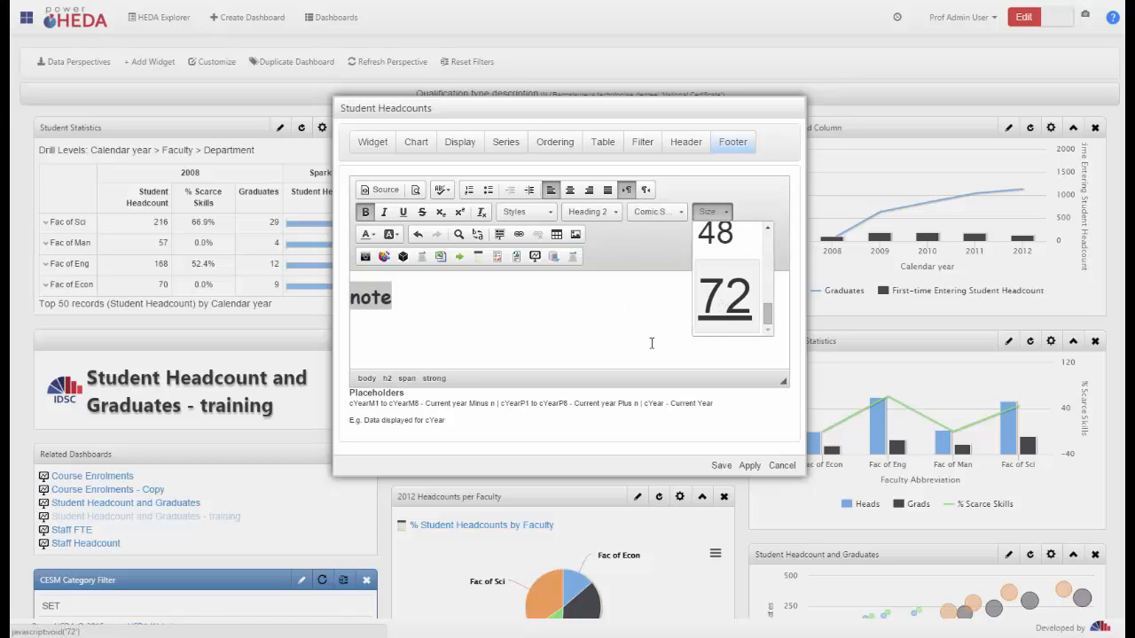
click(720, 464)
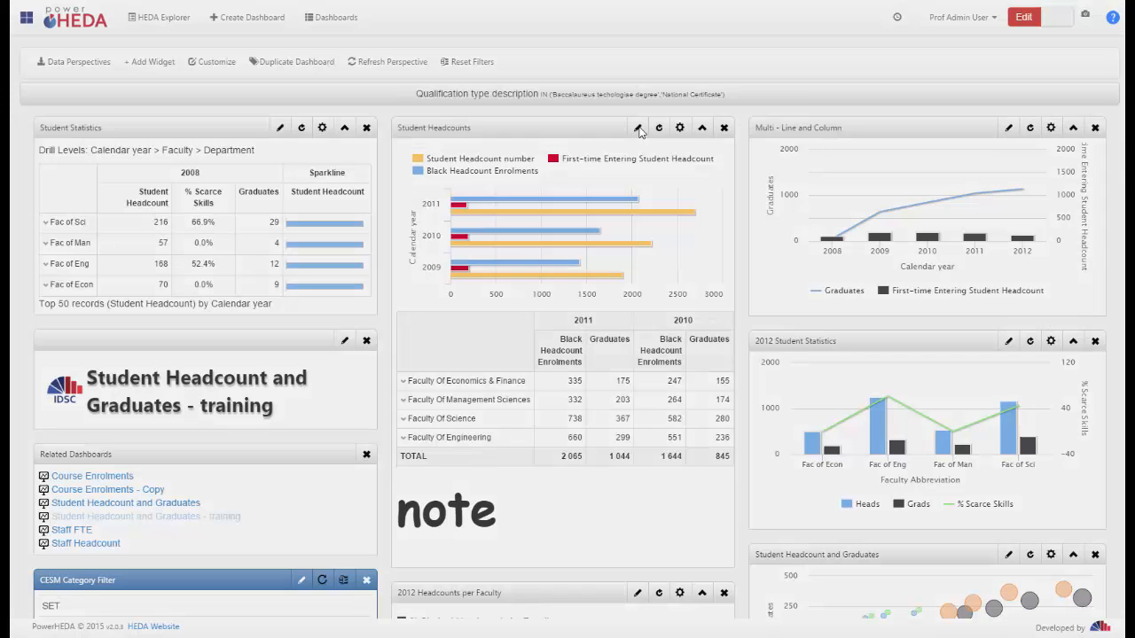
Reopen the Student Headcounts widget's settings and examine the style, paragraph format, font and size choices for its header
click(637, 129)
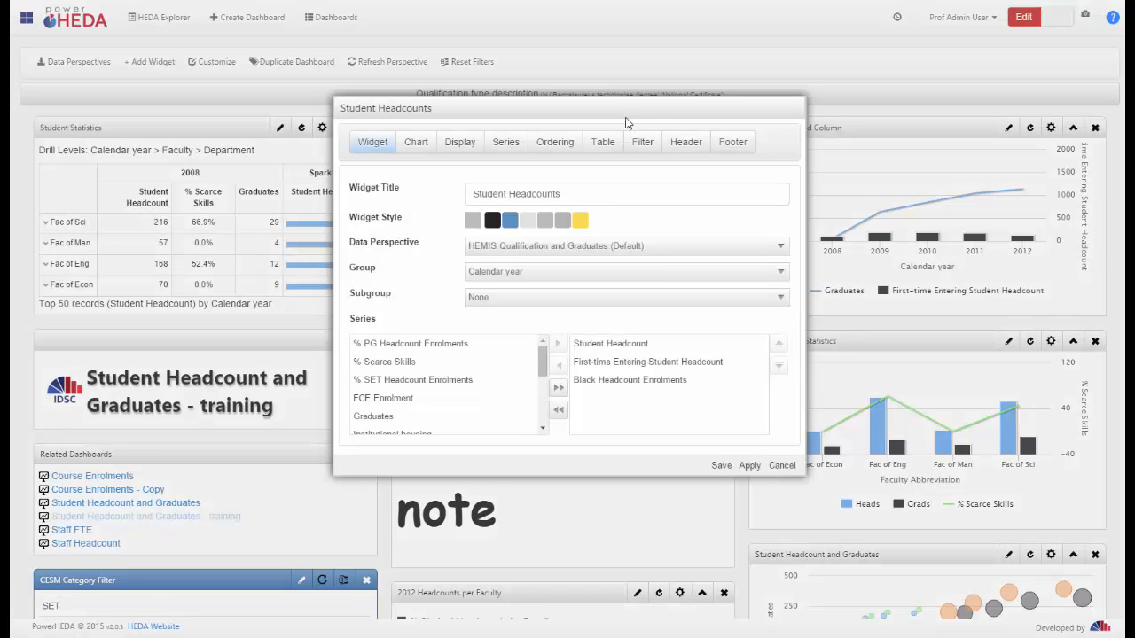
click(685, 143)
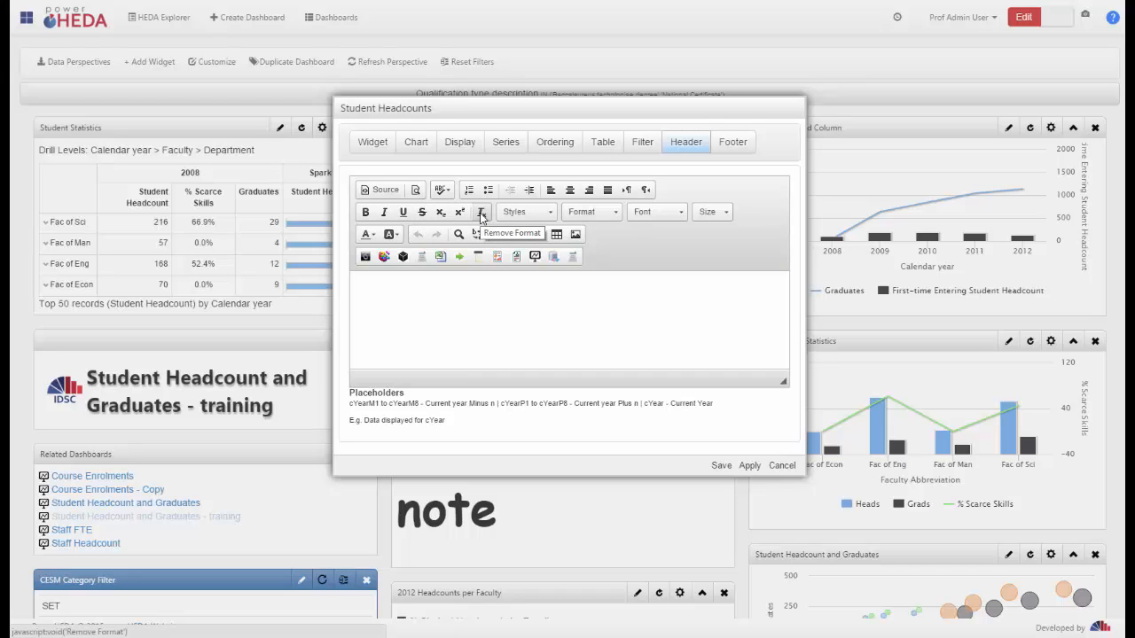
click(543, 216)
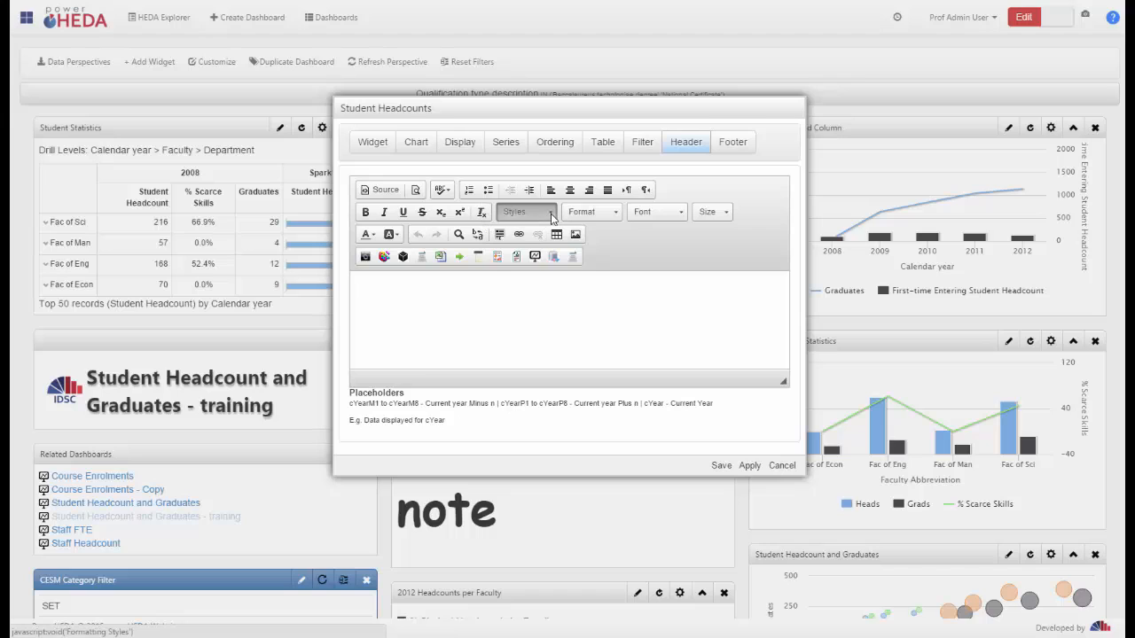
click(621, 213)
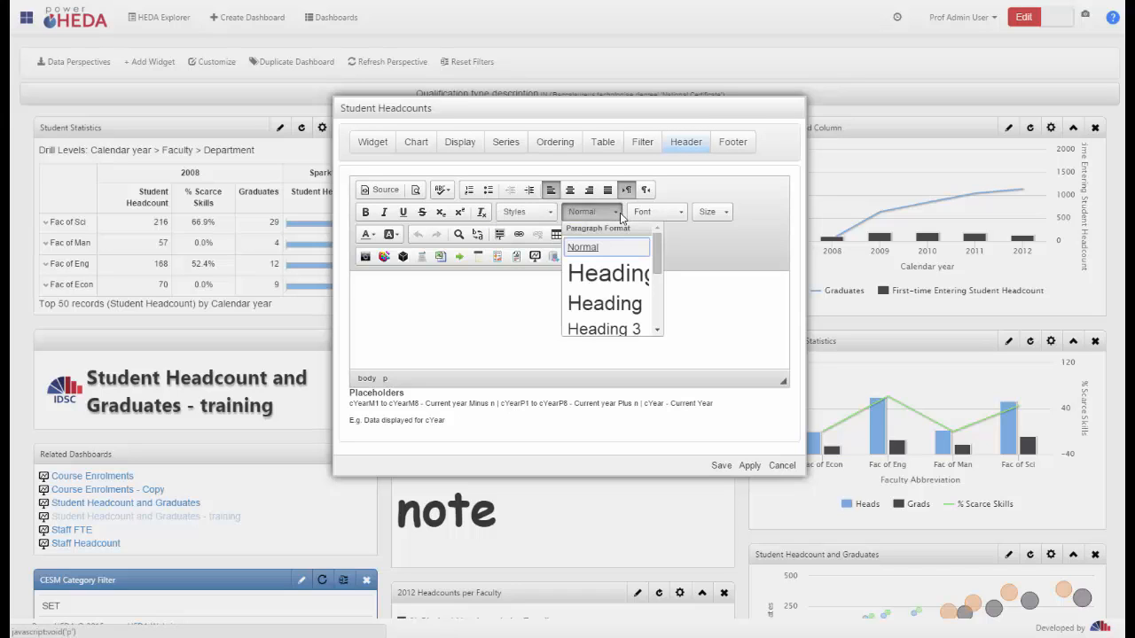
click(681, 213)
click(728, 212)
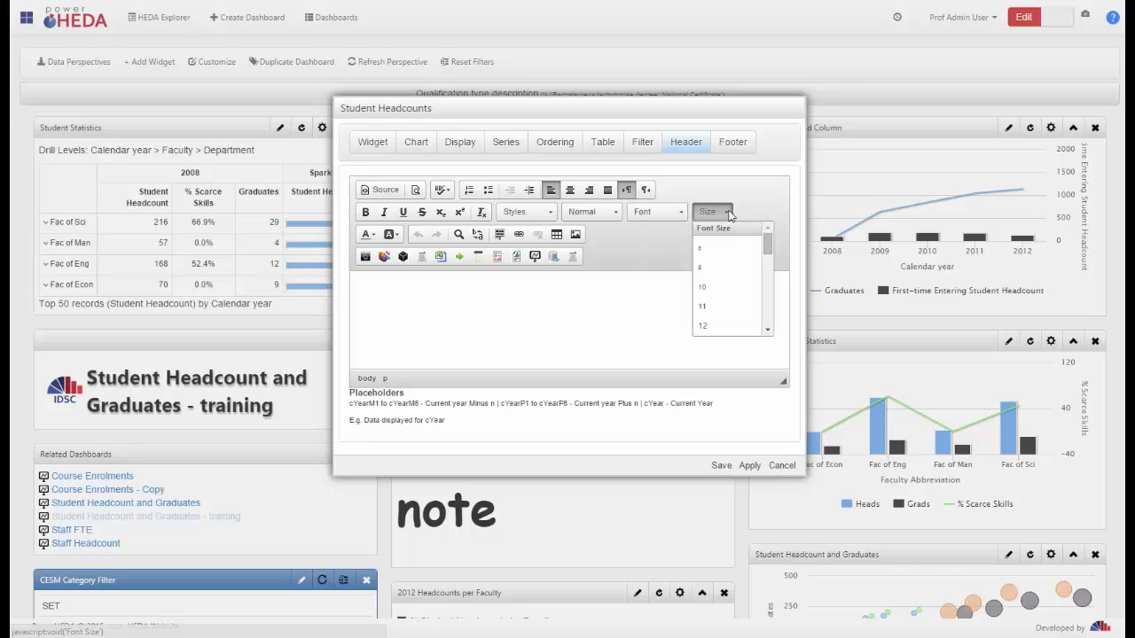
Enter "c" in the header of the Student Headcounts widget and apply the change
click(630, 237)
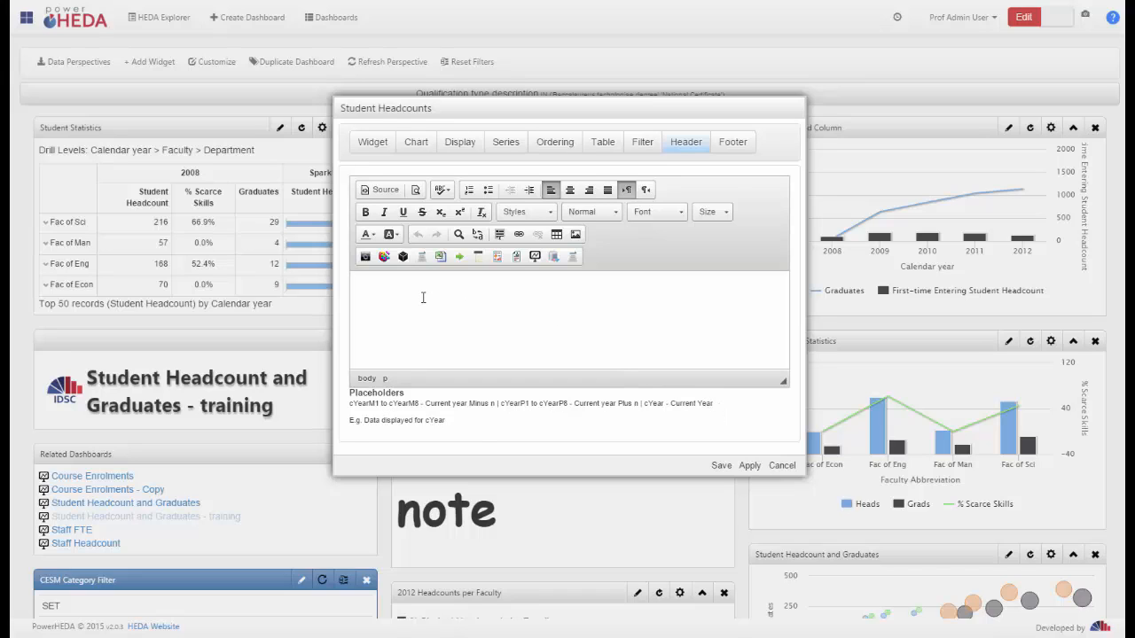
text(cYear)
click(747, 465)
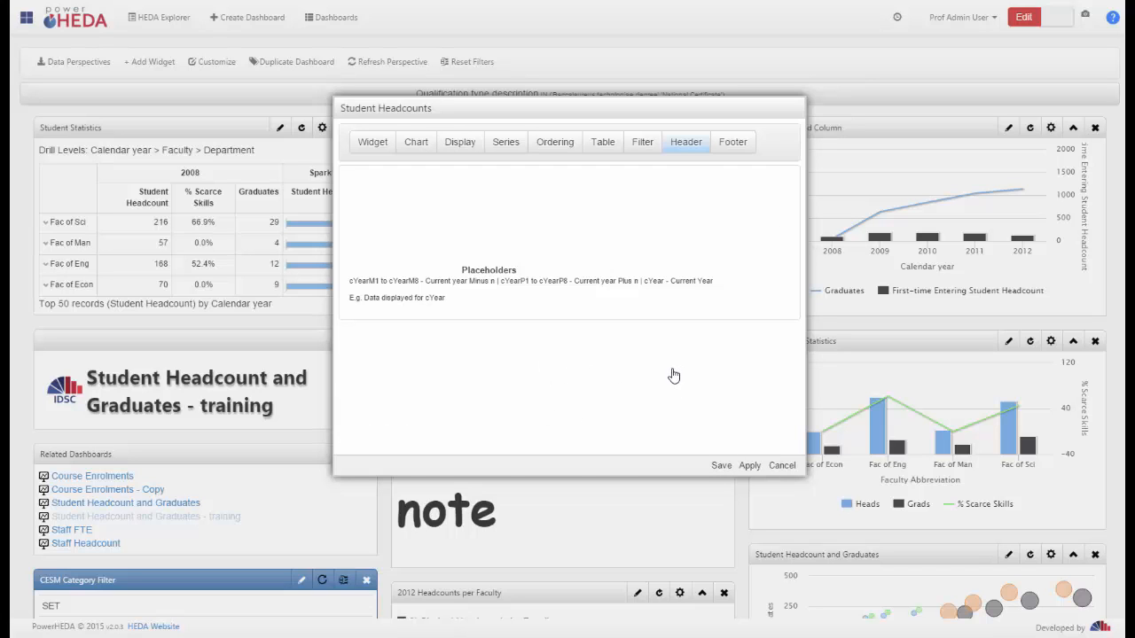